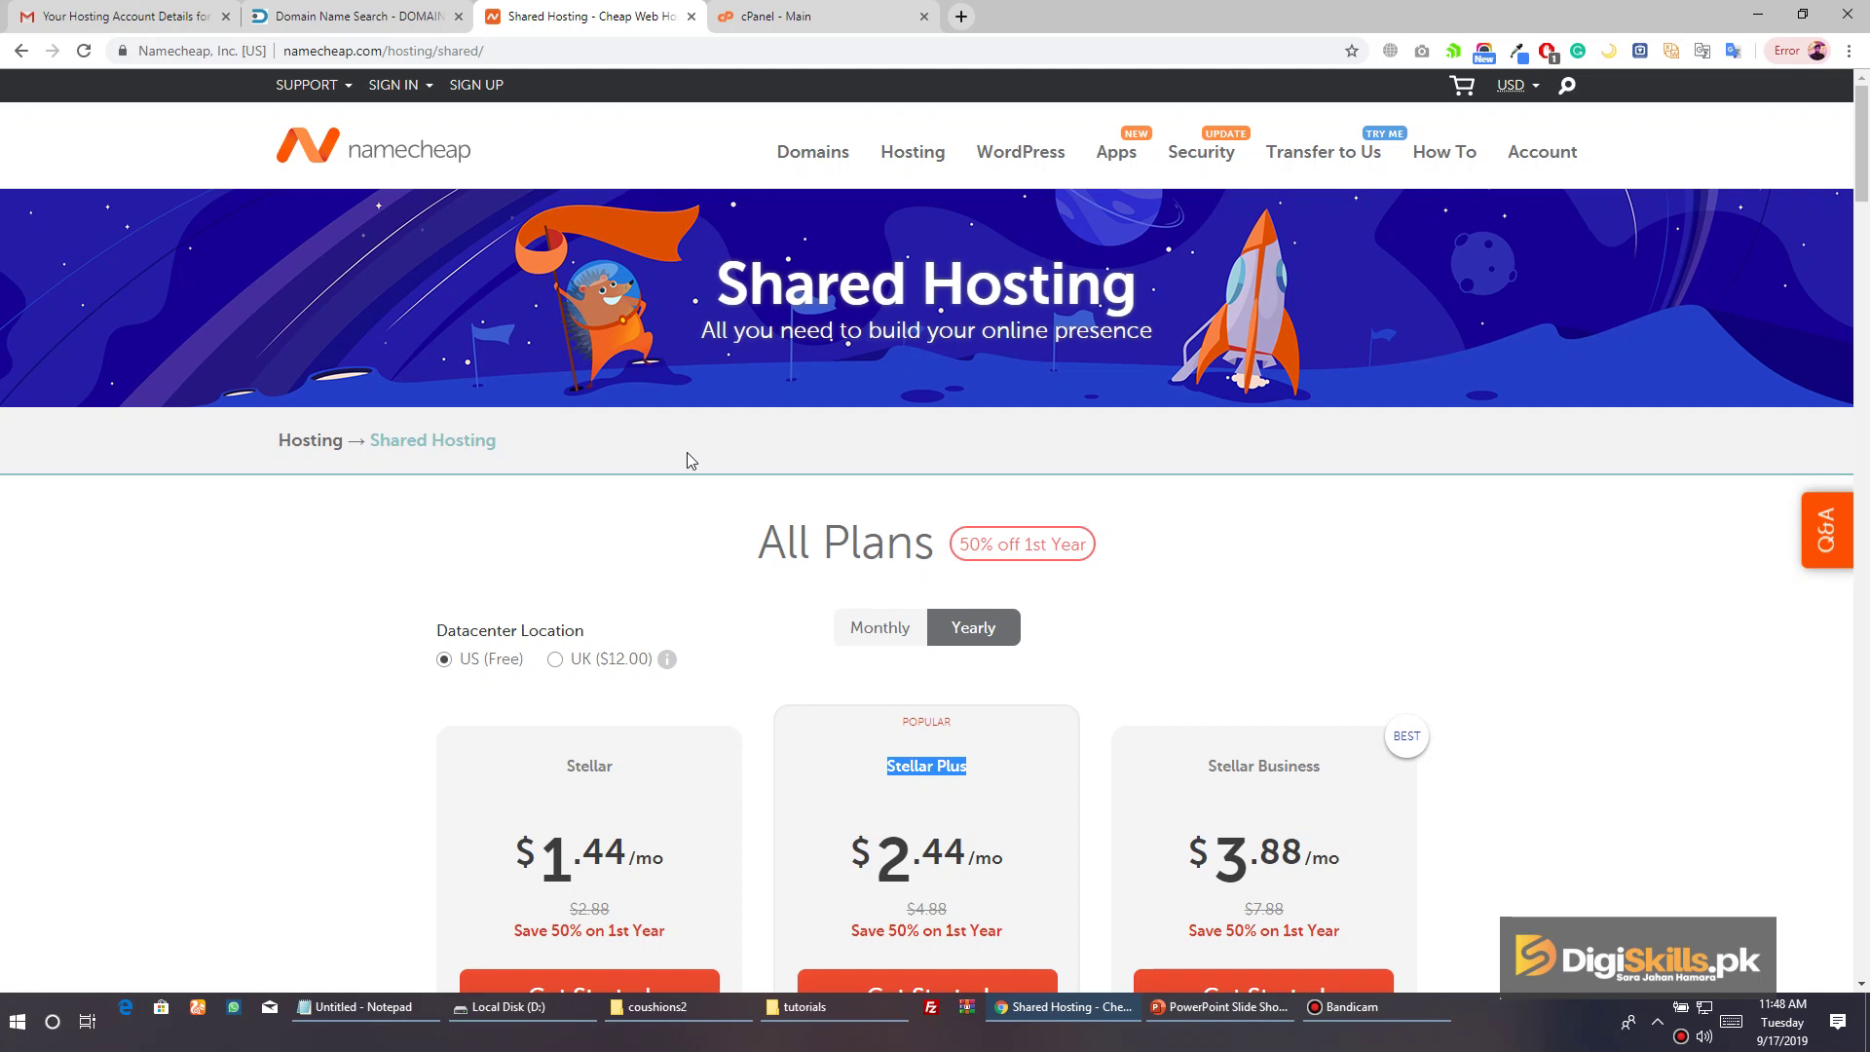
# Scroll through the Namecheap shared hosting plans and glance at the vaoo.pk domain search results
pyautogui.scroll(-2, 732, 385)
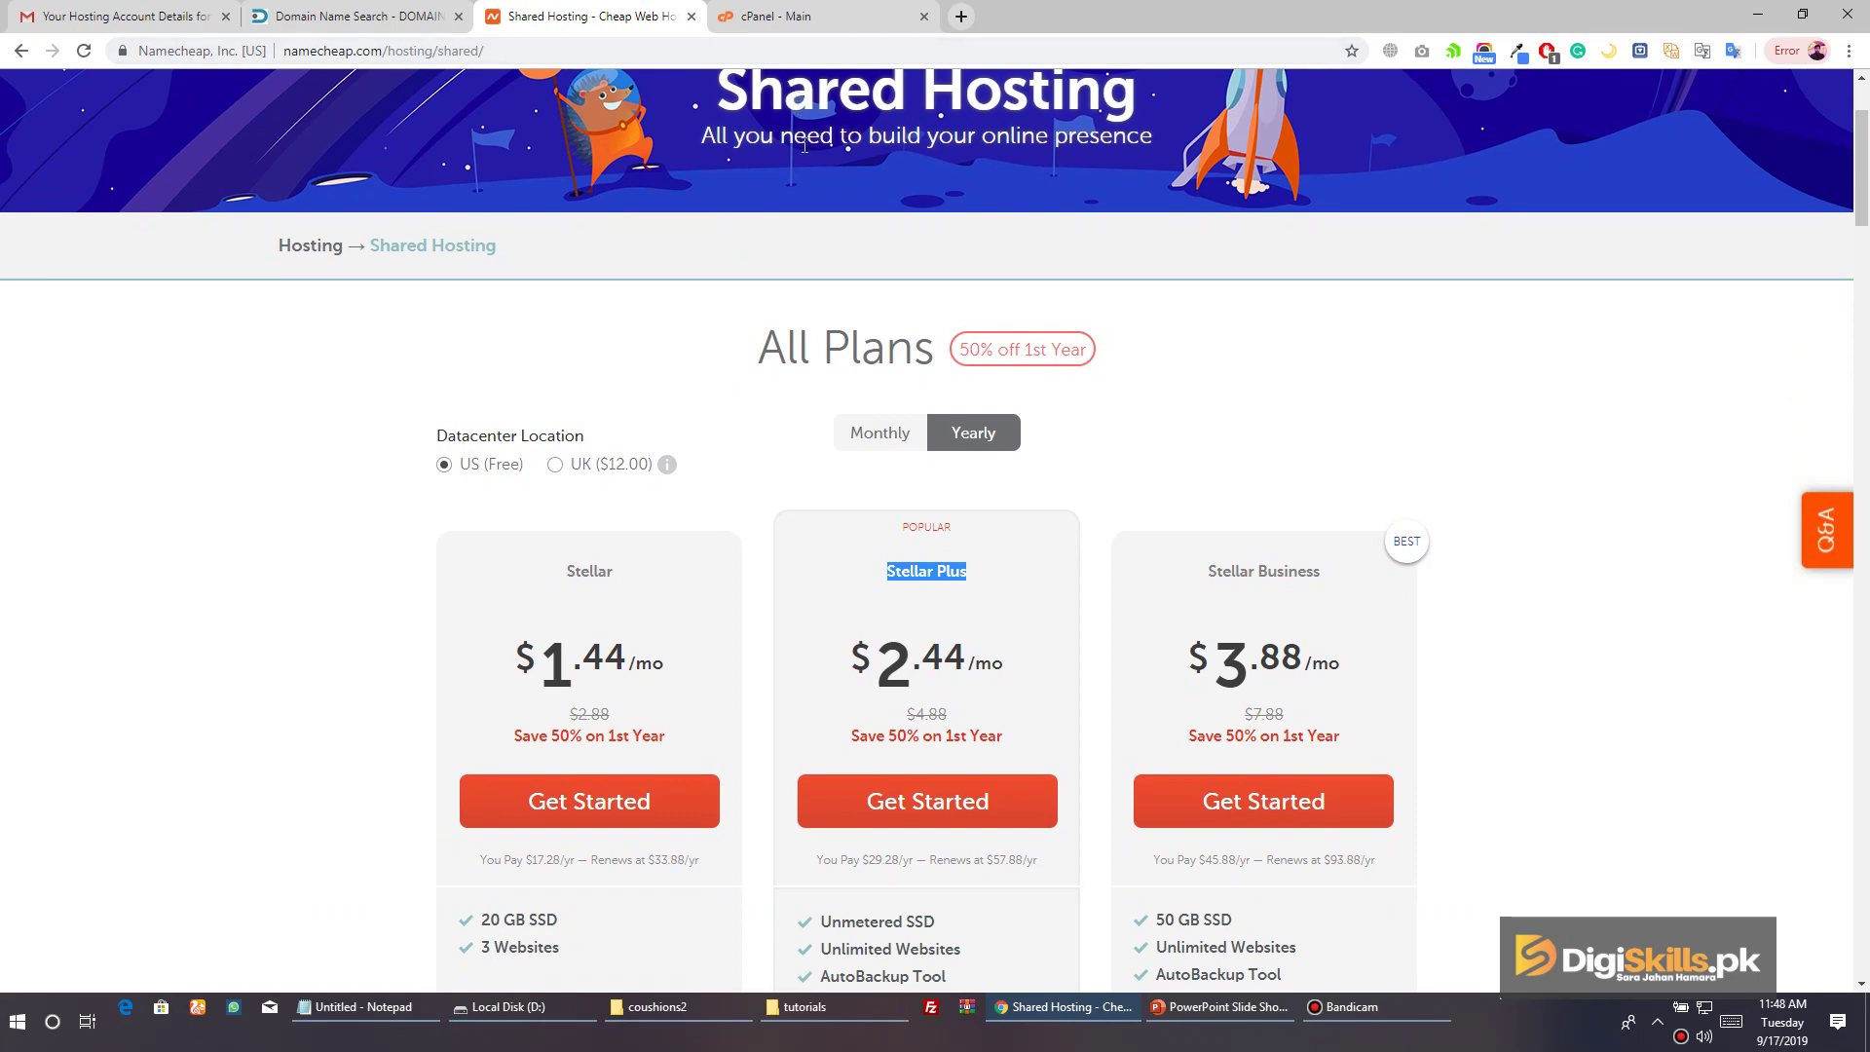
pyautogui.click(375, 19)
pyautogui.hotkey('ctrl', 'Tab')
pyautogui.scroll(-2, 776, 405)
pyautogui.click(780, 412)
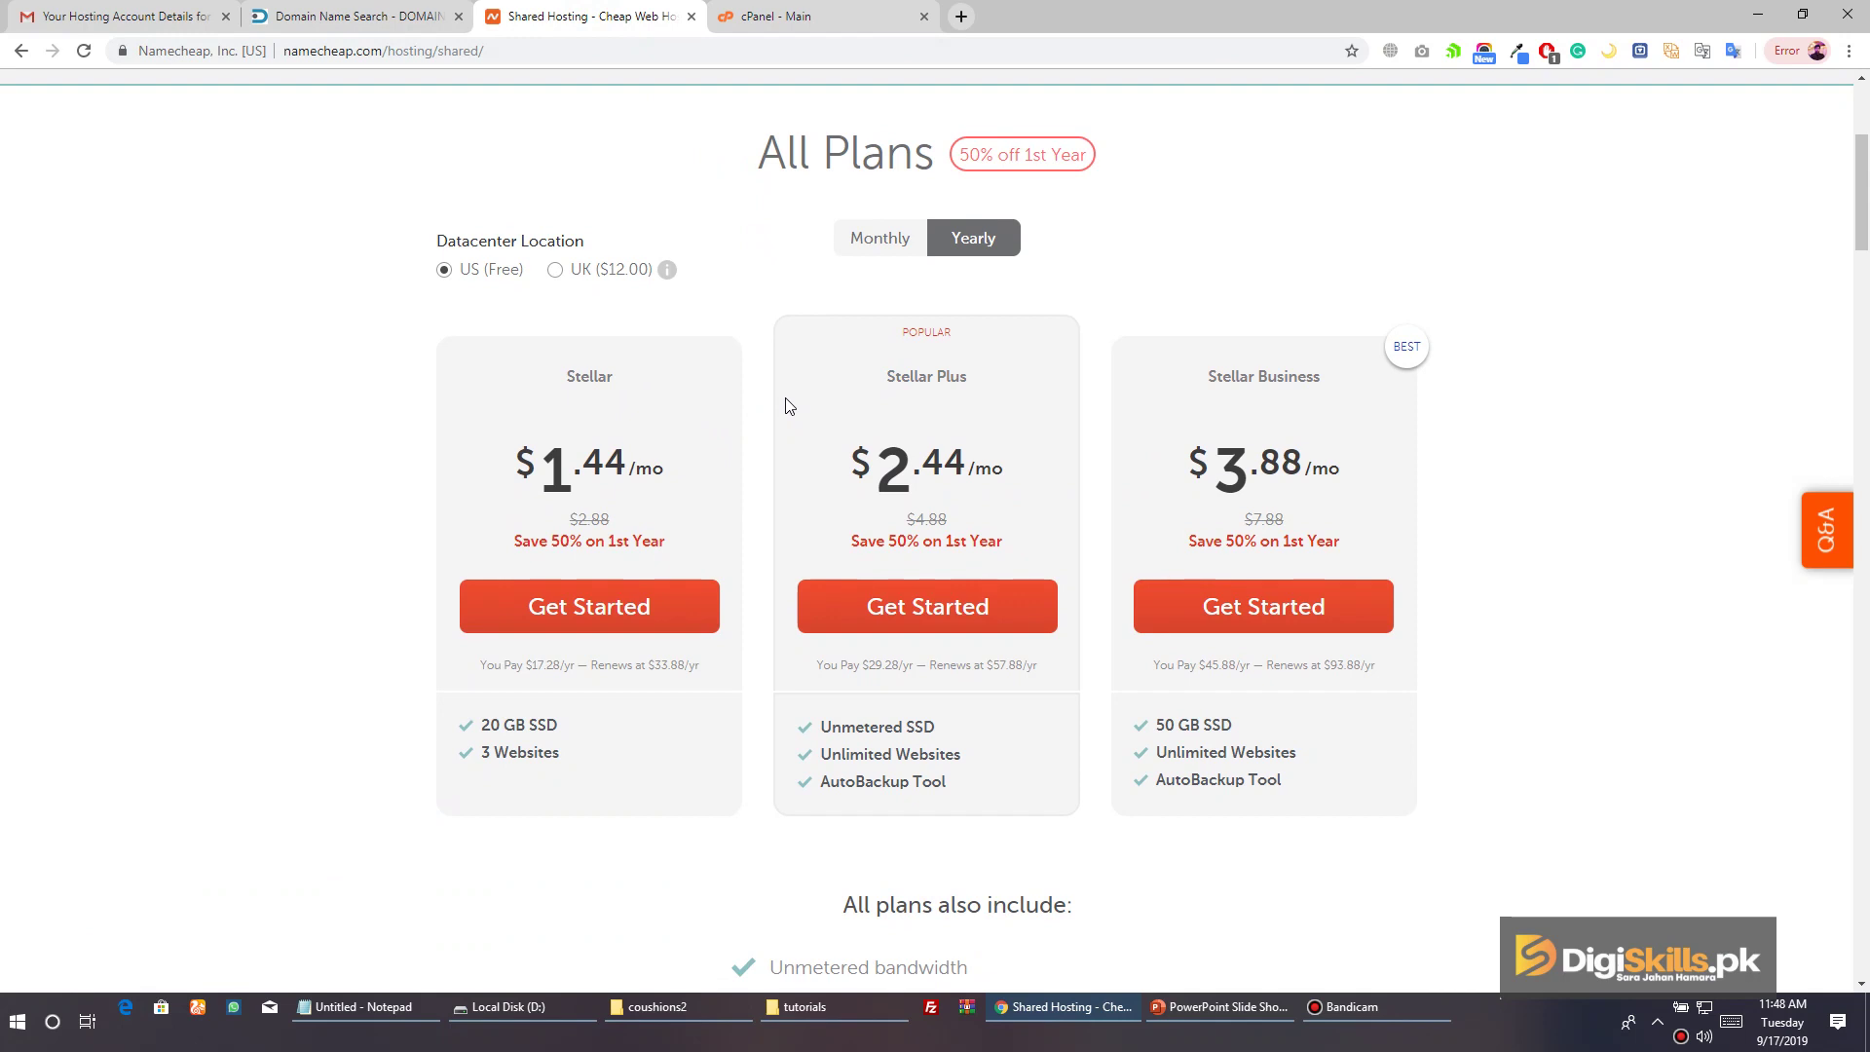
# Recheck that vaoo.pk is already registered, then go back to the cPanel dashboard
pyautogui.click(362, 21)
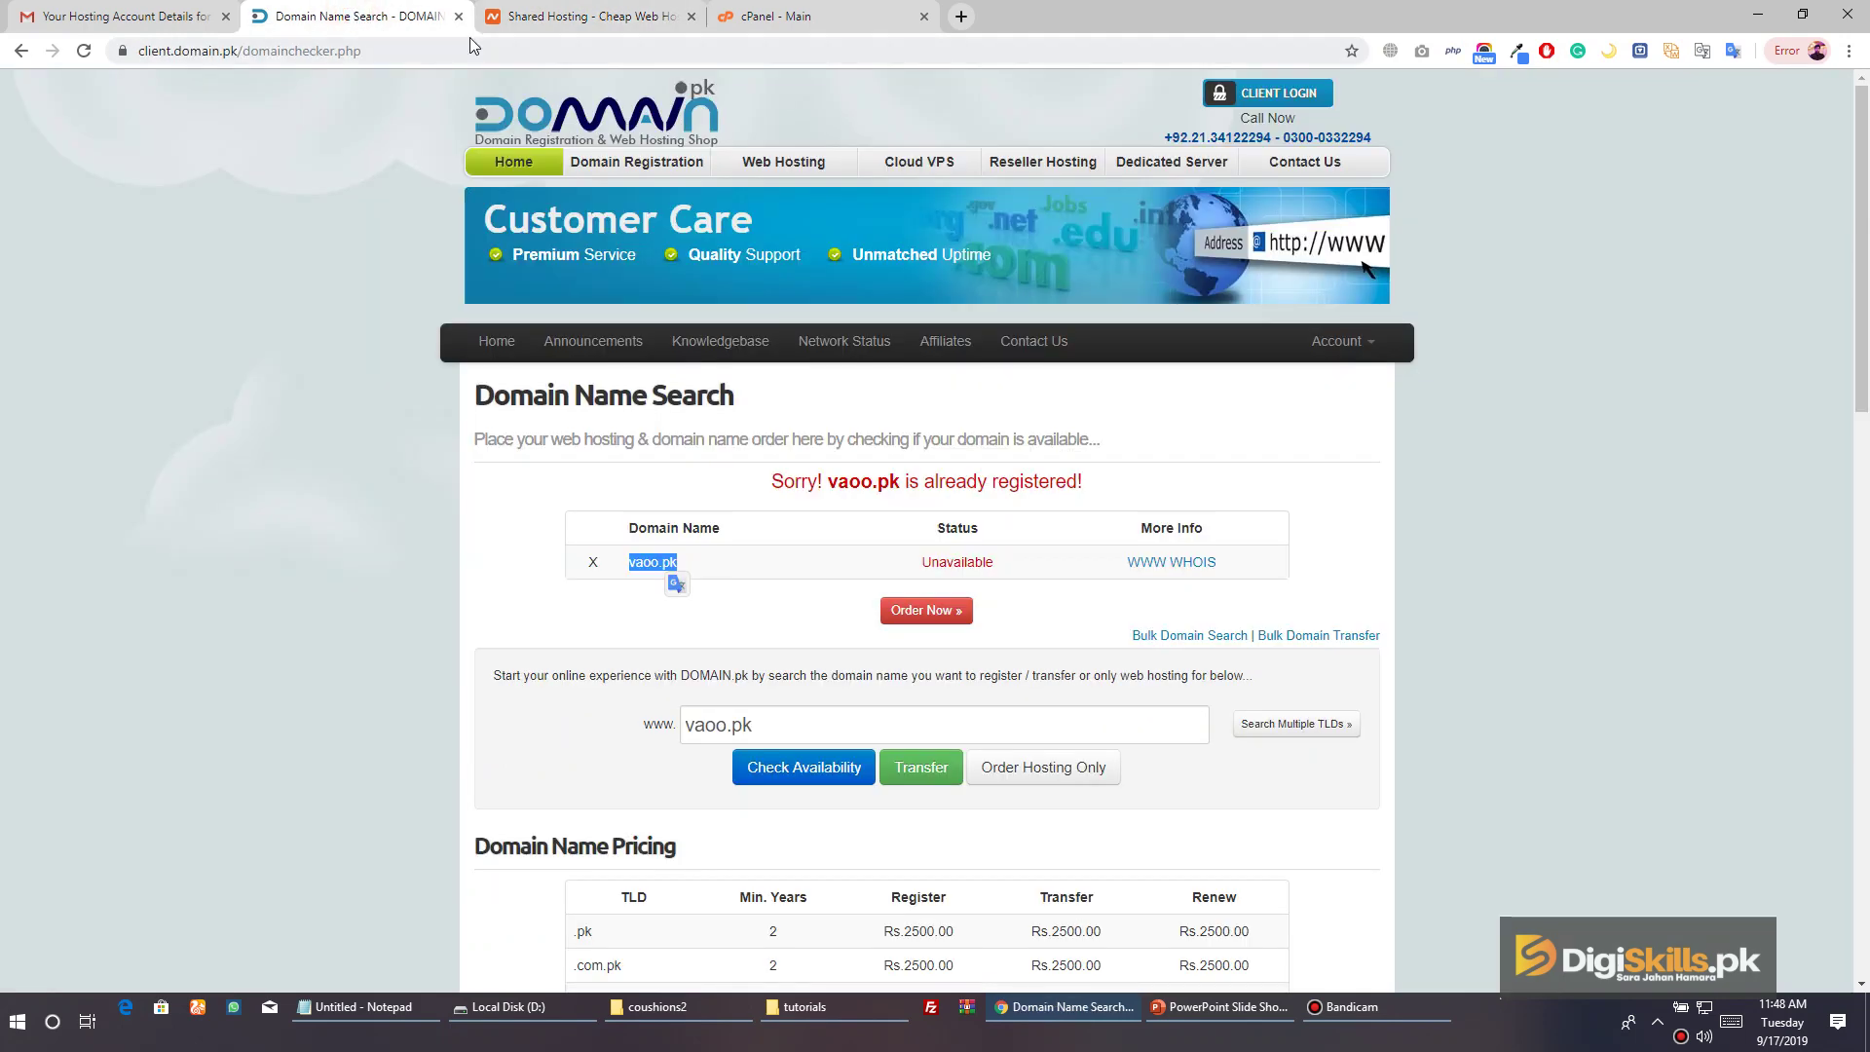
pyautogui.click(585, 17)
pyautogui.scroll(4, 695, 220)
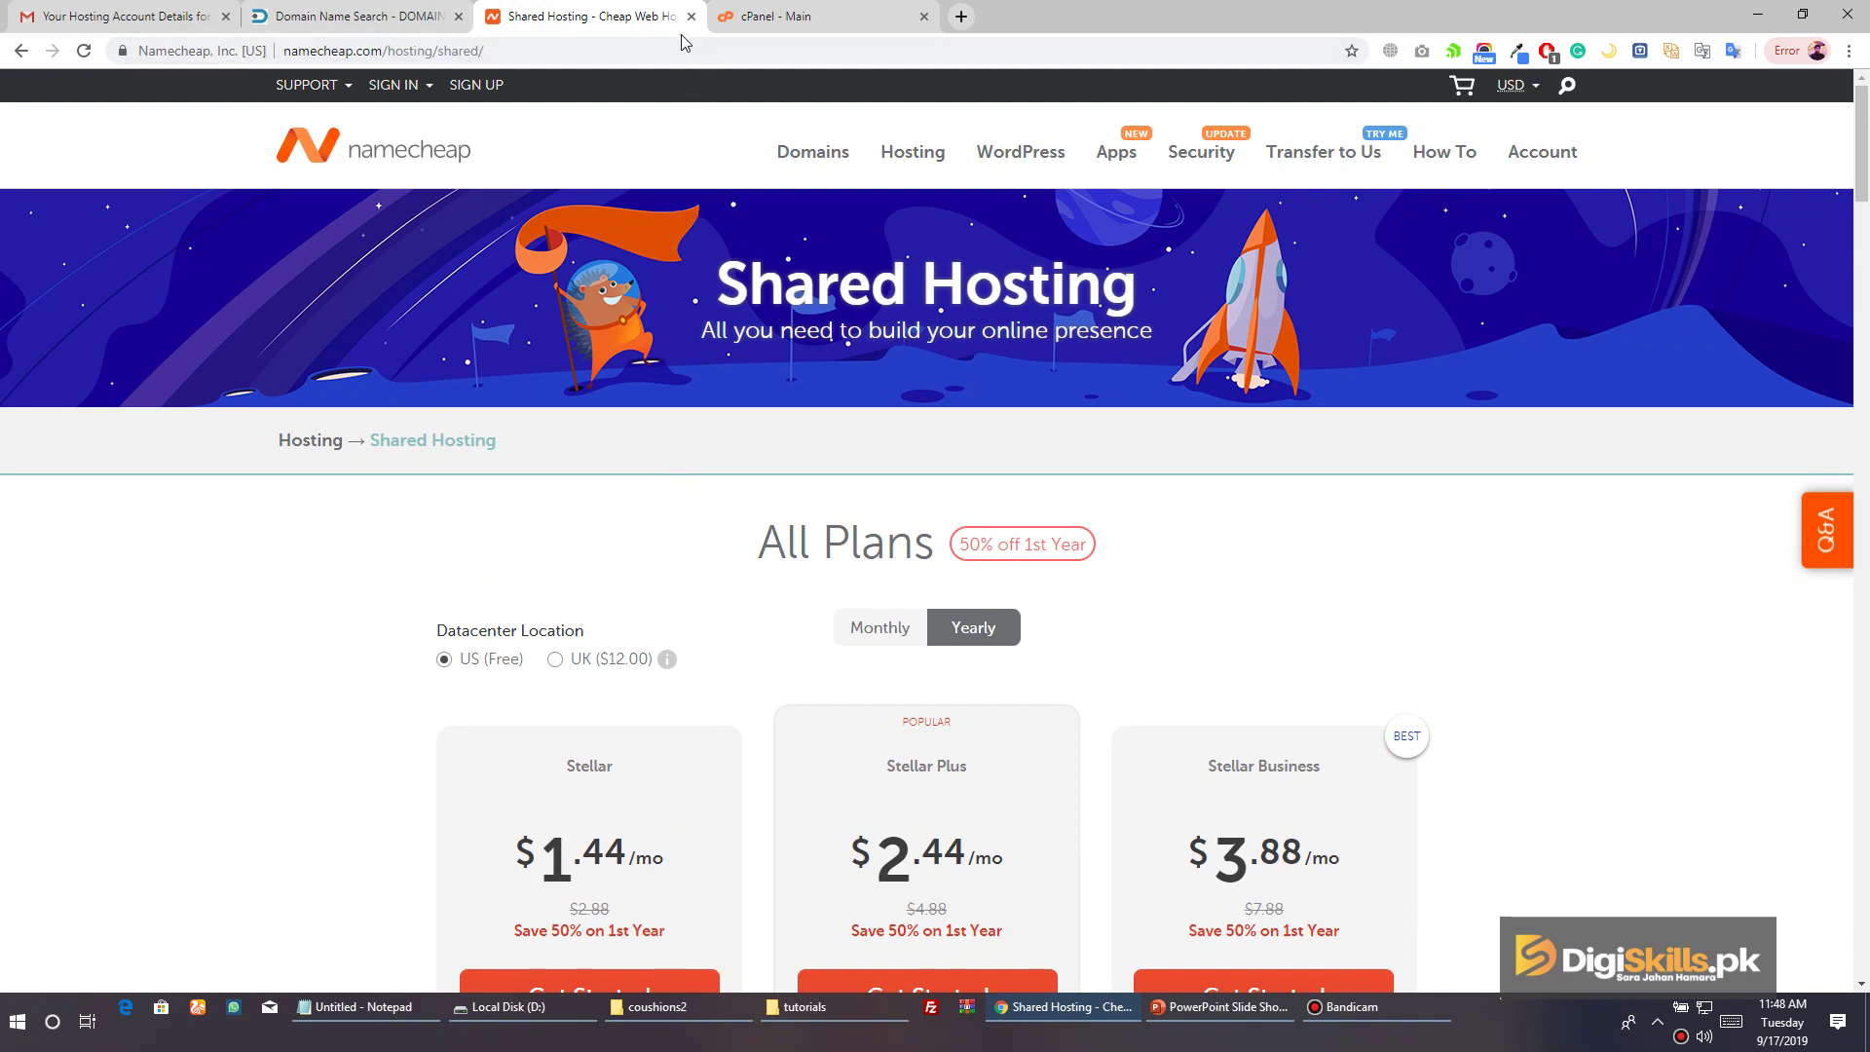
pyautogui.click(748, 31)
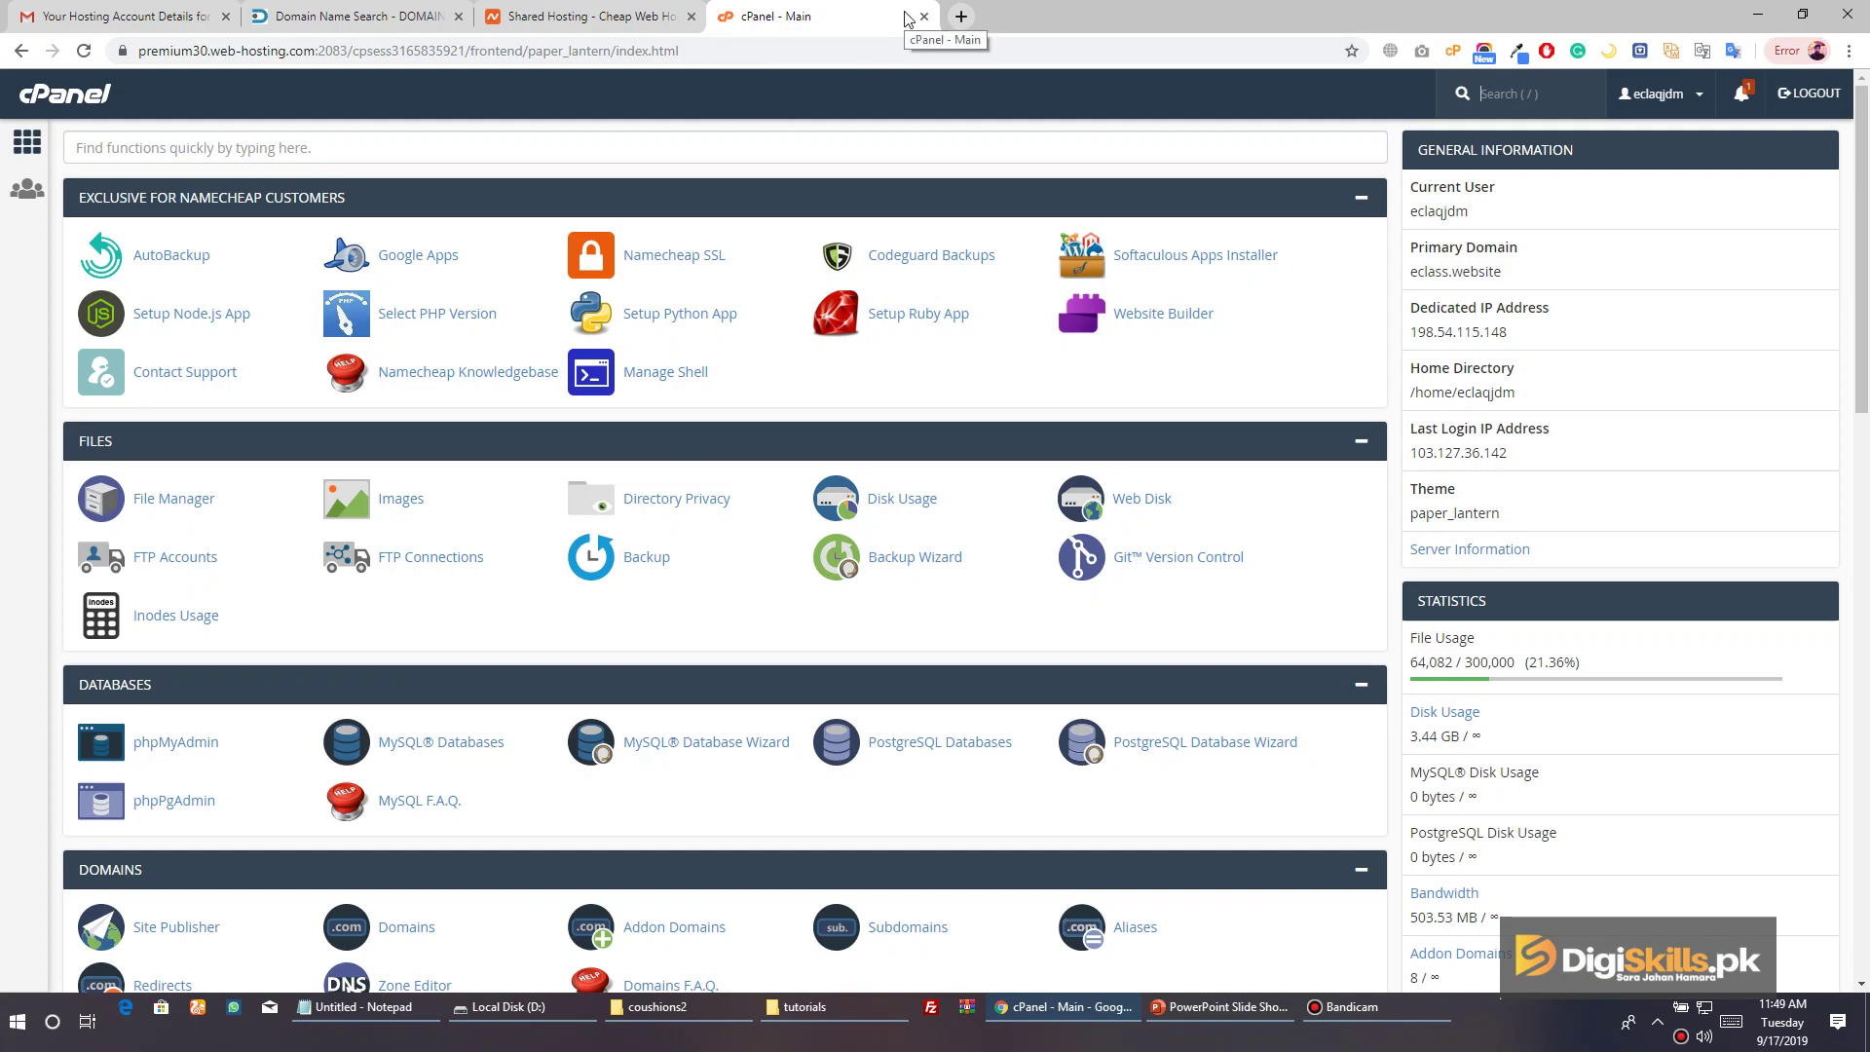
# Google 'namecheap name servers' and open the How To Change DNS For a Domain article in a new tab
pyautogui.click(961, 16)
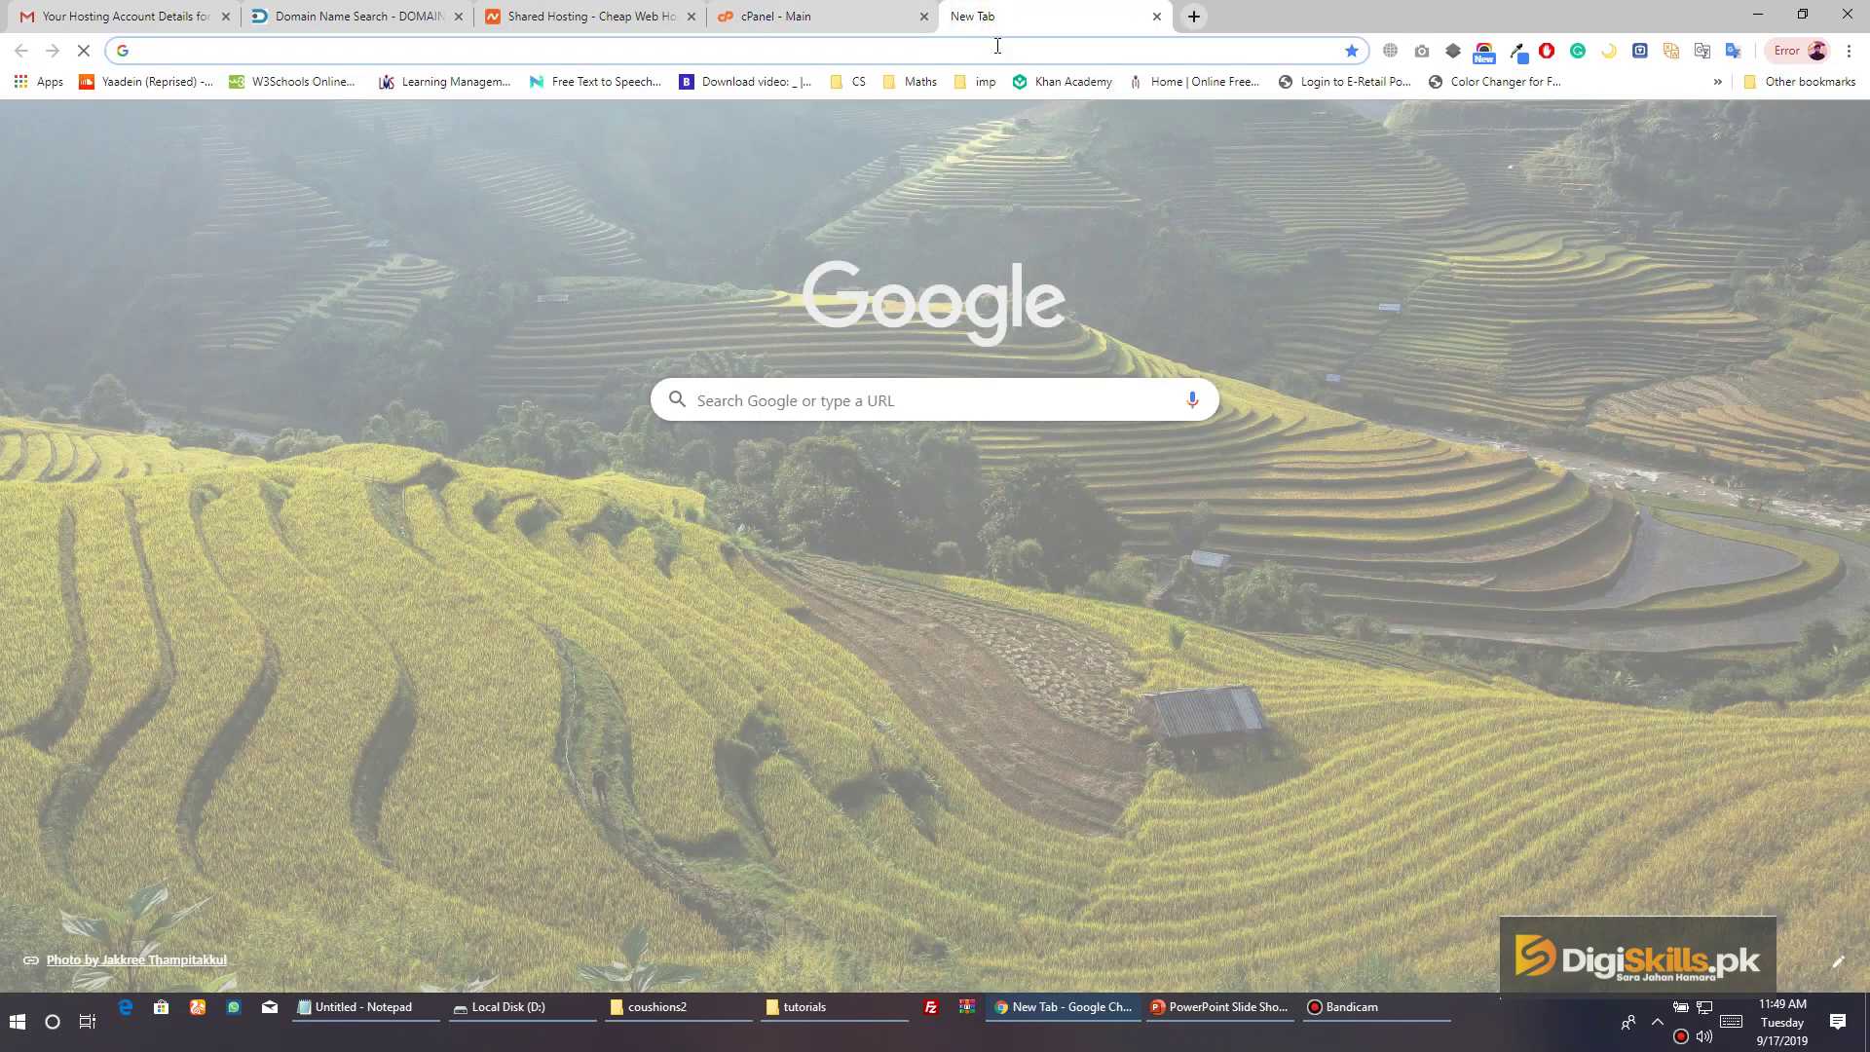
pyautogui.write('namecheap')
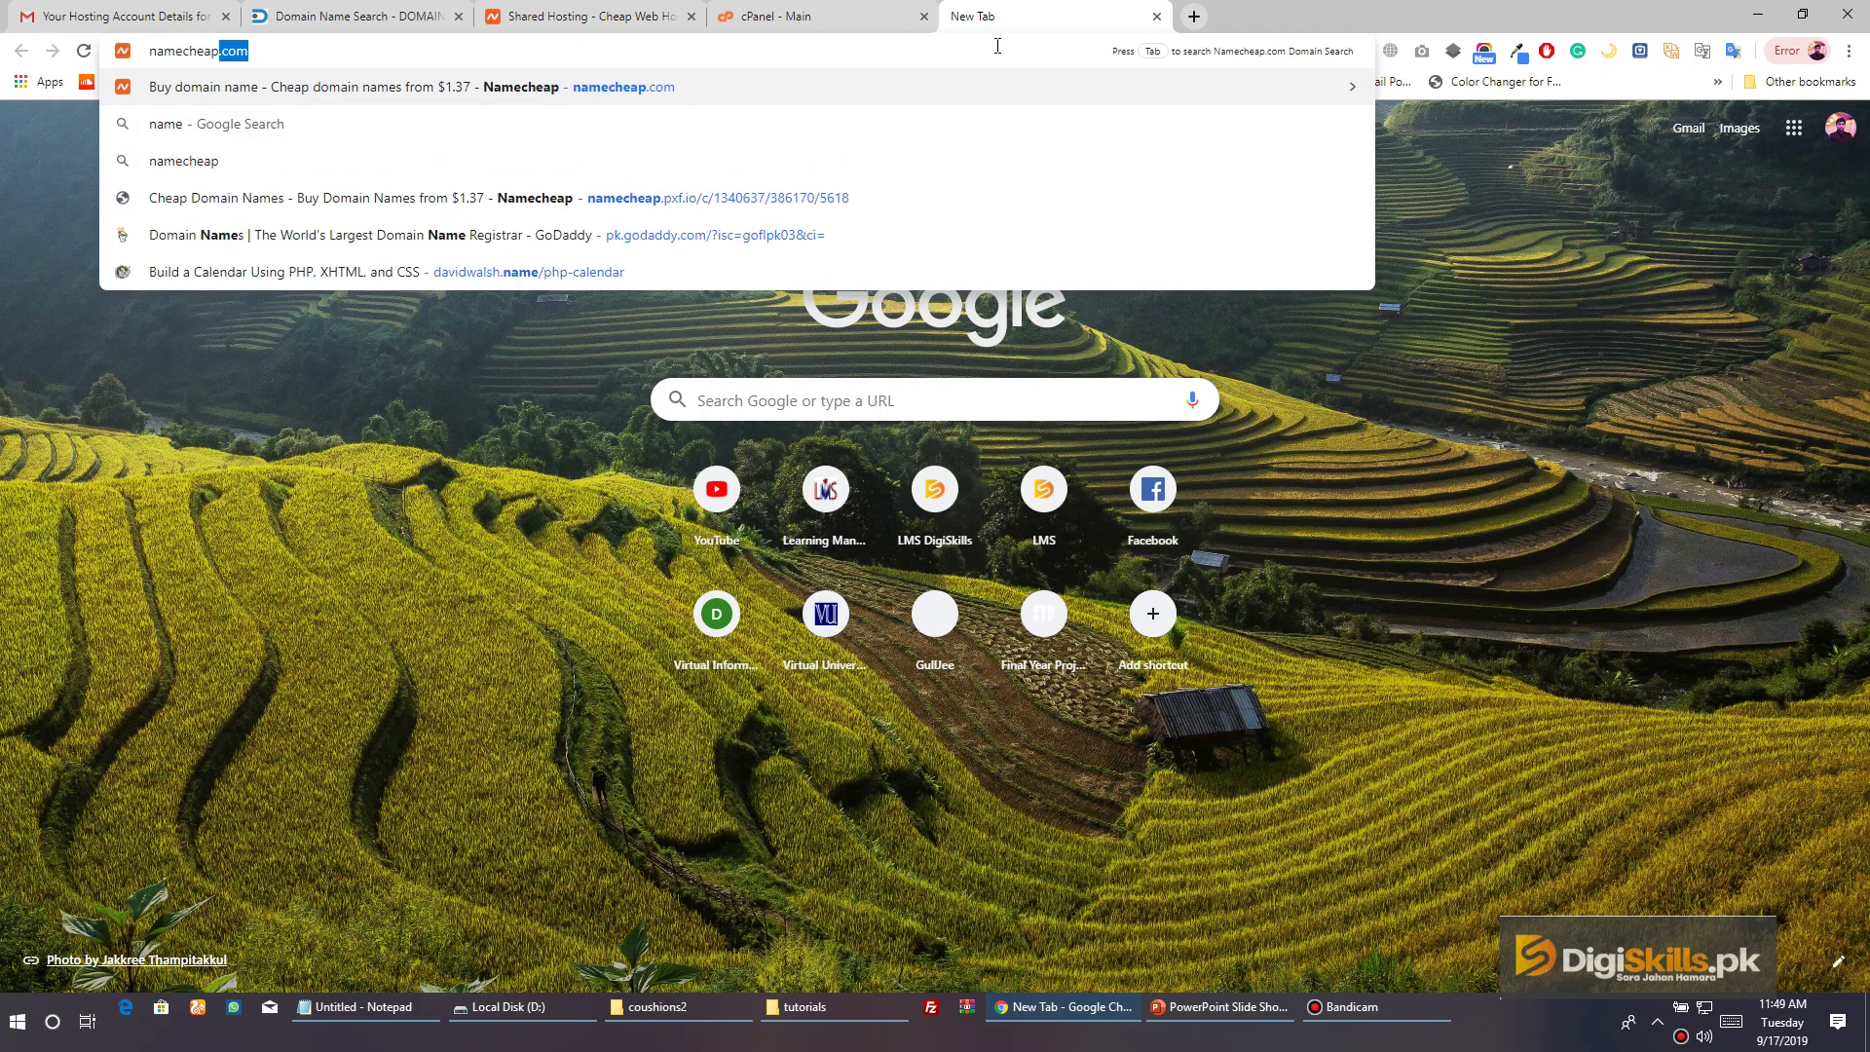
pyautogui.write(' name server')
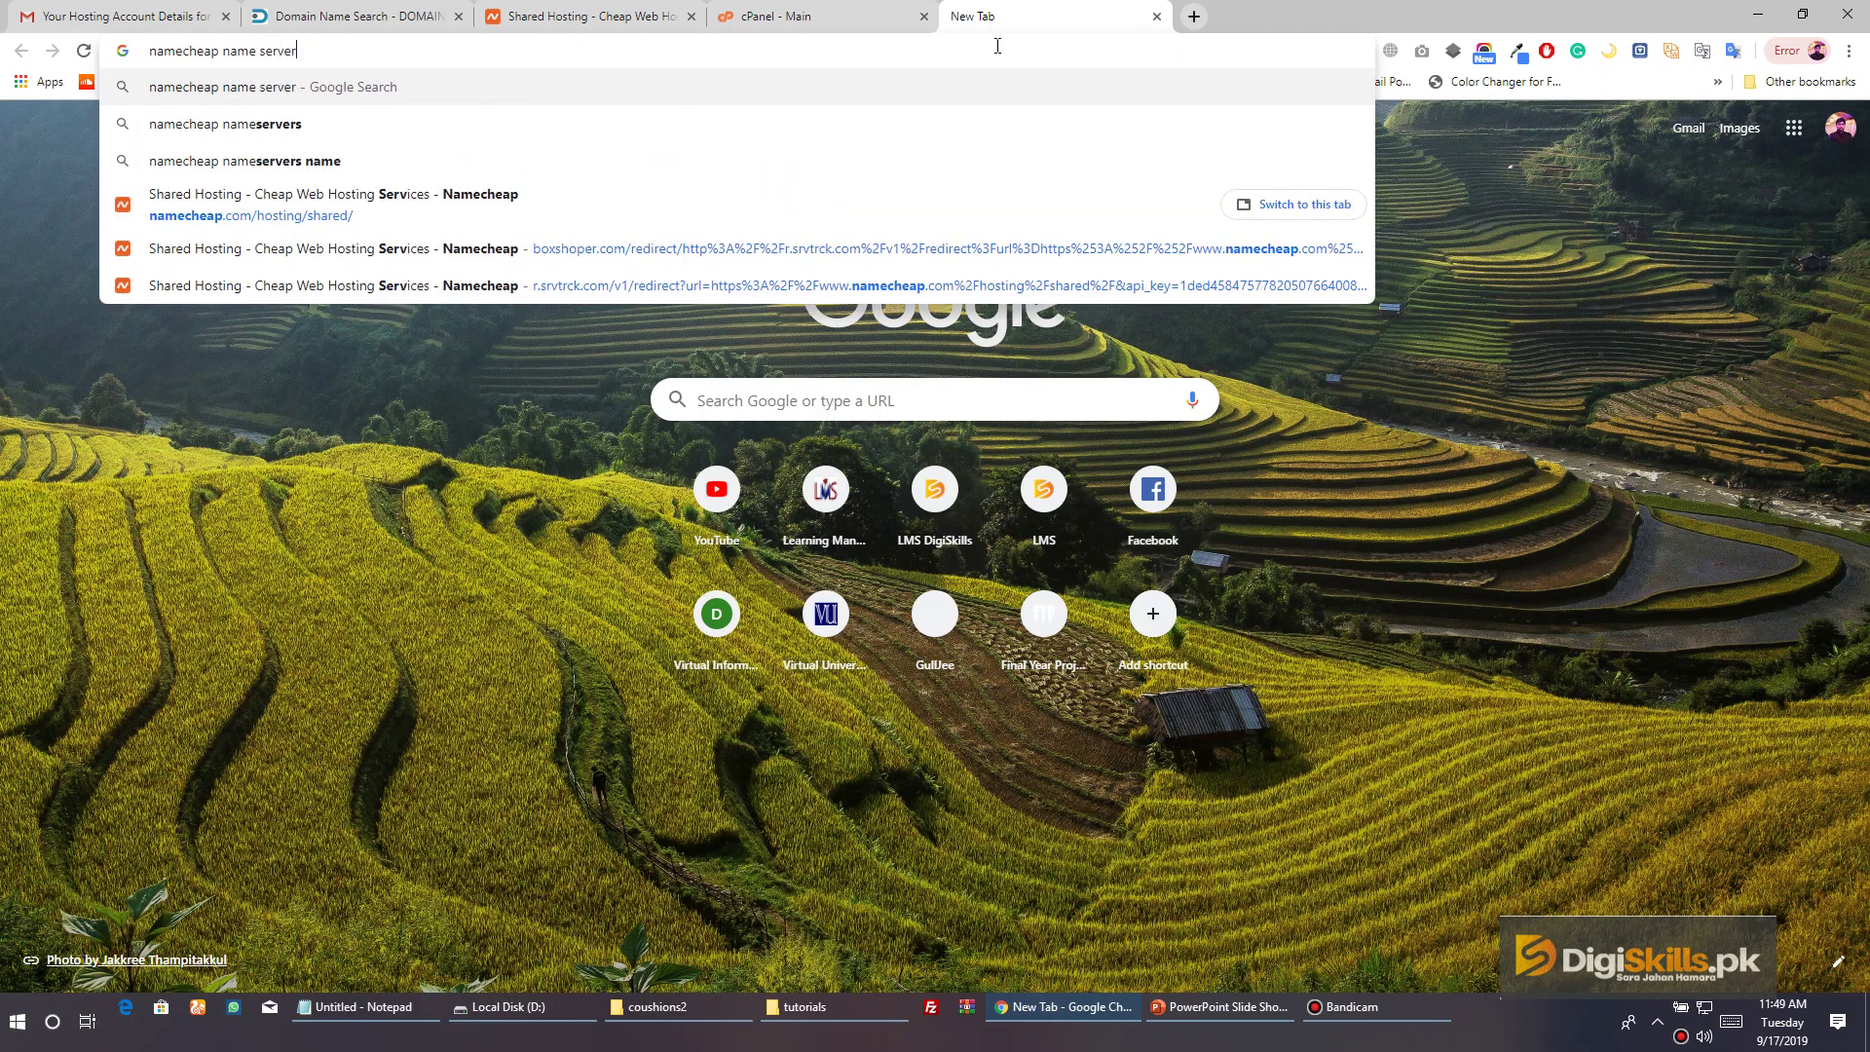
pyautogui.write('s')
pyautogui.press('Return')
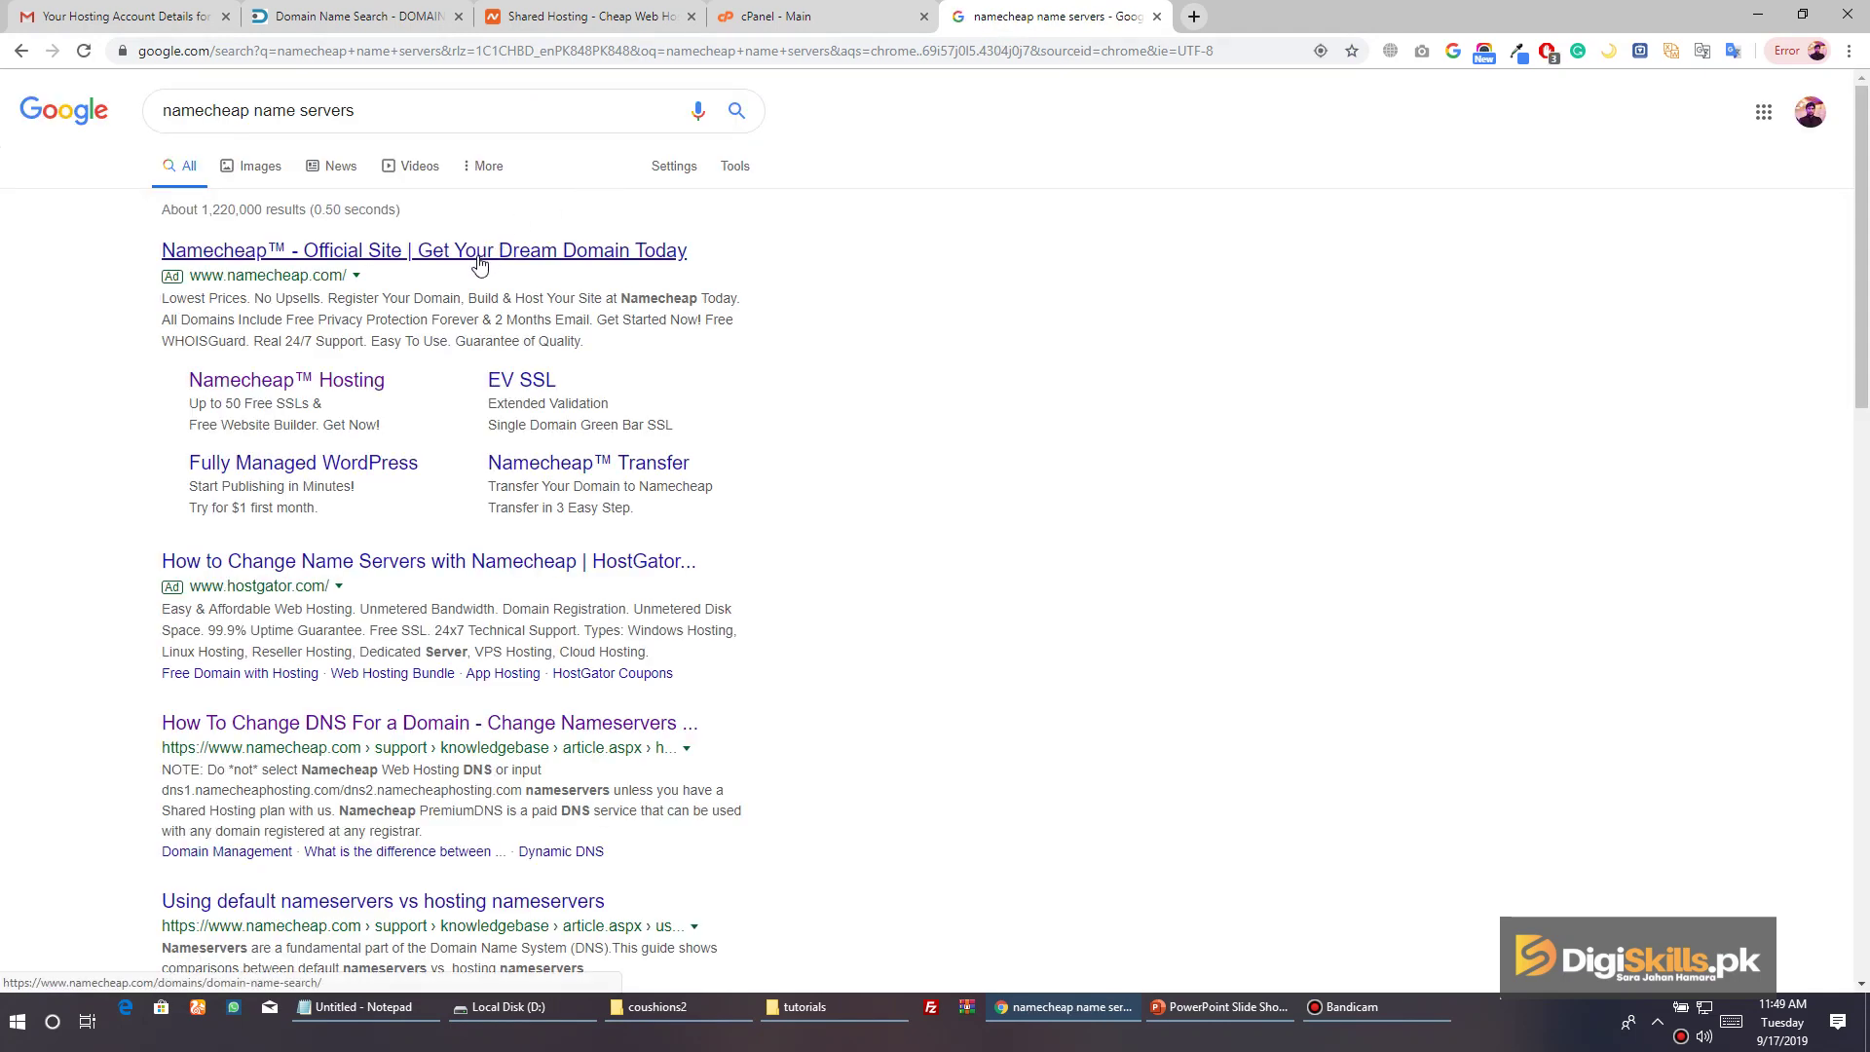
pyautogui.rightClick(437, 719)
pyautogui.click(485, 730)
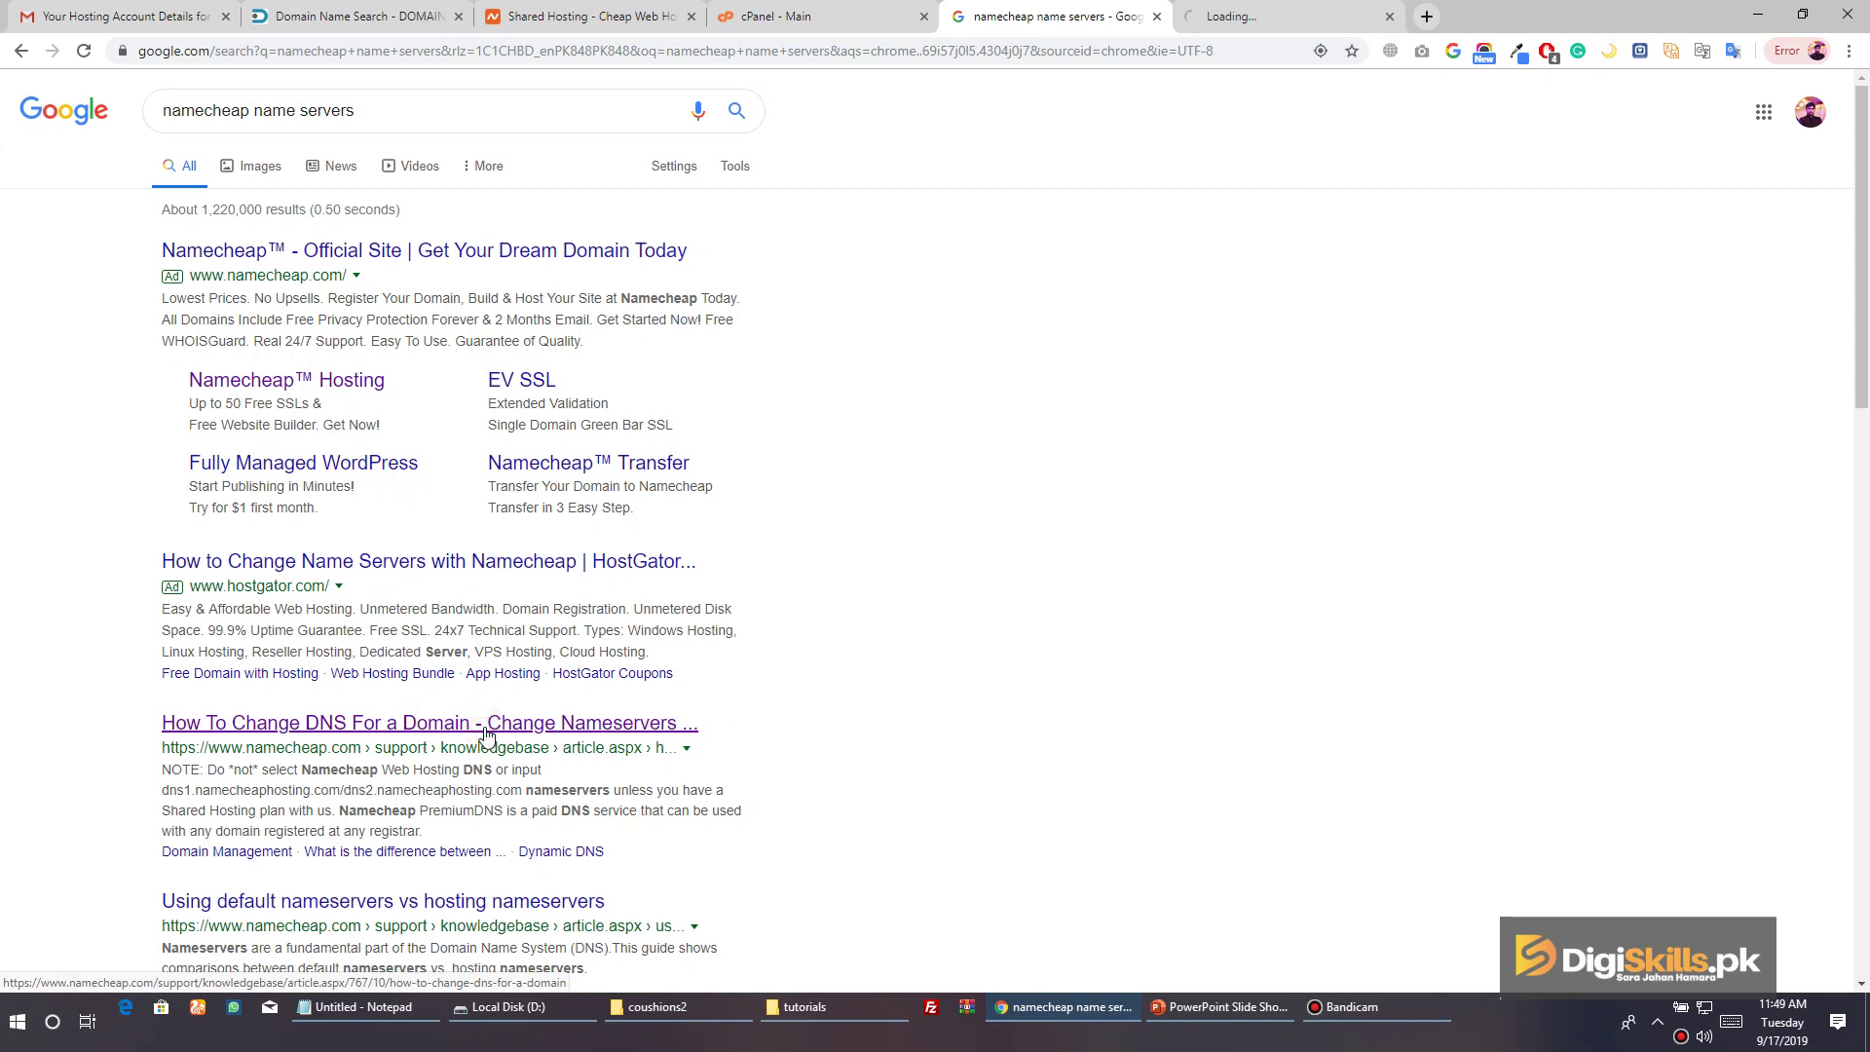
pyautogui.click(1286, 17)
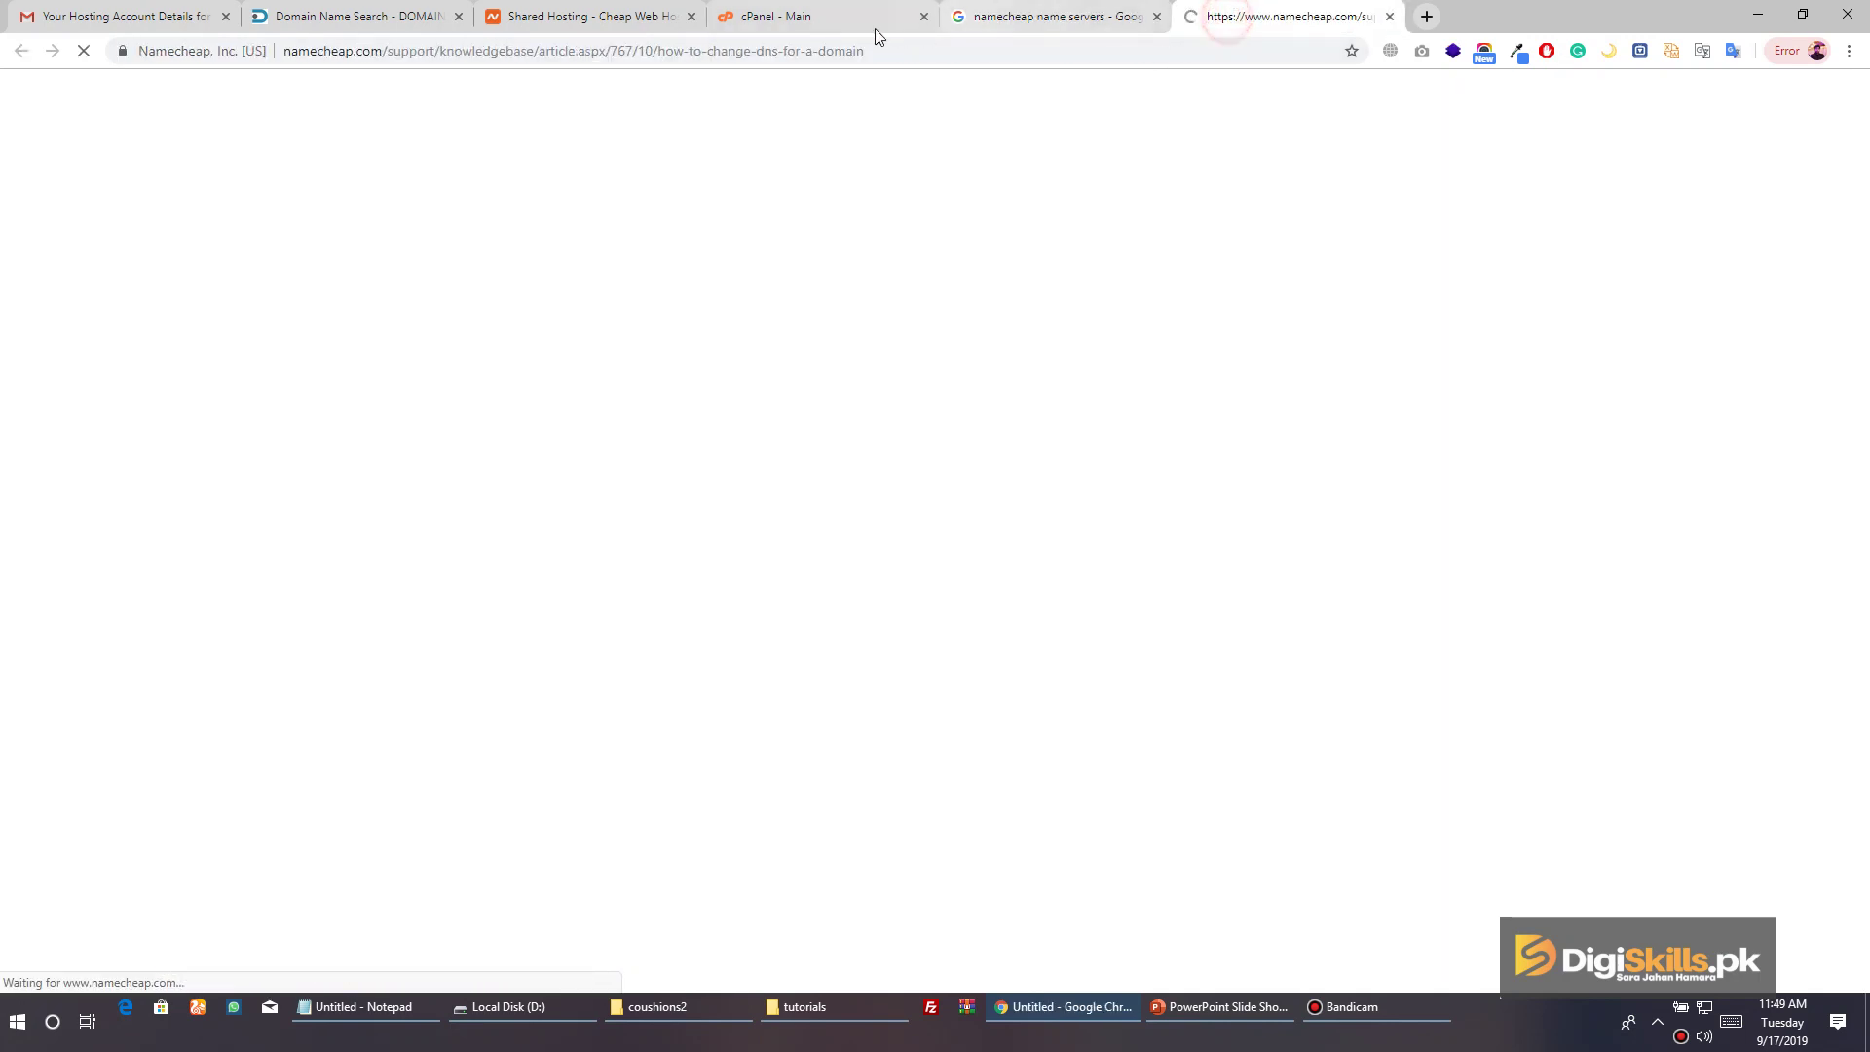
# Scroll the DNS article to the nameserver options and select the dns1/dns2.namecheaphosting.com lines
pyautogui.click(604, 21)
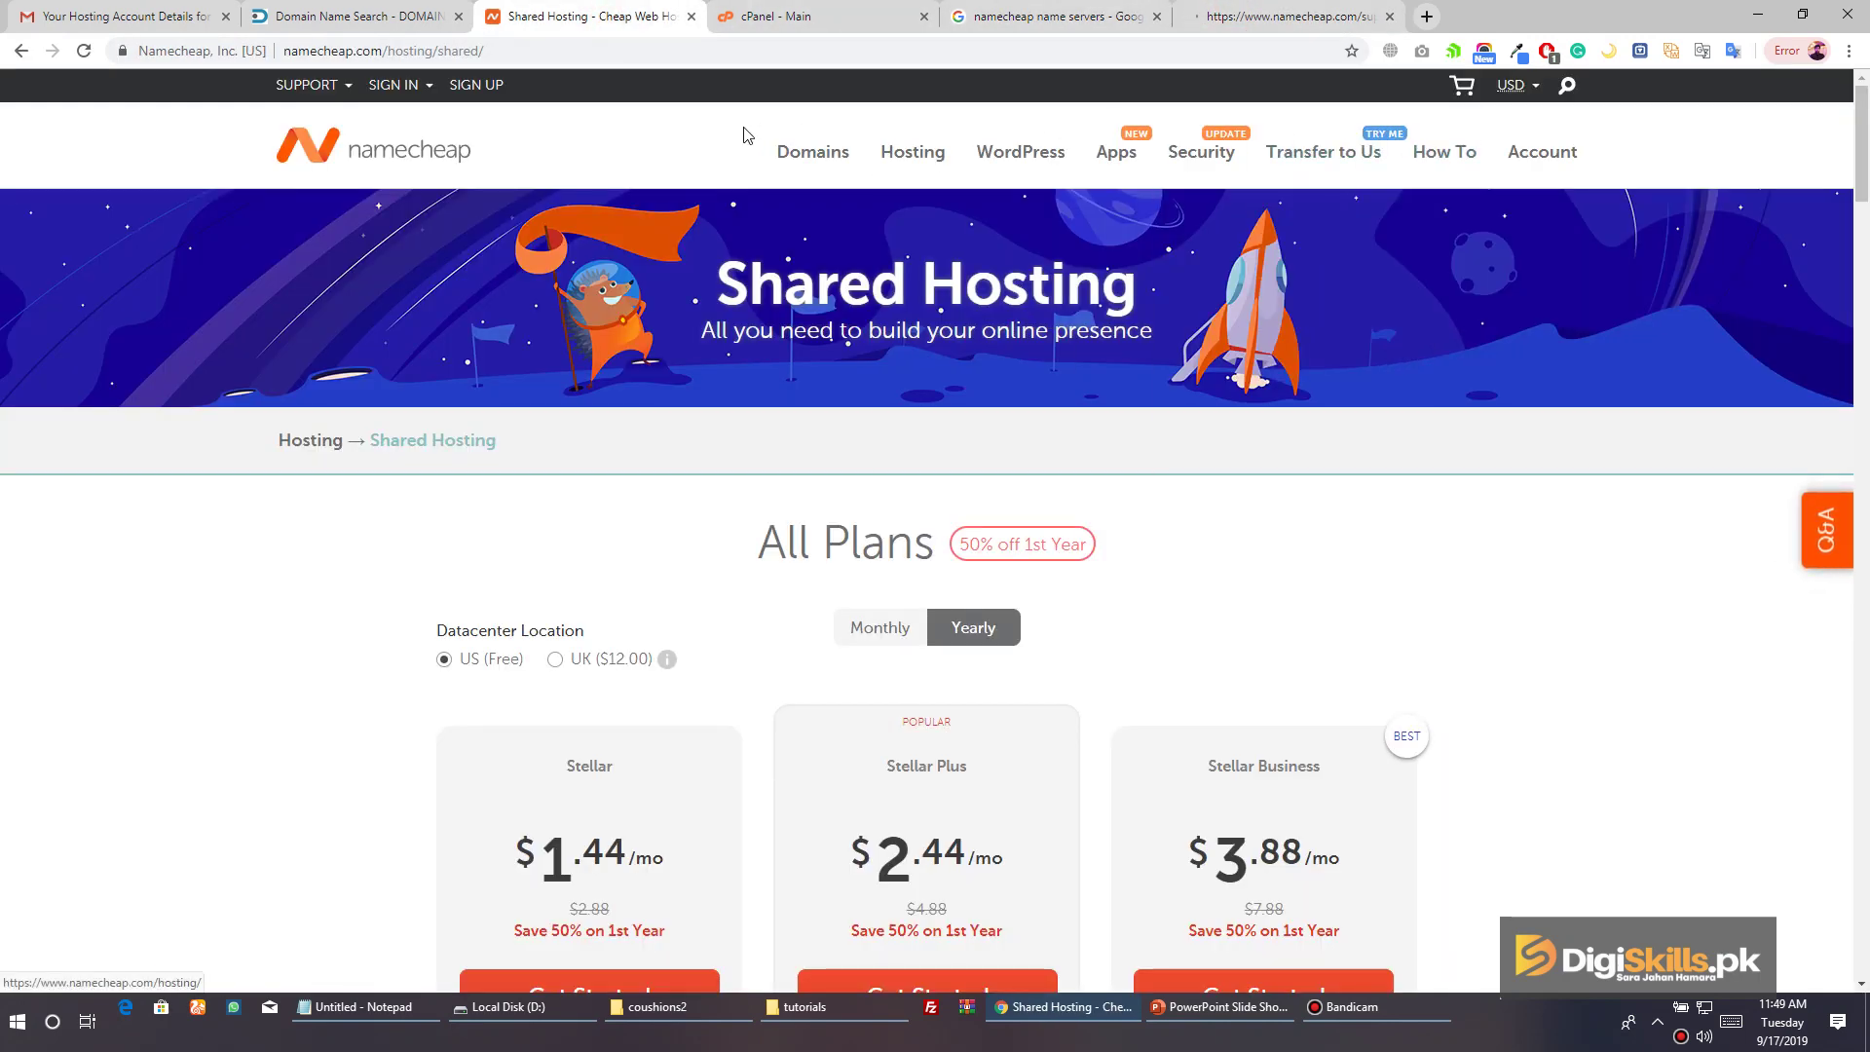
pyautogui.click(1262, 23)
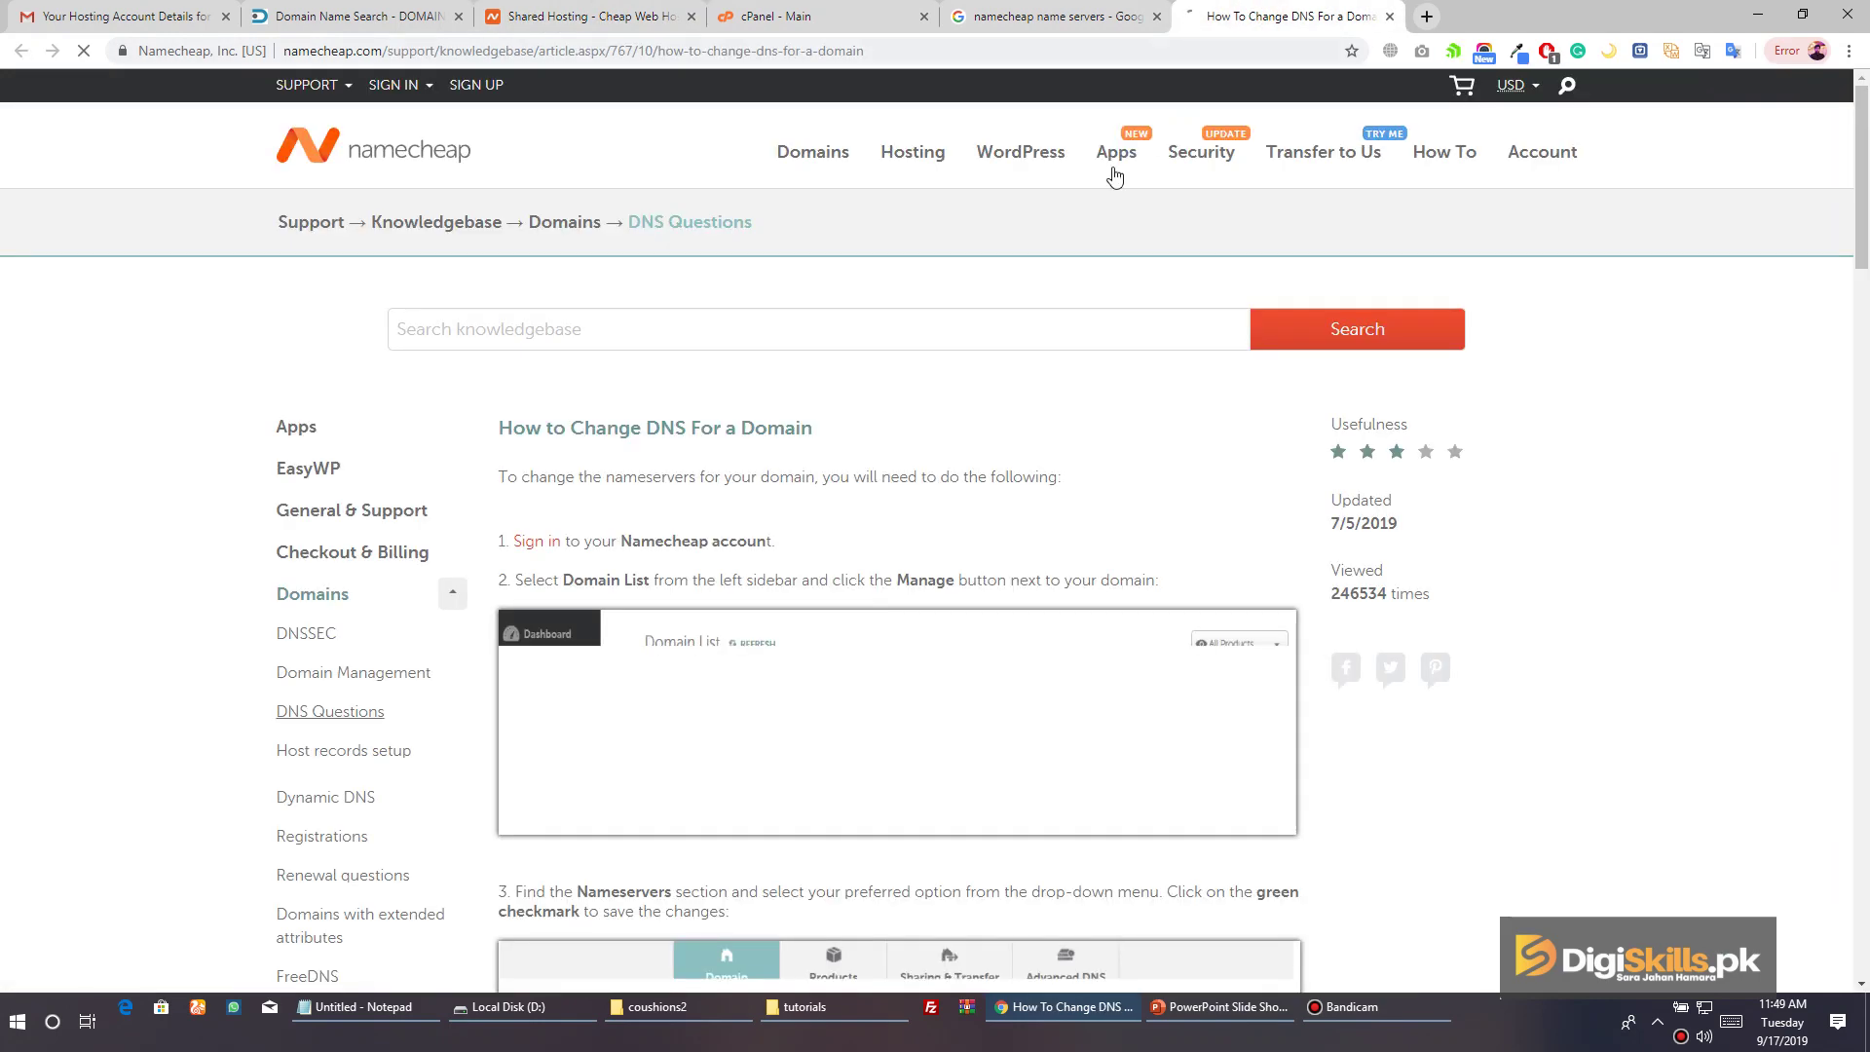
pyautogui.scroll(-3, 906, 341)
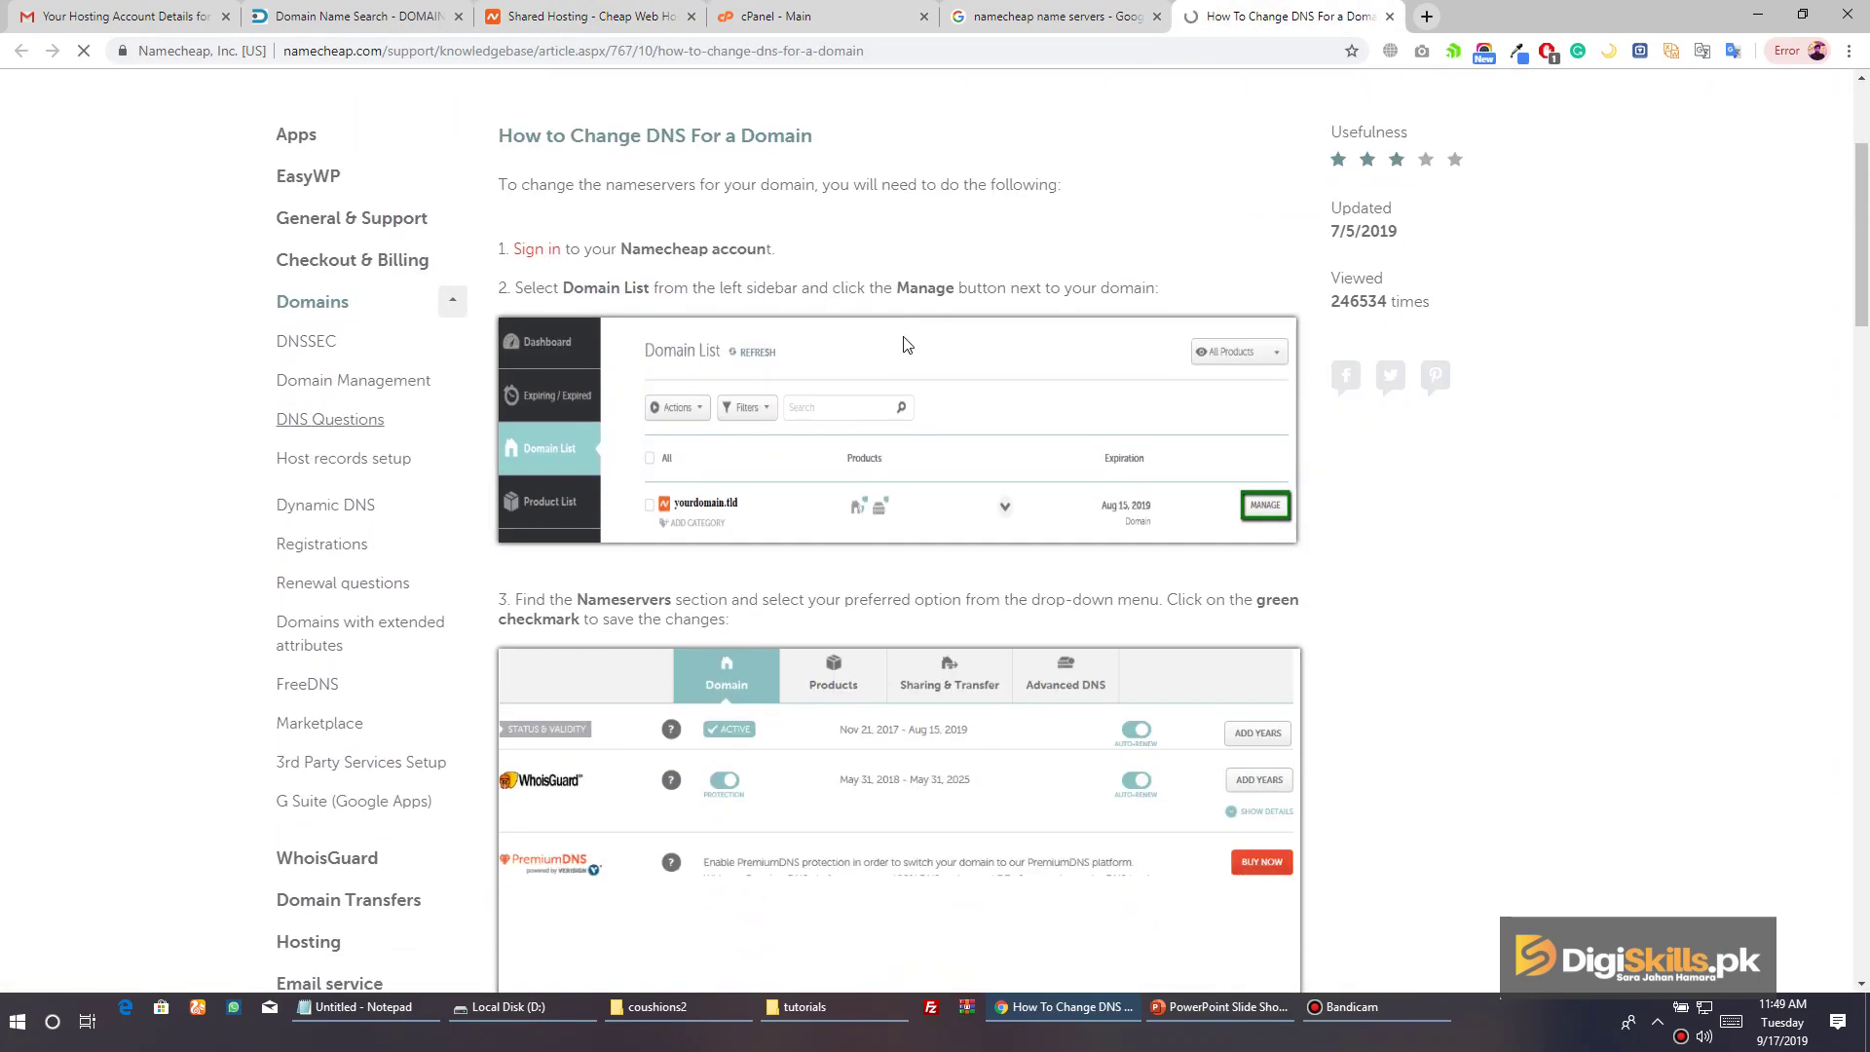
pyautogui.scroll(-7, 906, 342)
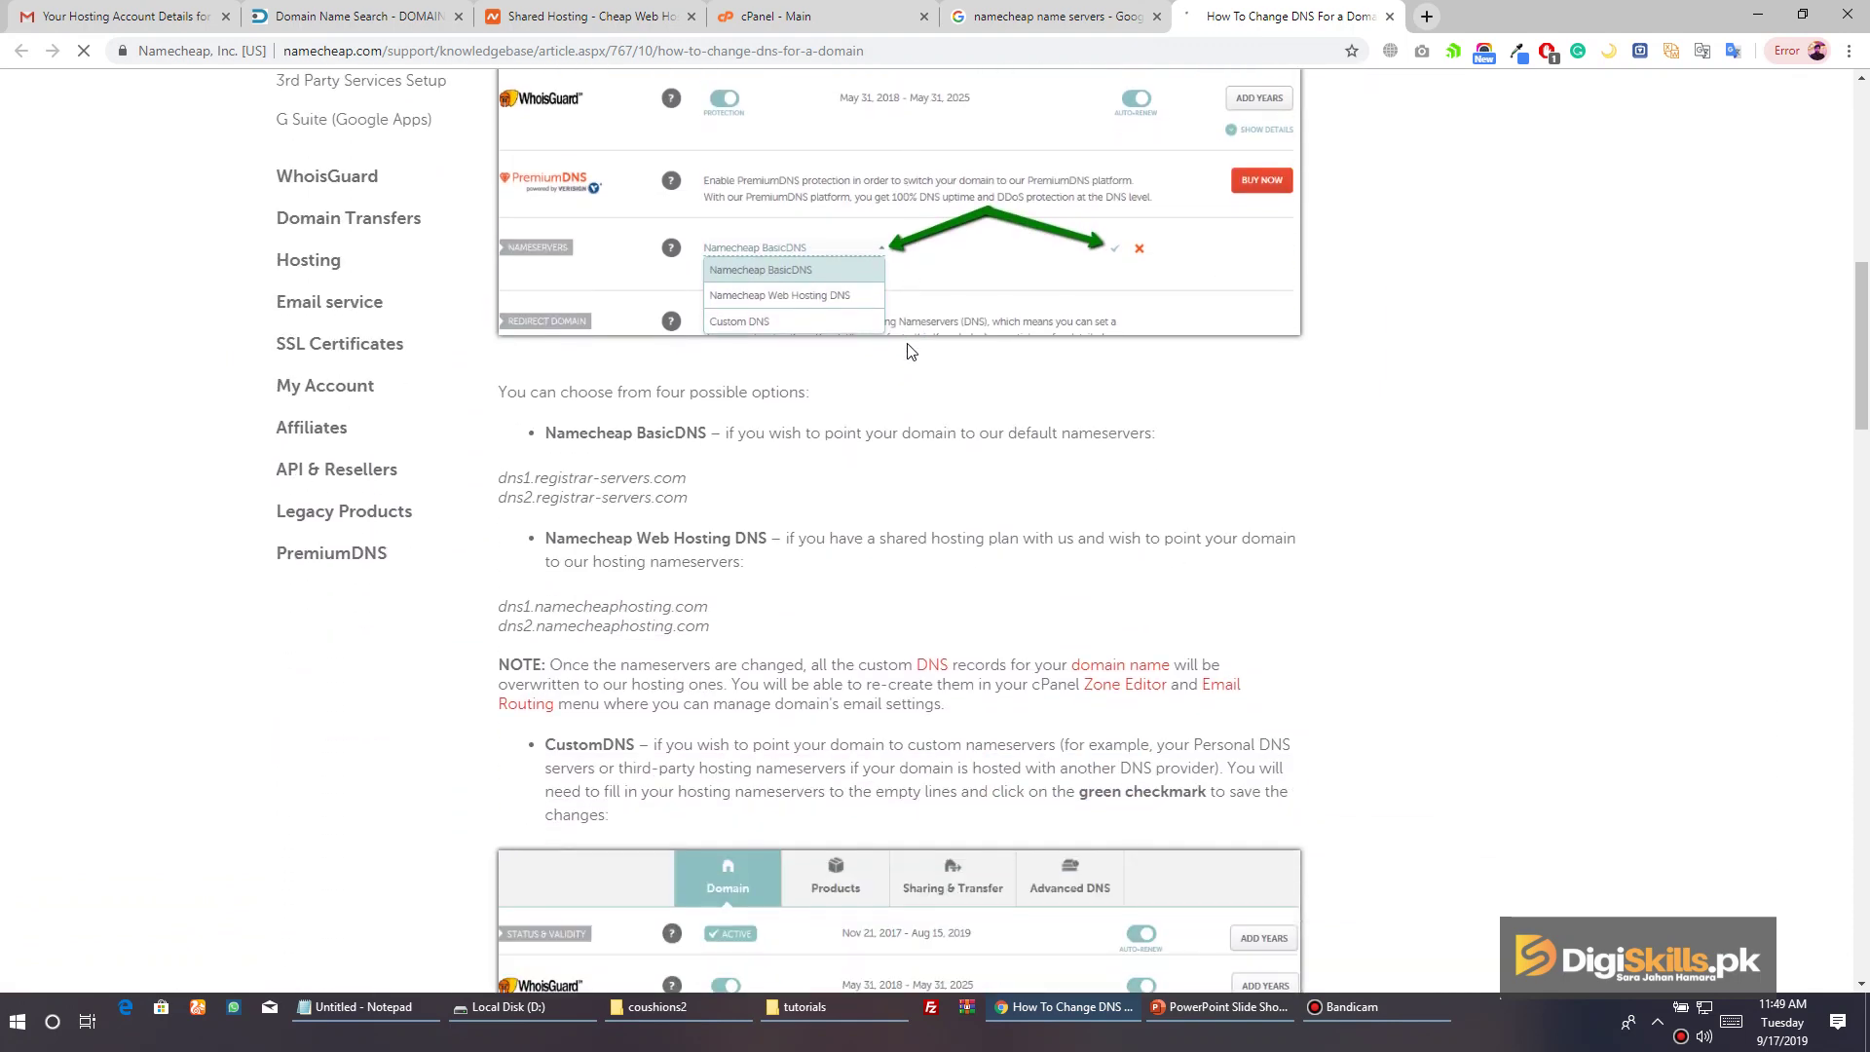
pyautogui.moveTo(495, 478); pyautogui.dragTo(699, 490)
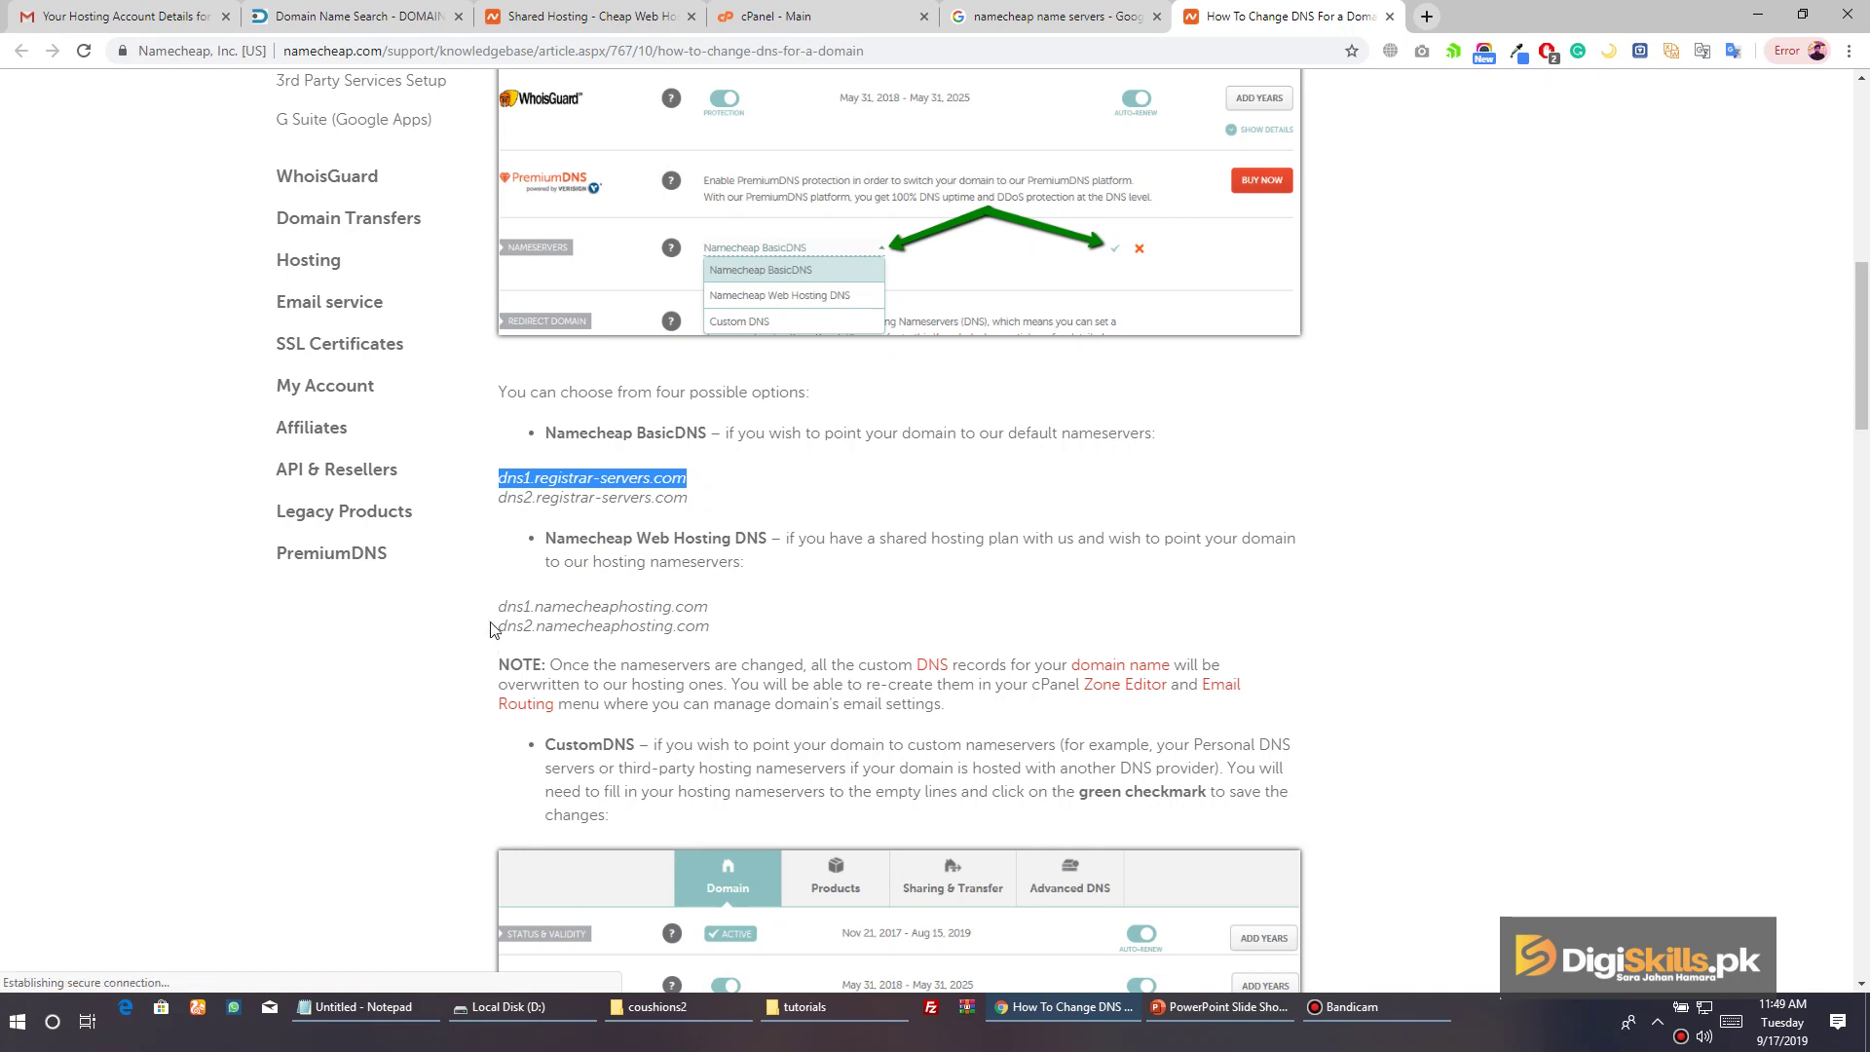
pyautogui.moveTo(494, 606); pyautogui.dragTo(723, 635)
pyautogui.scroll(-1, 721, 633)
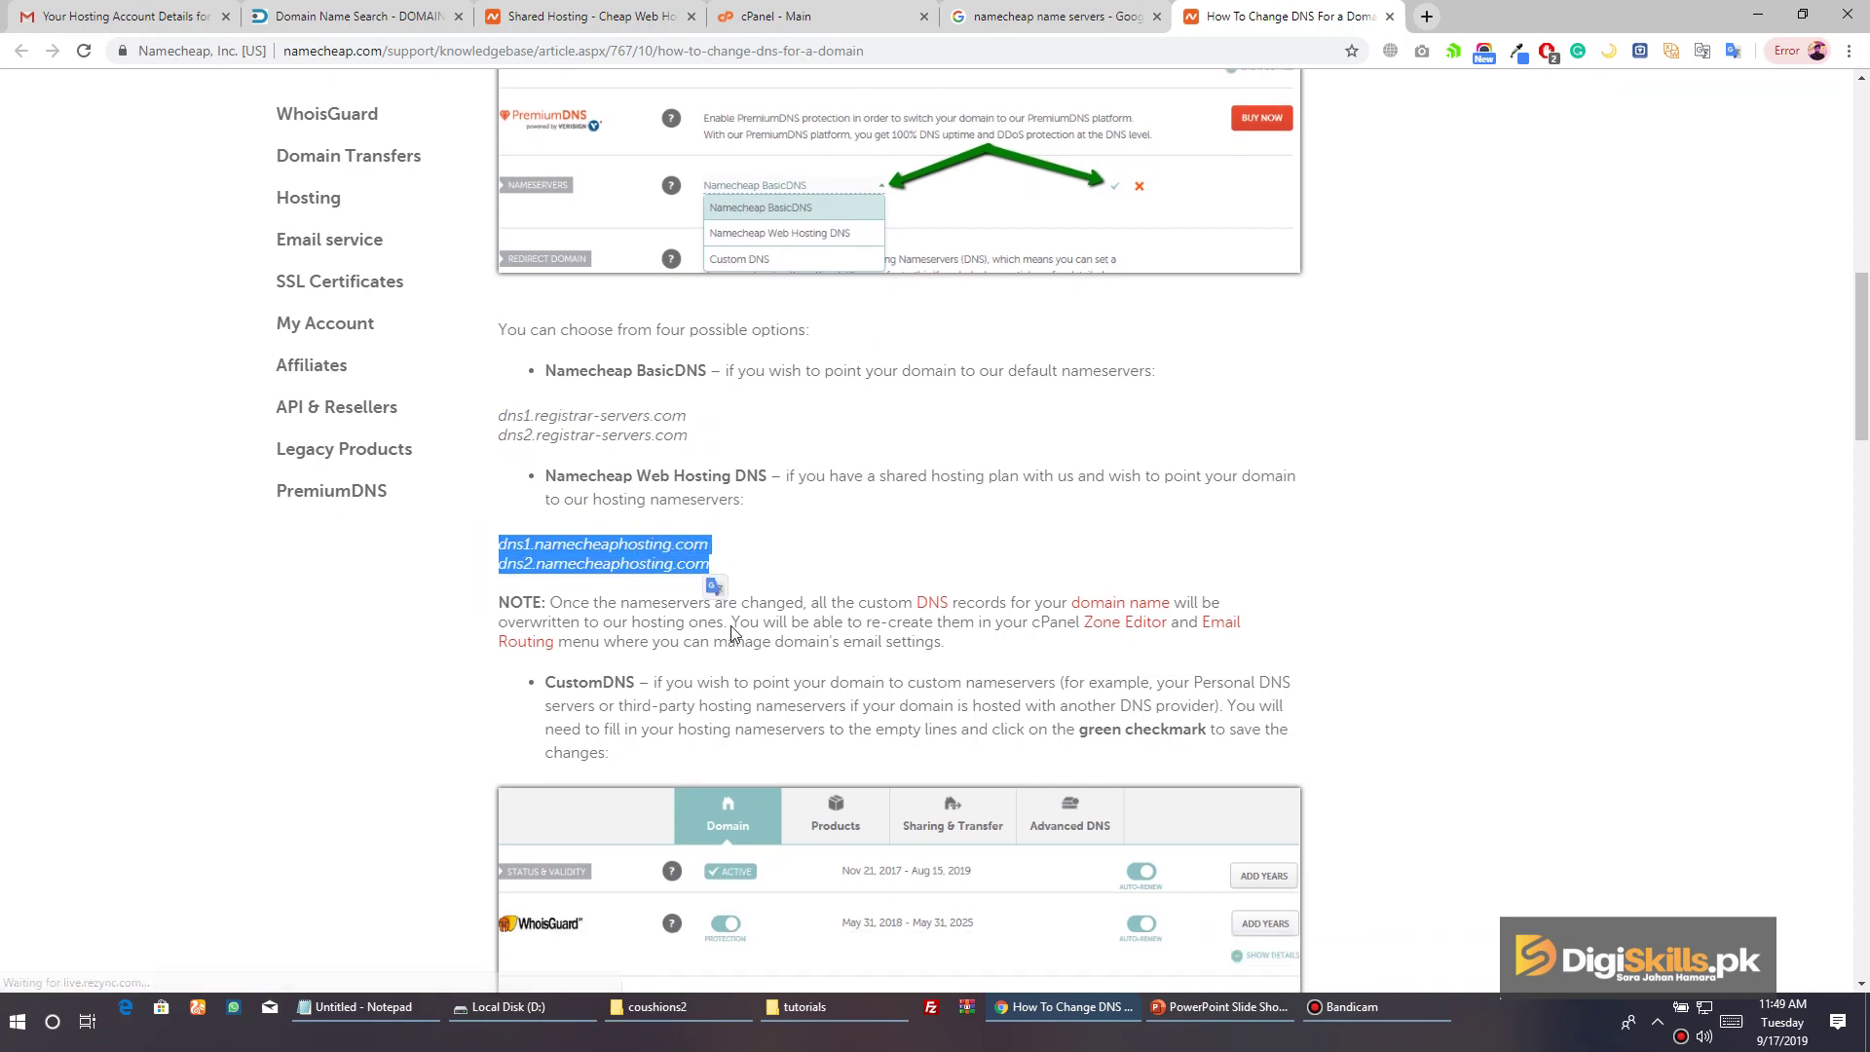
pyautogui.moveTo(498, 510); pyautogui.dragTo(721, 542)
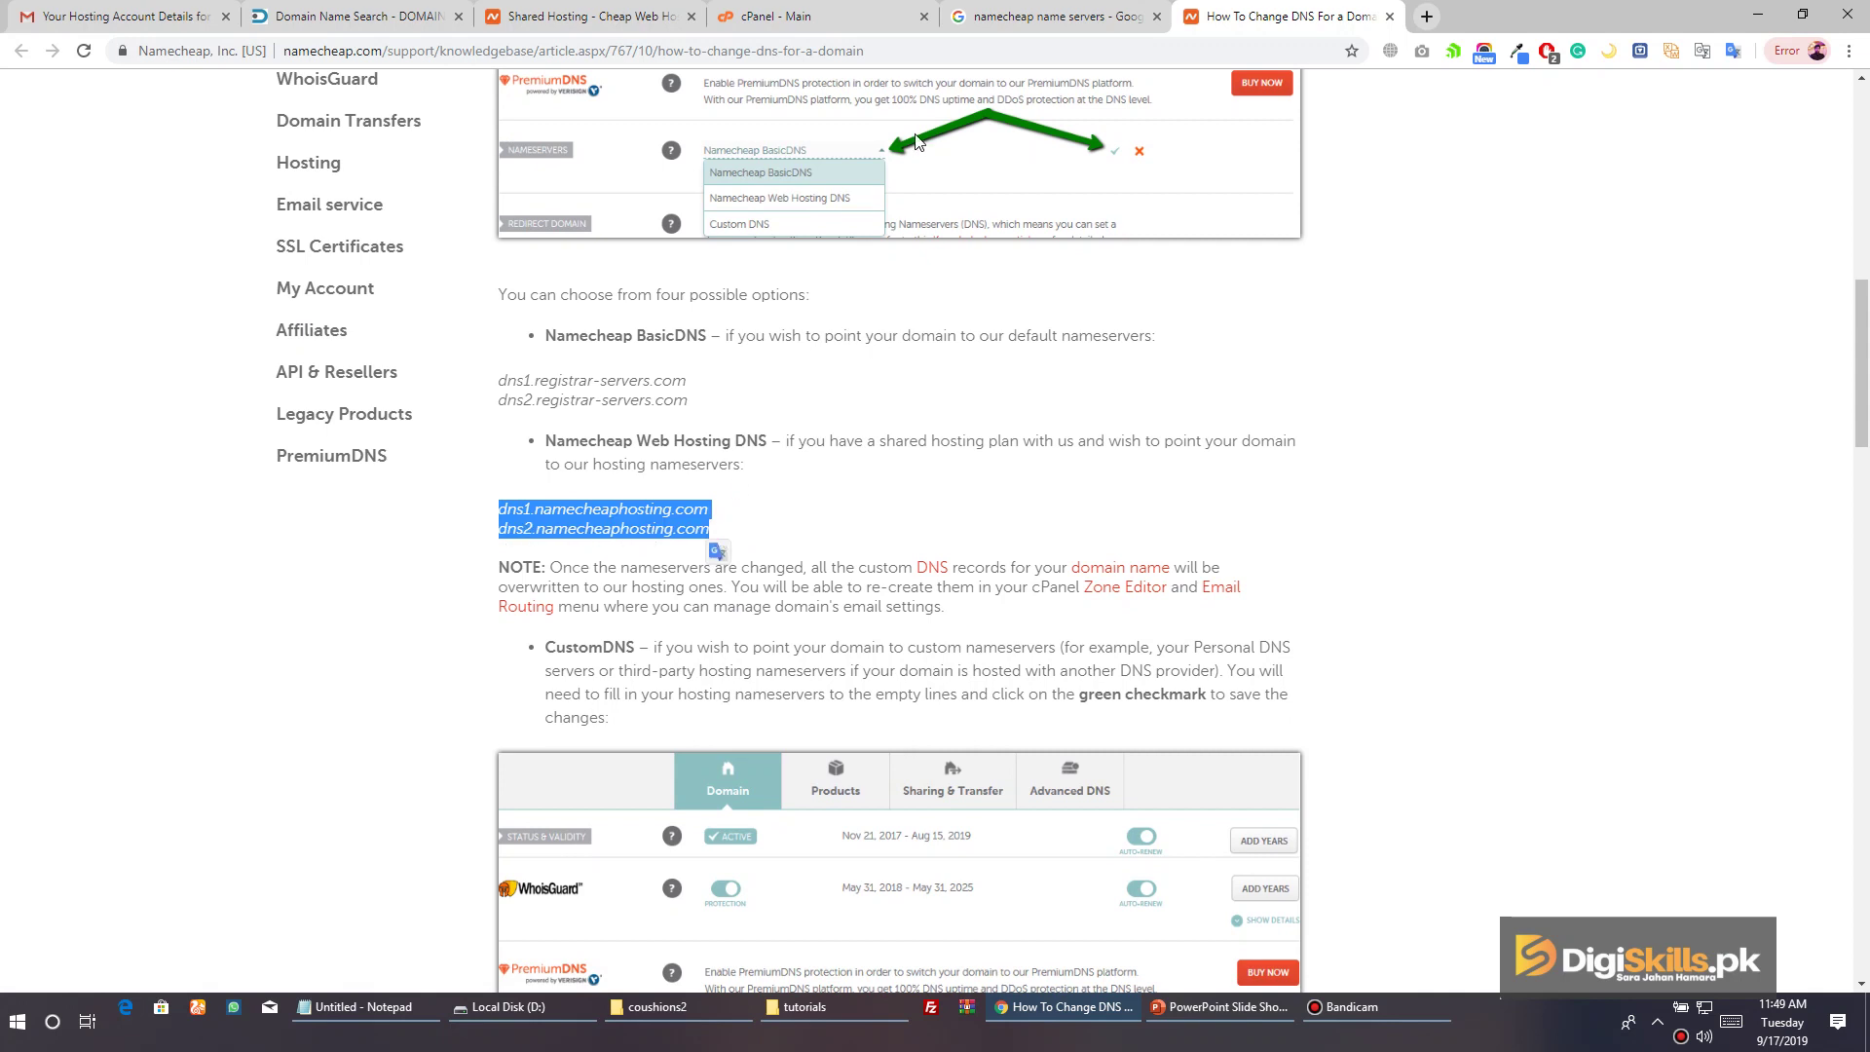
# After checking the vaoo.pk search page, reselect only dns1.namecheaphosting.com in the article
pyautogui.click(355, 16)
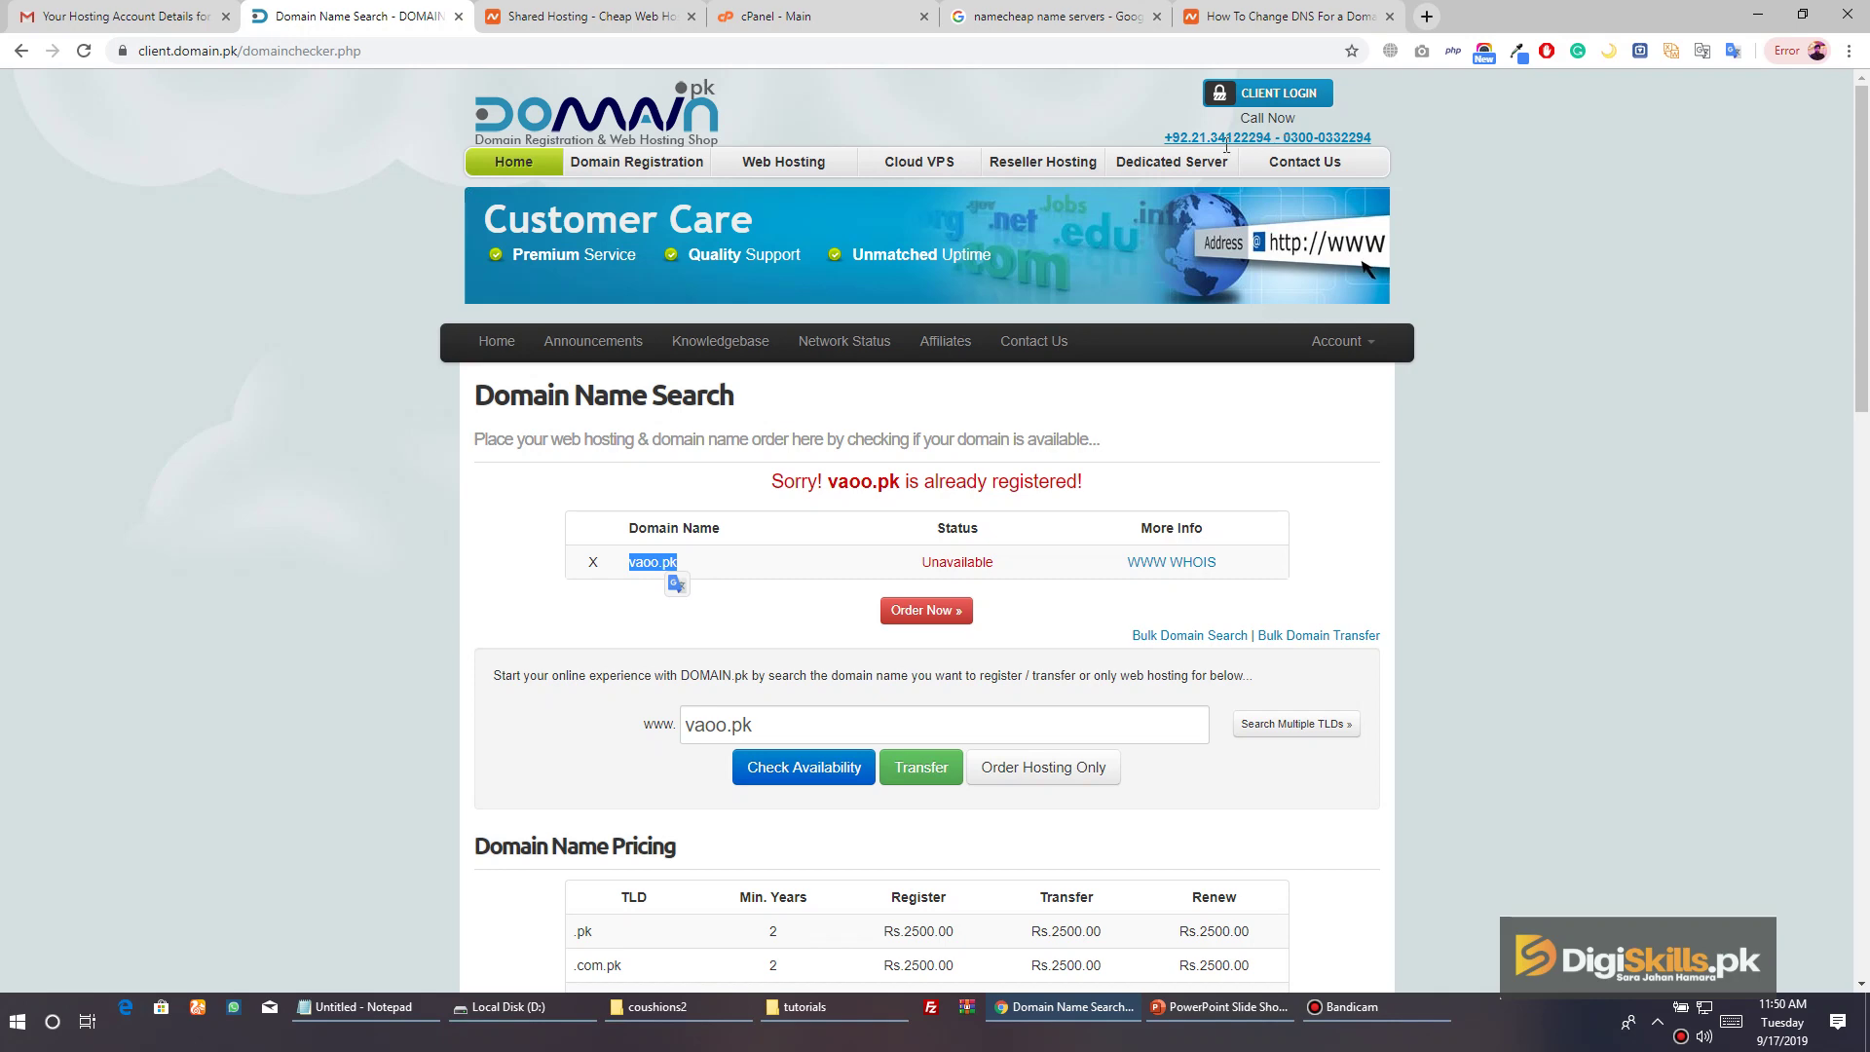
pyautogui.scroll(-15, 1152, 176)
pyautogui.scroll(14, 1160, 146)
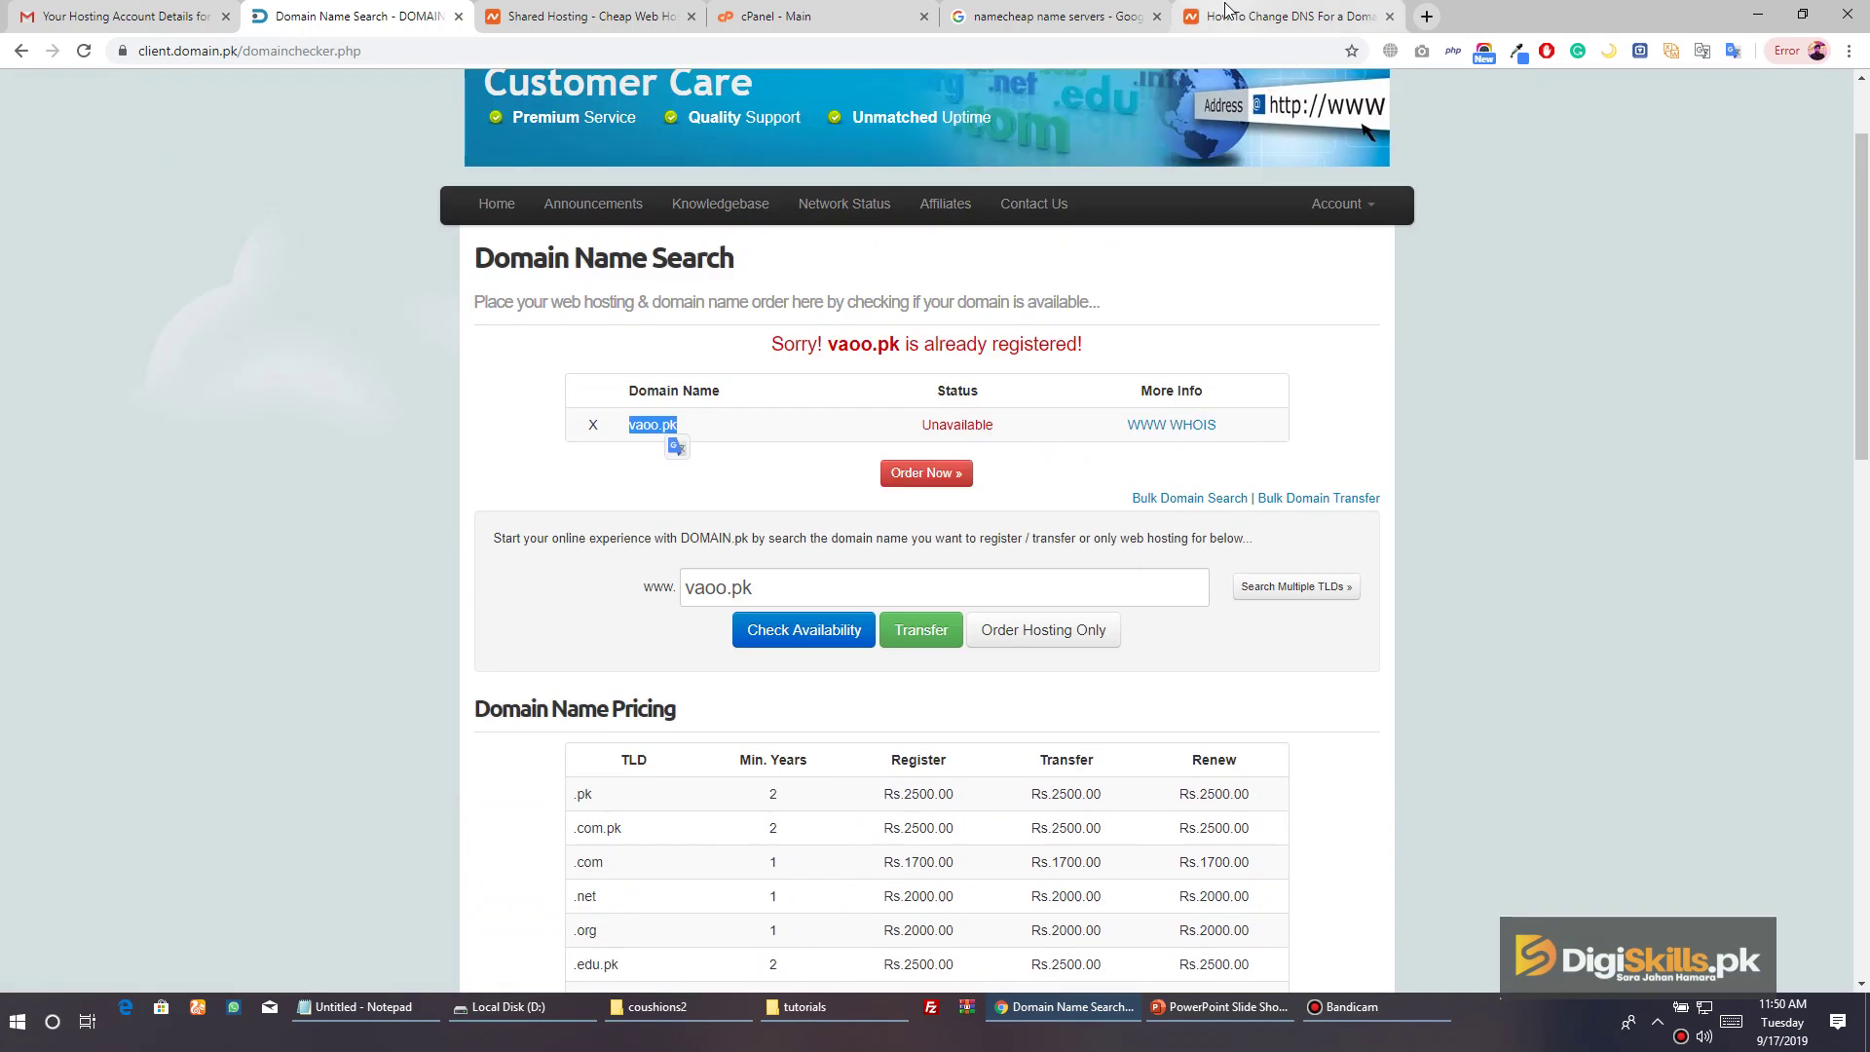
pyautogui.click(1227, 12)
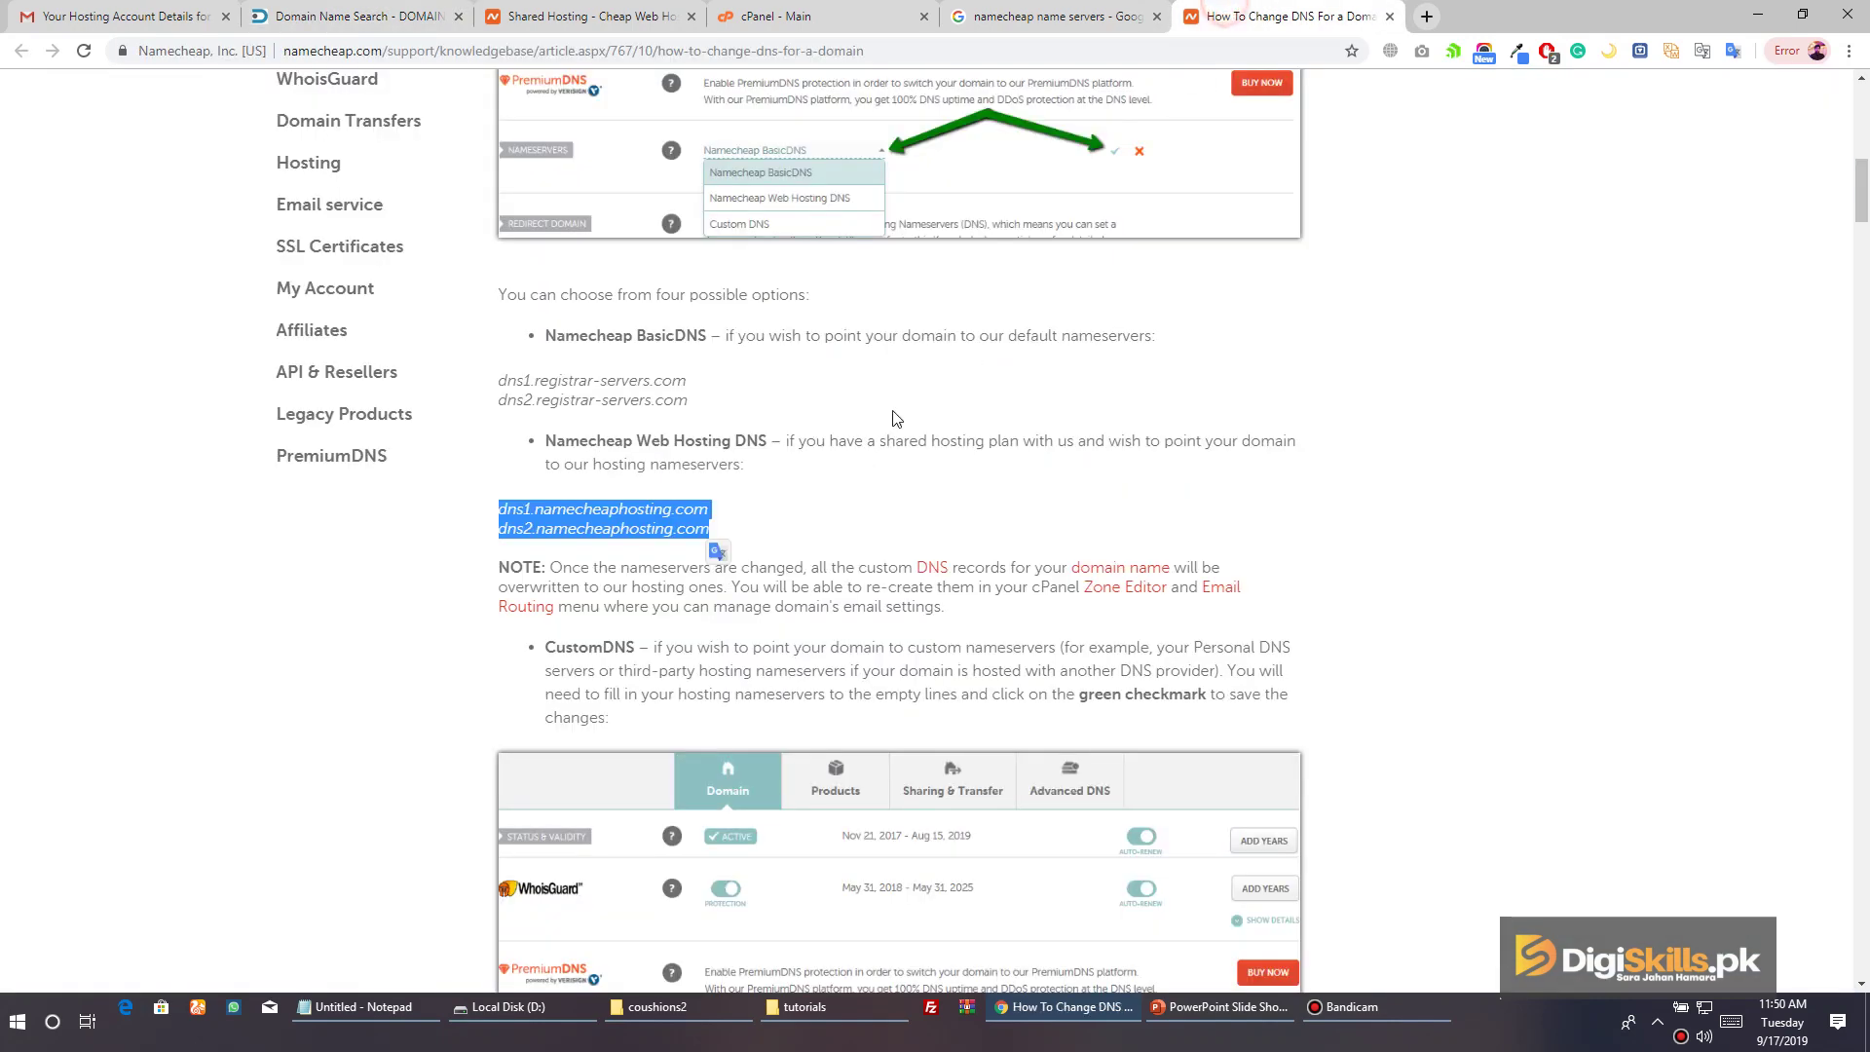
pyautogui.click(662, 501)
pyautogui.moveTo(693, 509); pyautogui.dragTo(498, 513)
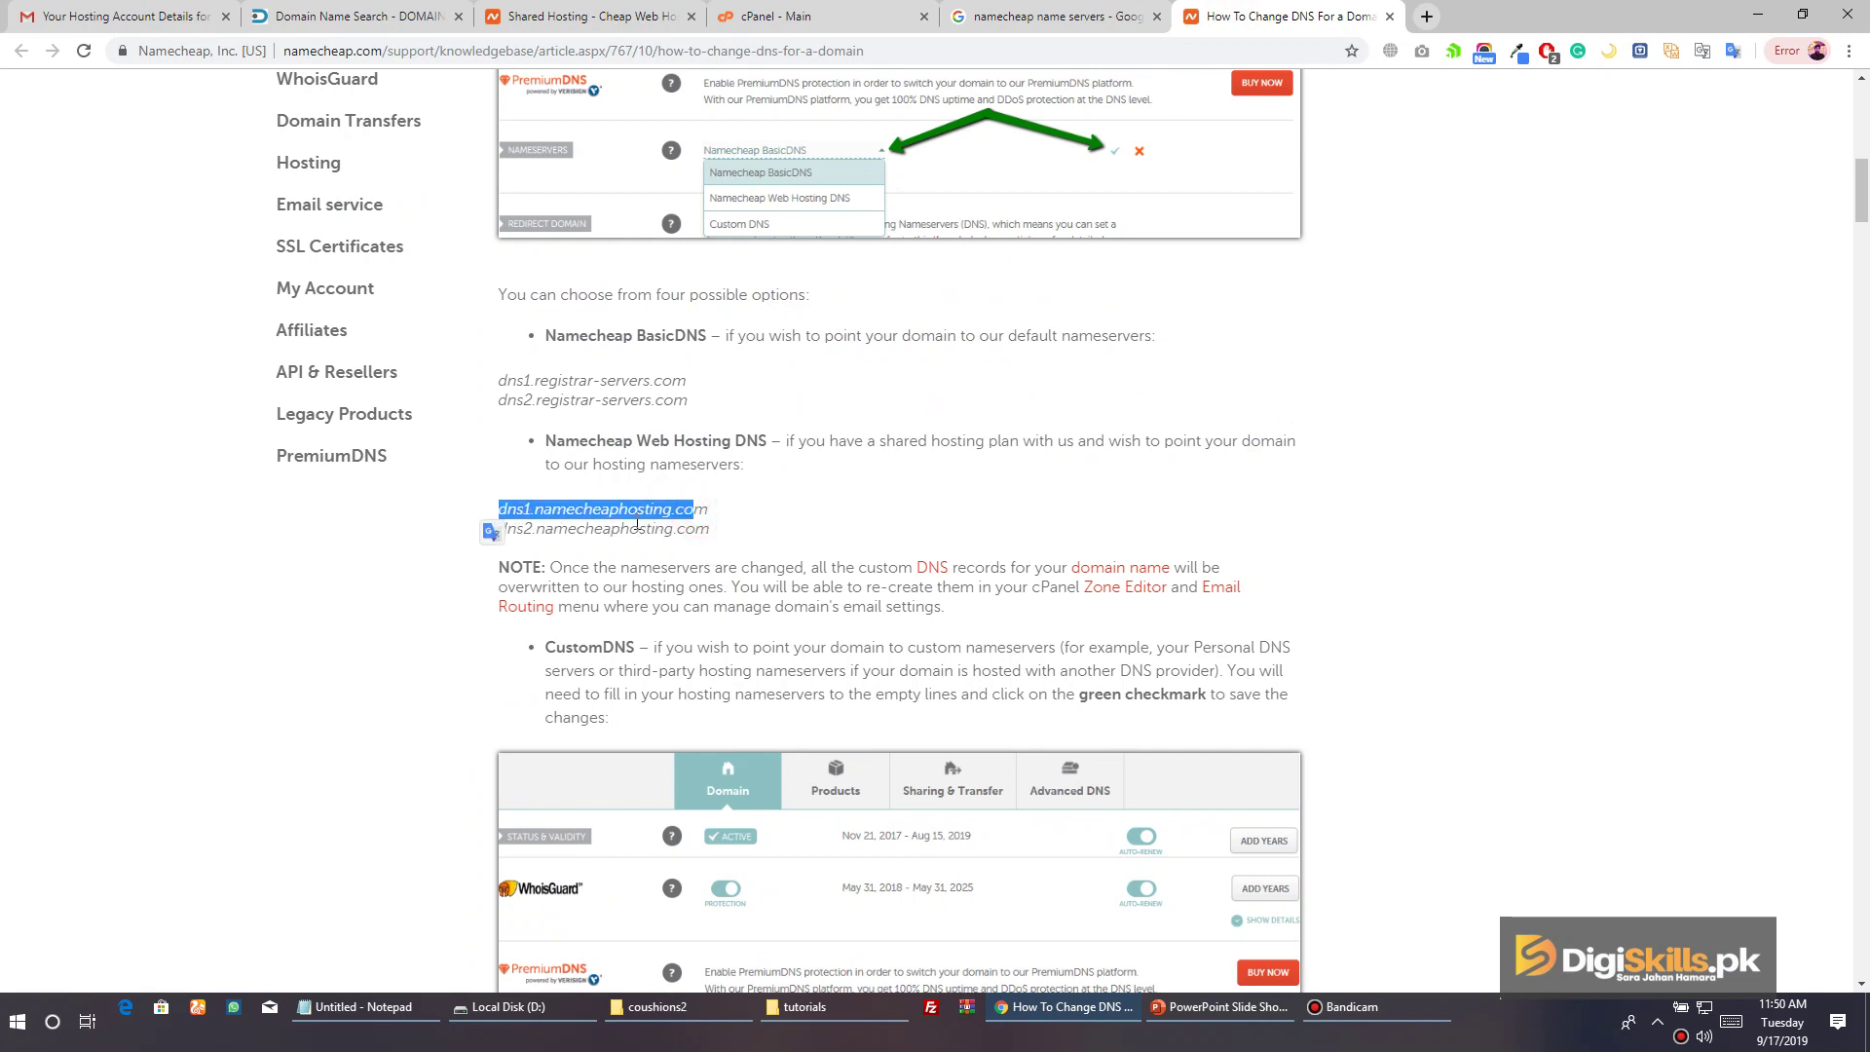
pyautogui.scroll(5, 638, 526)
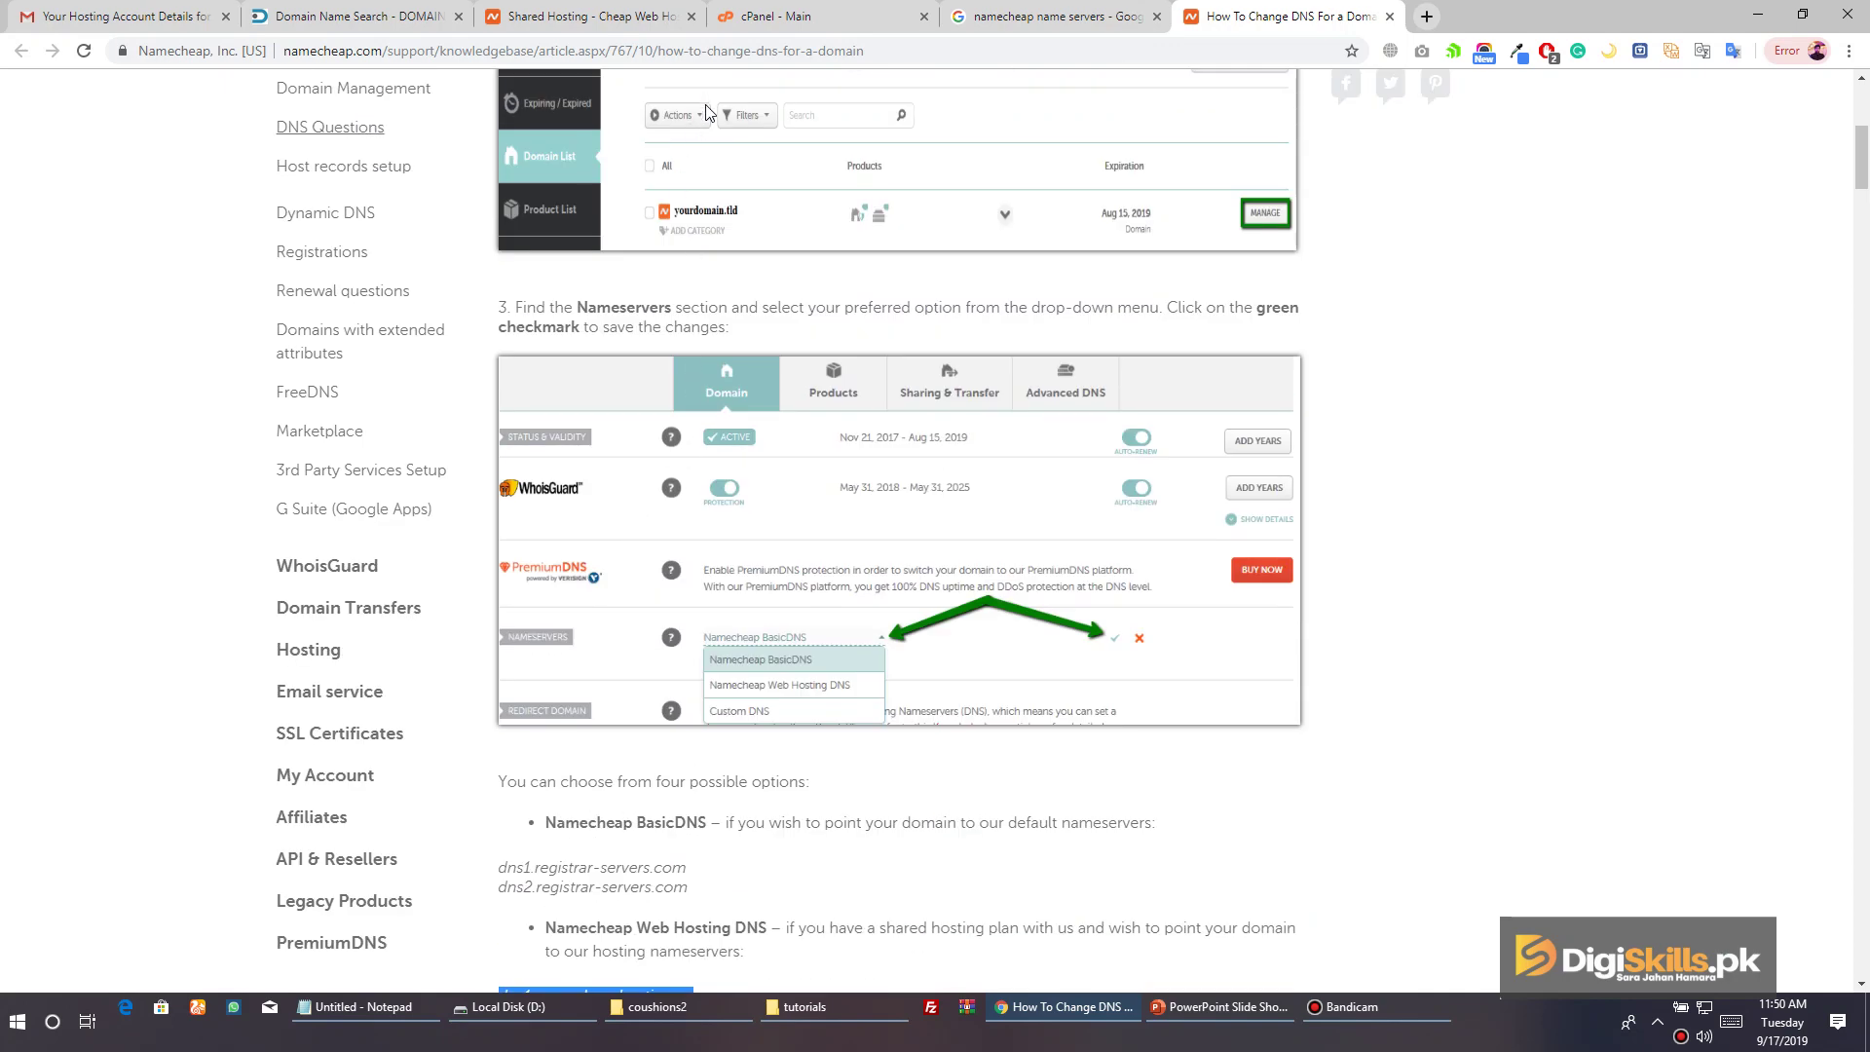
# Return to the cPanel dashboard and open the Domains tool from the Domains section
pyautogui.hotkey('ctrl', '4')
pyautogui.scroll(-3, 633, 497)
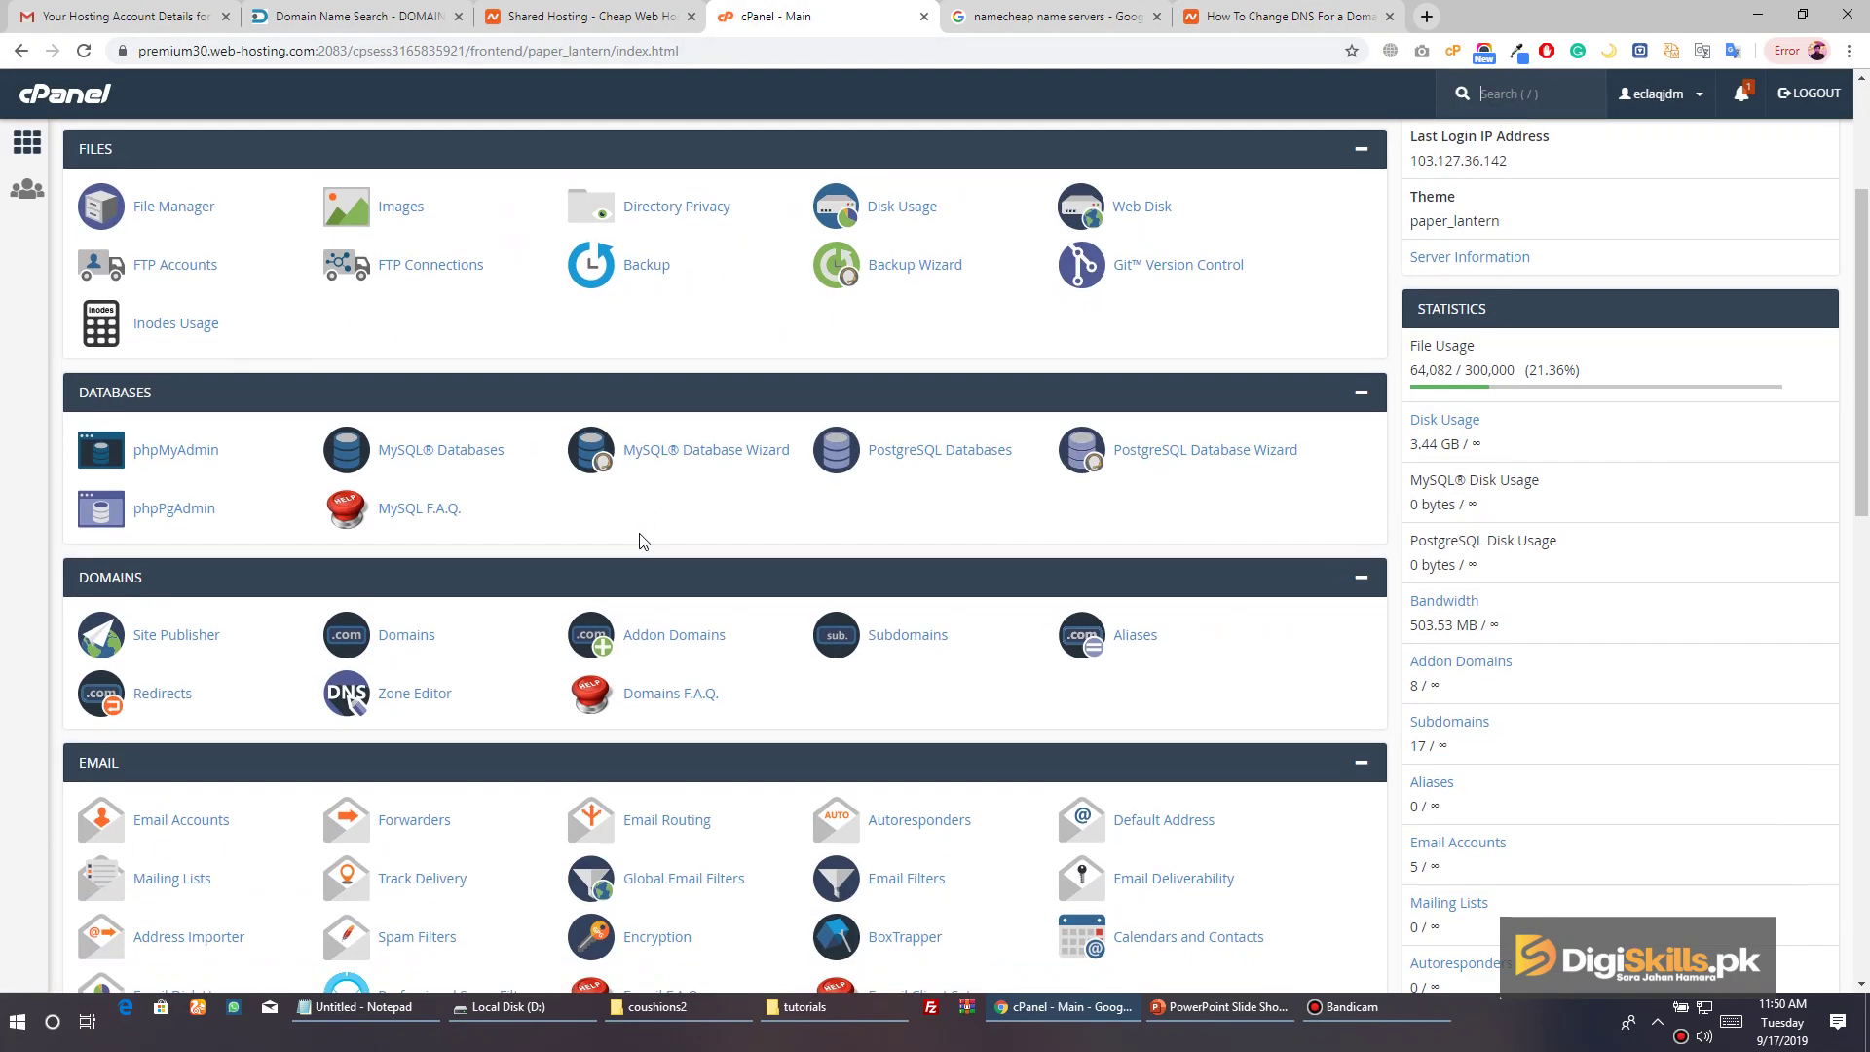
pyautogui.scroll(-3, 808, 491)
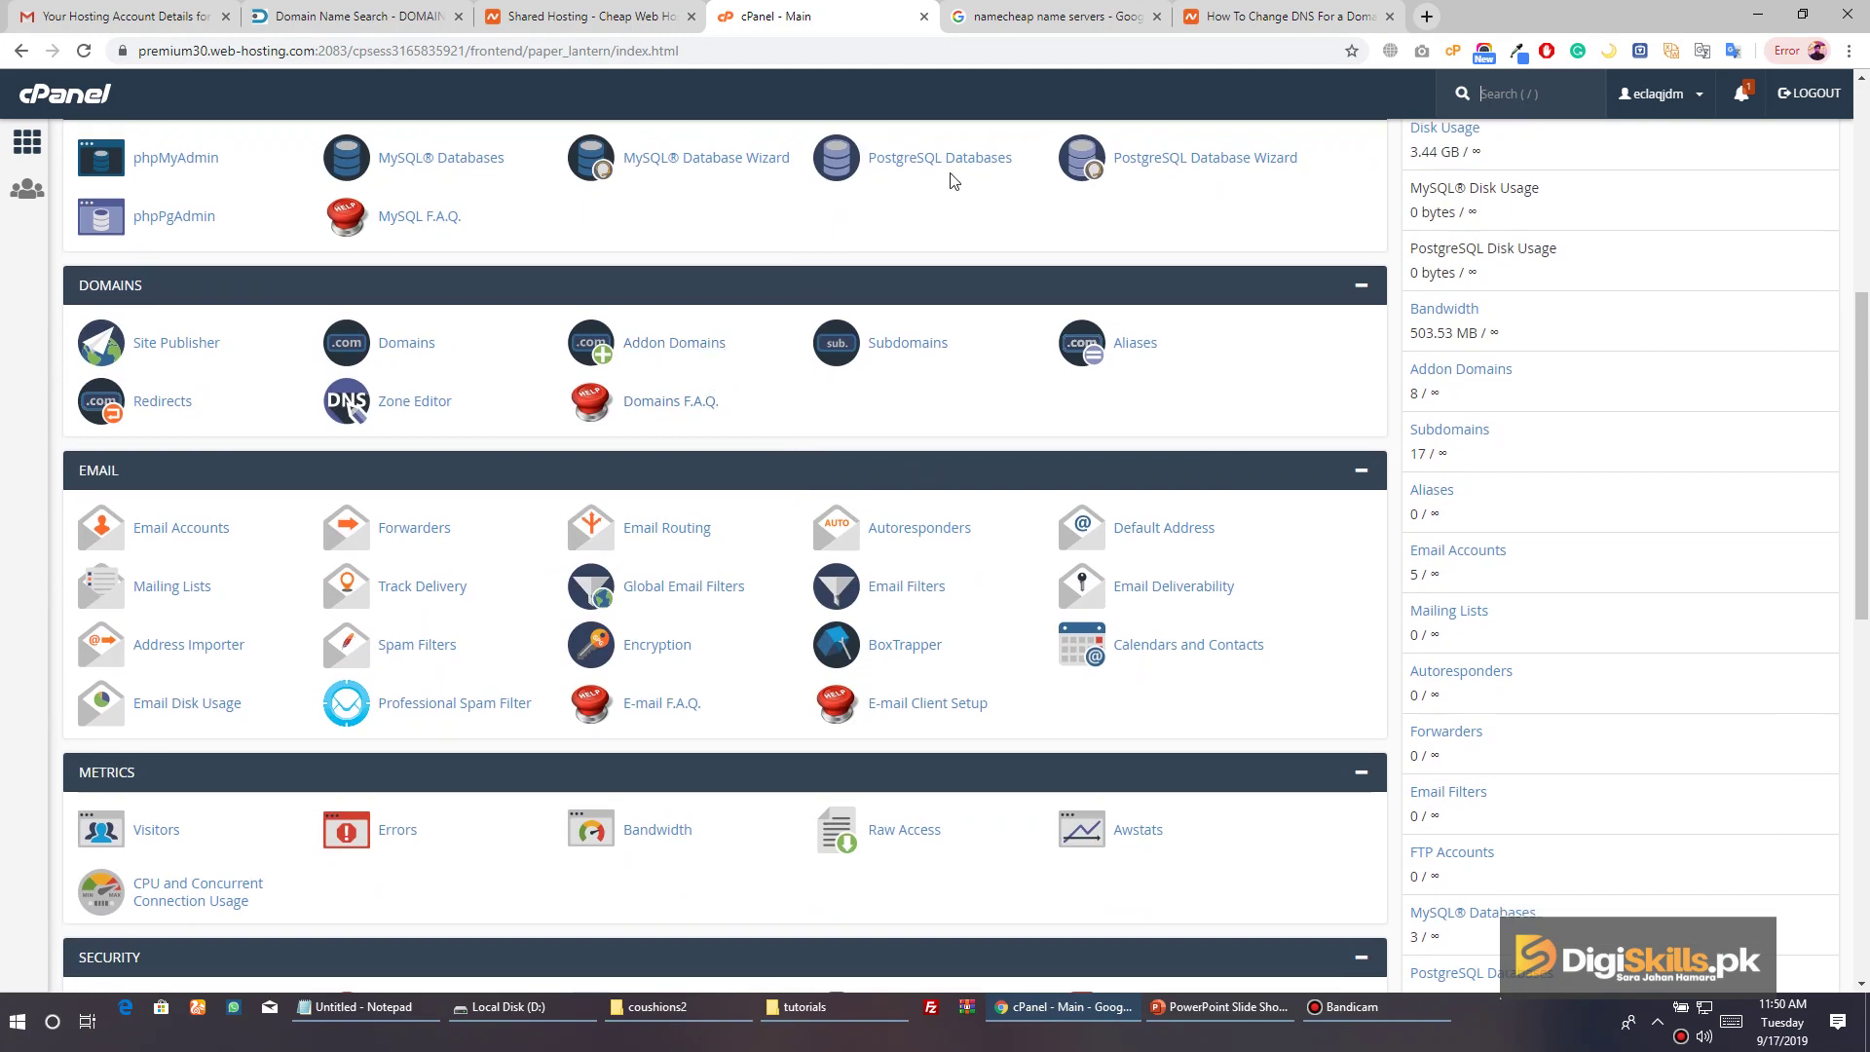
pyautogui.scroll(6, 720, 195)
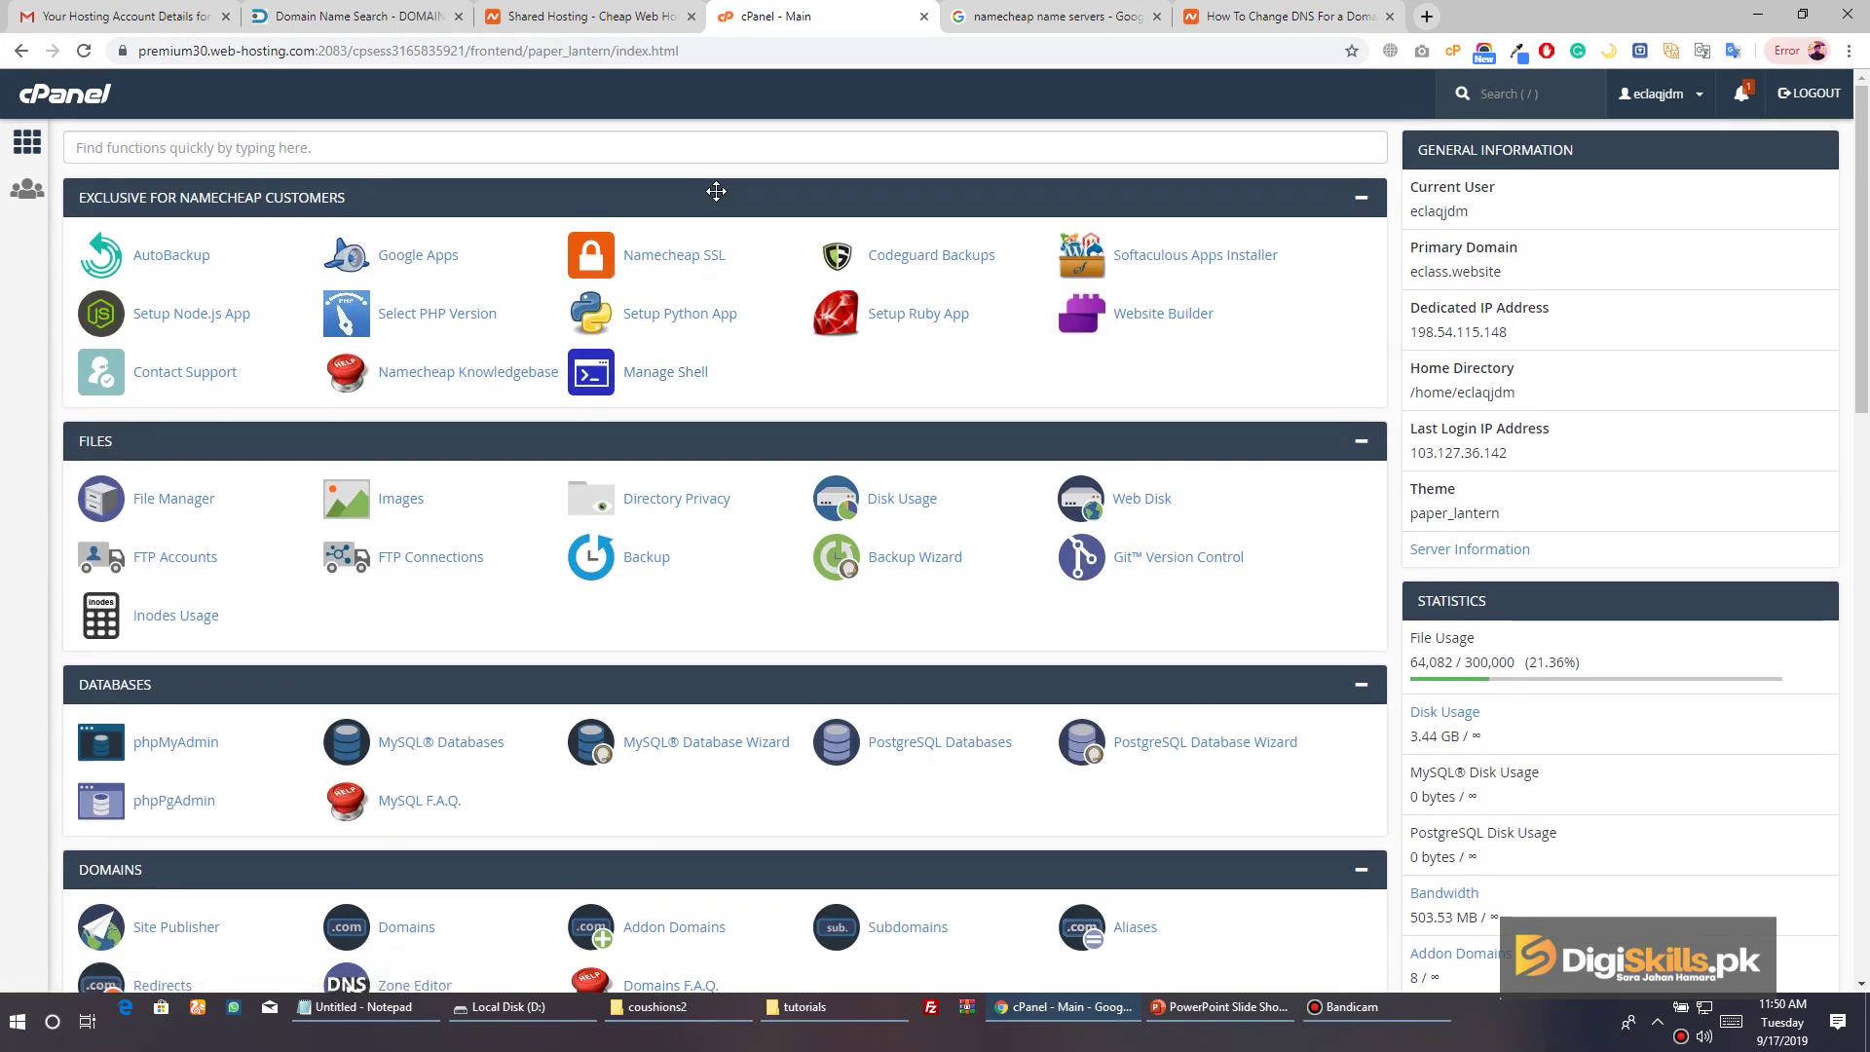
pyautogui.scroll(-5, 716, 191)
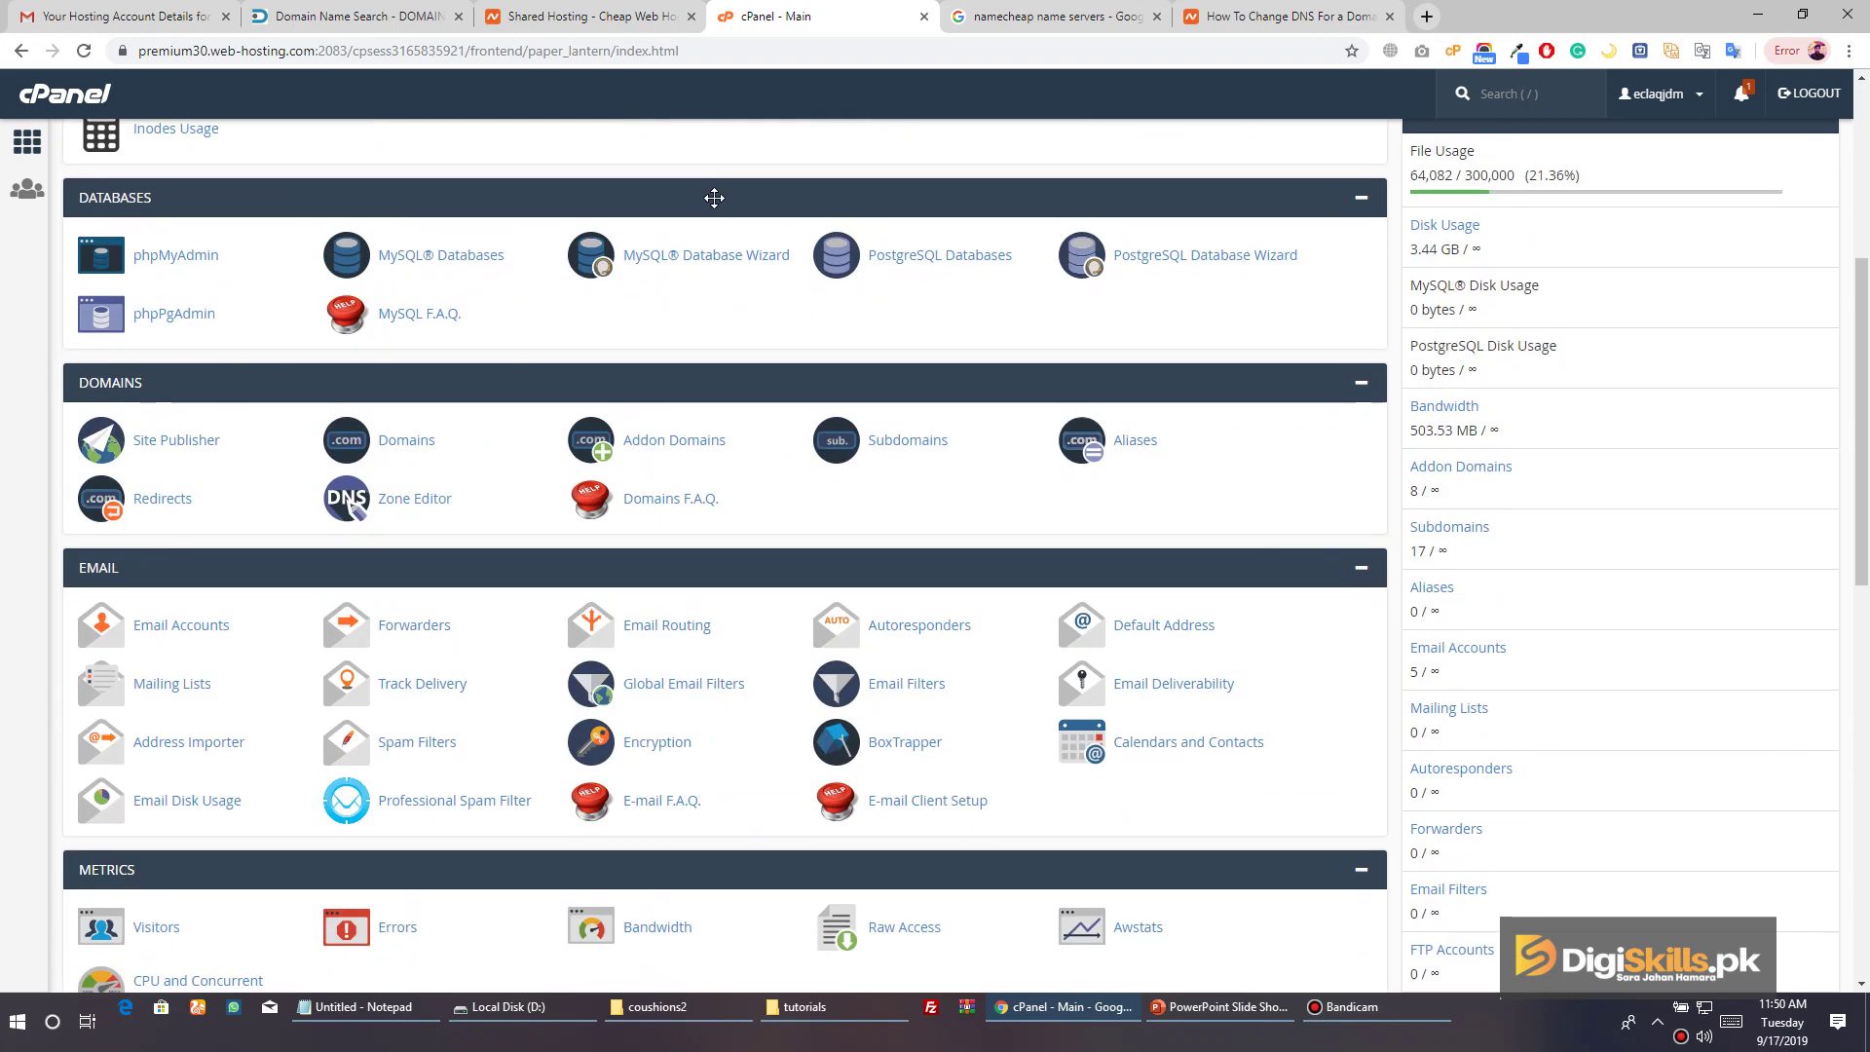
pyautogui.click(624, 16)
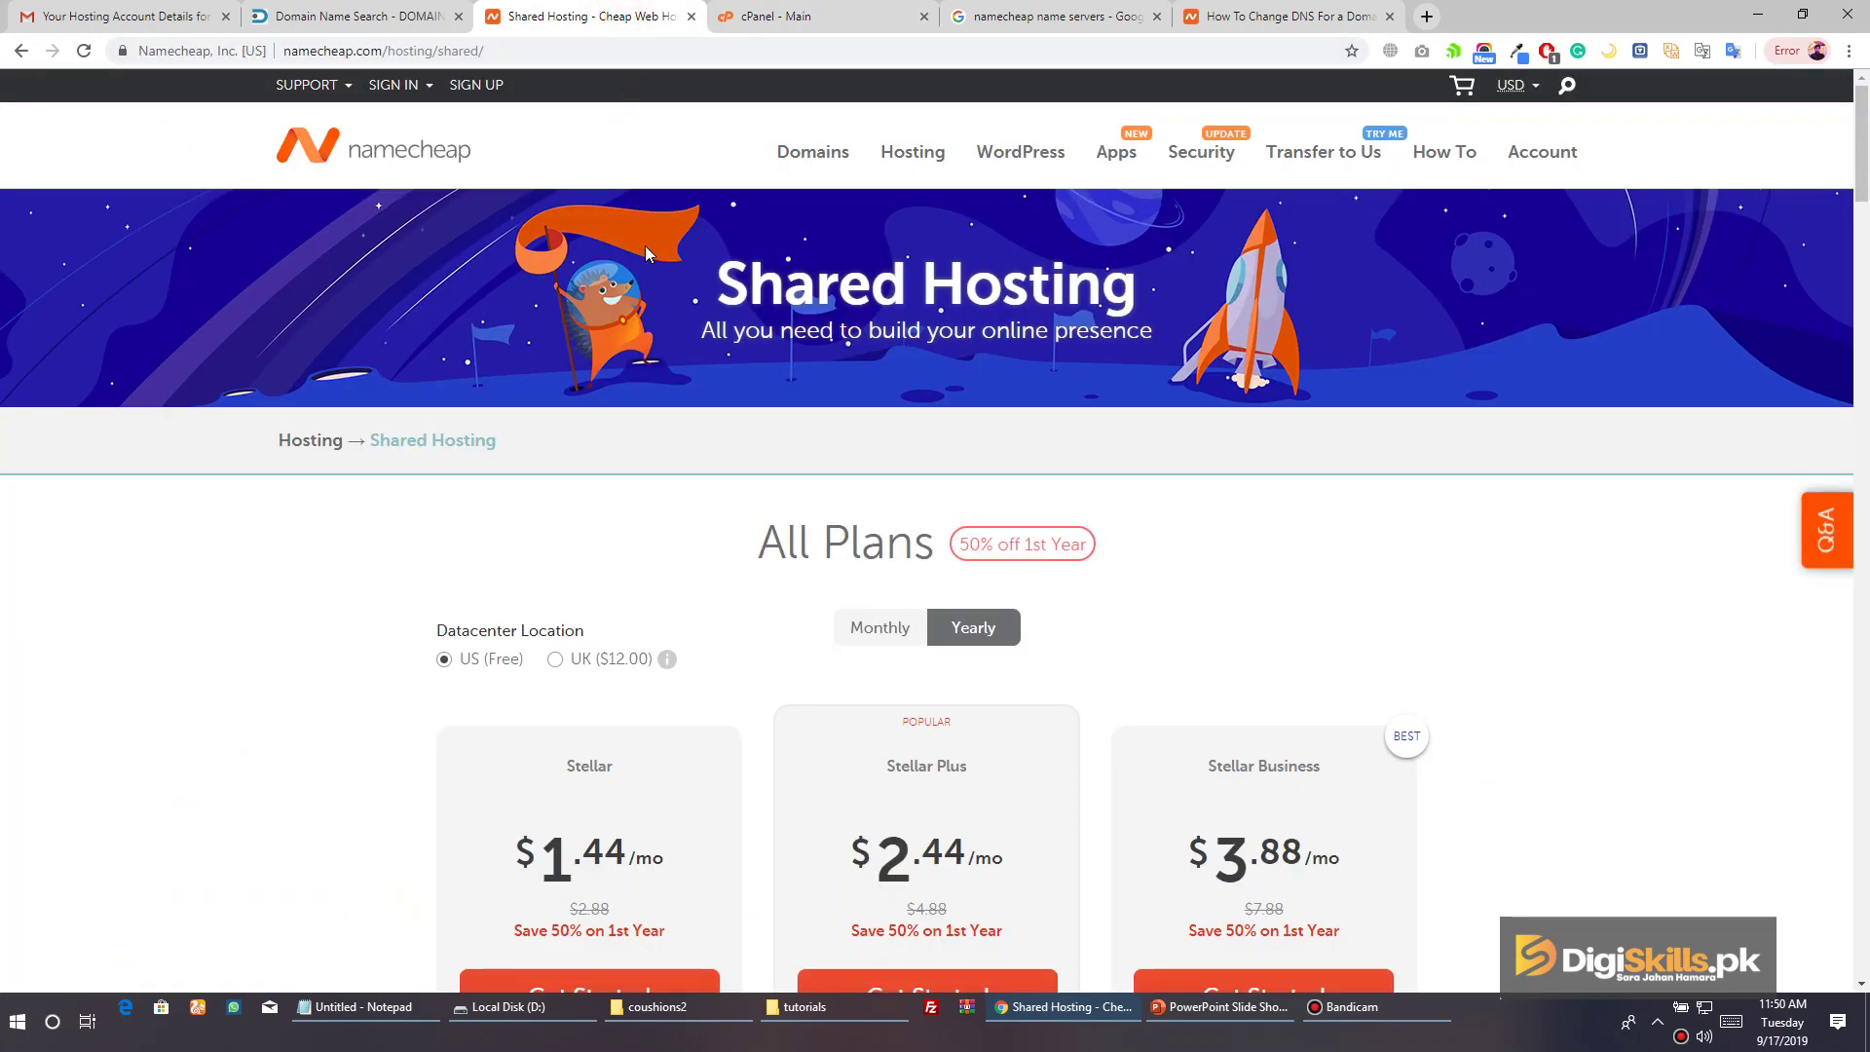
pyautogui.moveTo(319, 88)
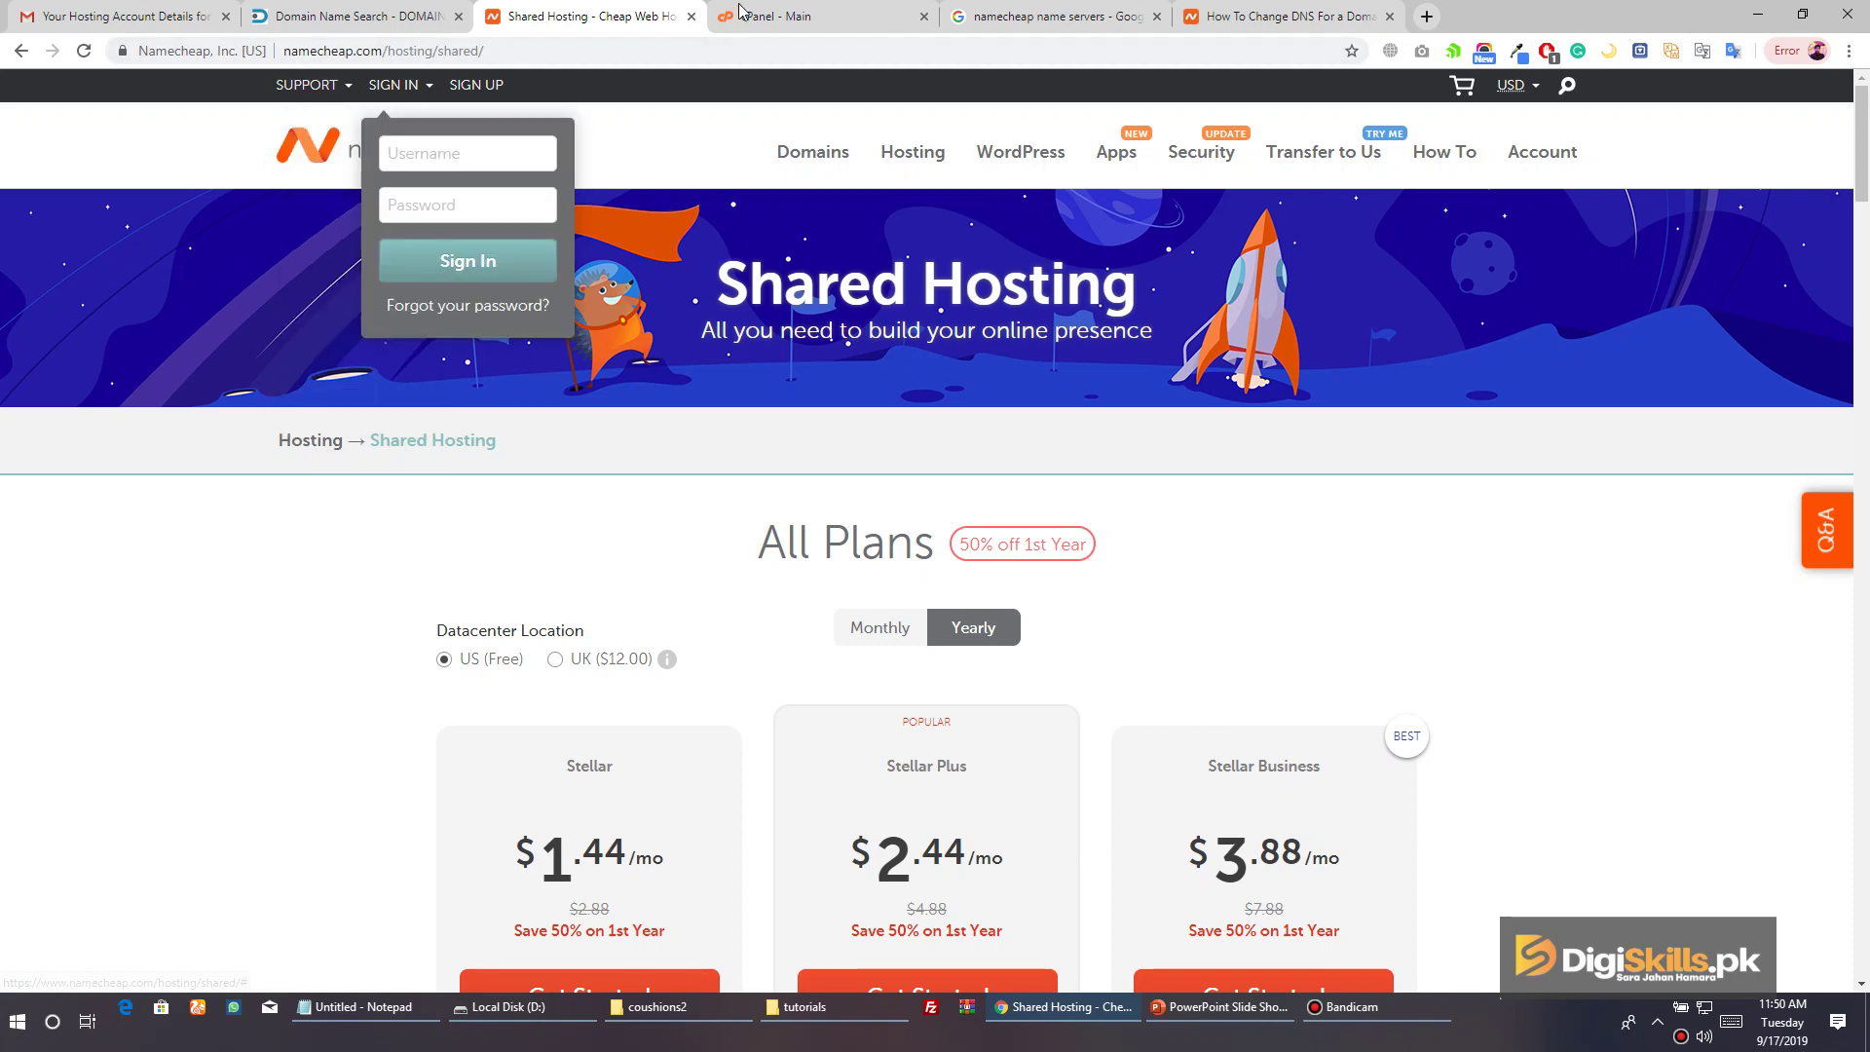
pyautogui.click(773, 15)
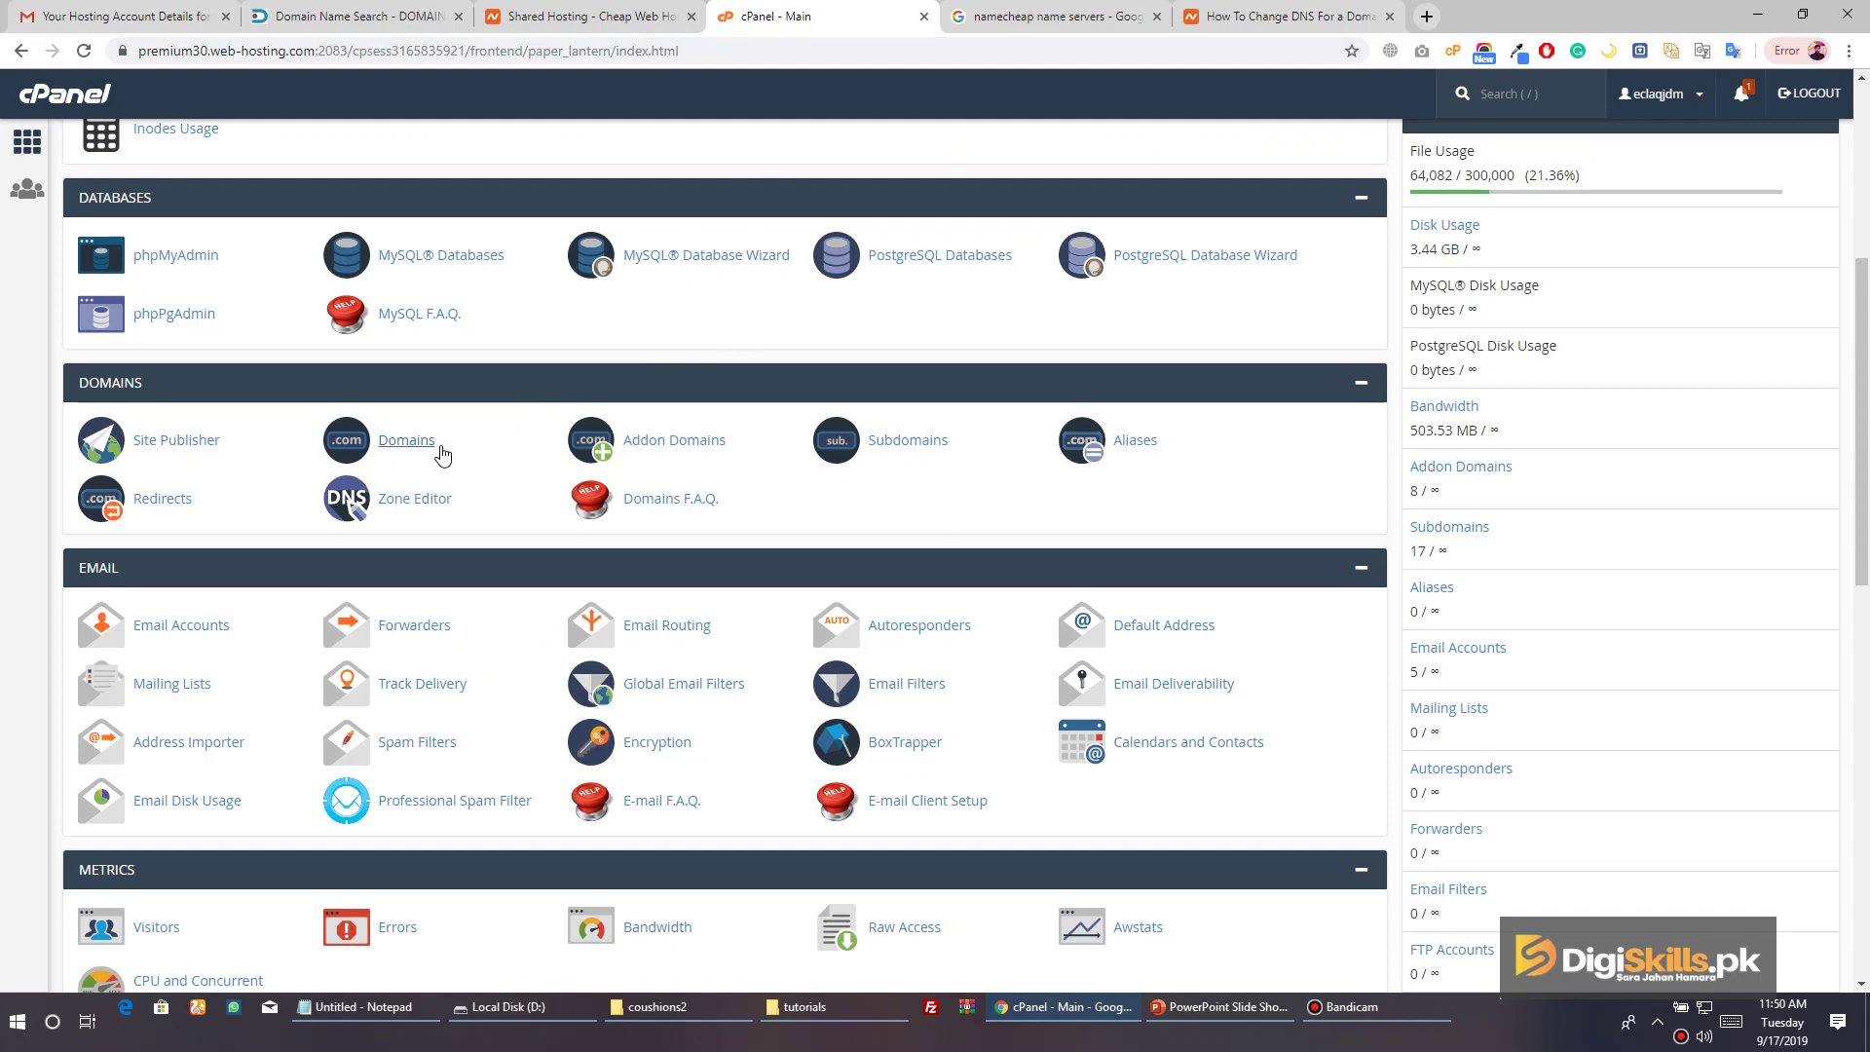
pyautogui.click(421, 450)
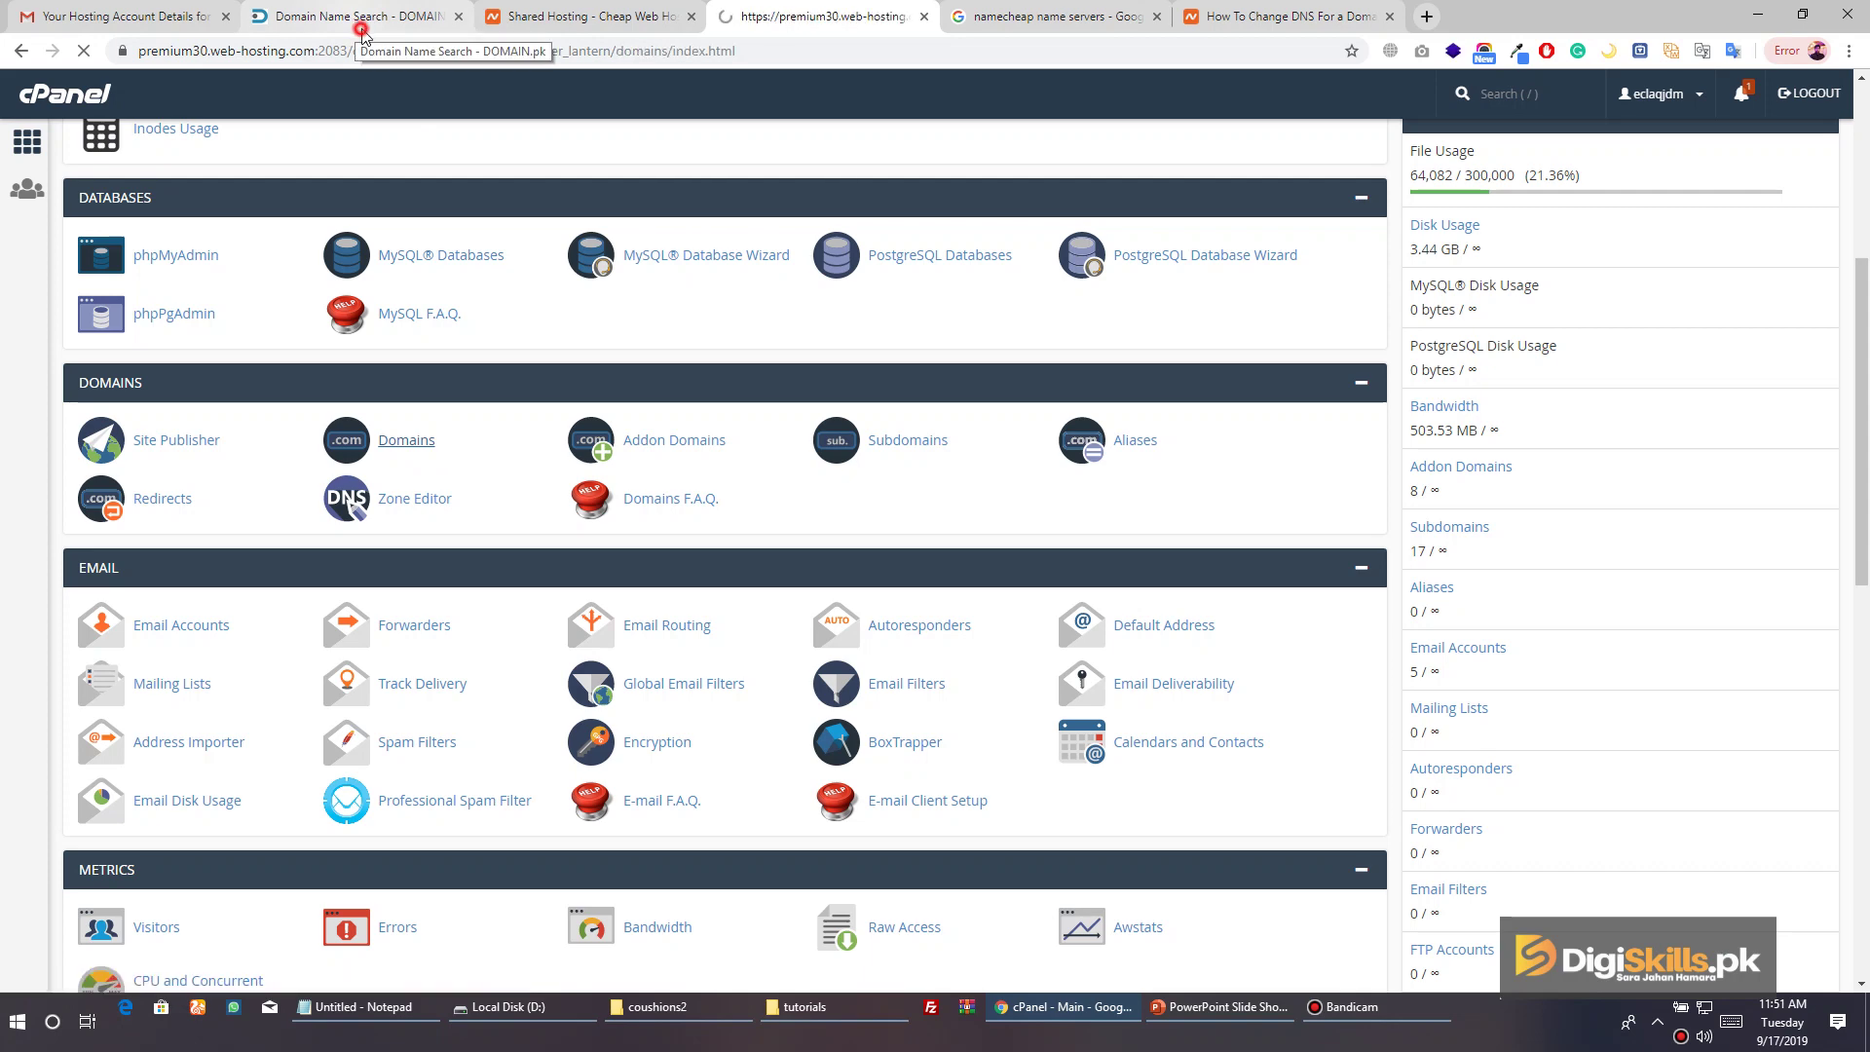
# Filter the domain list by 'vaoo.pk', clear the filter, and scroll down to the vaoo.pk row
pyautogui.click(361, 22)
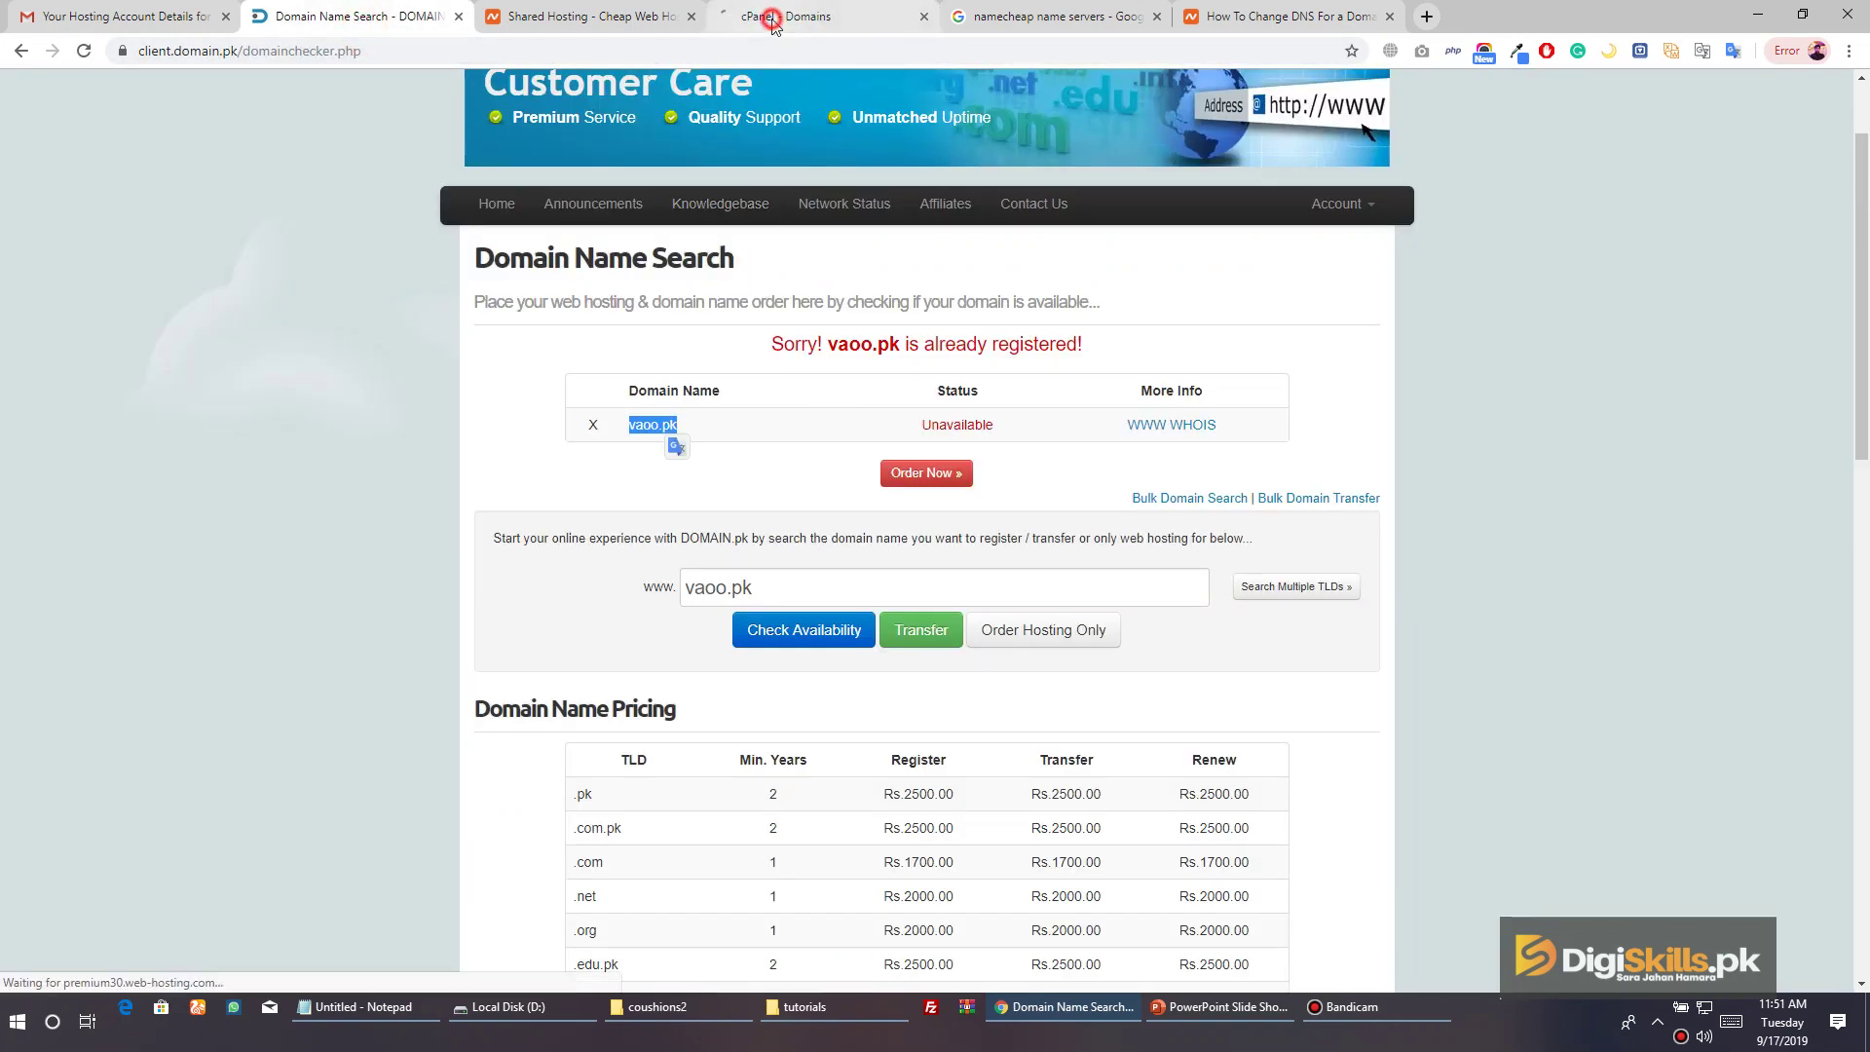
pyautogui.click(772, 19)
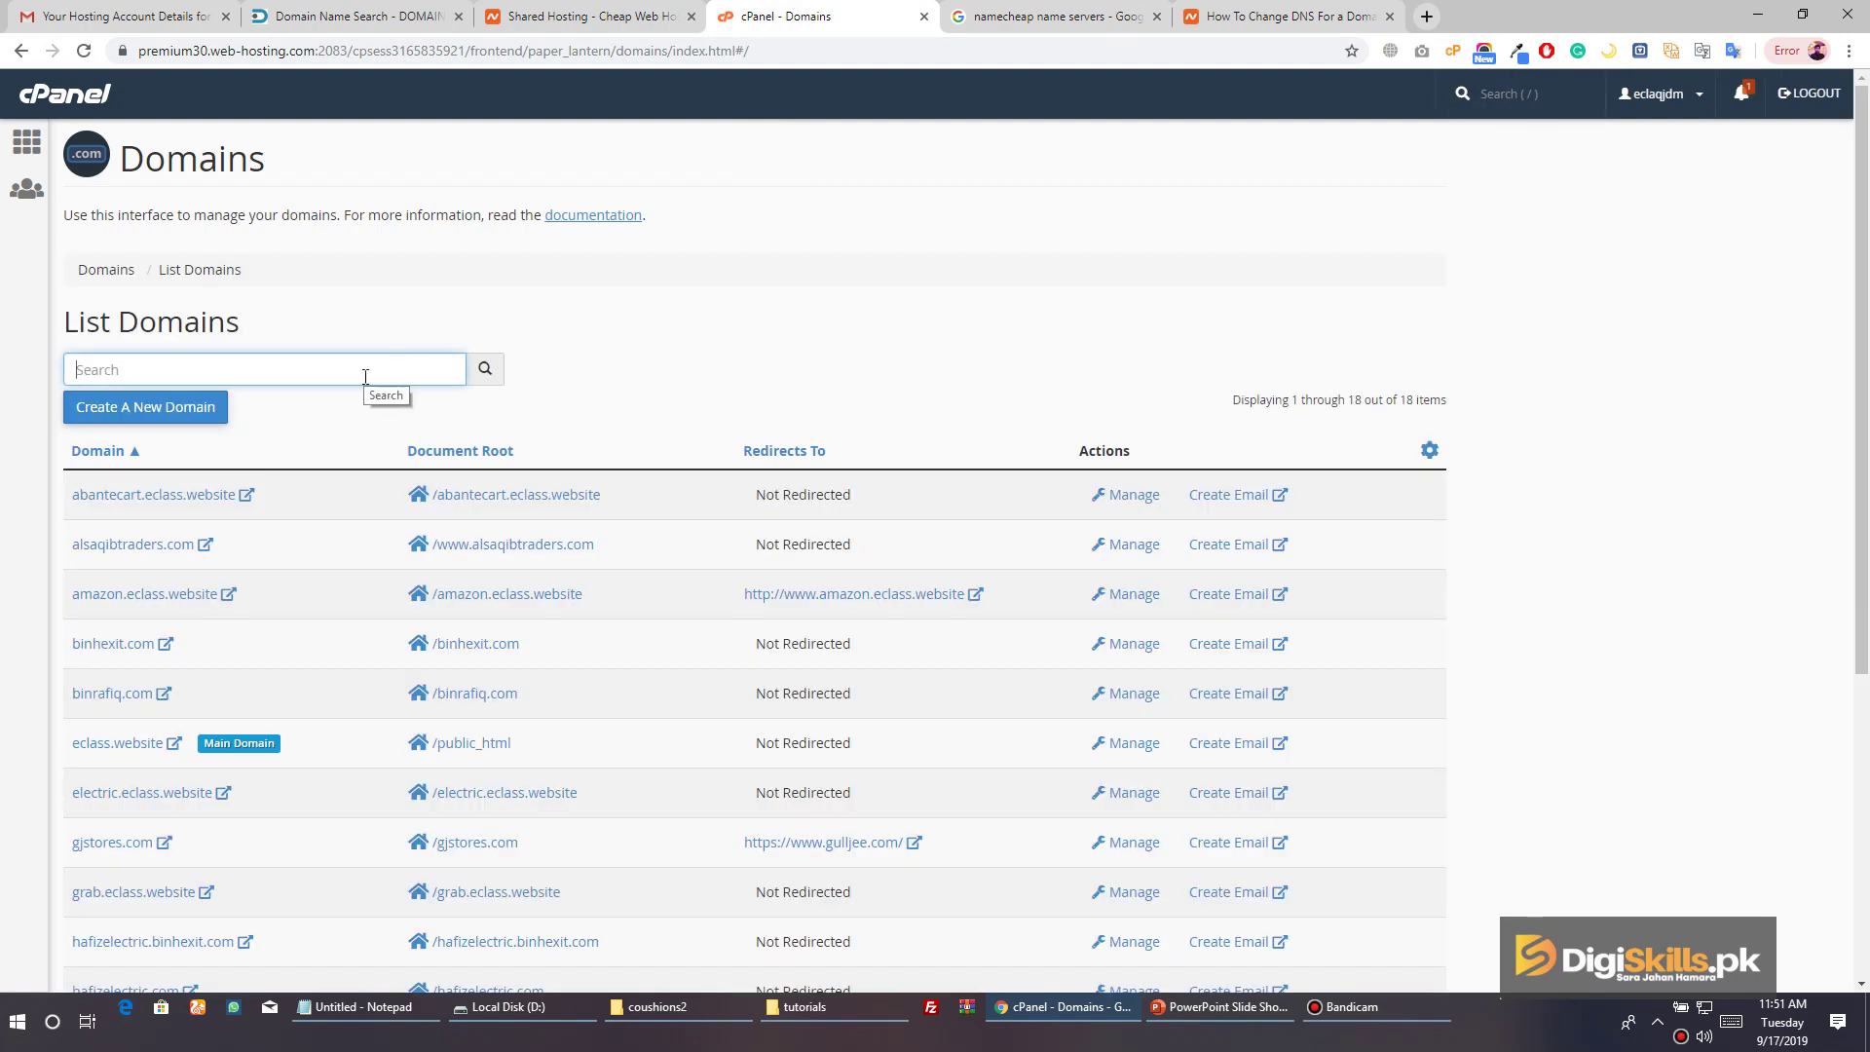
pyautogui.write('vaoo.pk')
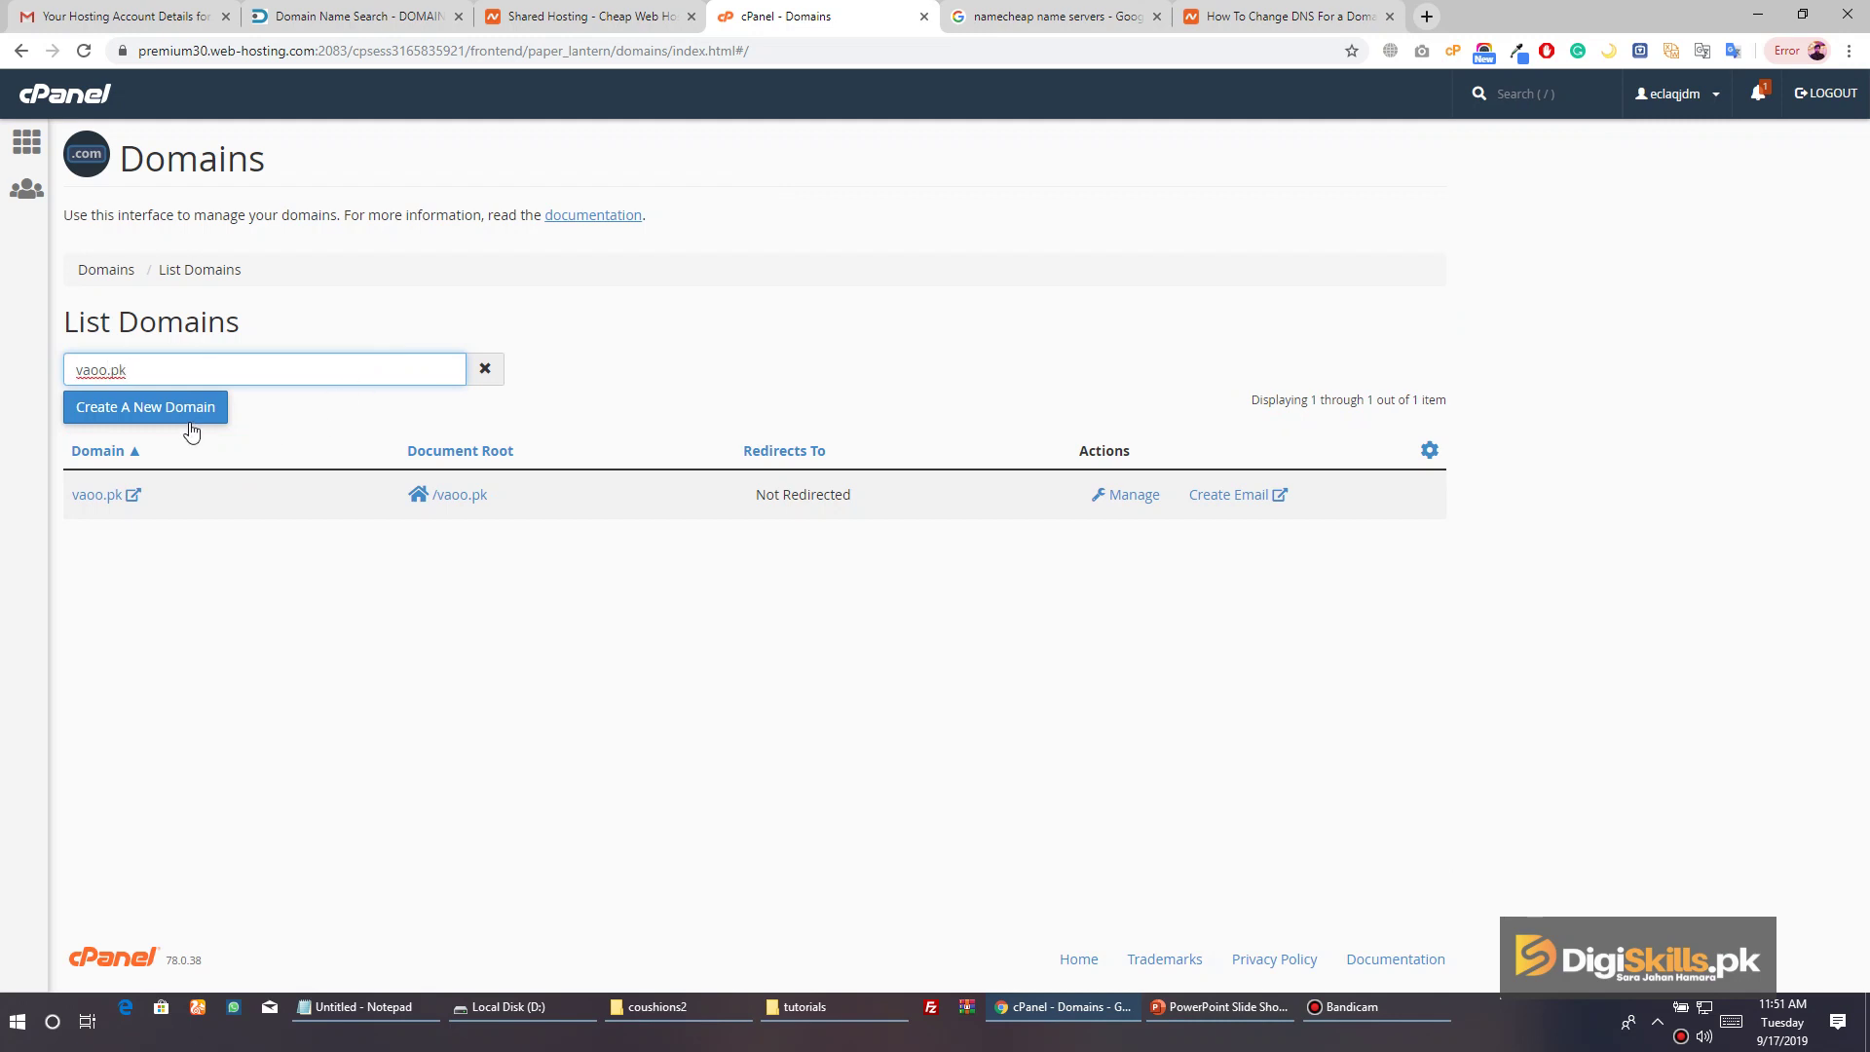
pyautogui.click(181, 377)
pyautogui.hotkey('ctrl', 'a')
pyautogui.press('BackSpace')
pyautogui.click(718, 375)
pyautogui.scroll(-5, 694, 478)
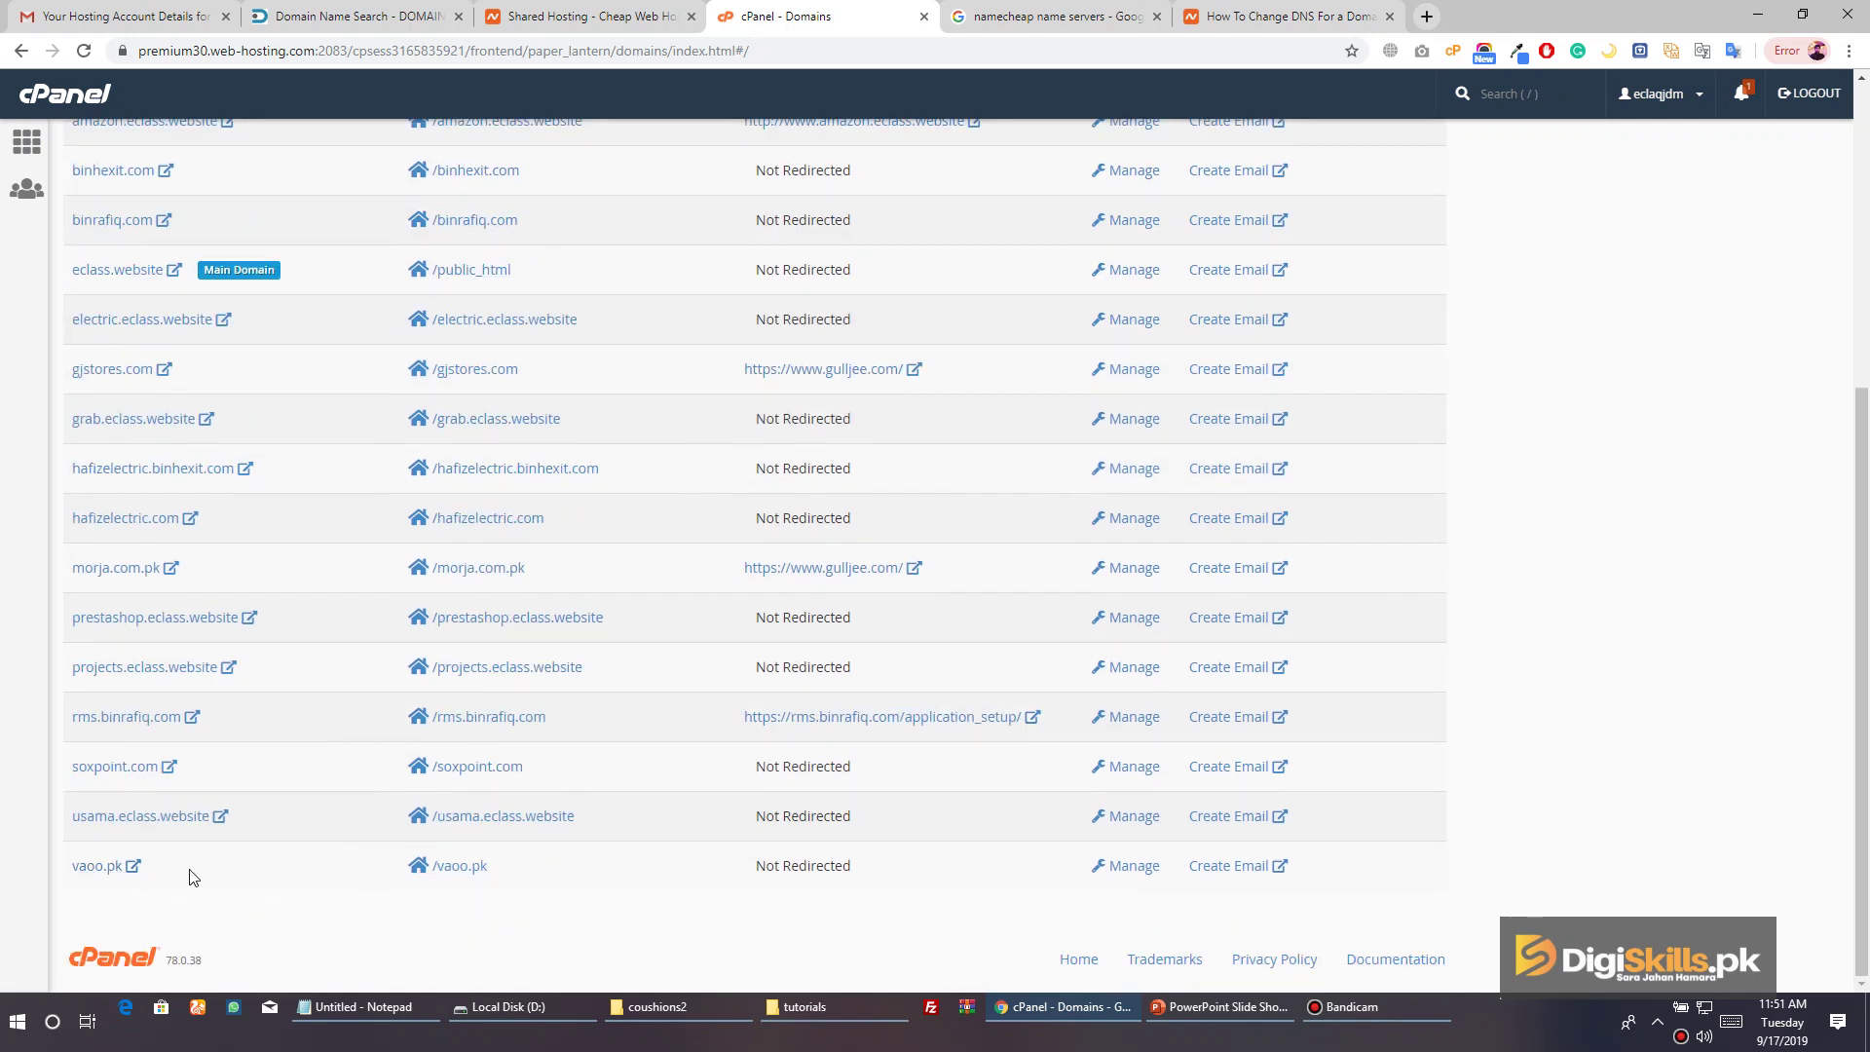
# Preview vaoo.pk, then delete error_log from its /vaoo.pk document root in File Manager
pyautogui.click(98, 875)
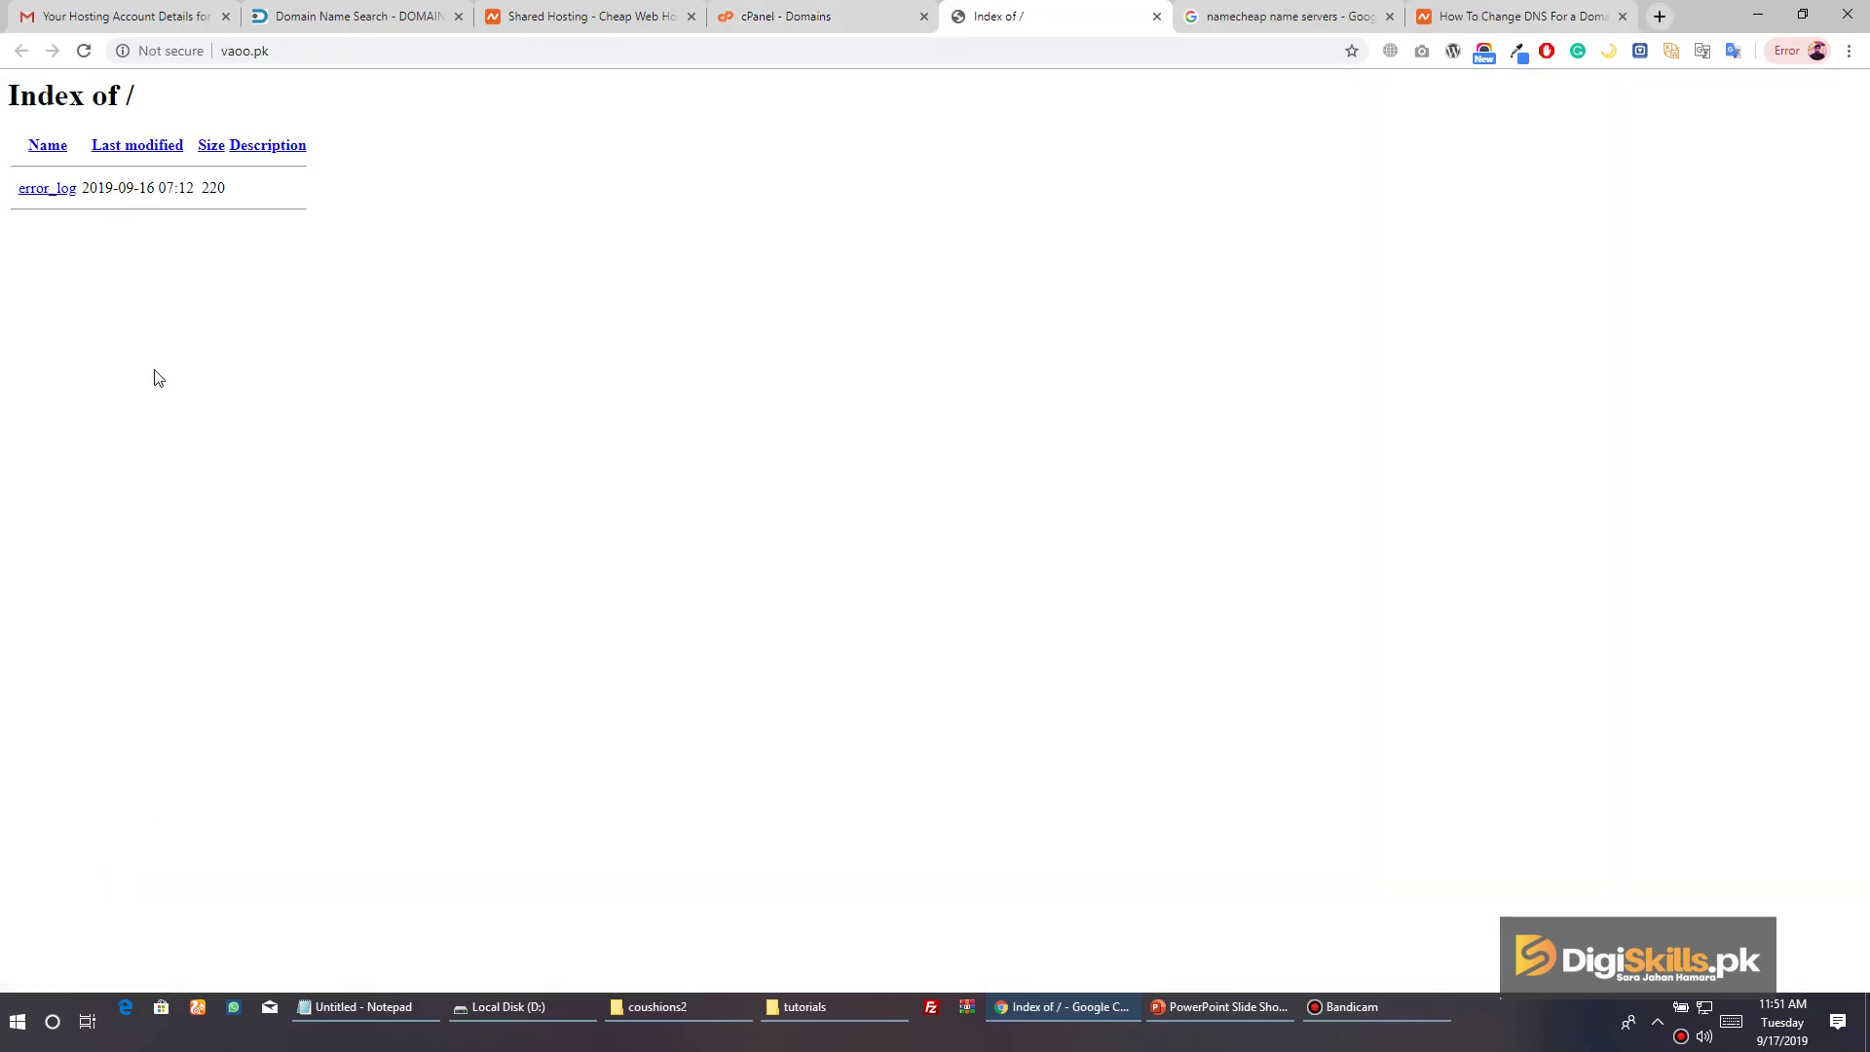
pyautogui.click(1160, 17)
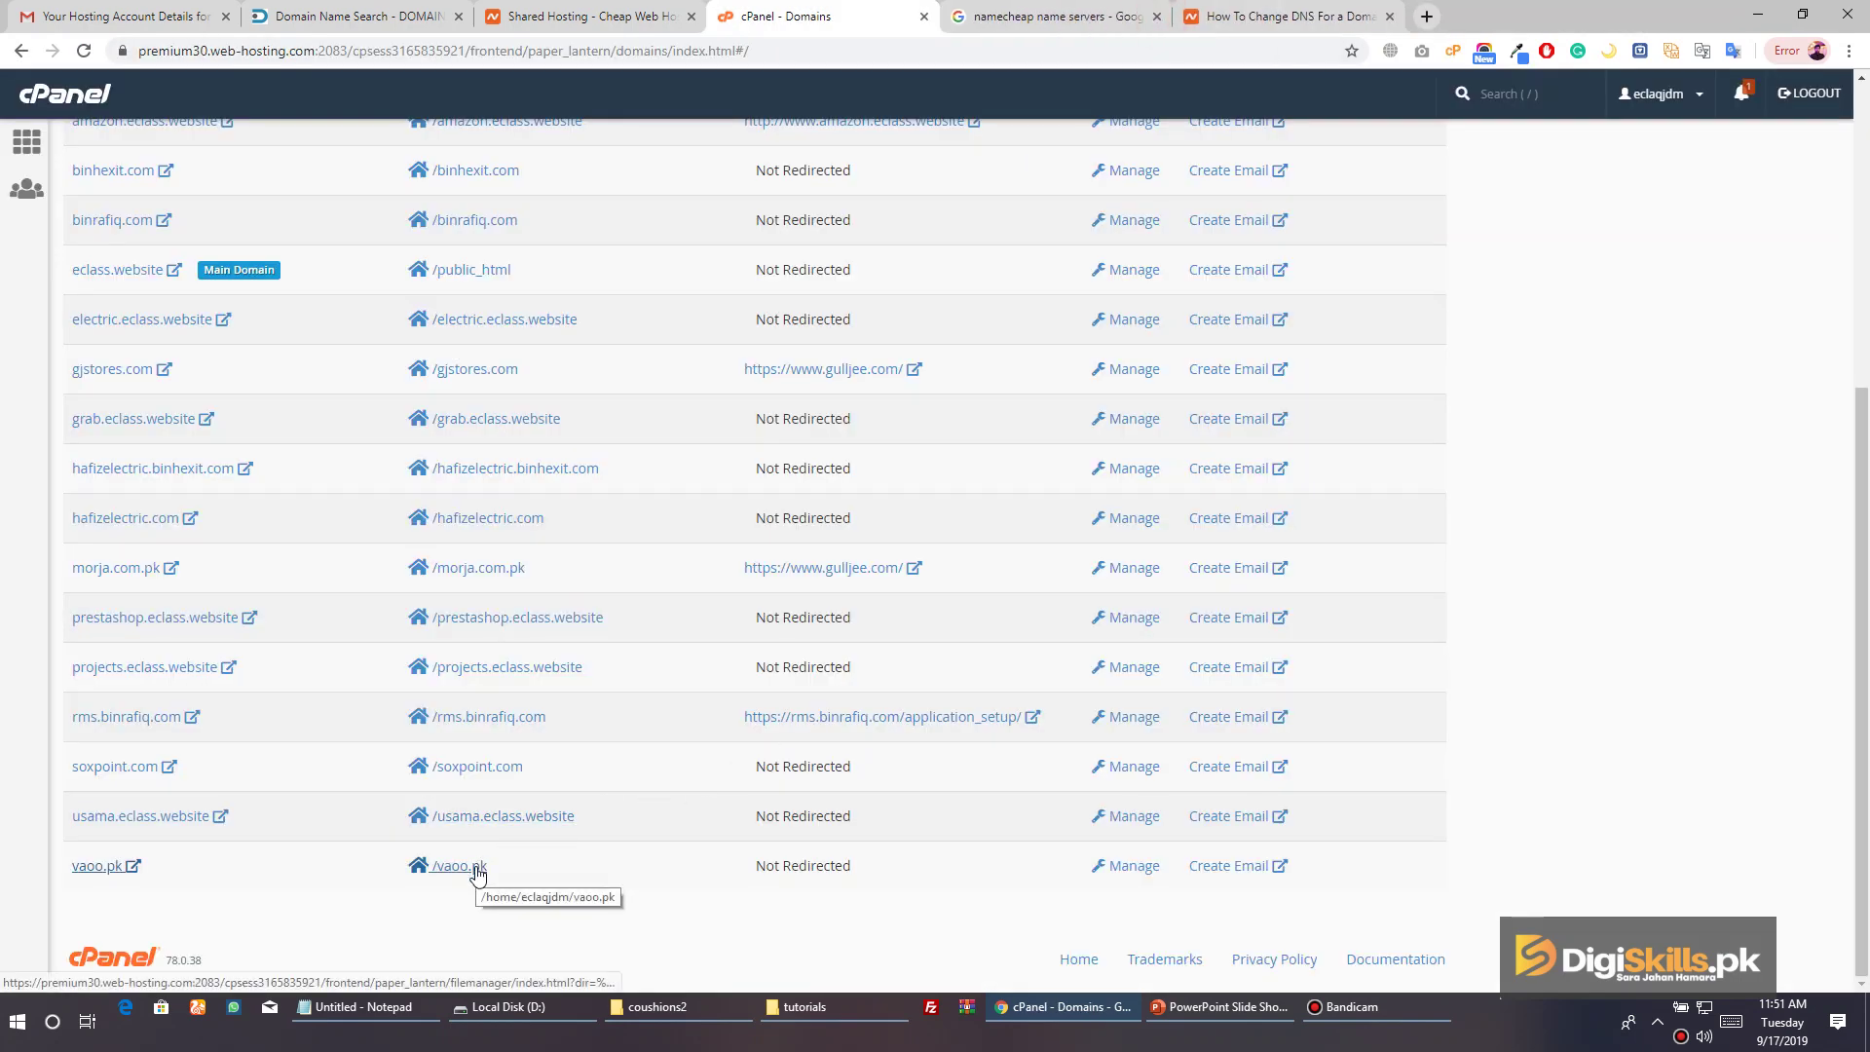
pyautogui.click(477, 866)
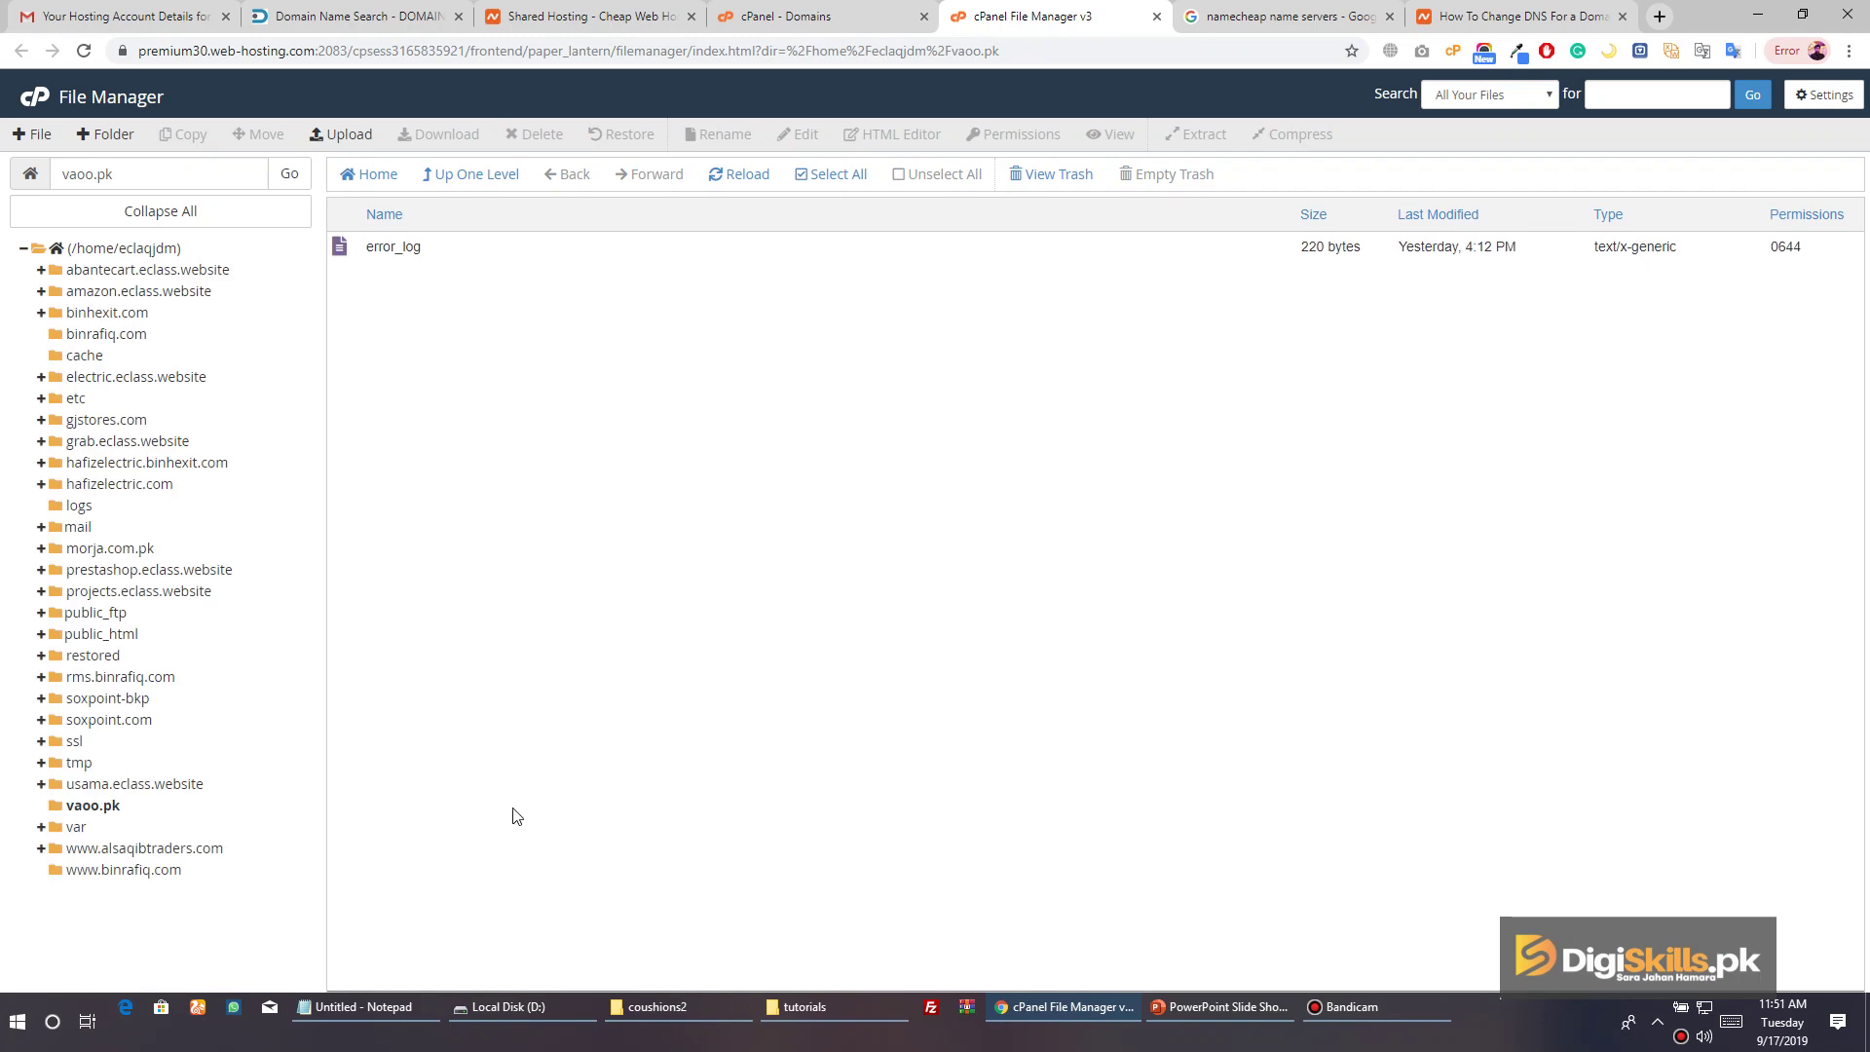
pyautogui.rightClick(345, 255)
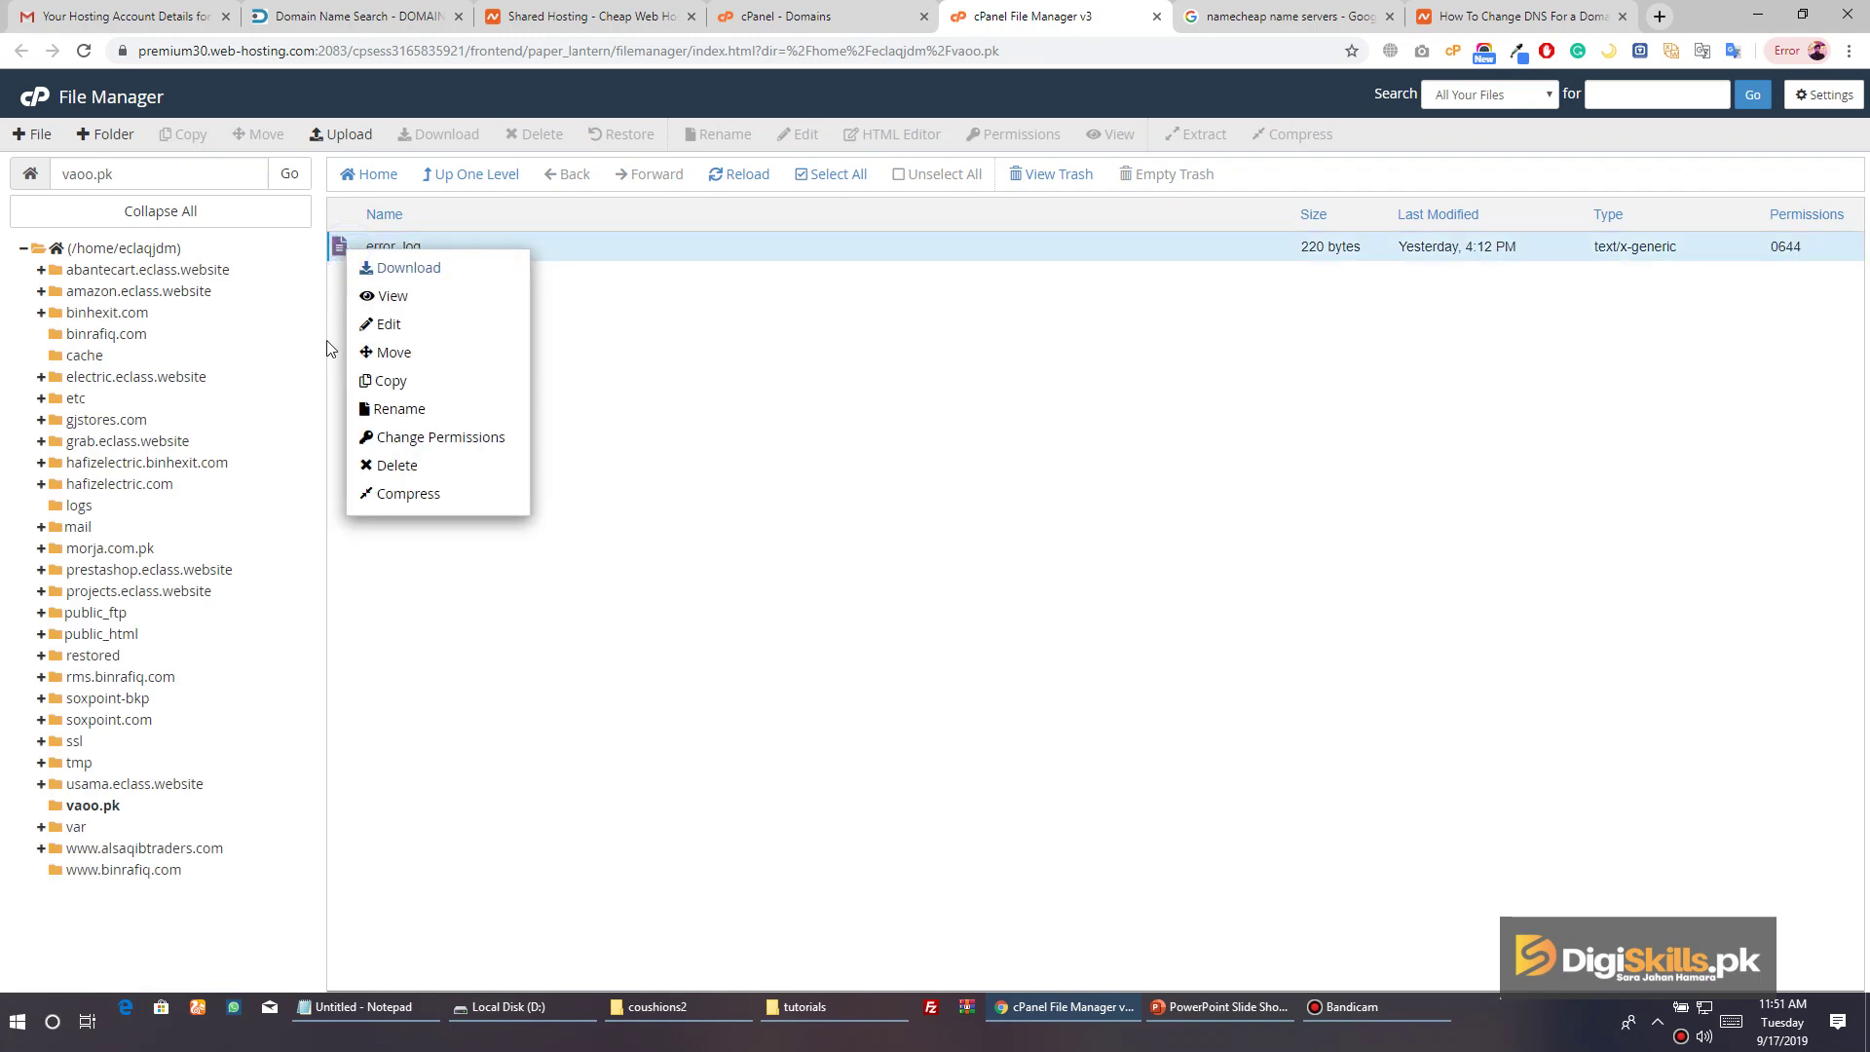
pyautogui.click(426, 467)
pyautogui.click(1086, 594)
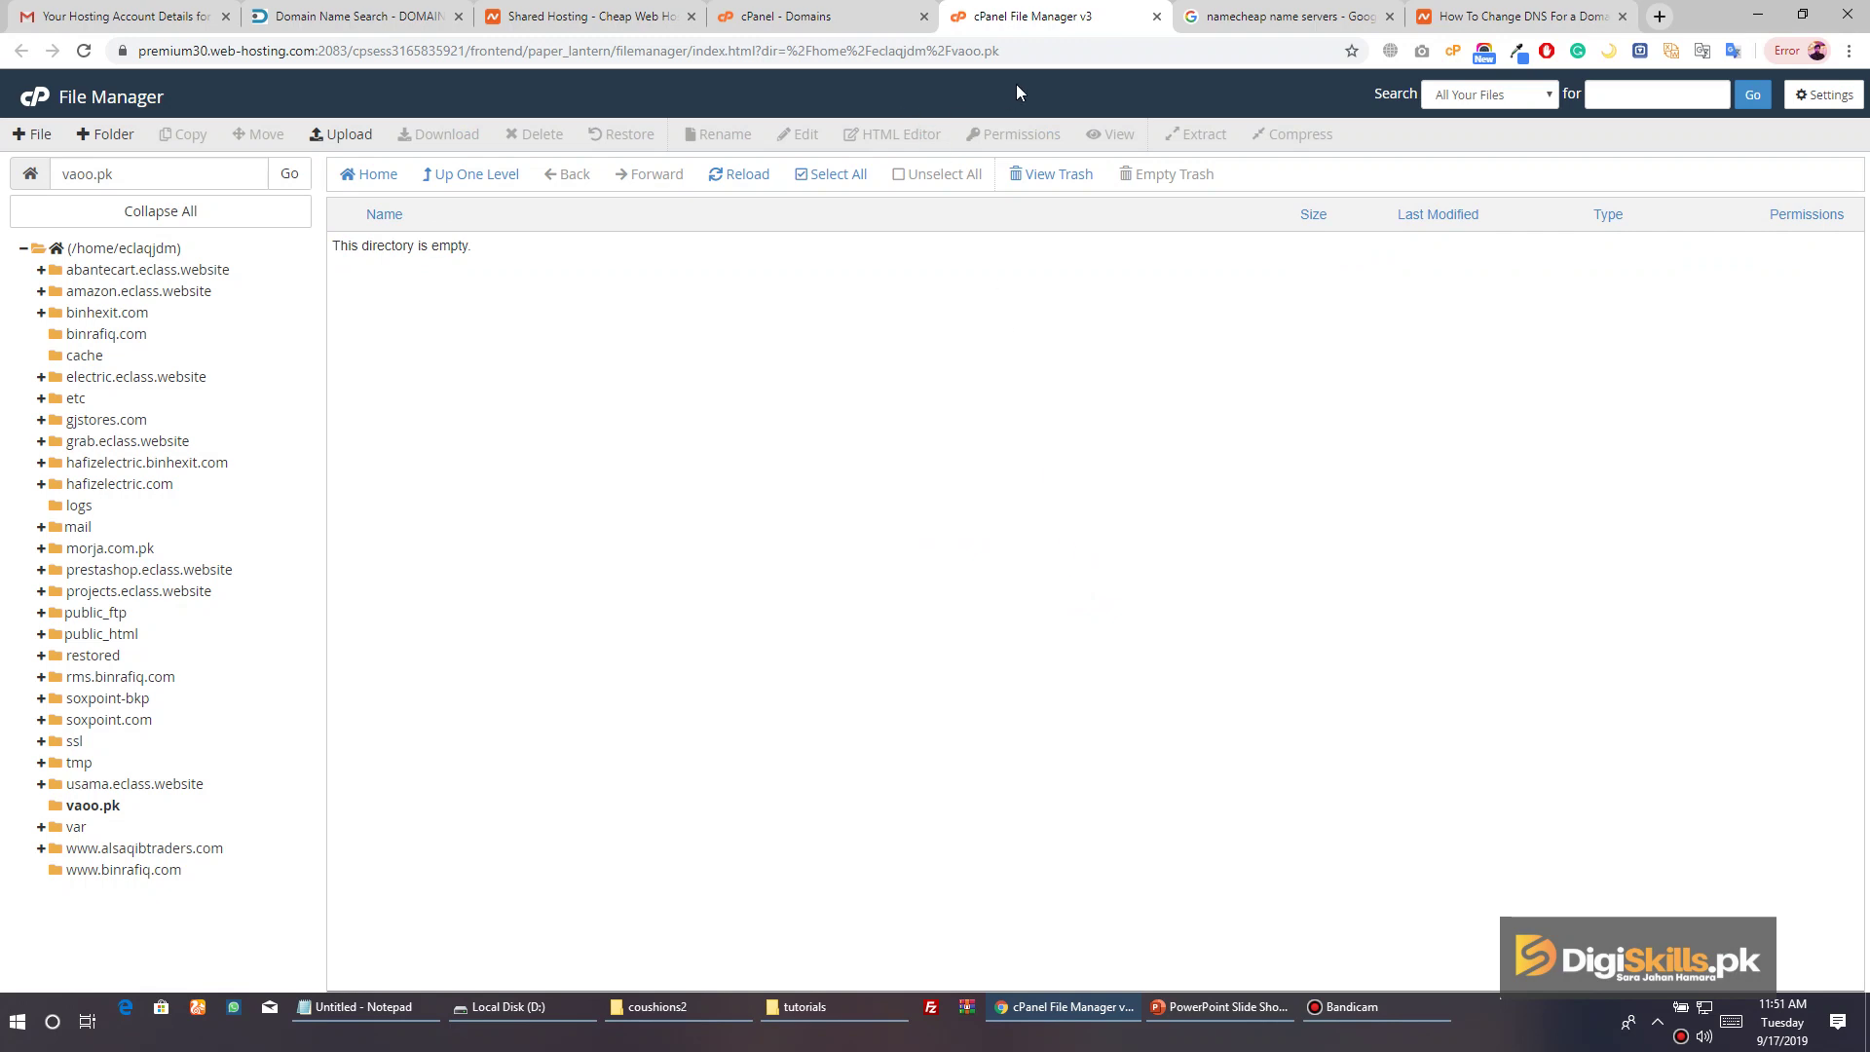
# Close the File Manager tab to get back to the Domains list
pyautogui.click(832, 20)
pyautogui.click(1004, 19)
pyautogui.click(1158, 17)
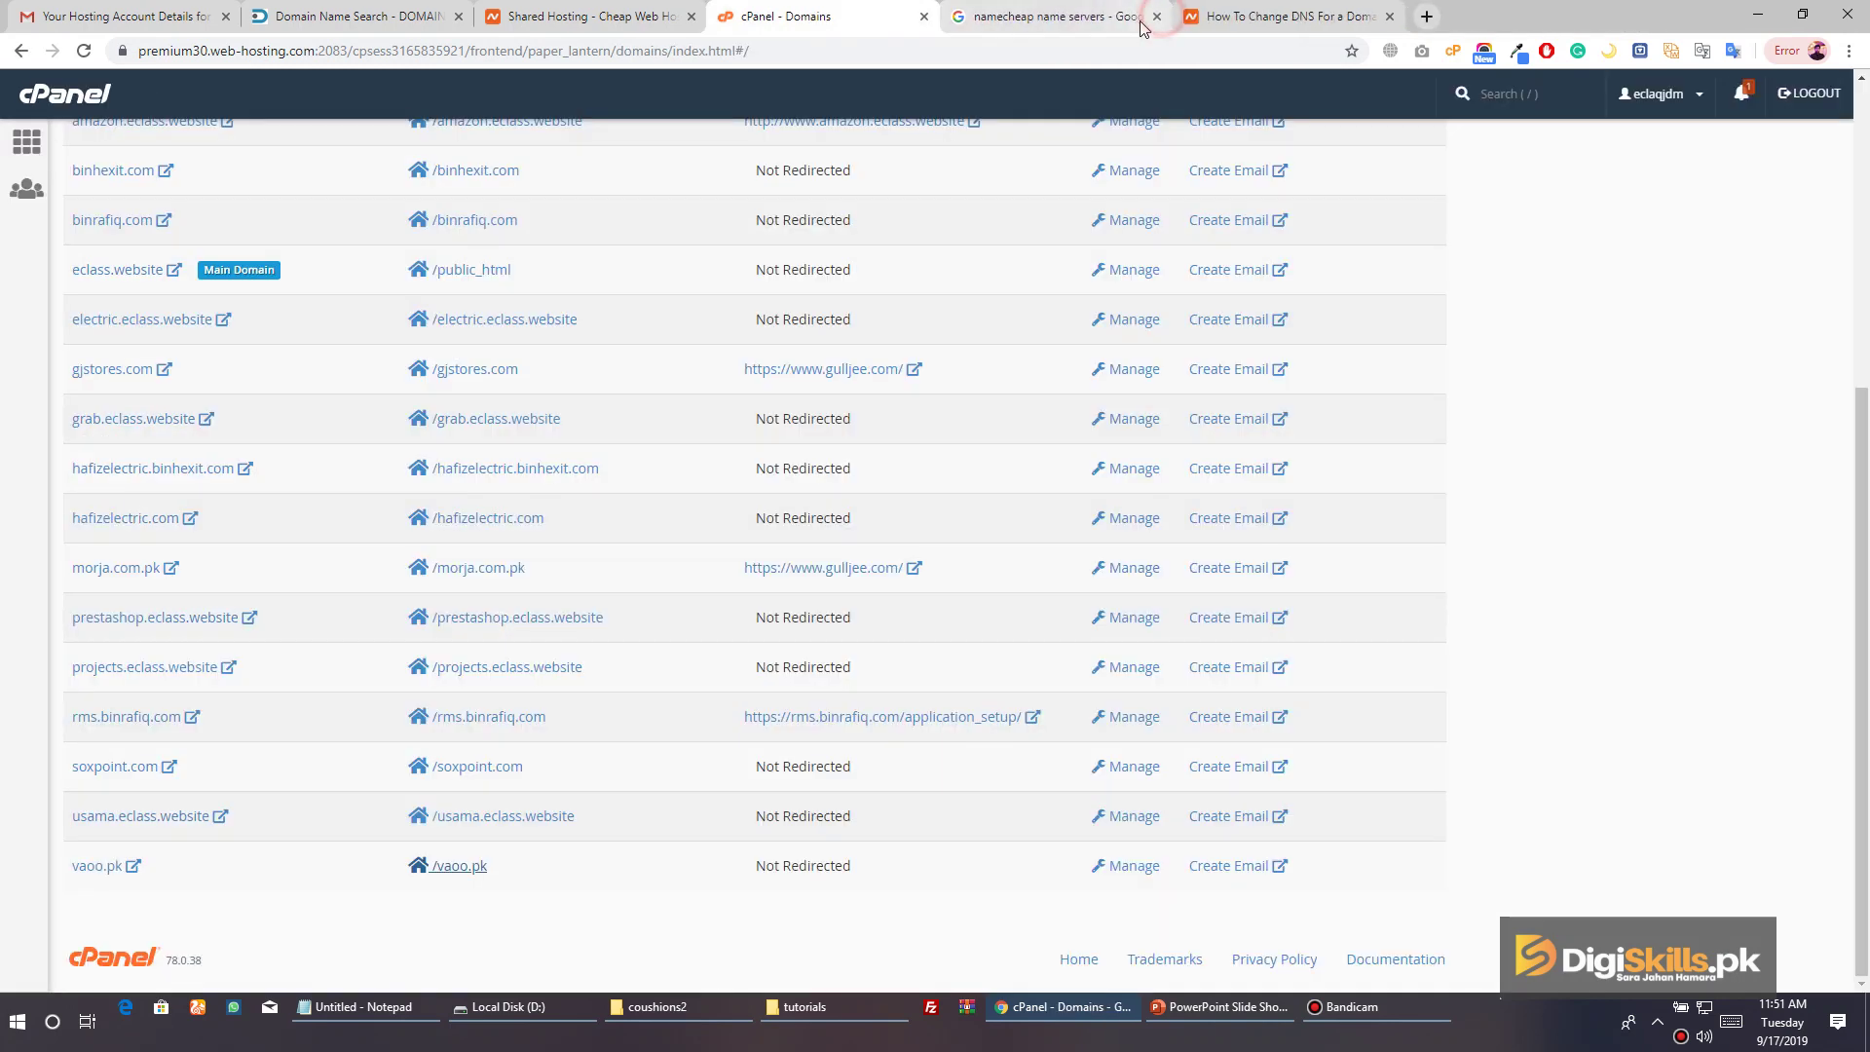
# Return to the cPanel home dashboard using the sidebar Home icon
pyautogui.scroll(5, 972, 261)
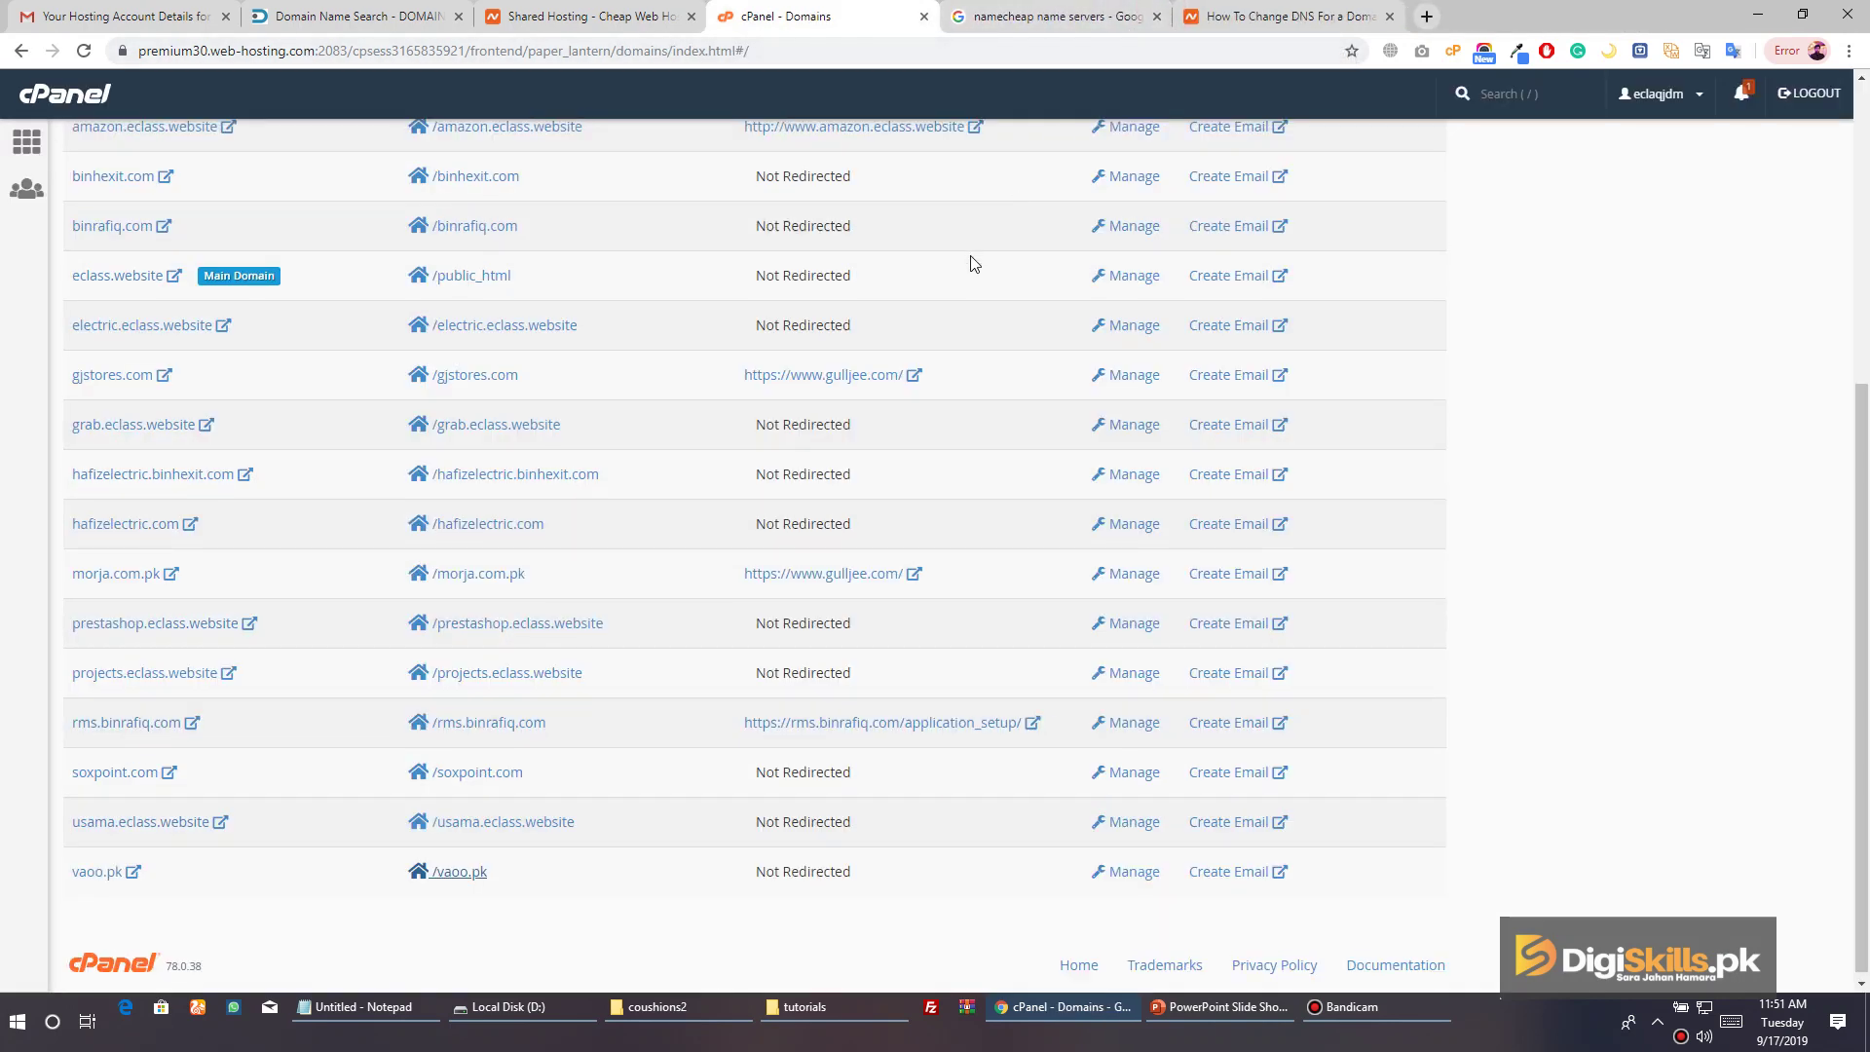
pyautogui.click(27, 144)
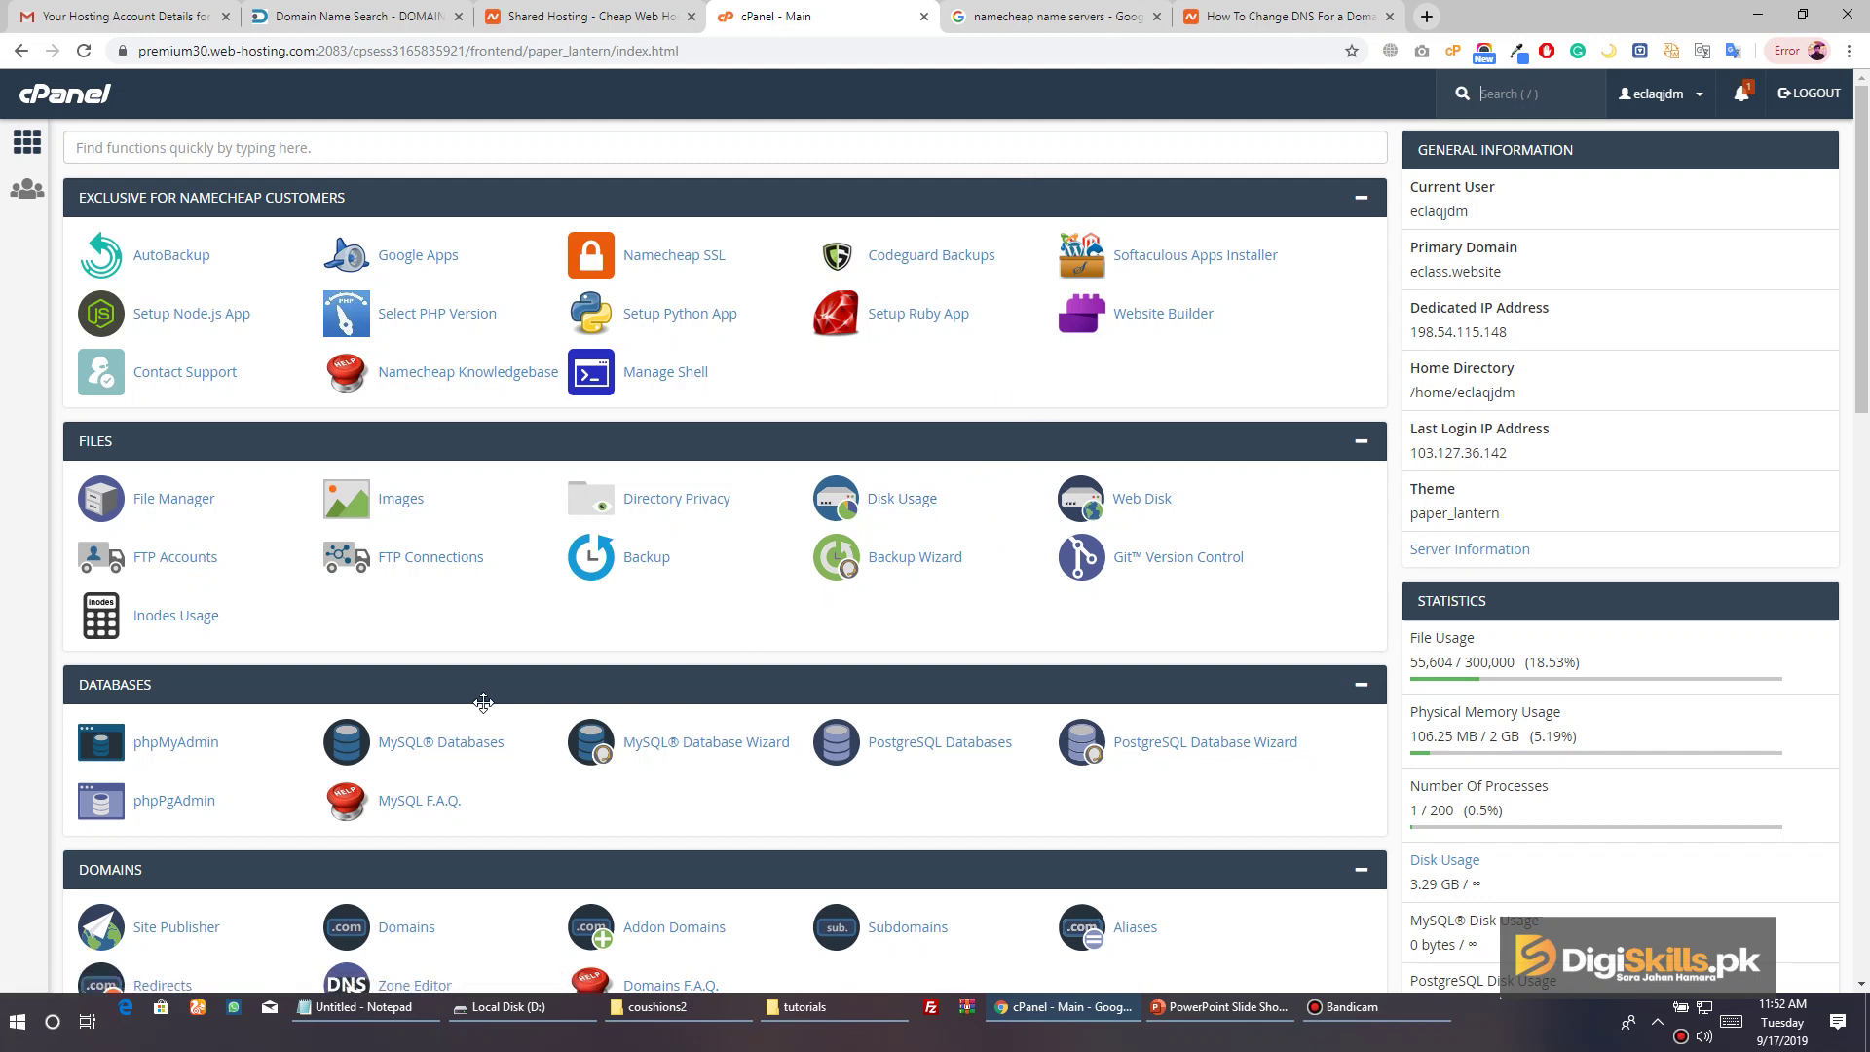
pyautogui.scroll(-2, 915, 770)
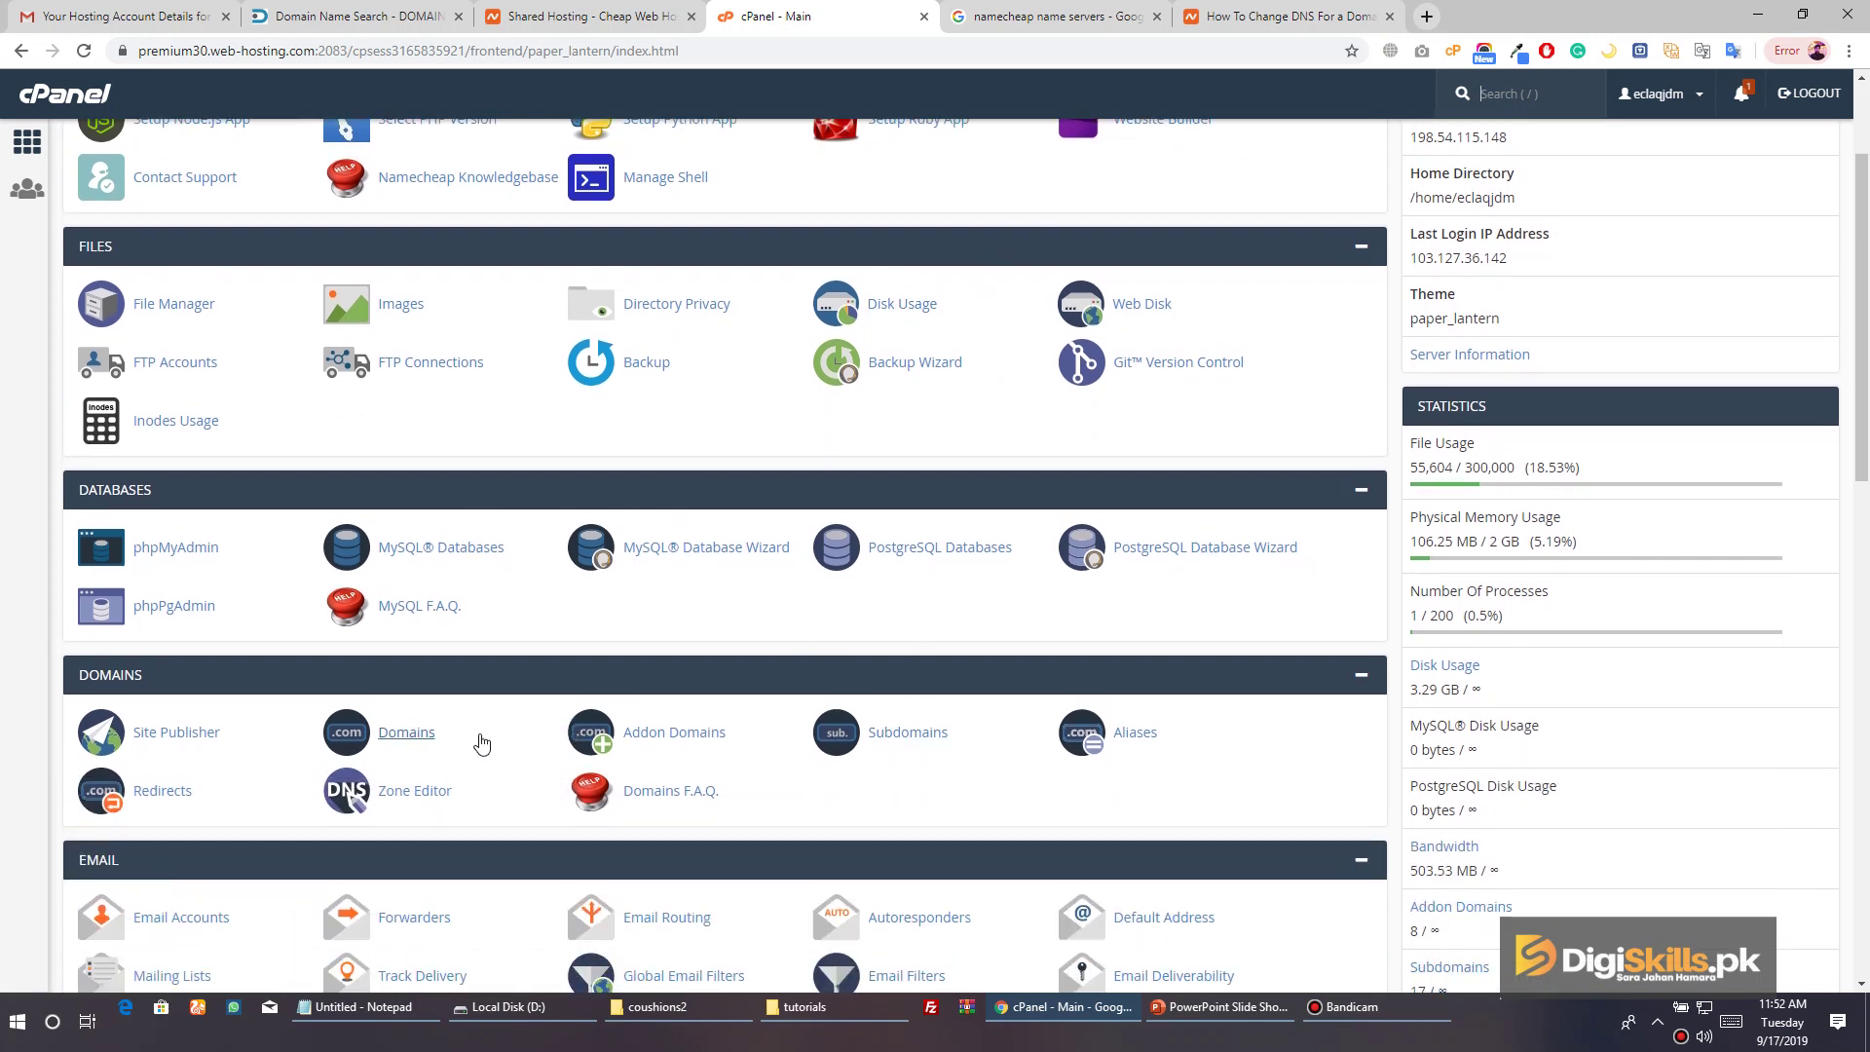
# From Domains, open the /vaoo.pk document root in File Manager to confirm it's empty
pyautogui.click(439, 740)
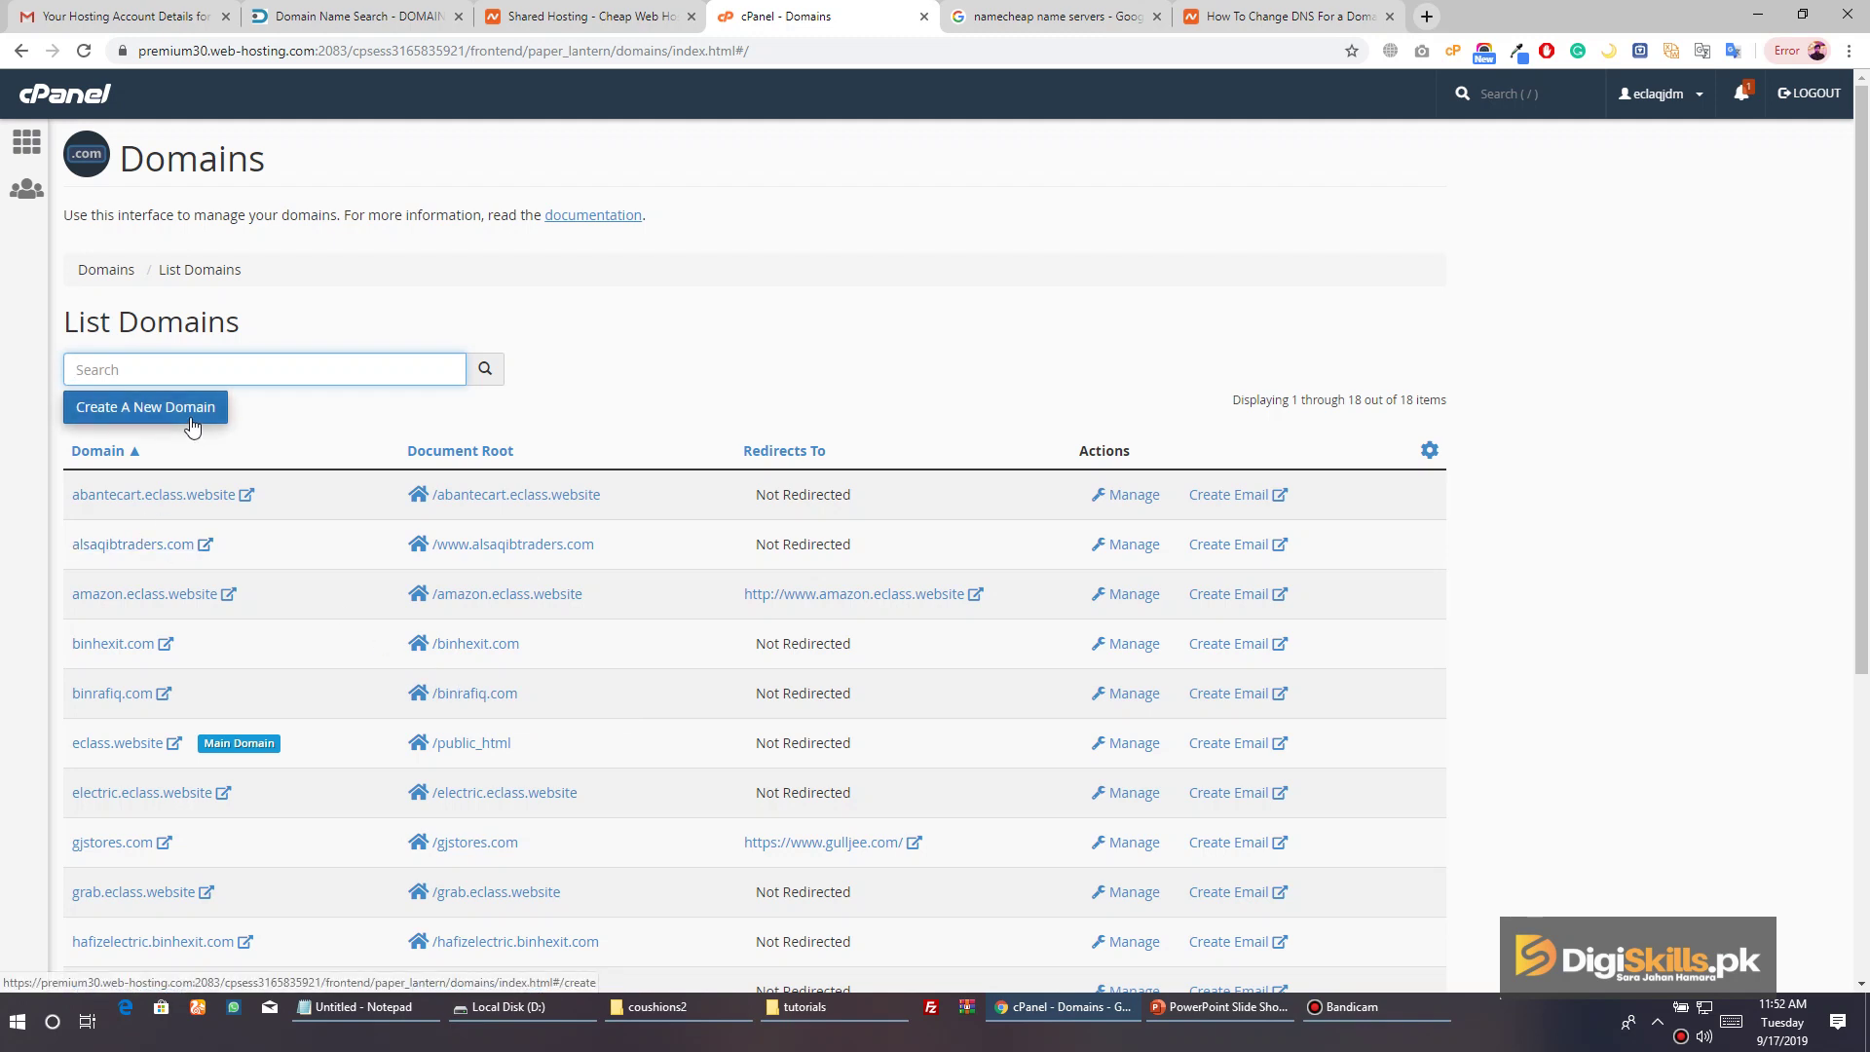
pyautogui.scroll(-5, 279, 726)
pyautogui.click(447, 868)
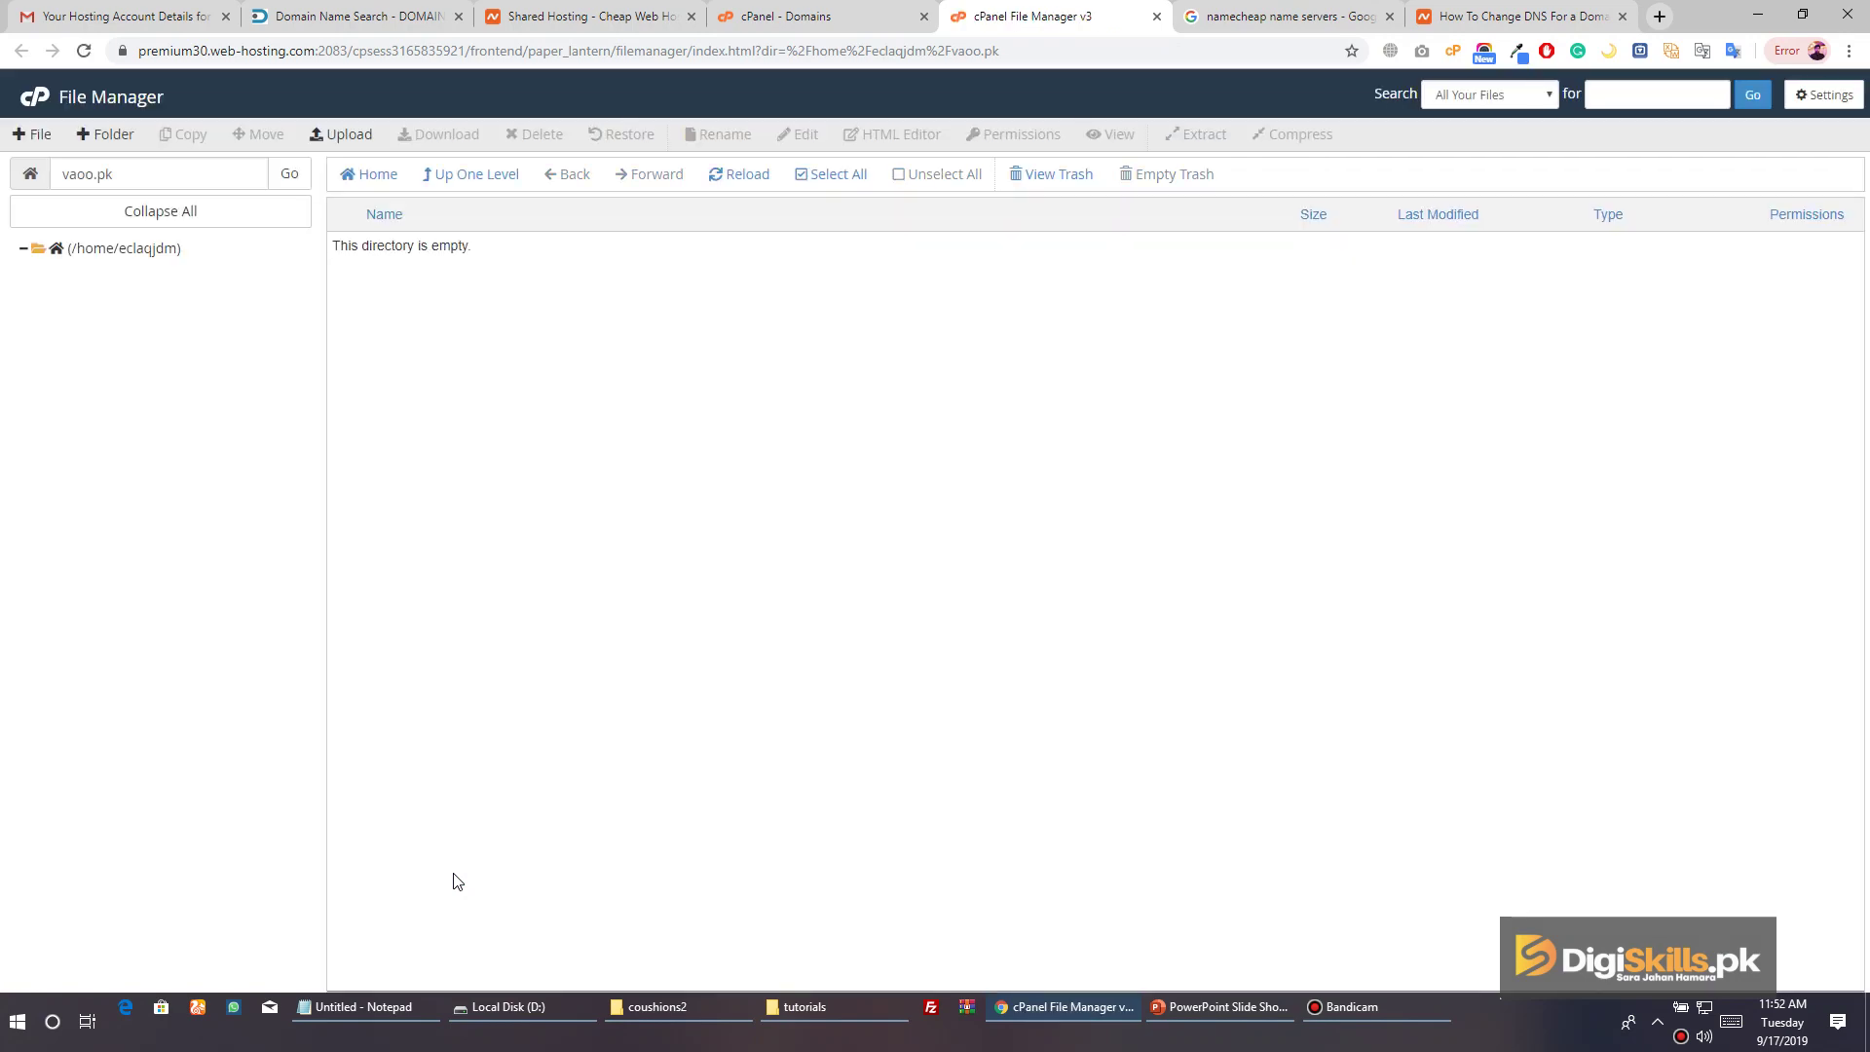
# Leave File Manager via the cPanel logo and switch back to the cPanel - Main tab
pyautogui.click(32, 101)
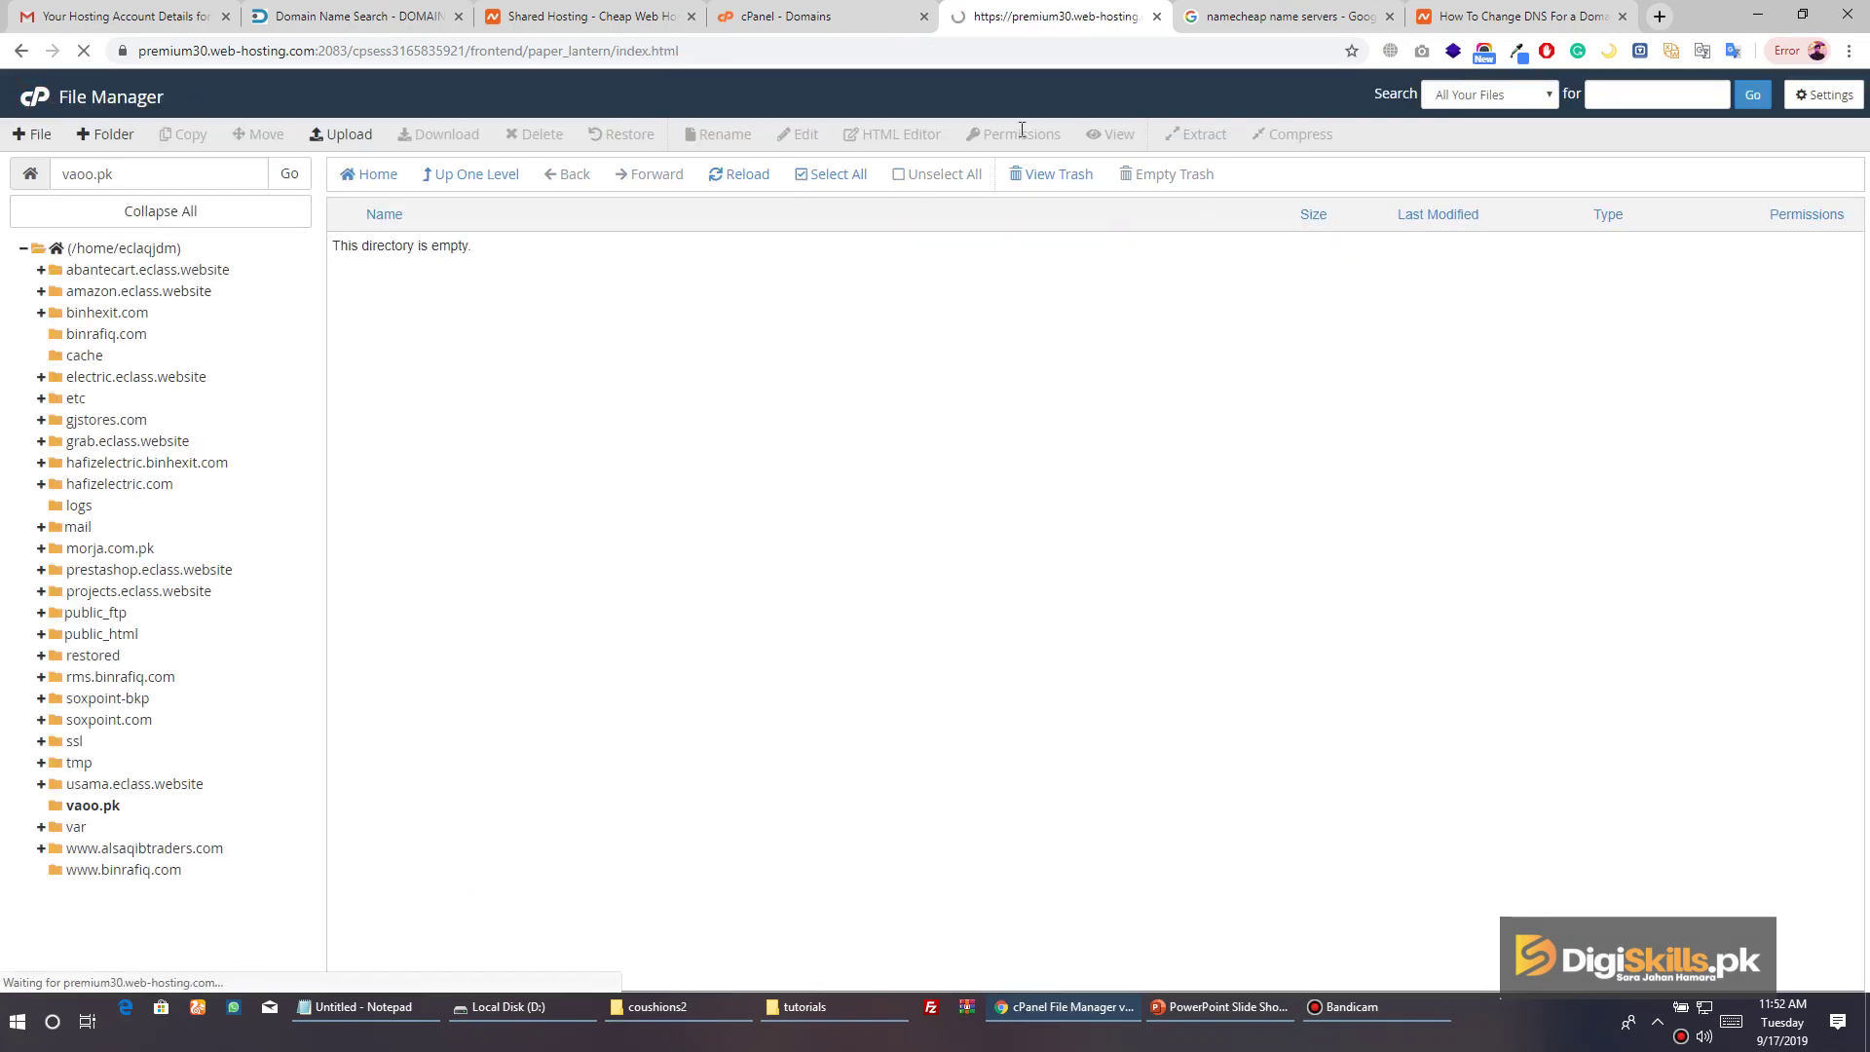
pyautogui.click(857, 15)
pyautogui.click(990, 13)
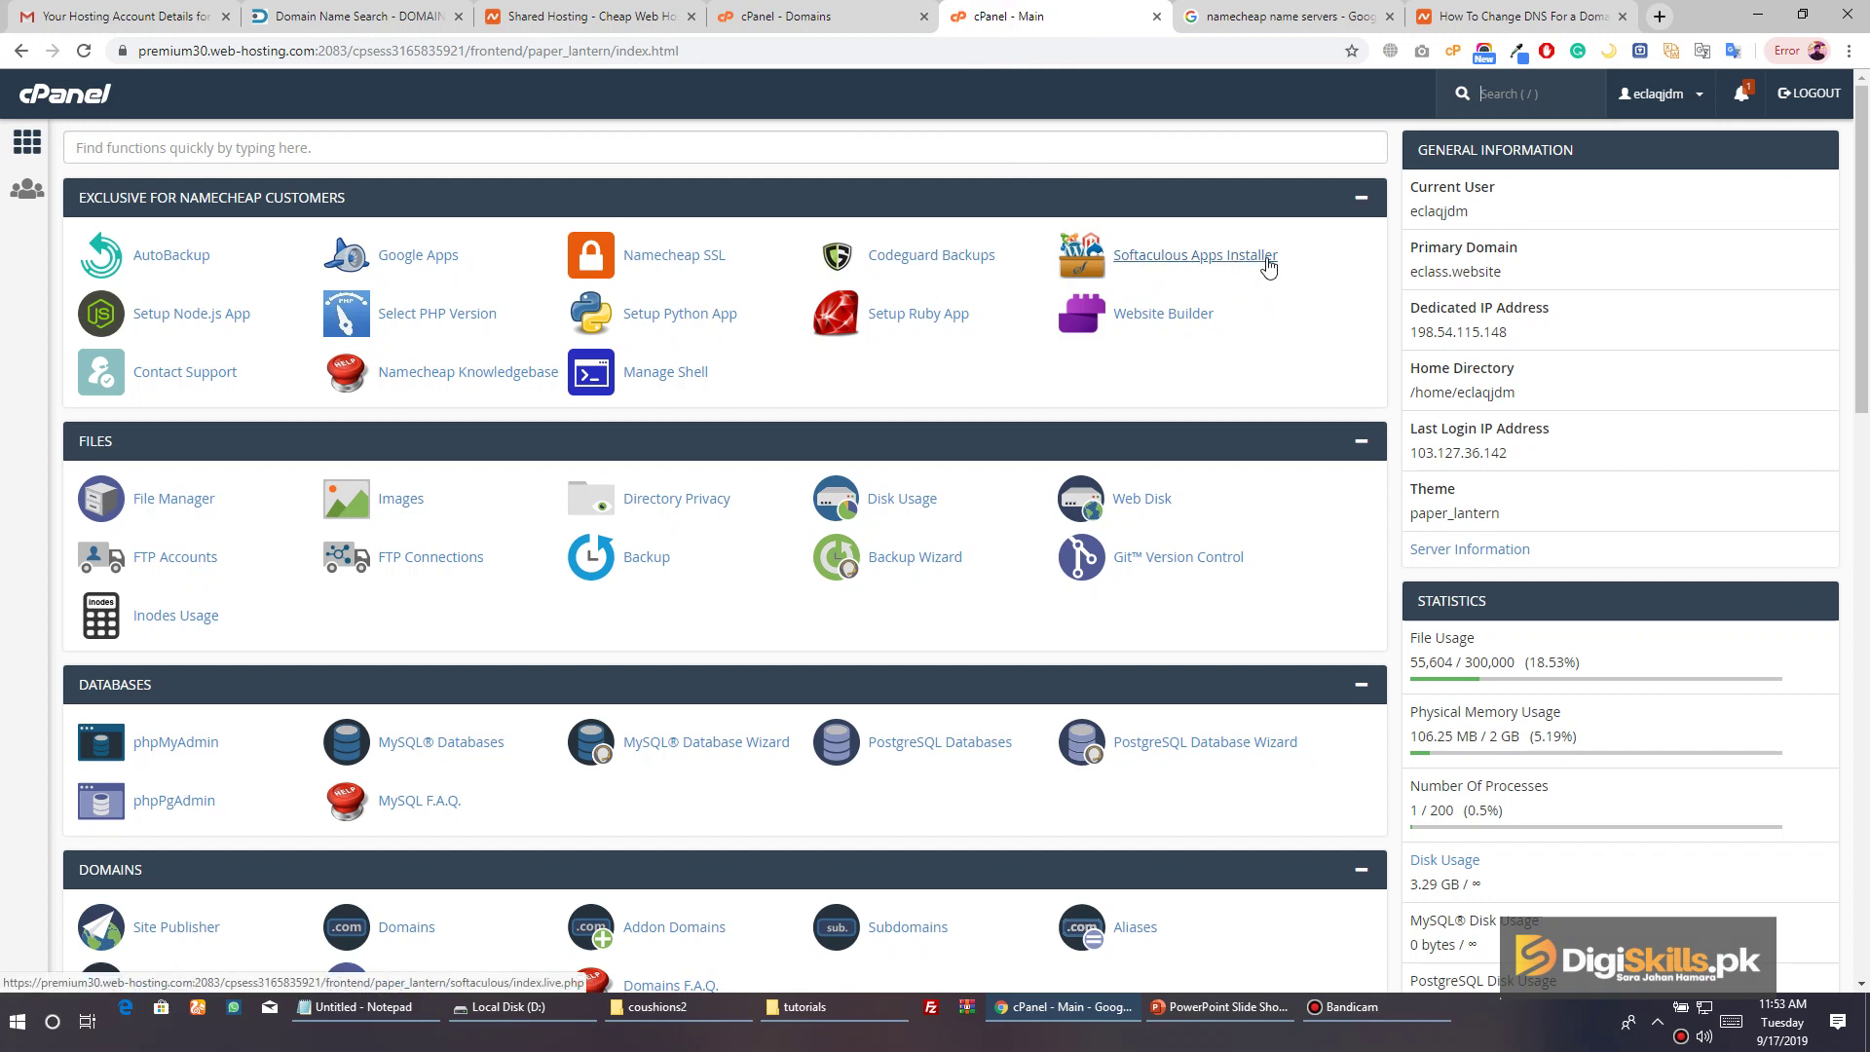
# Launch Softaculous Apps Installer from the Exclusive for Namecheap Customers section
pyautogui.click(1268, 258)
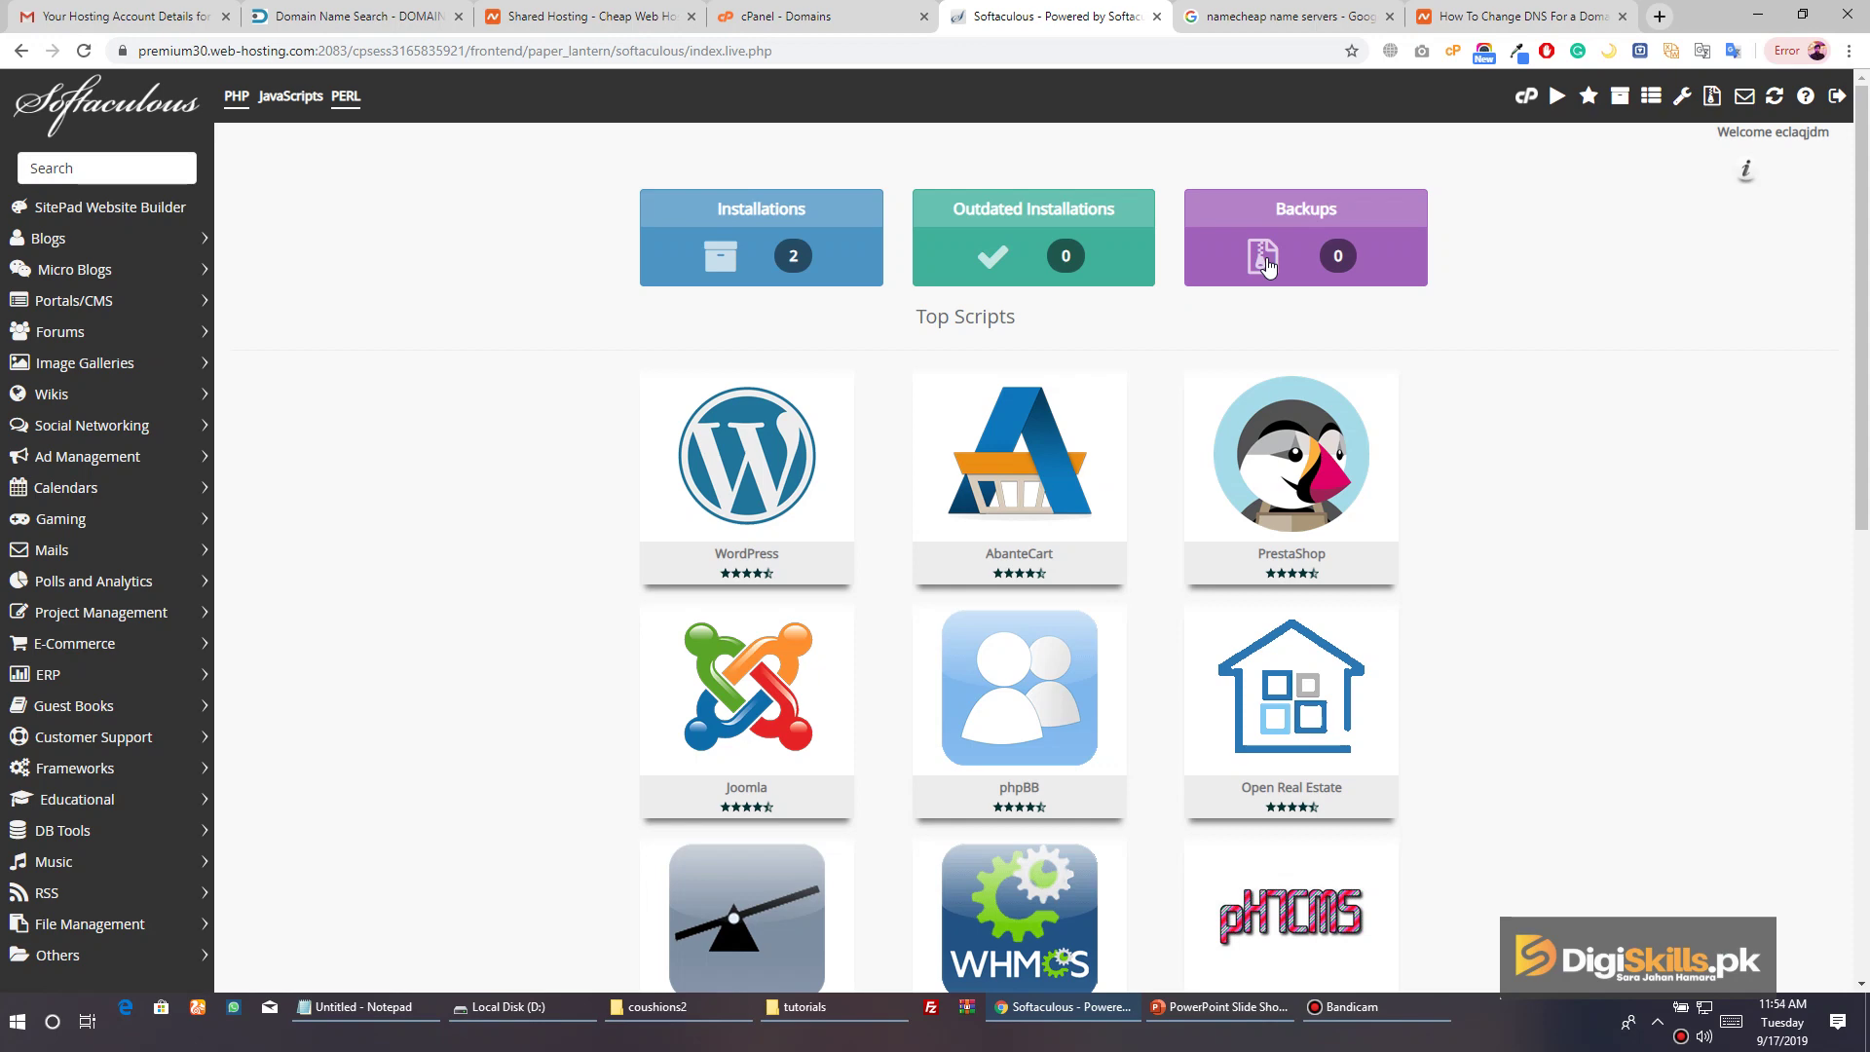
# Return to the Softaculous dashboard and search the scripts for 'magent' to find Magento
pyautogui.click(904, 20)
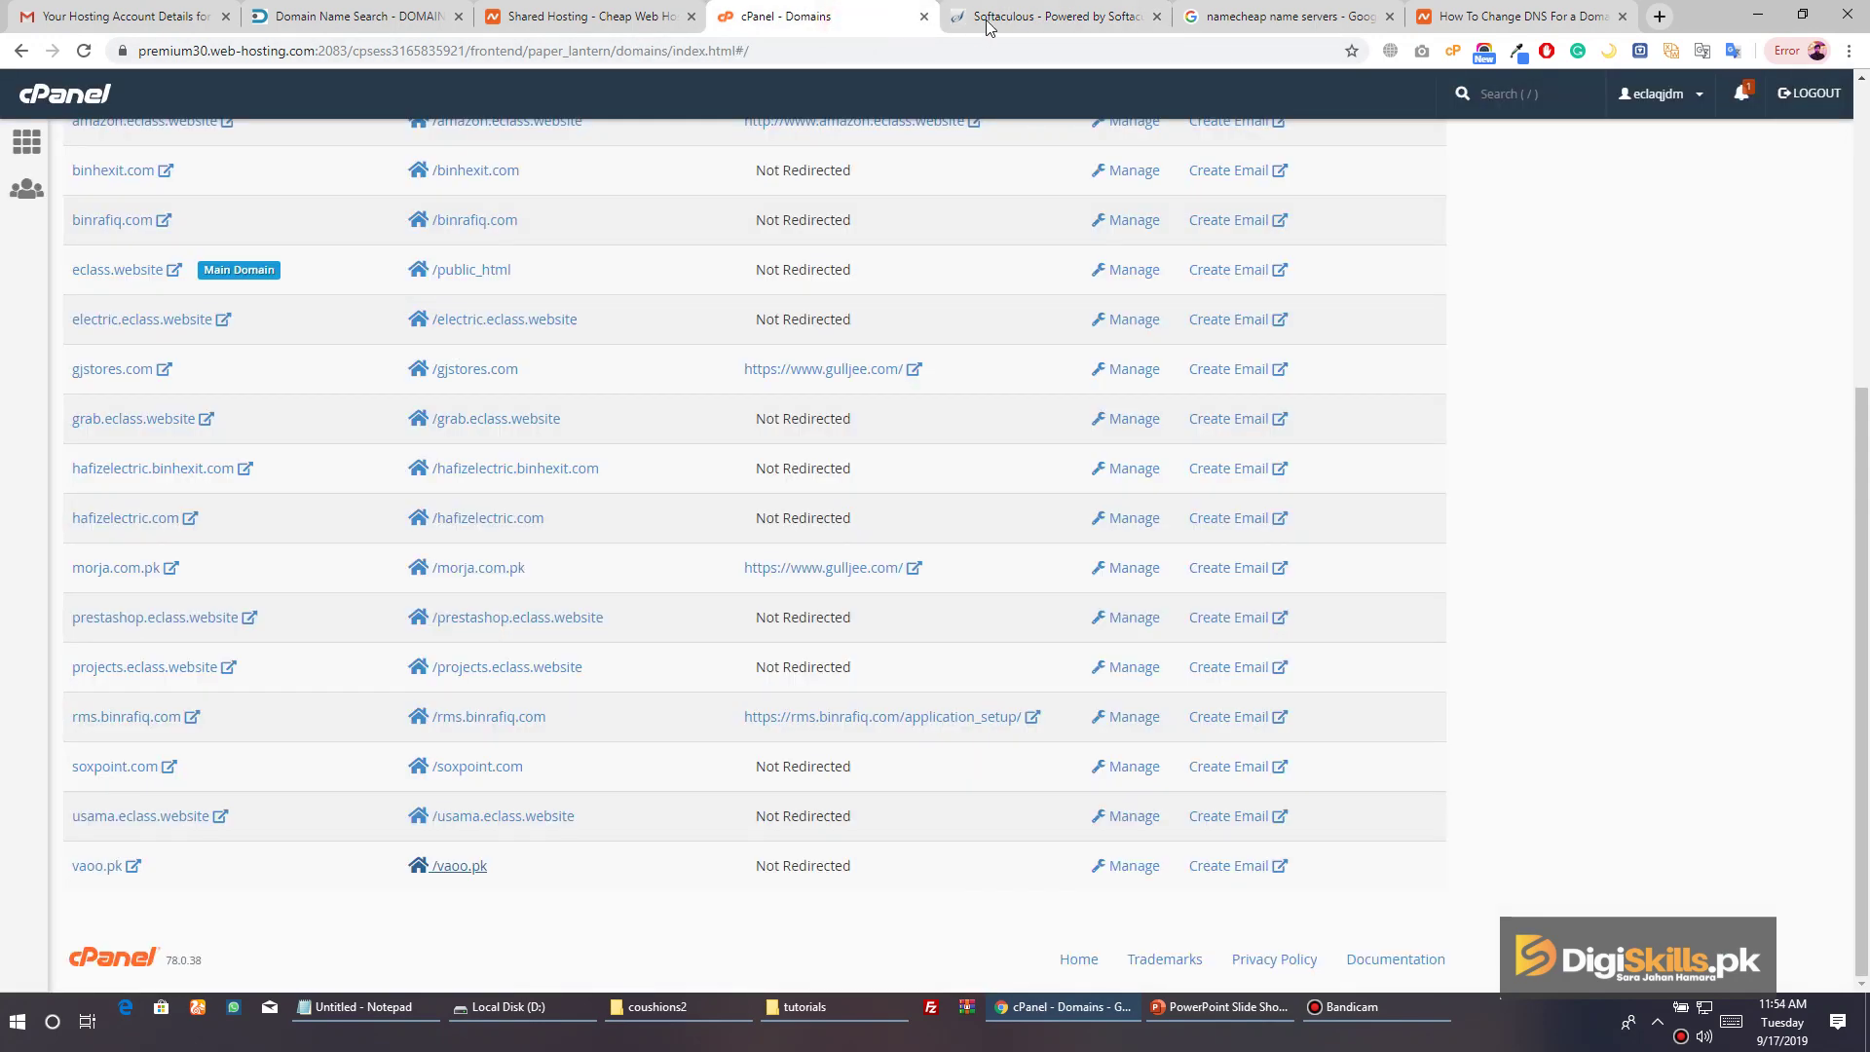
pyautogui.click(988, 19)
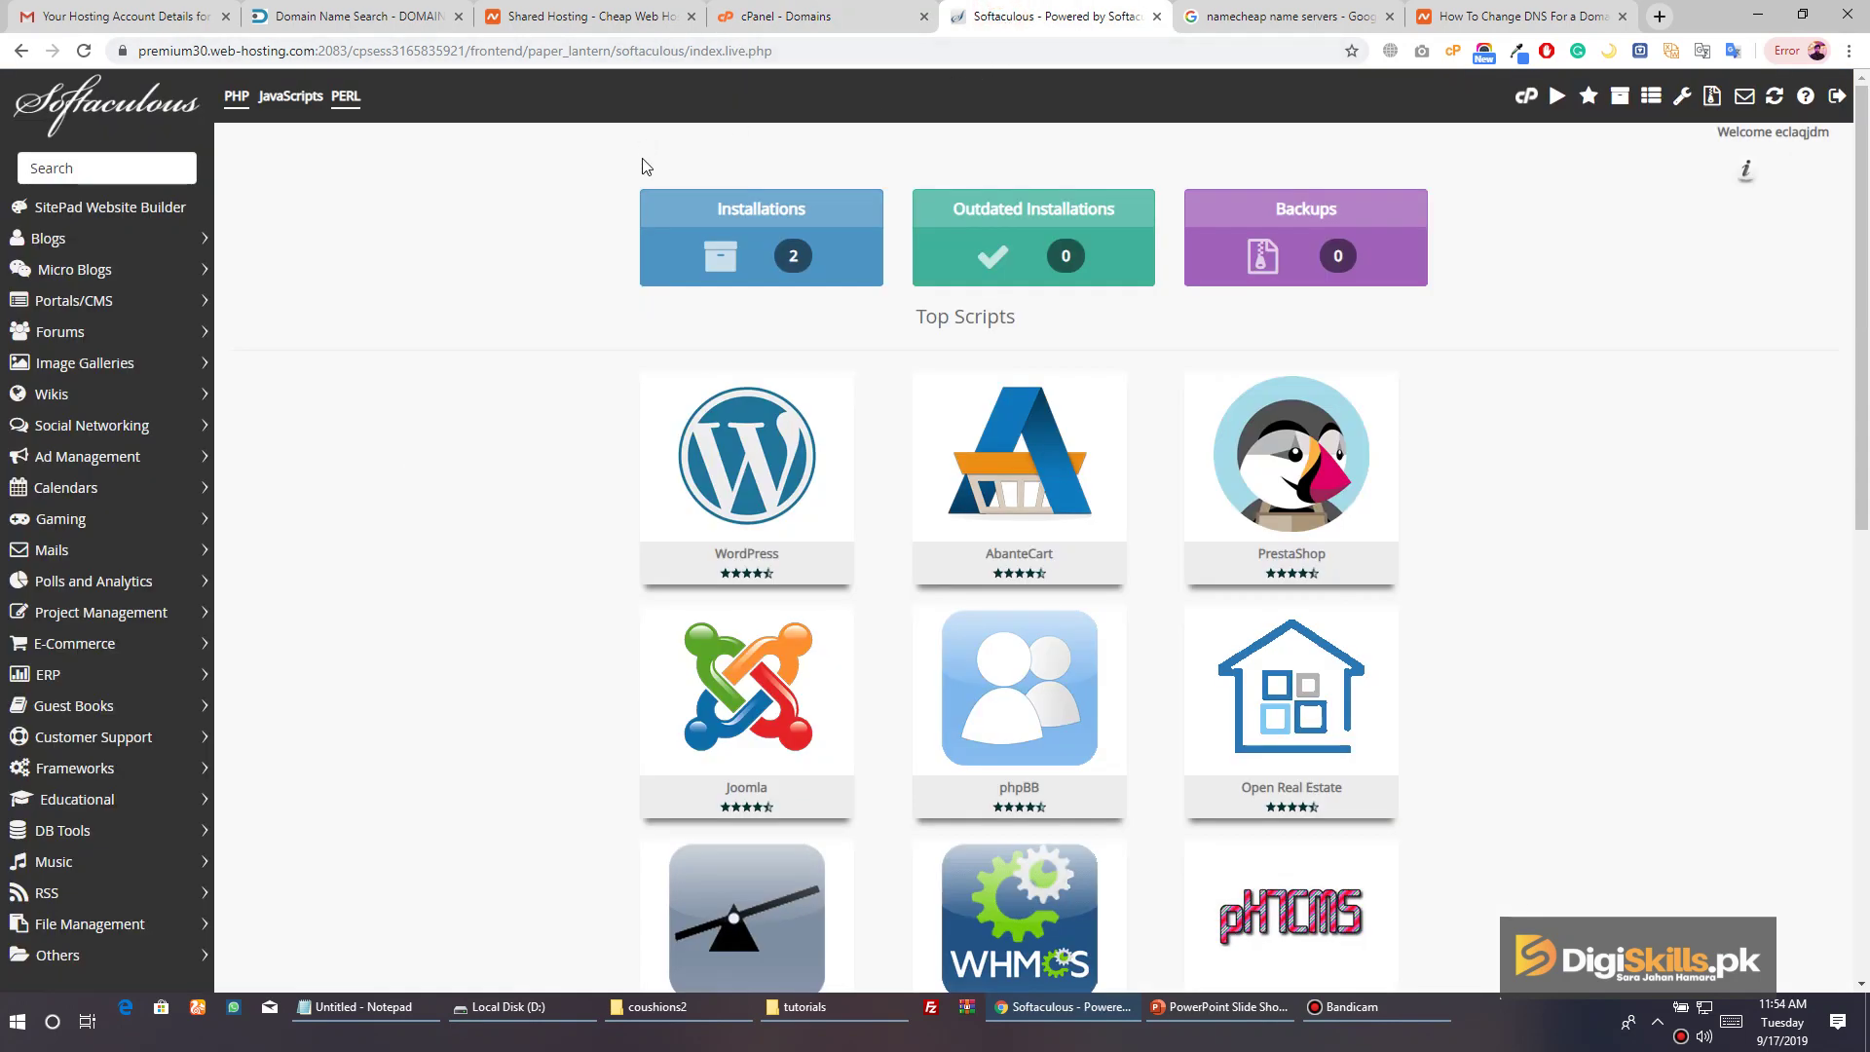
pyautogui.scroll(-2, 682, 185)
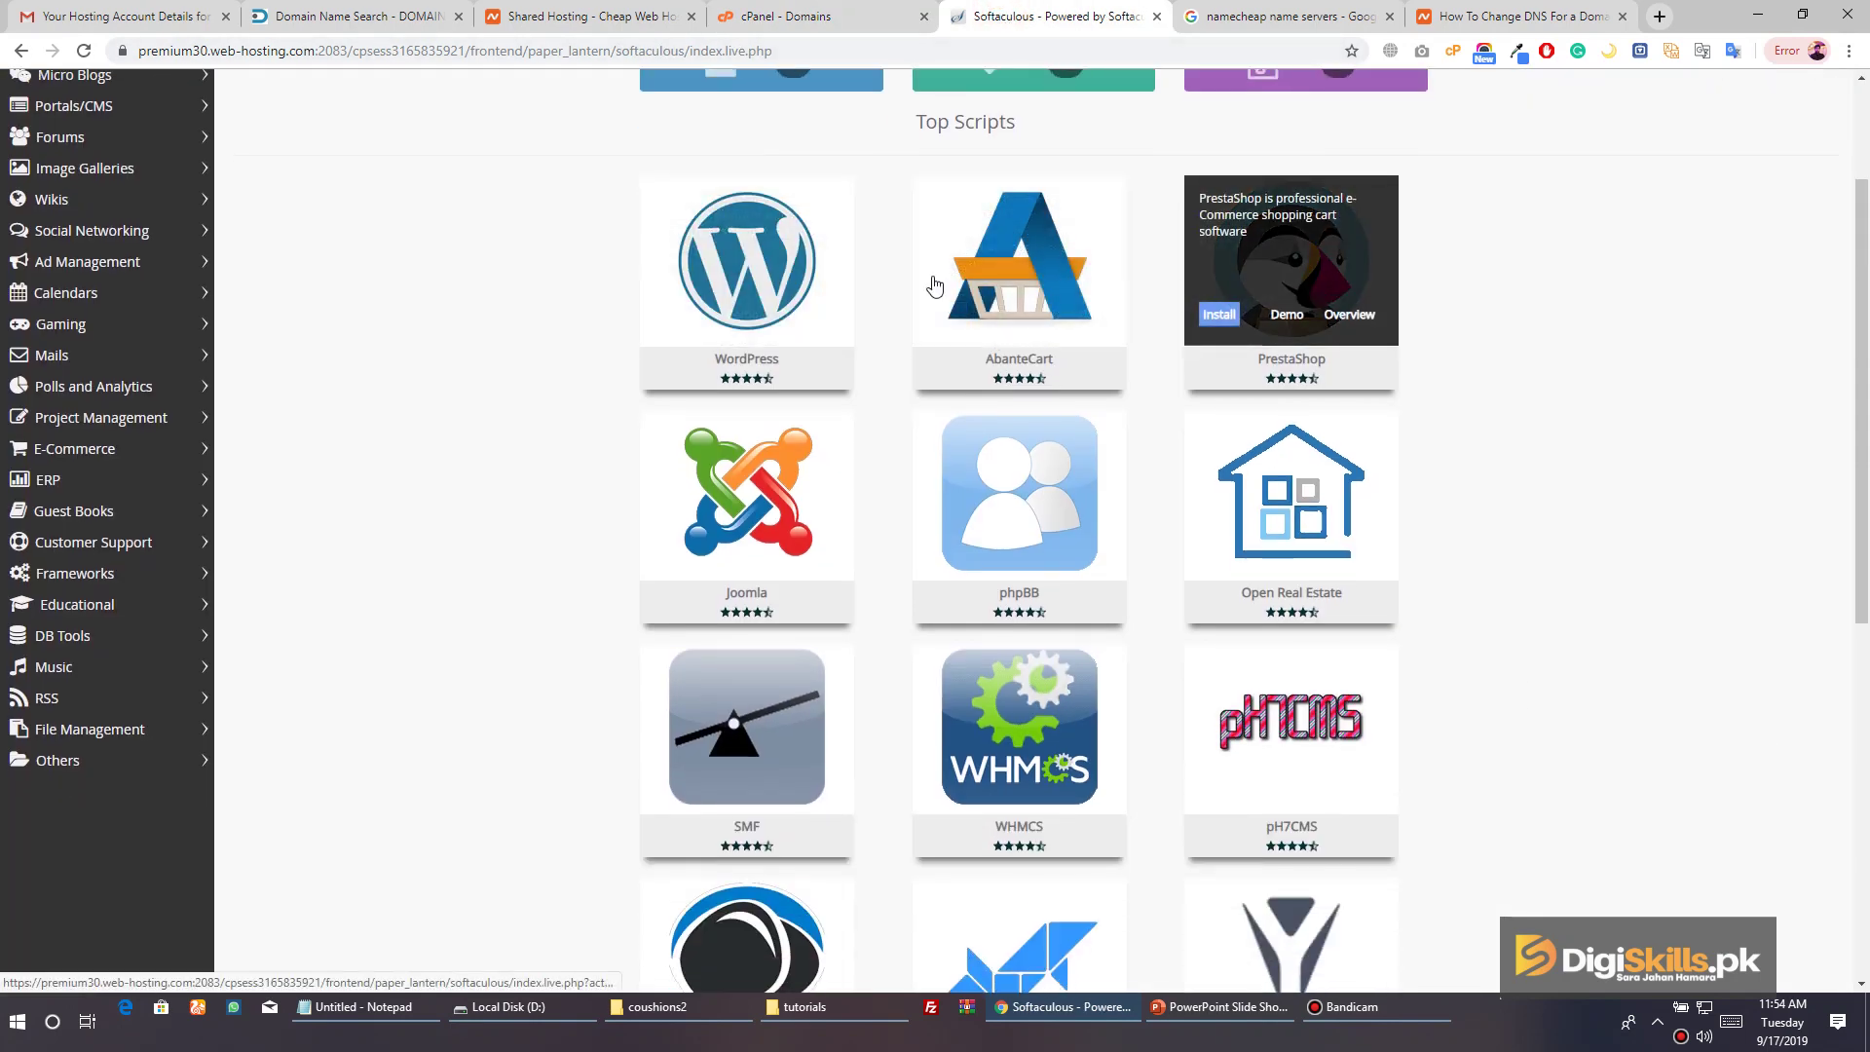
pyautogui.scroll(2, 514, 272)
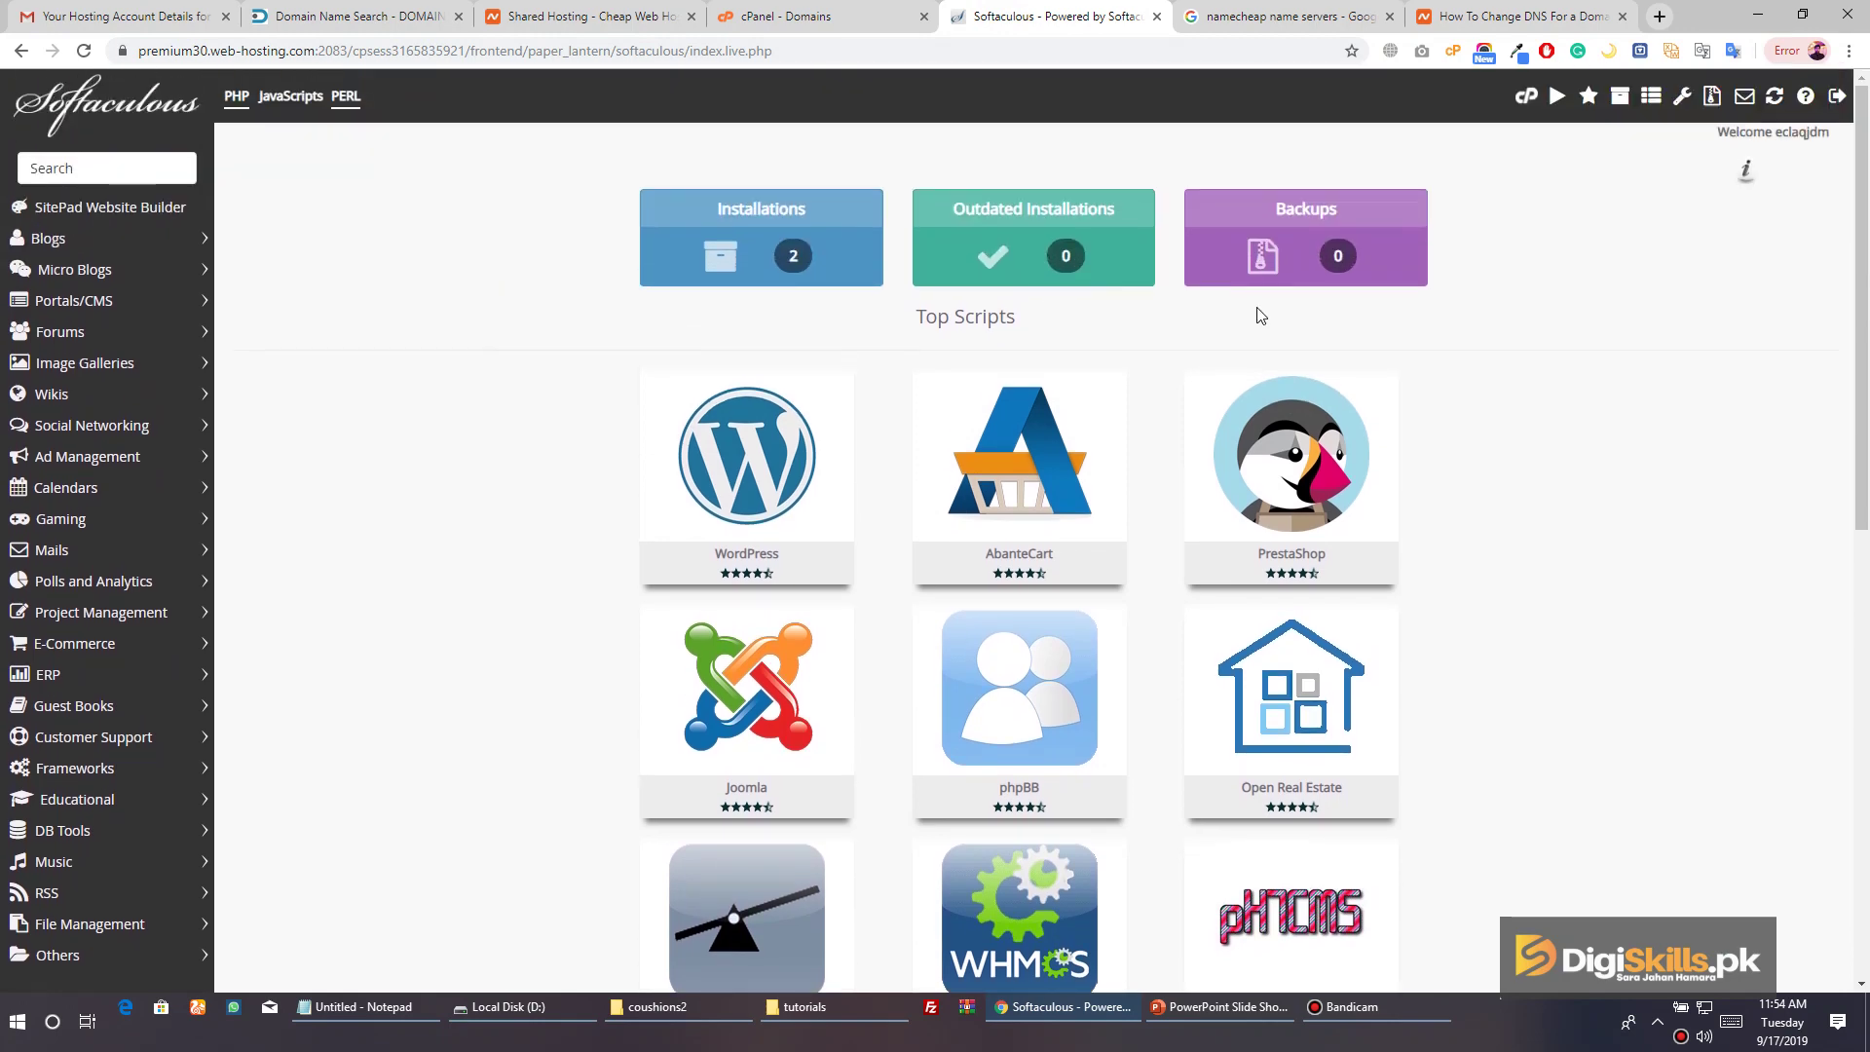
pyautogui.scroll(-4, 1270, 496)
pyautogui.moveTo(1269, 496)
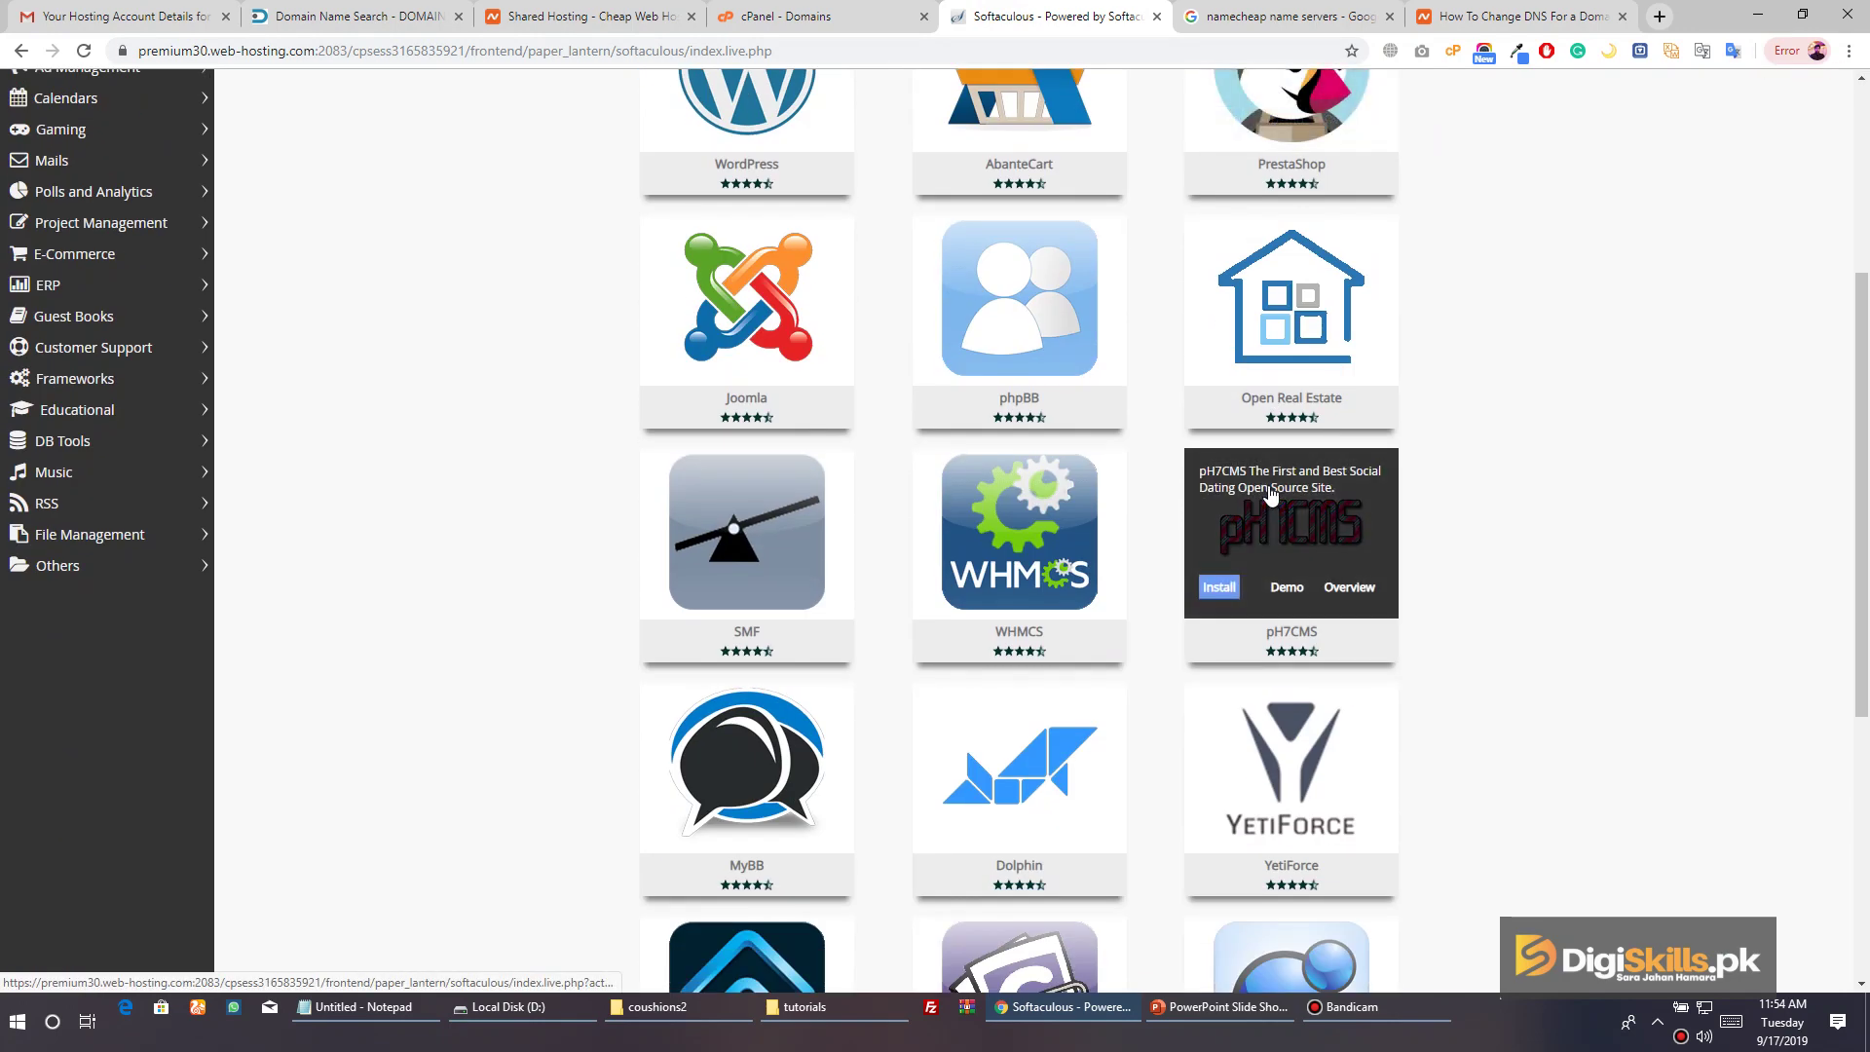
pyautogui.scroll(-5, 1269, 496)
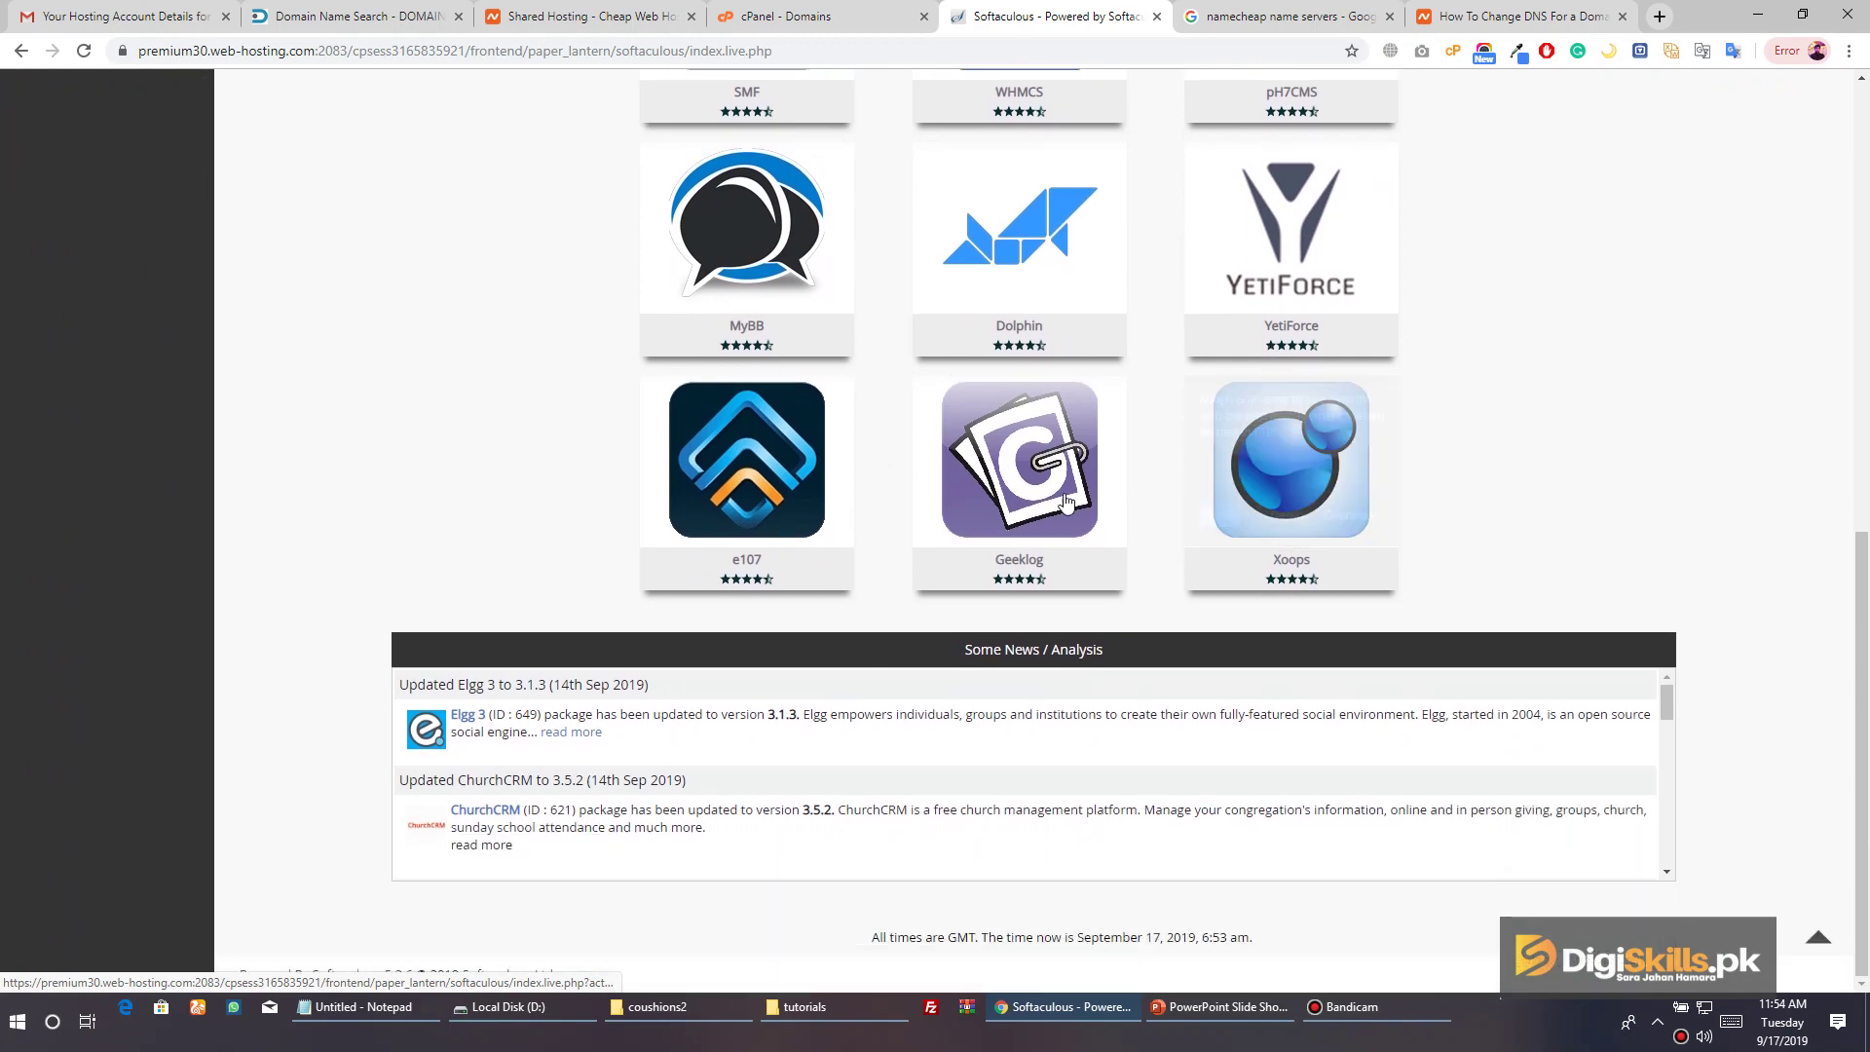
pyautogui.scroll(10, 775, 282)
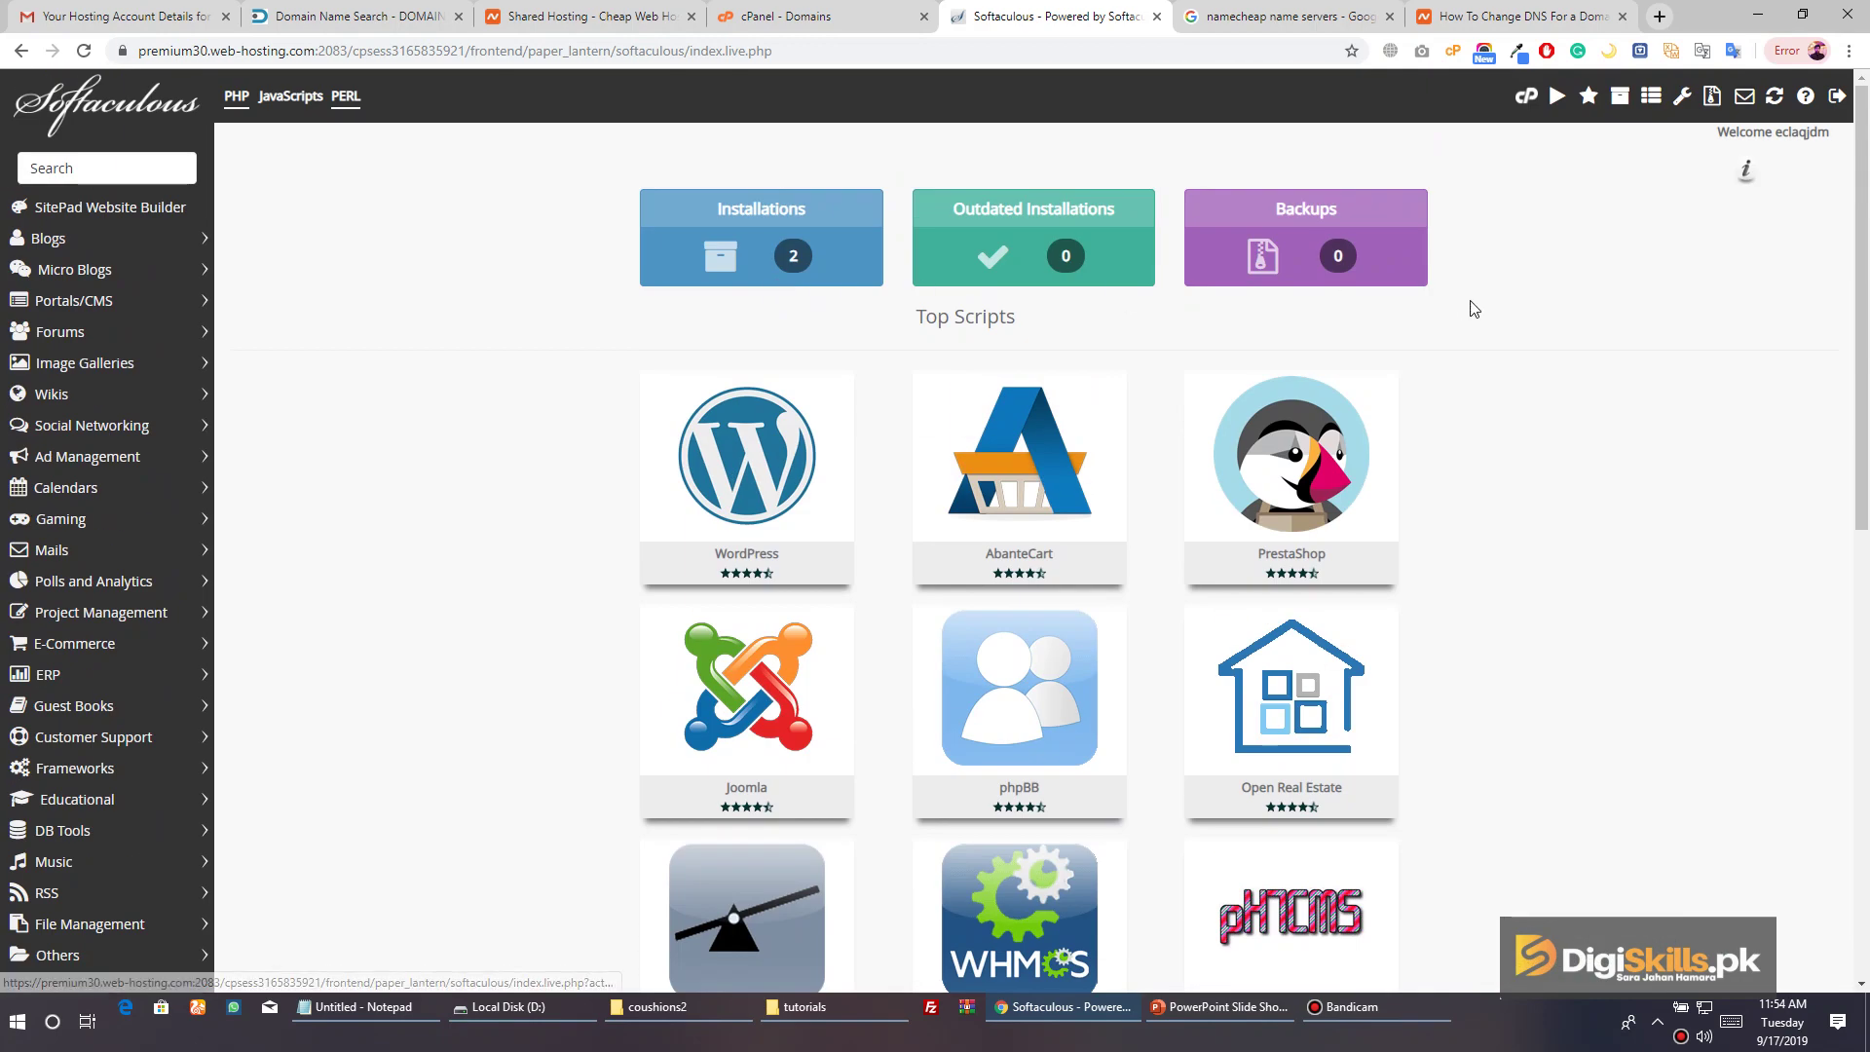
pyautogui.click(113, 166)
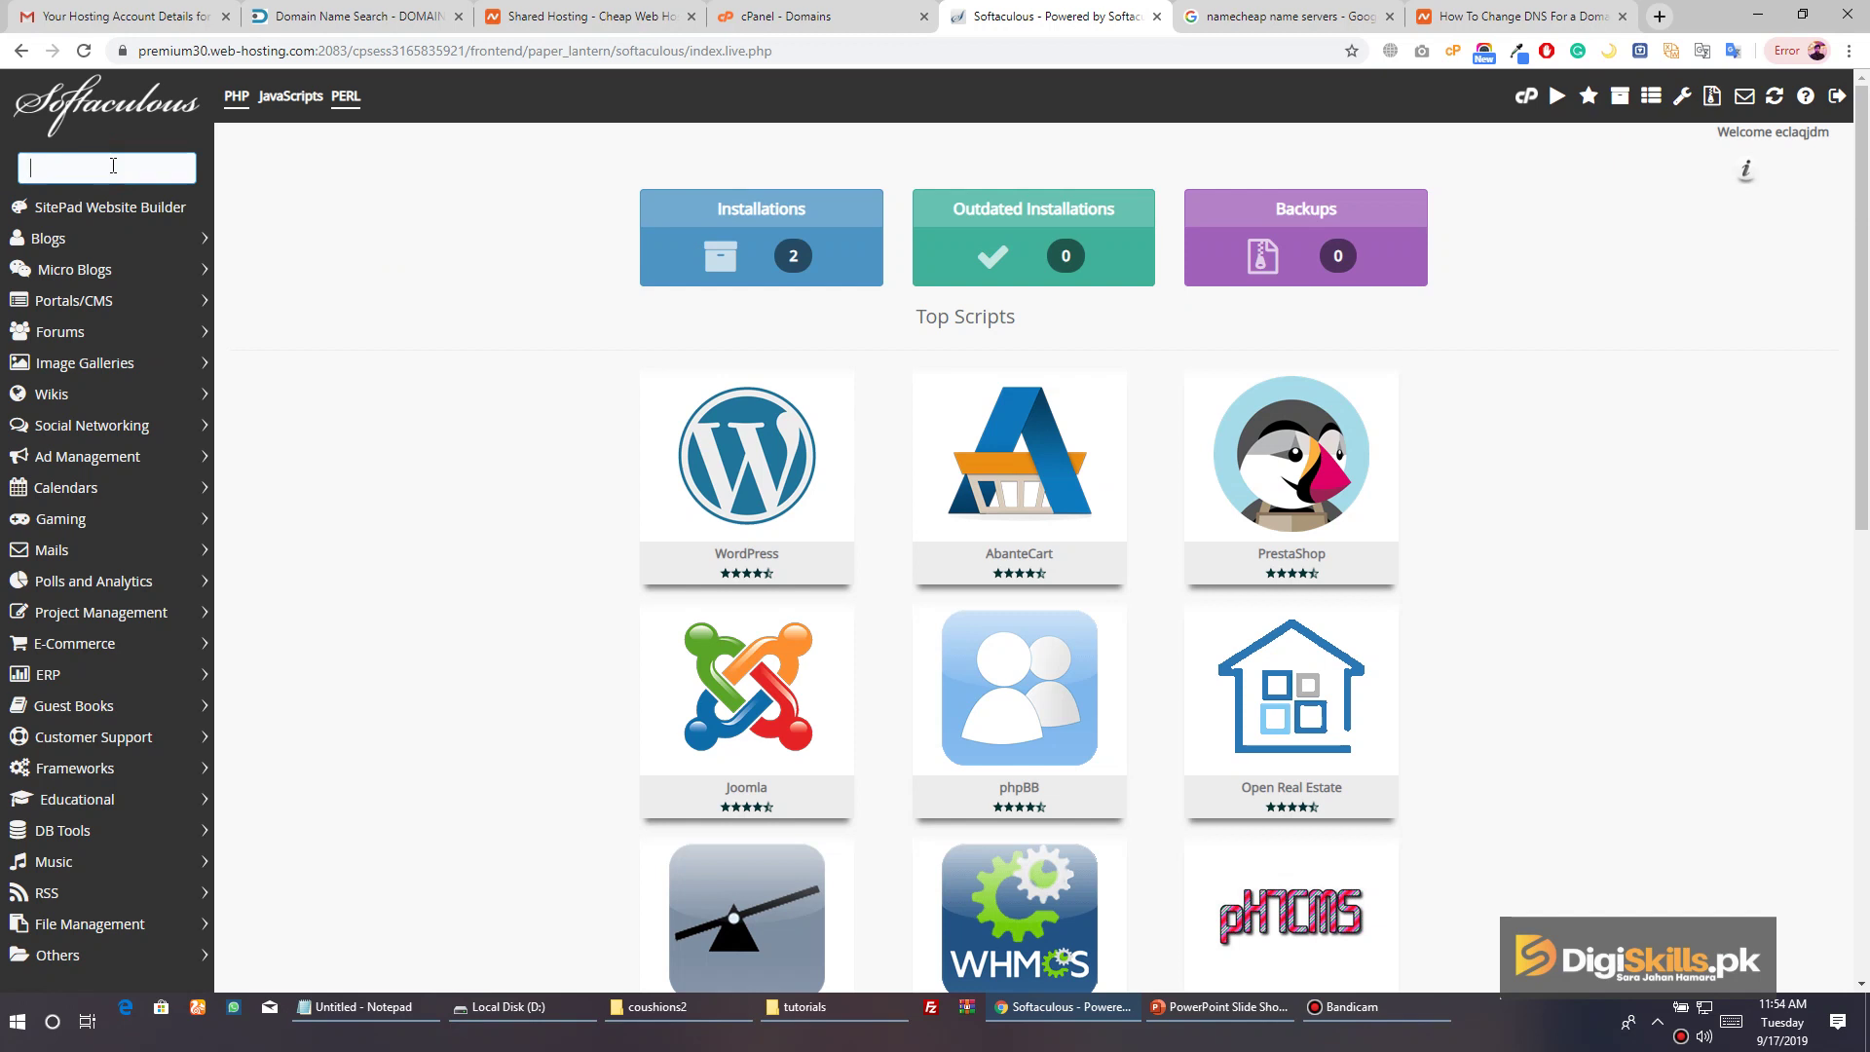
pyautogui.write('magent')
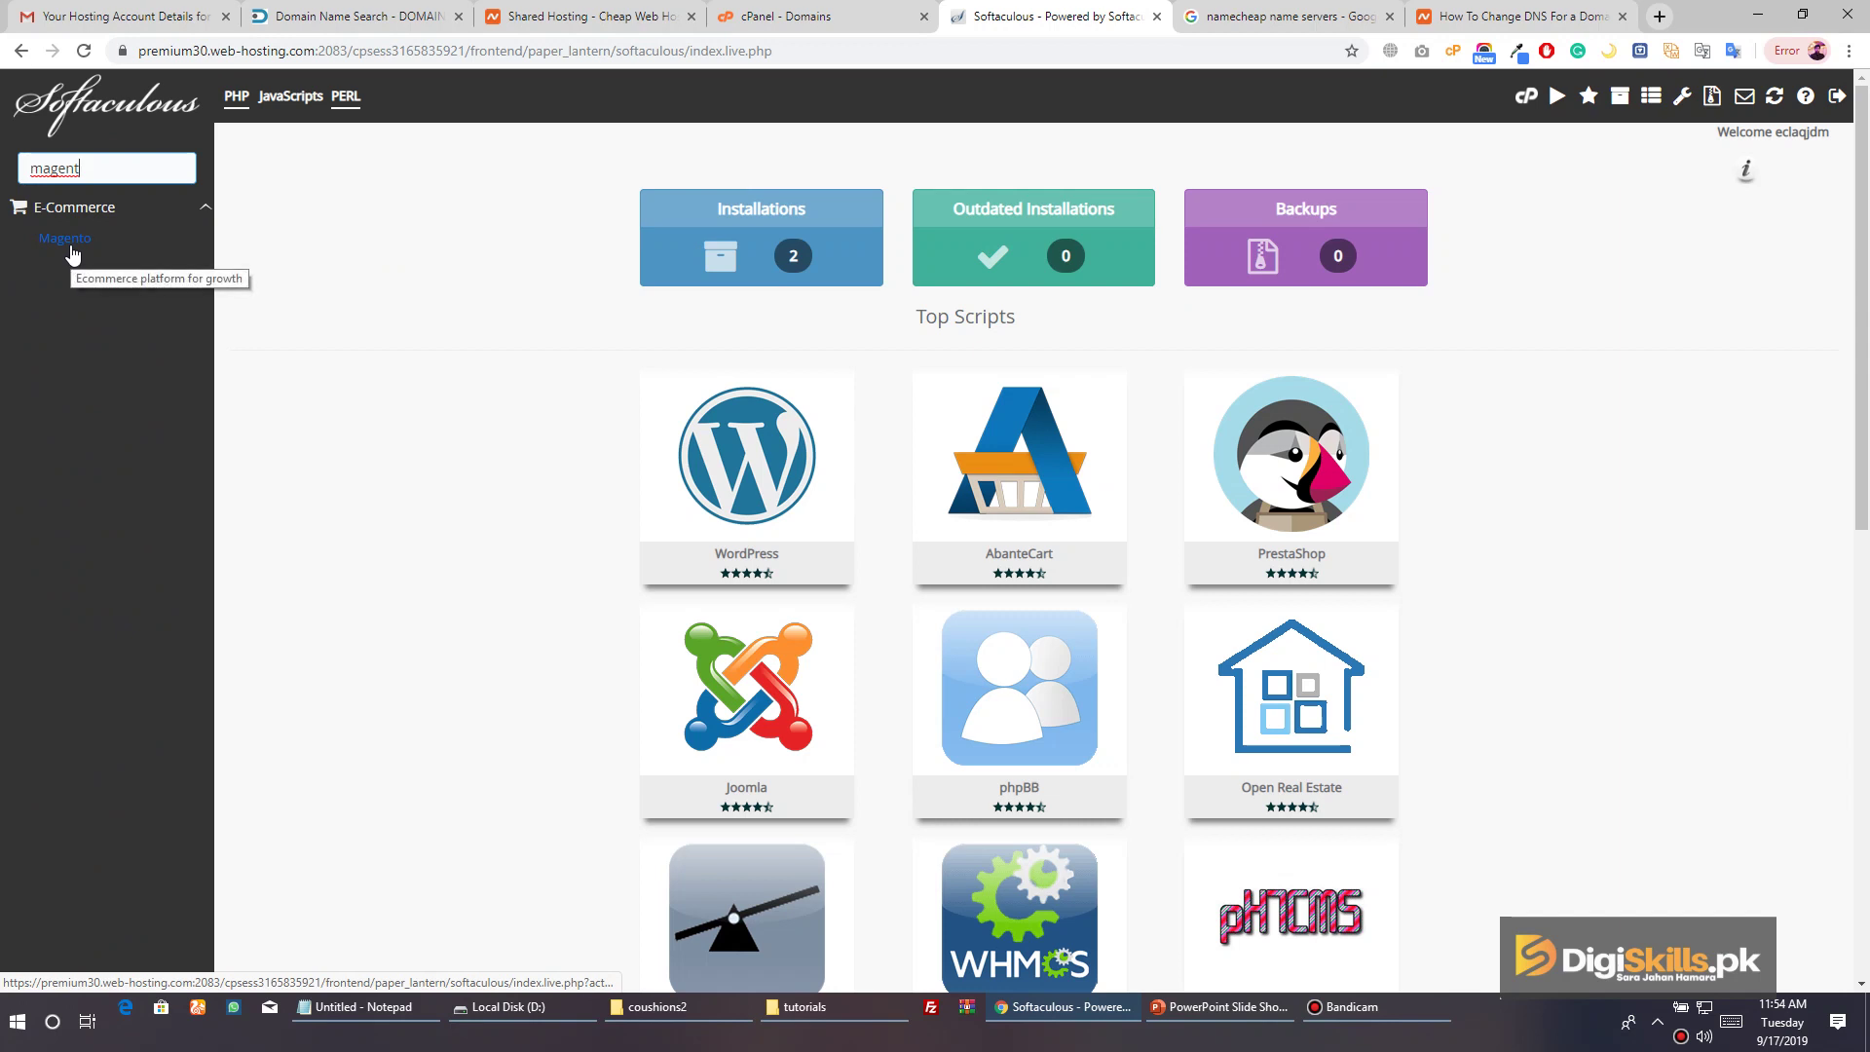
# Open Magento's Softaculous page, review versions 2.3.2 and 1.9.4.2, and begin the install
pyautogui.click(70, 245)
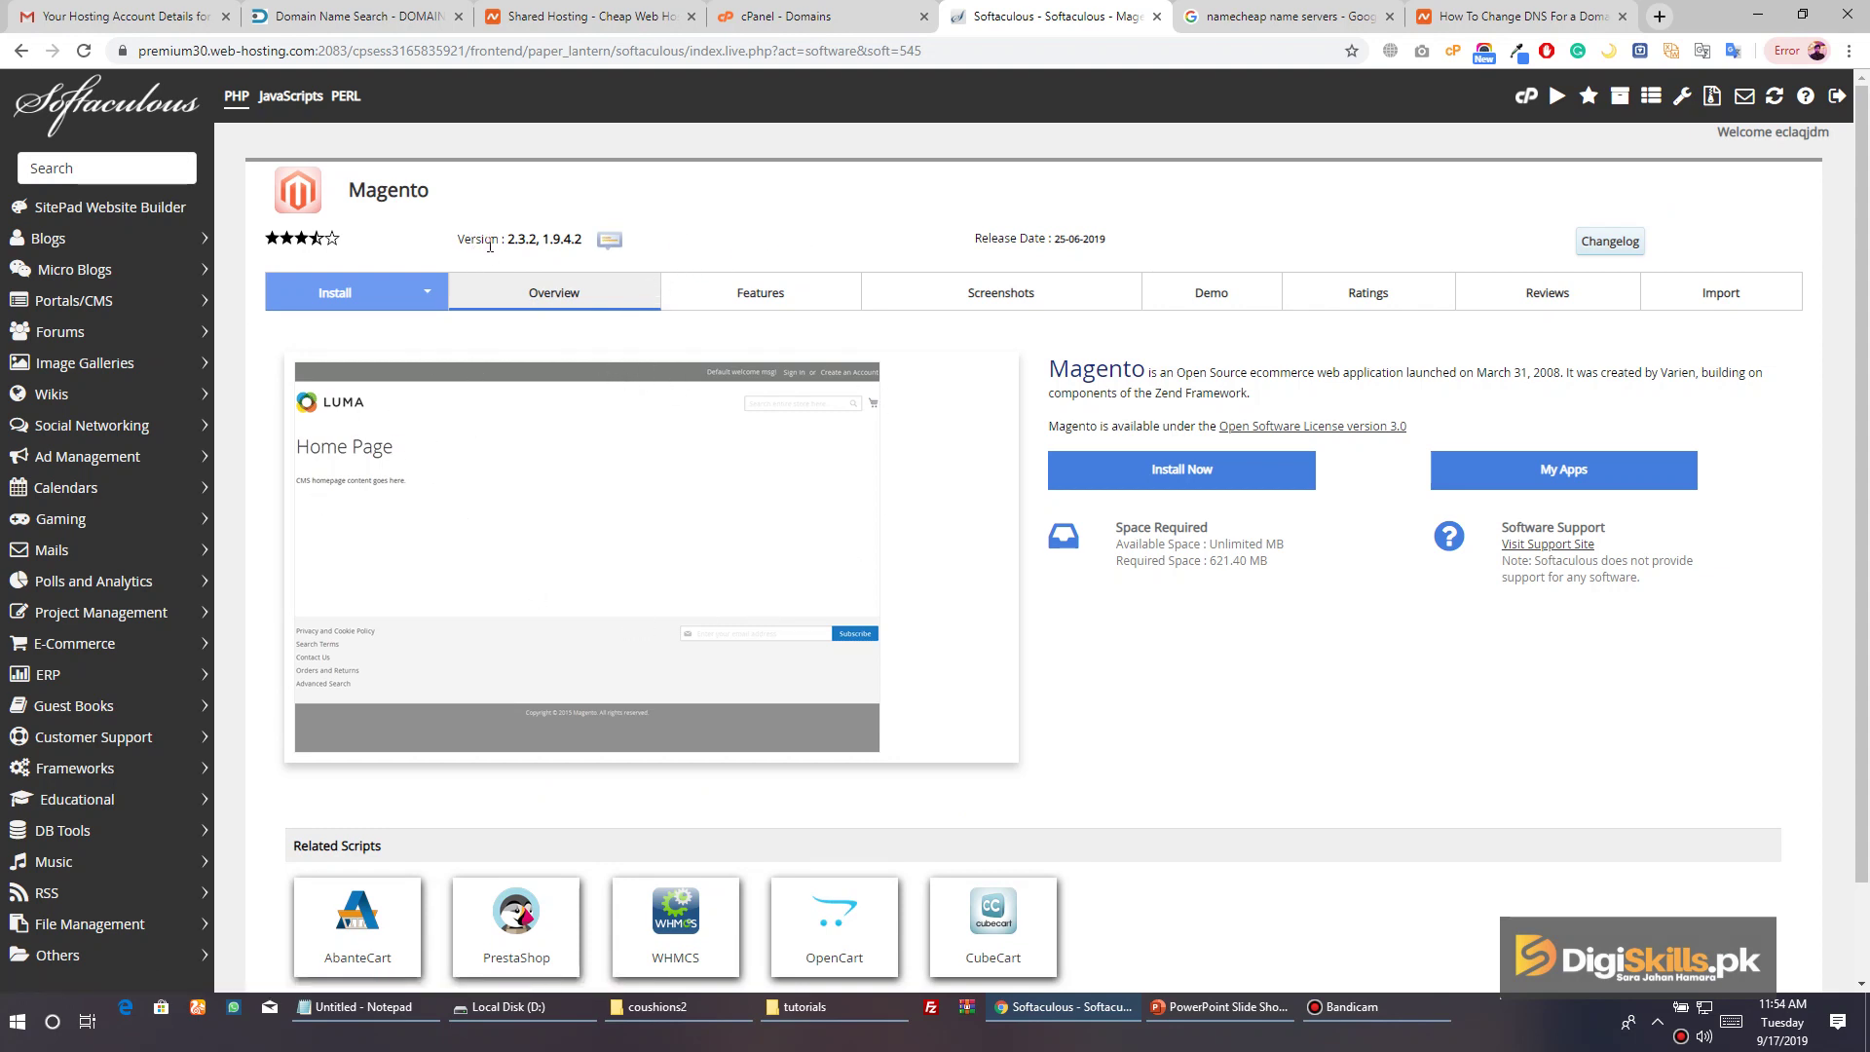
pyautogui.moveTo(511, 243); pyautogui.dragTo(538, 241)
pyautogui.doubleClick(548, 243)
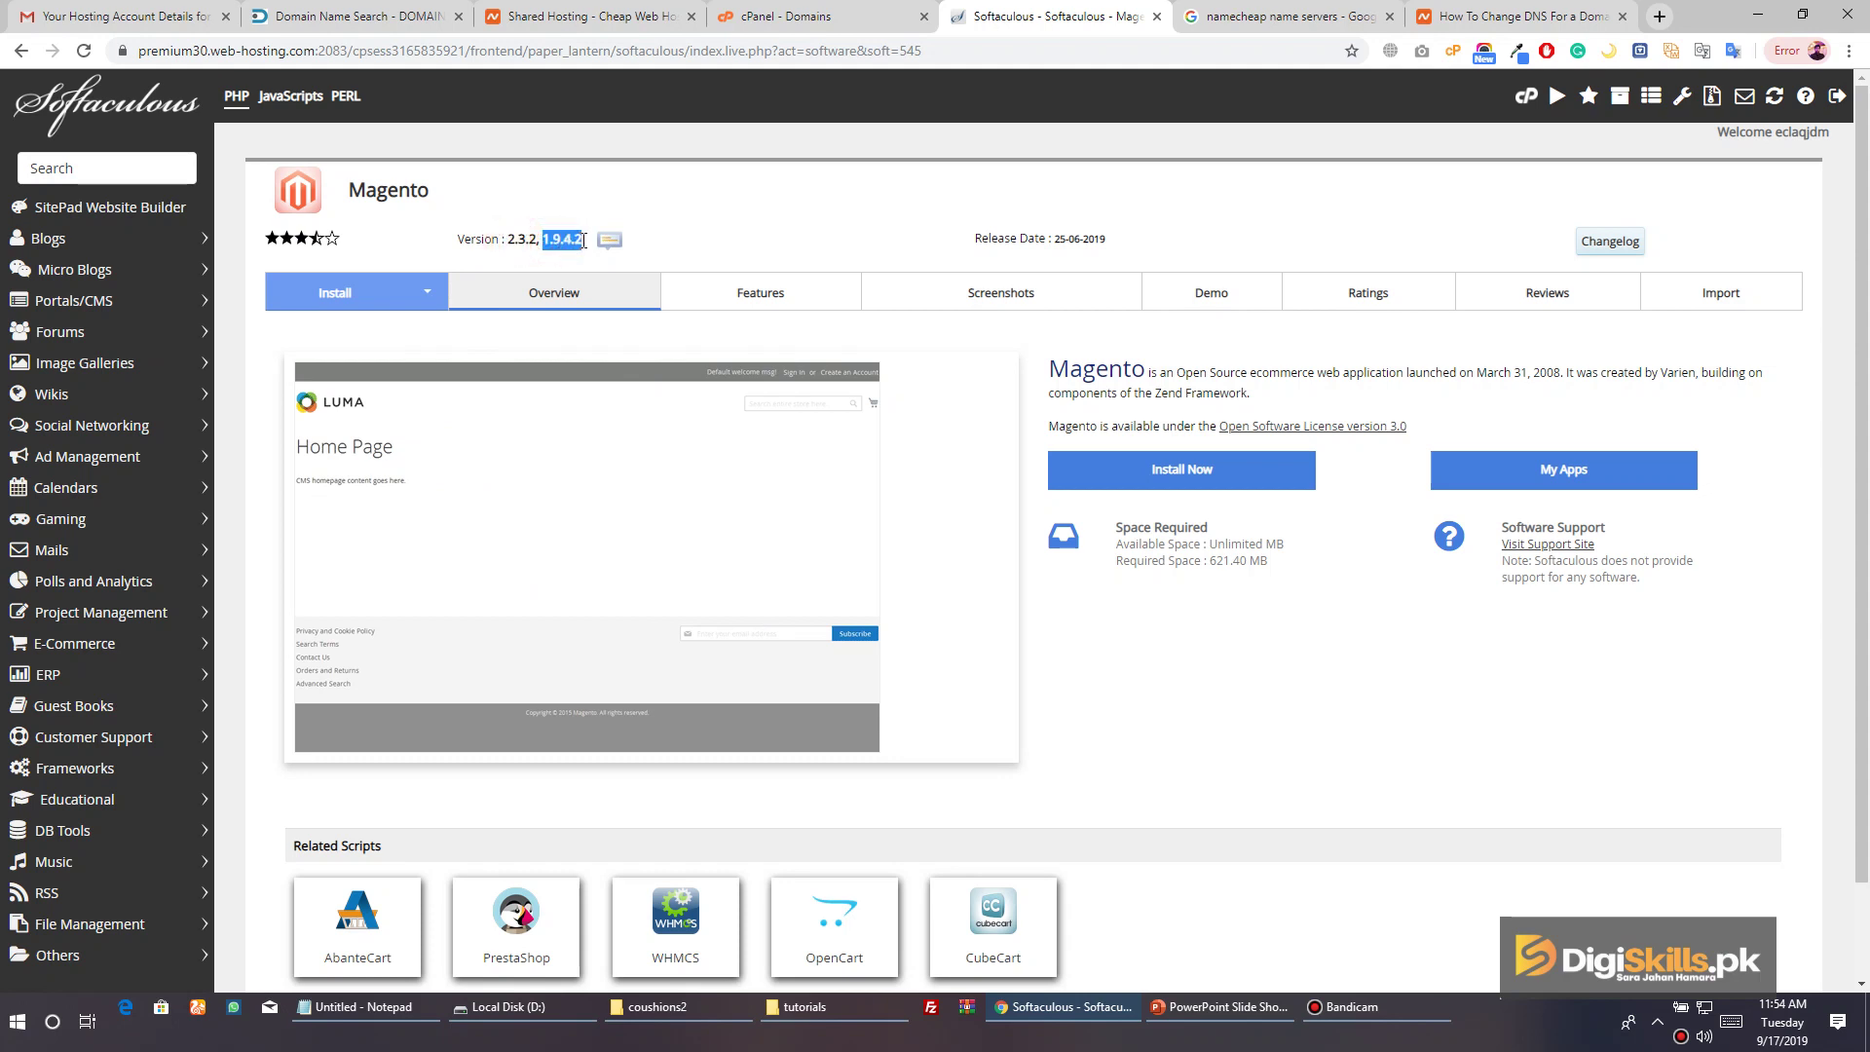
pyautogui.click(1334, 239)
pyautogui.scroll(-2, 1247, 292)
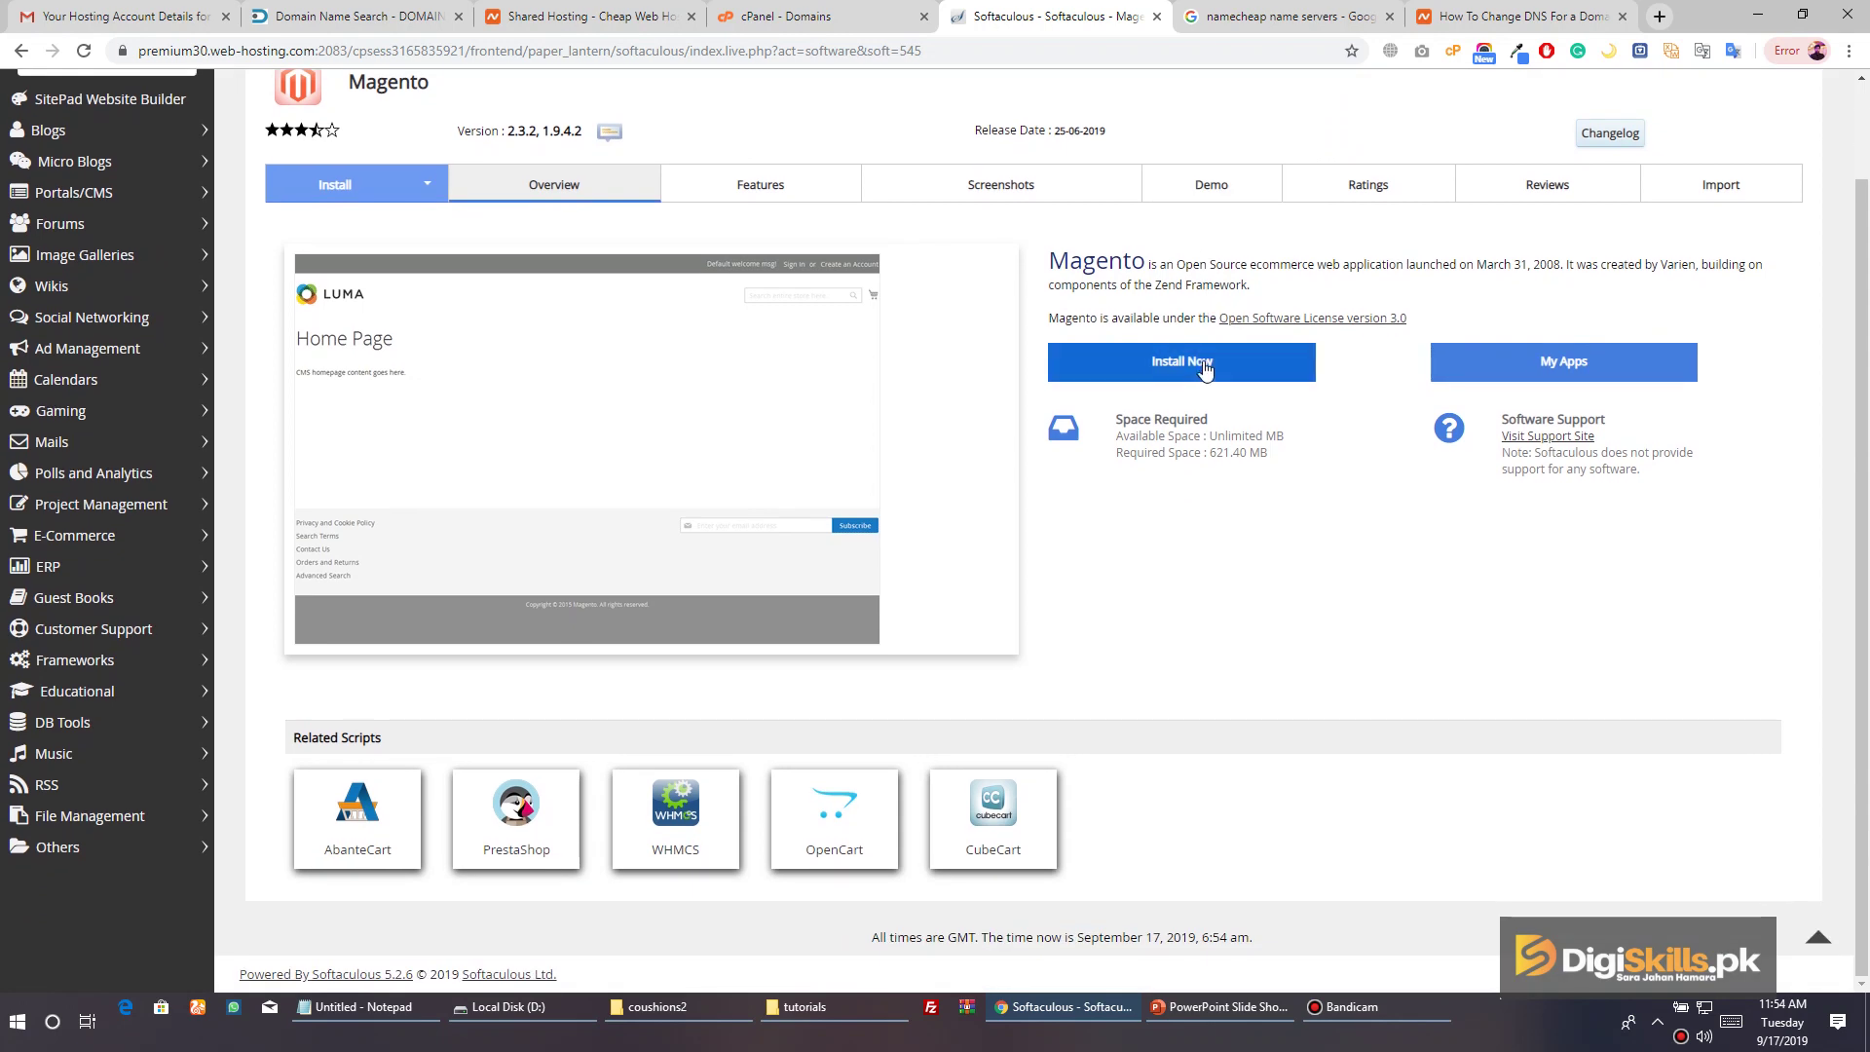
pyautogui.scroll(2, 1204, 368)
pyautogui.click(1205, 467)
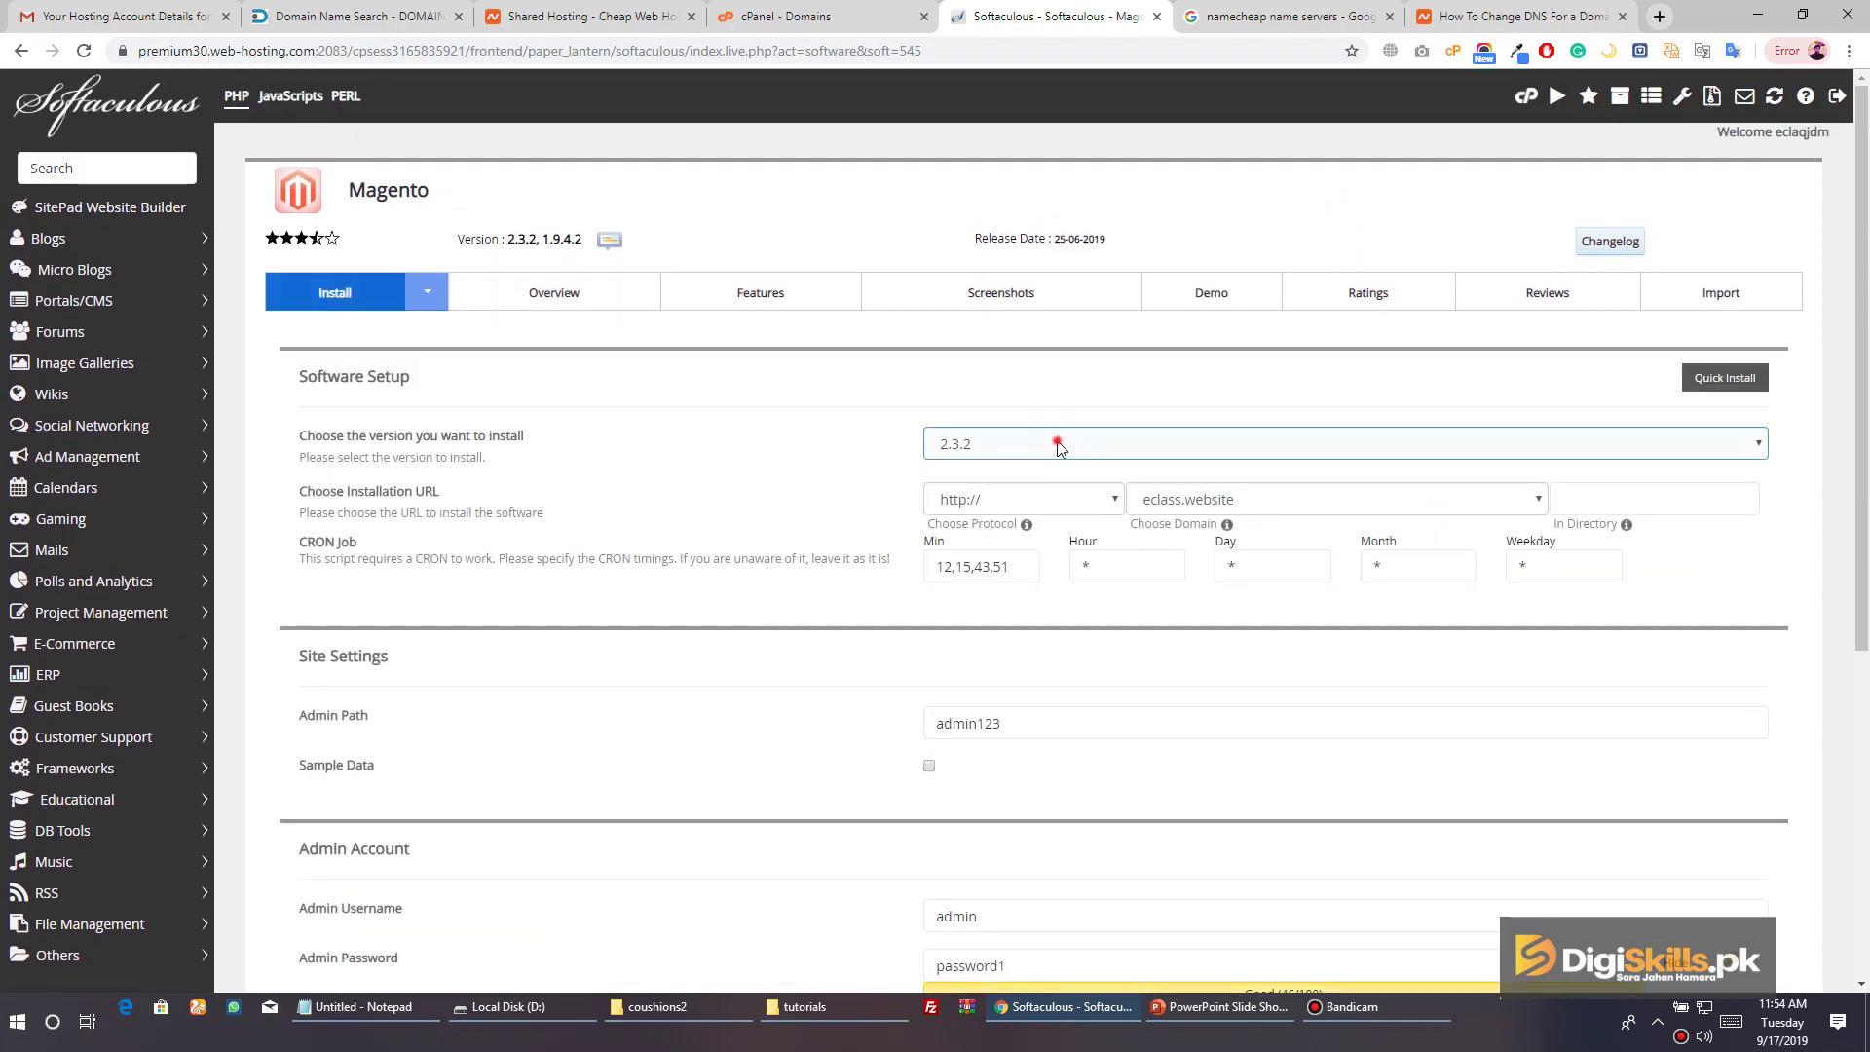
pyautogui.click(1058, 445)
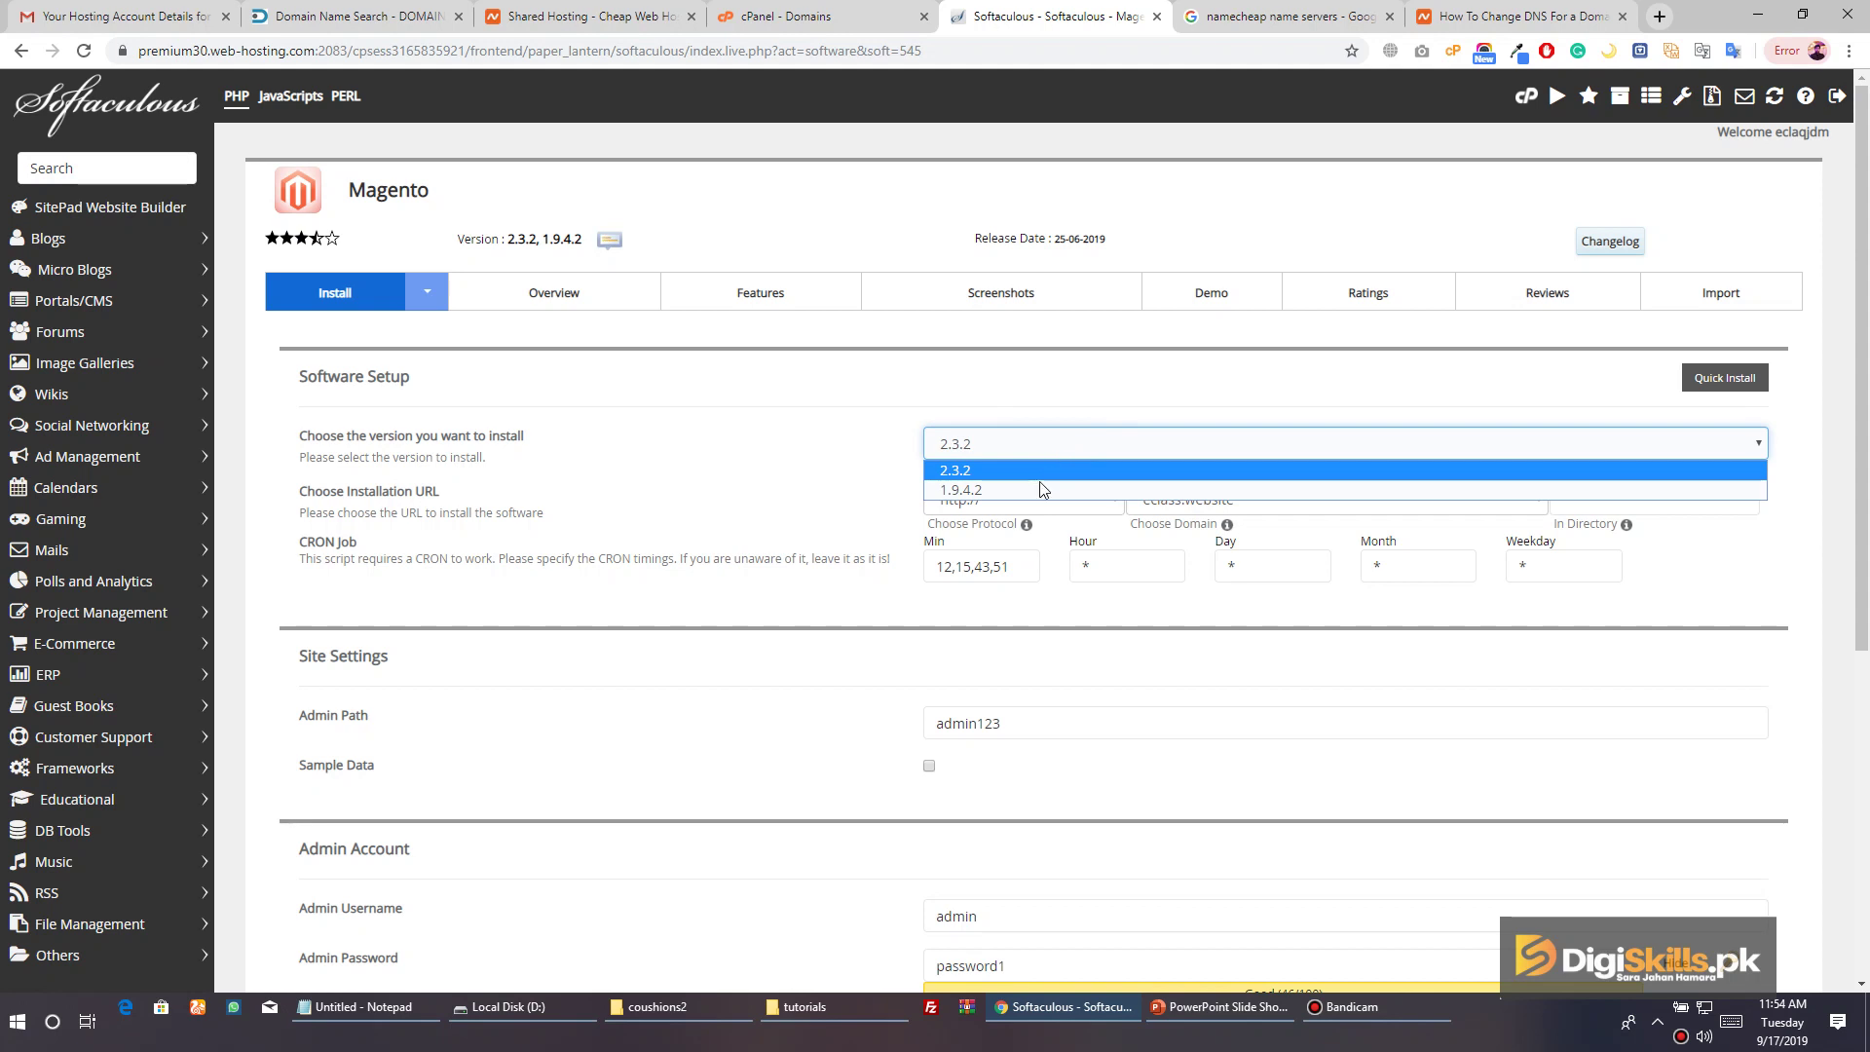
pyautogui.click(1036, 469)
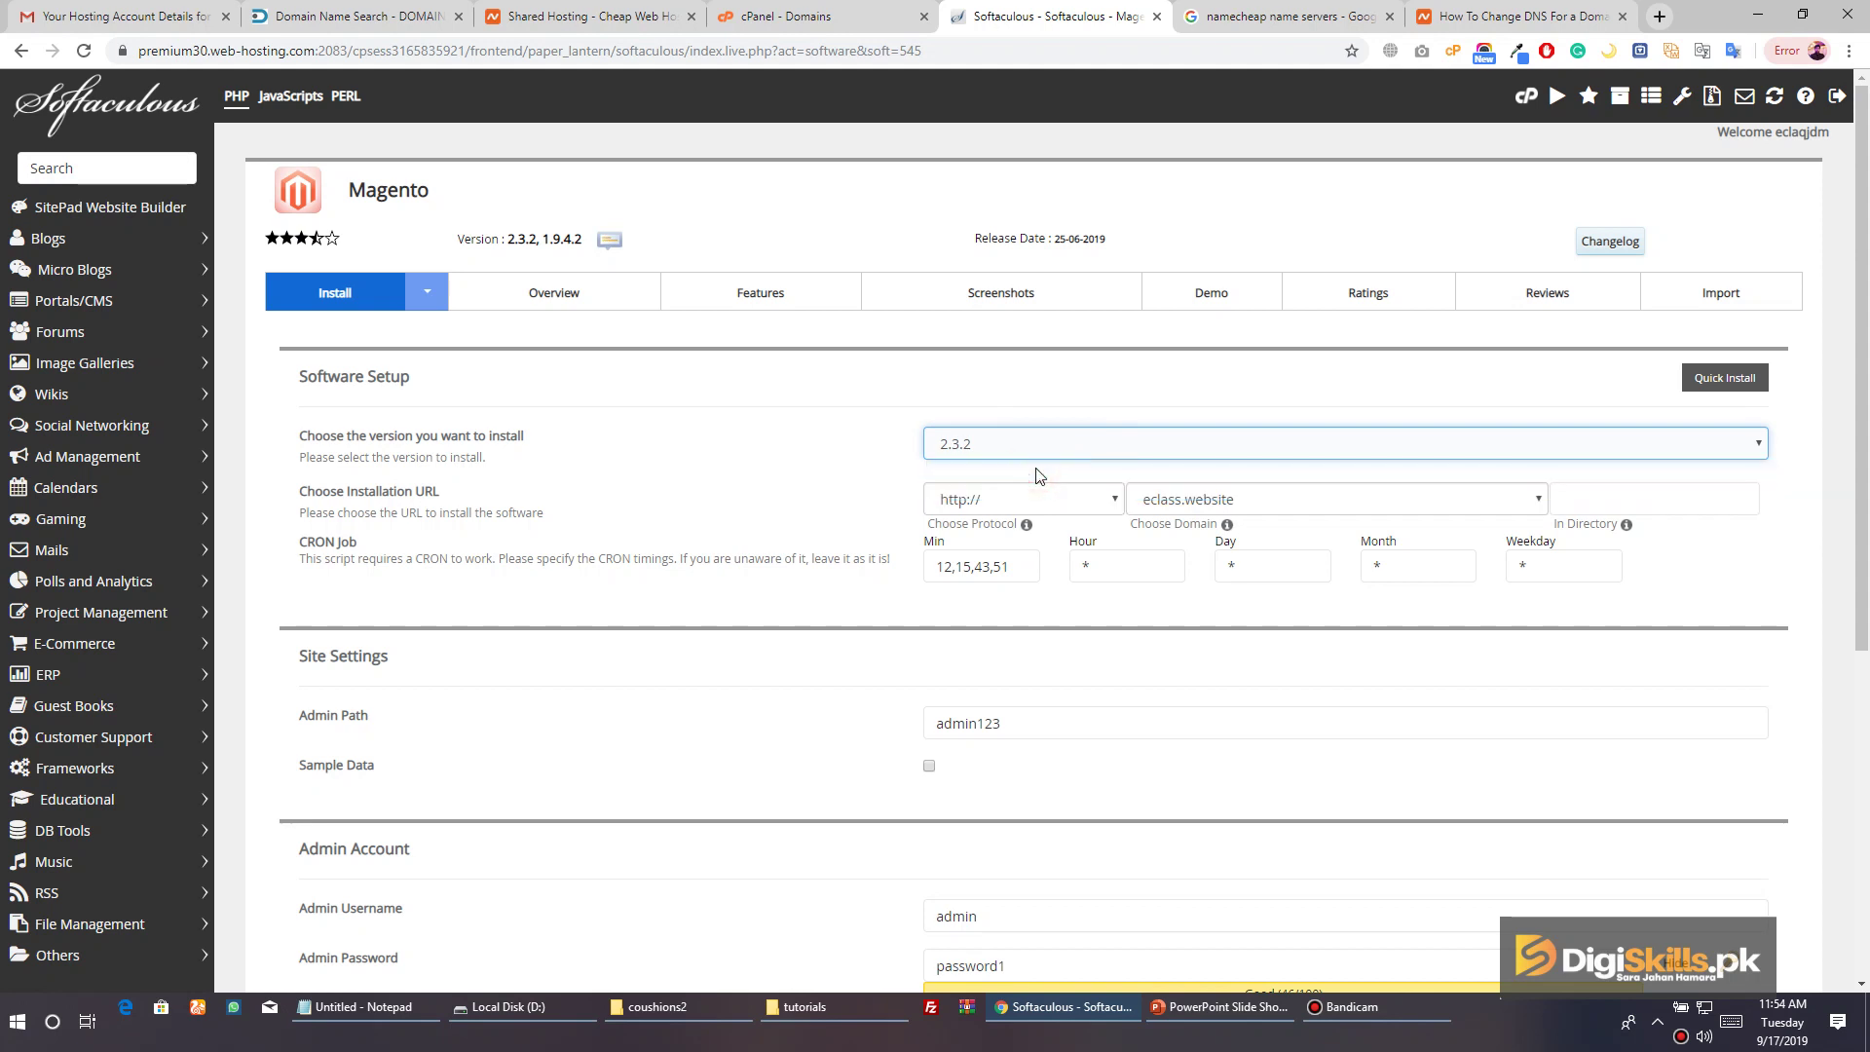
pyautogui.click(978, 501)
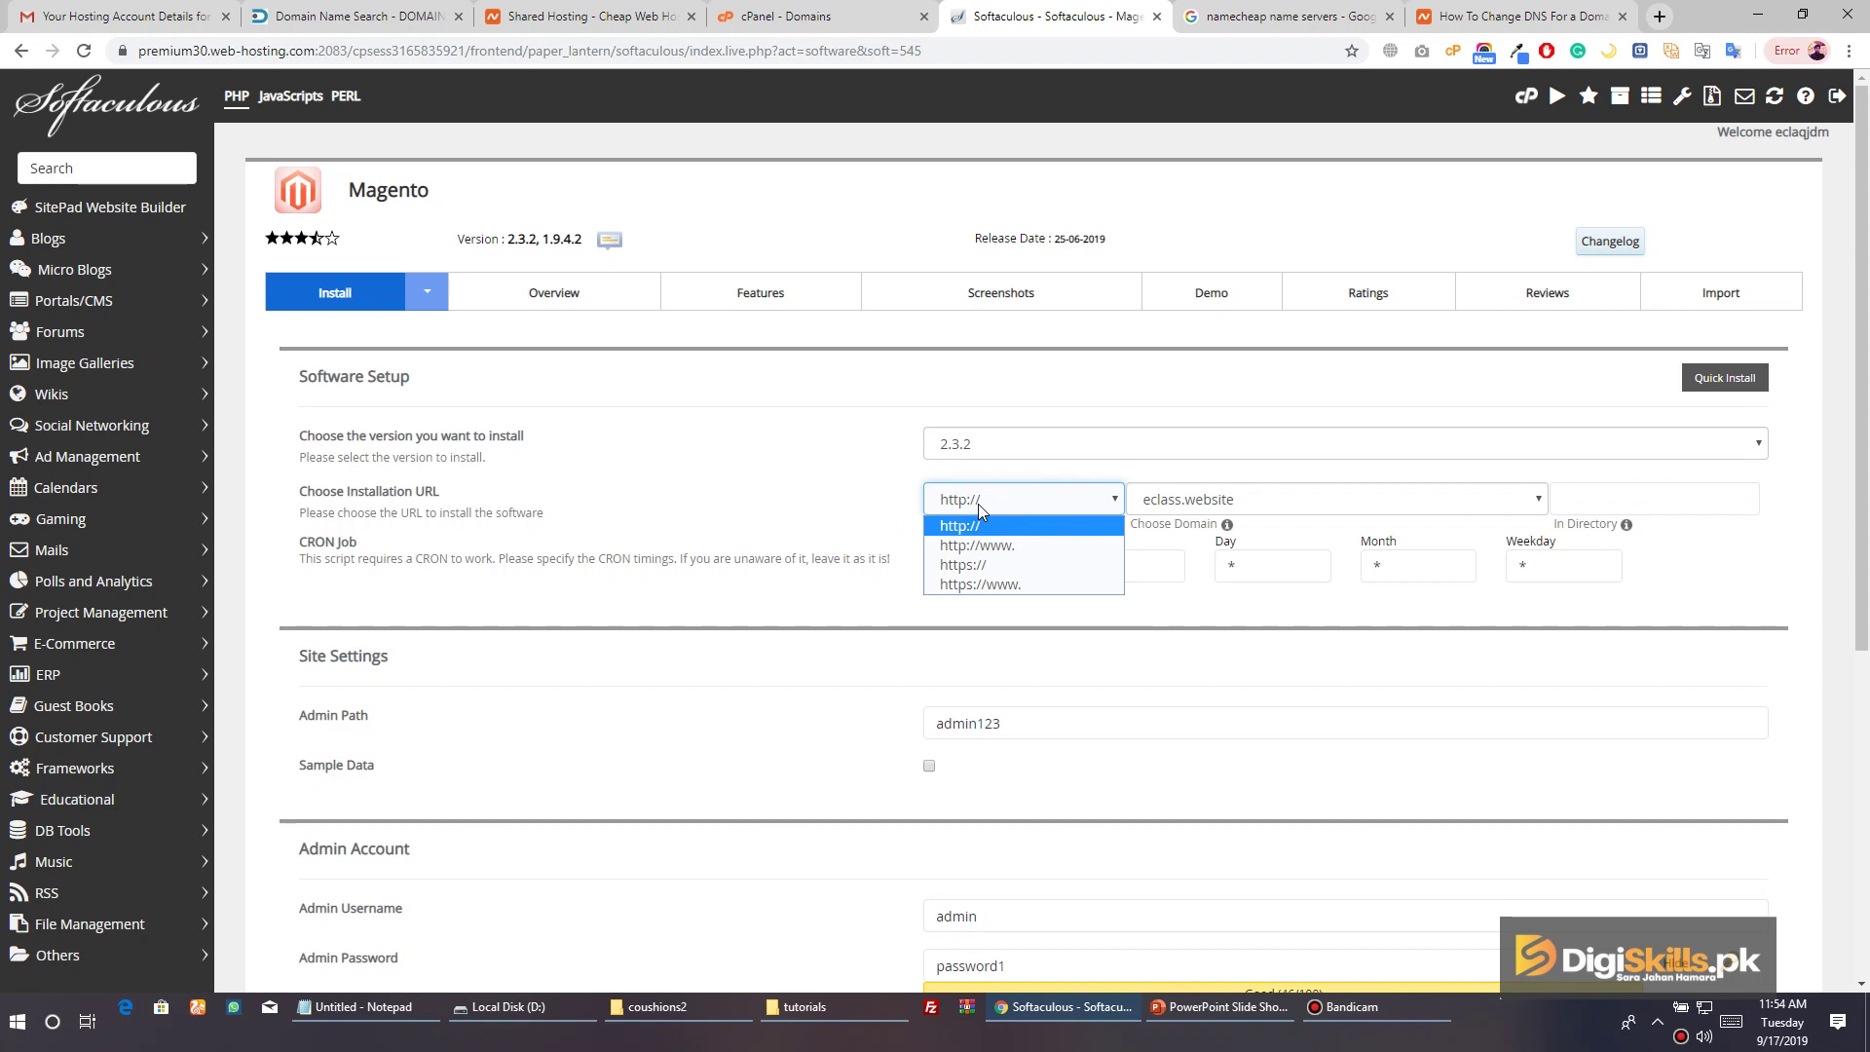
pyautogui.click(978, 505)
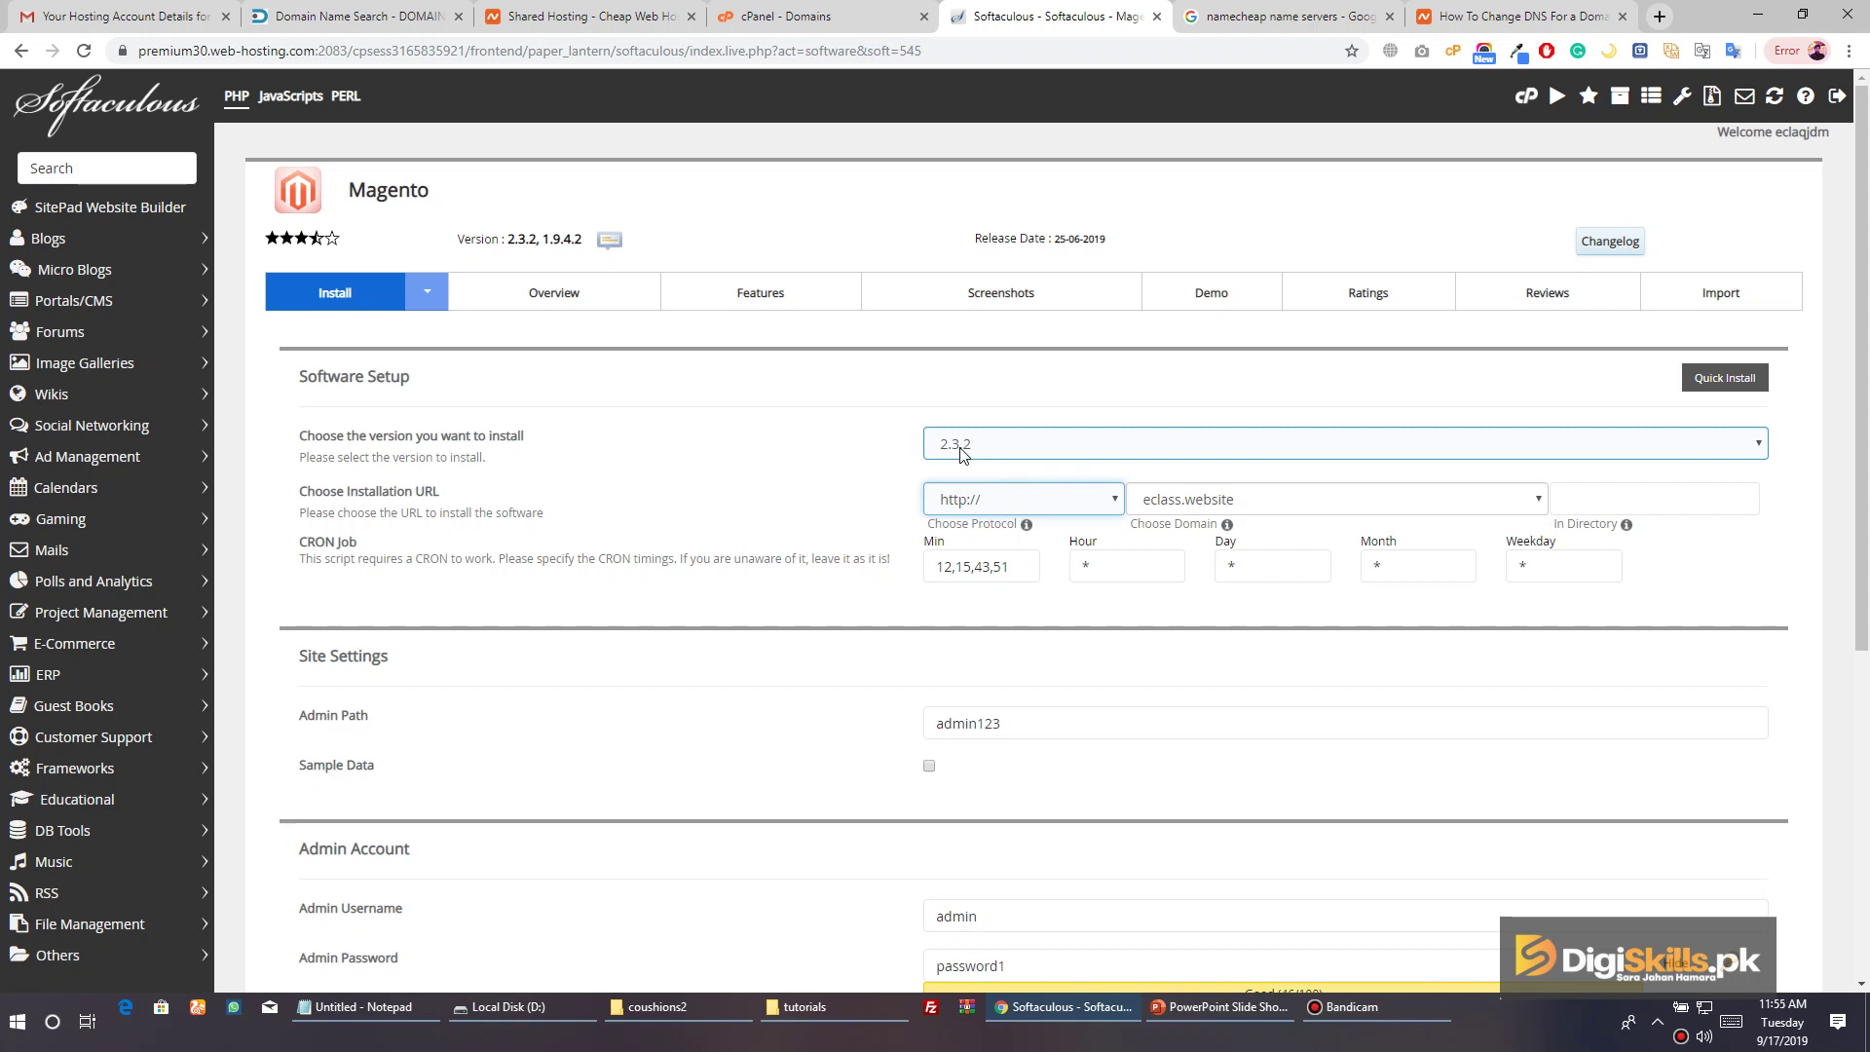
pyautogui.click(1021, 500)
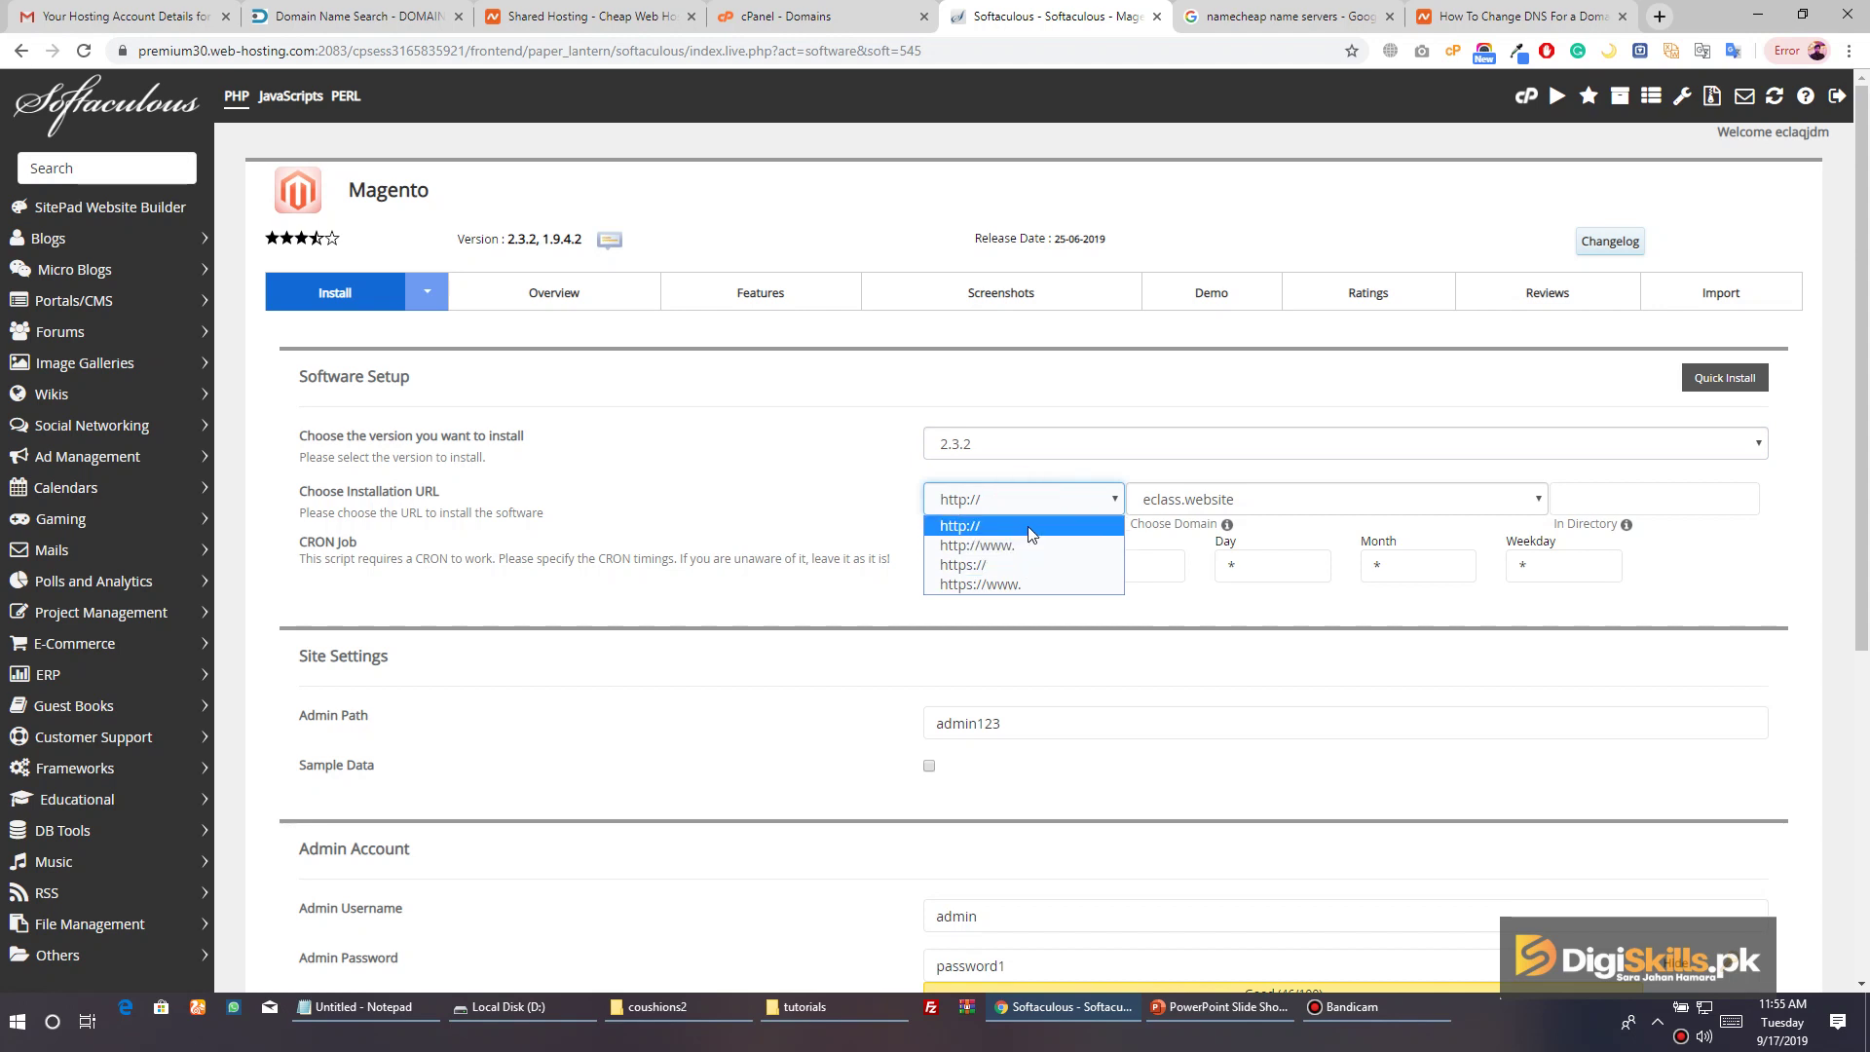
pyautogui.click(1027, 526)
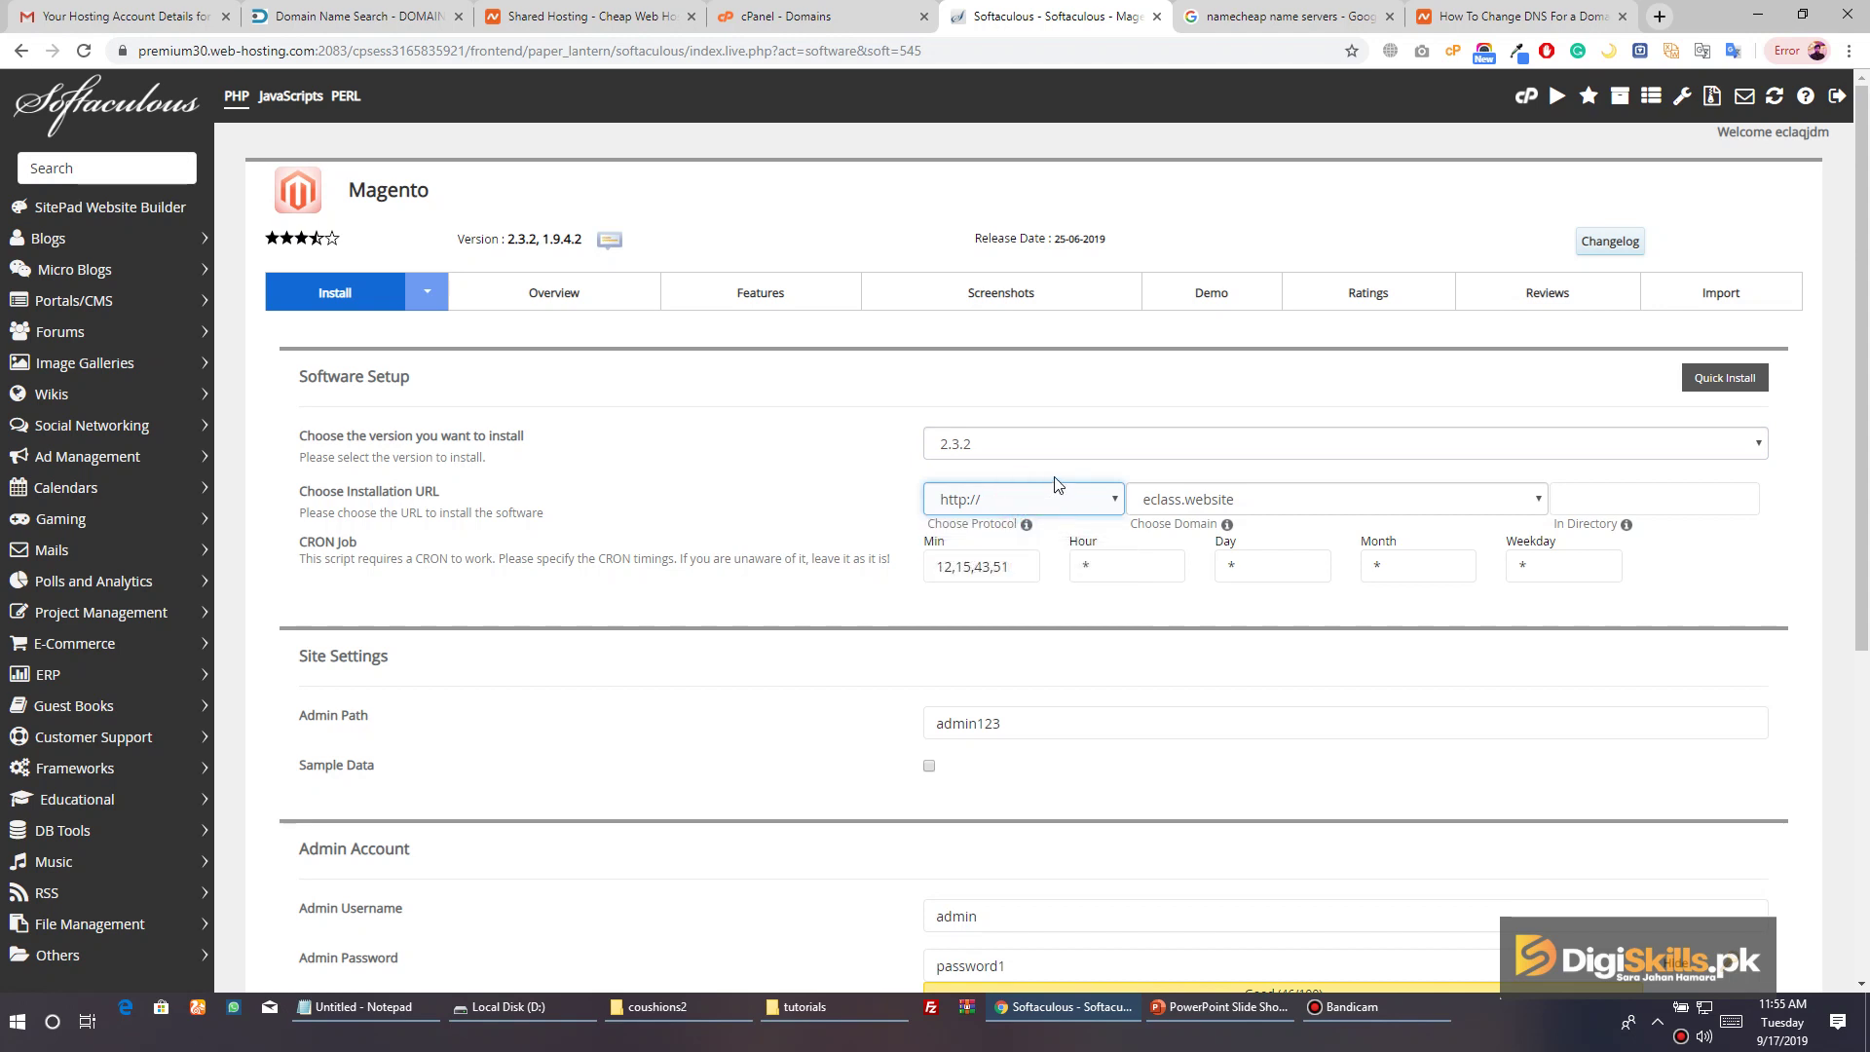
# Choose vaoo.pk as the install domain and enter '/' in the install directory field
pyautogui.click(1251, 502)
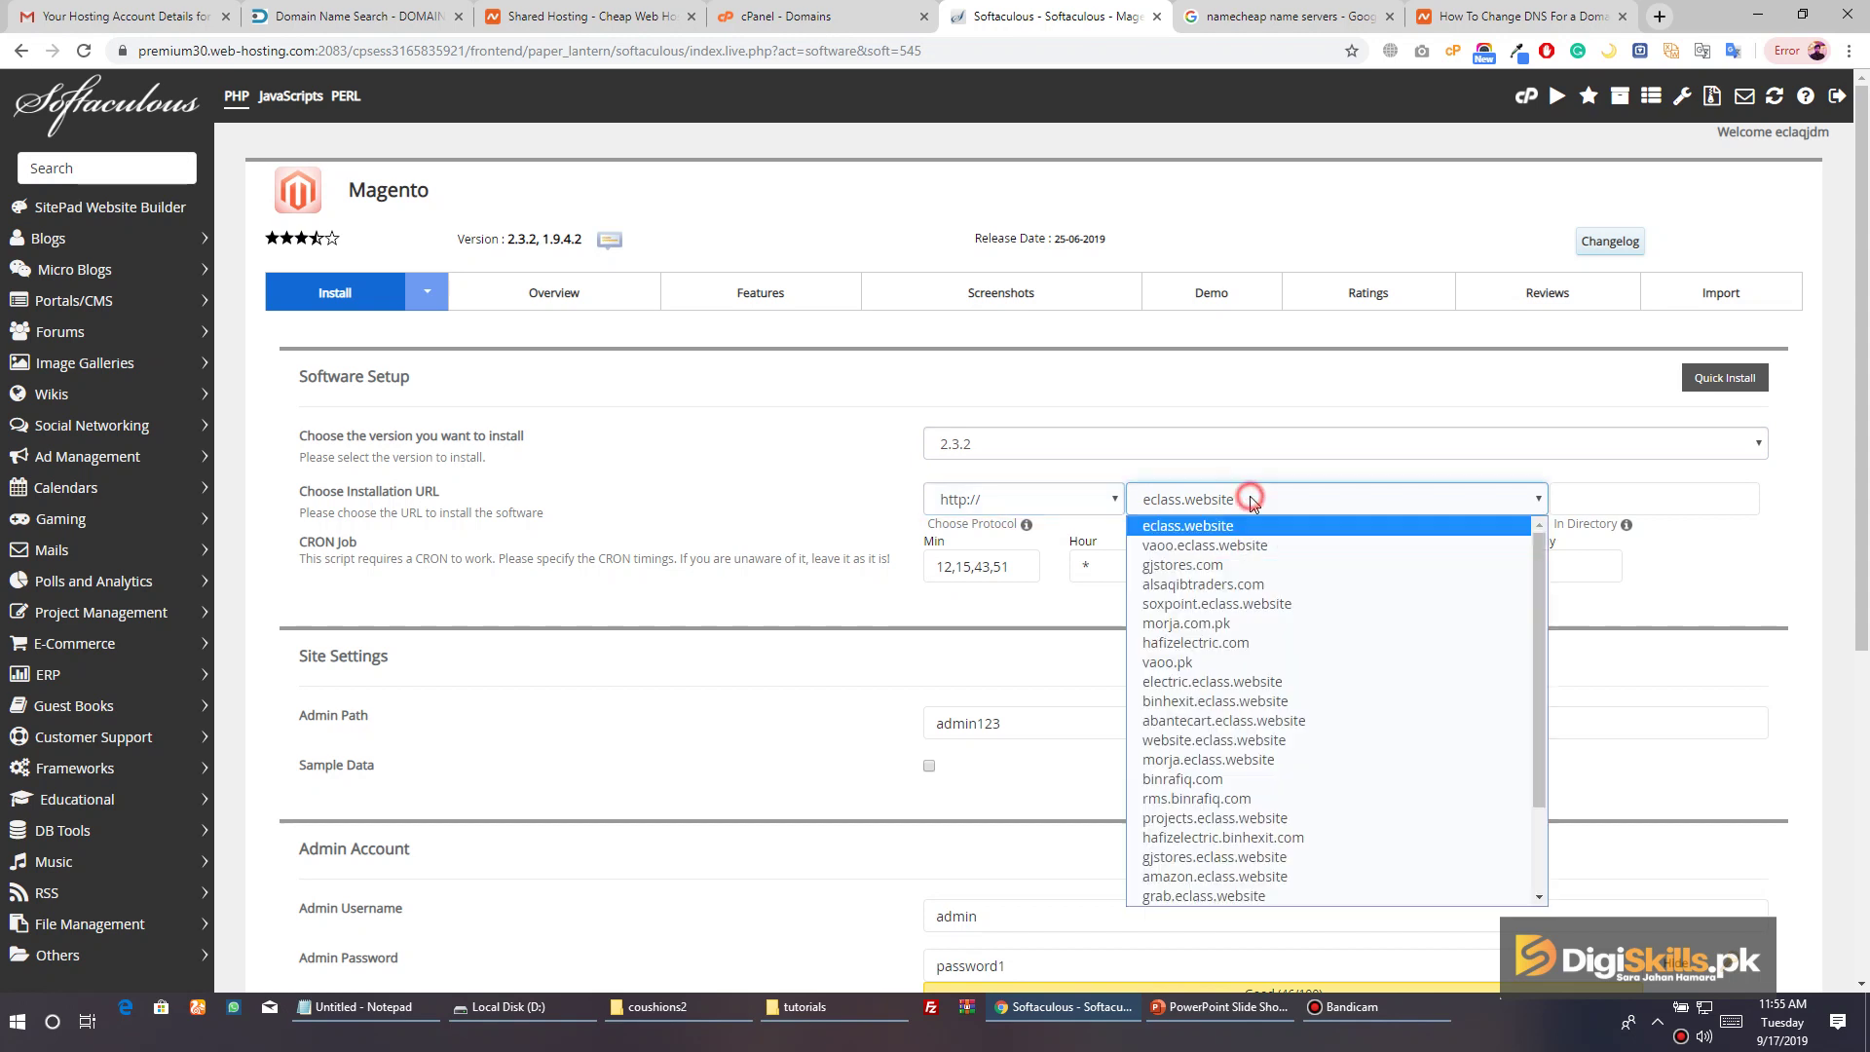
pyautogui.write('vaoo.pk')
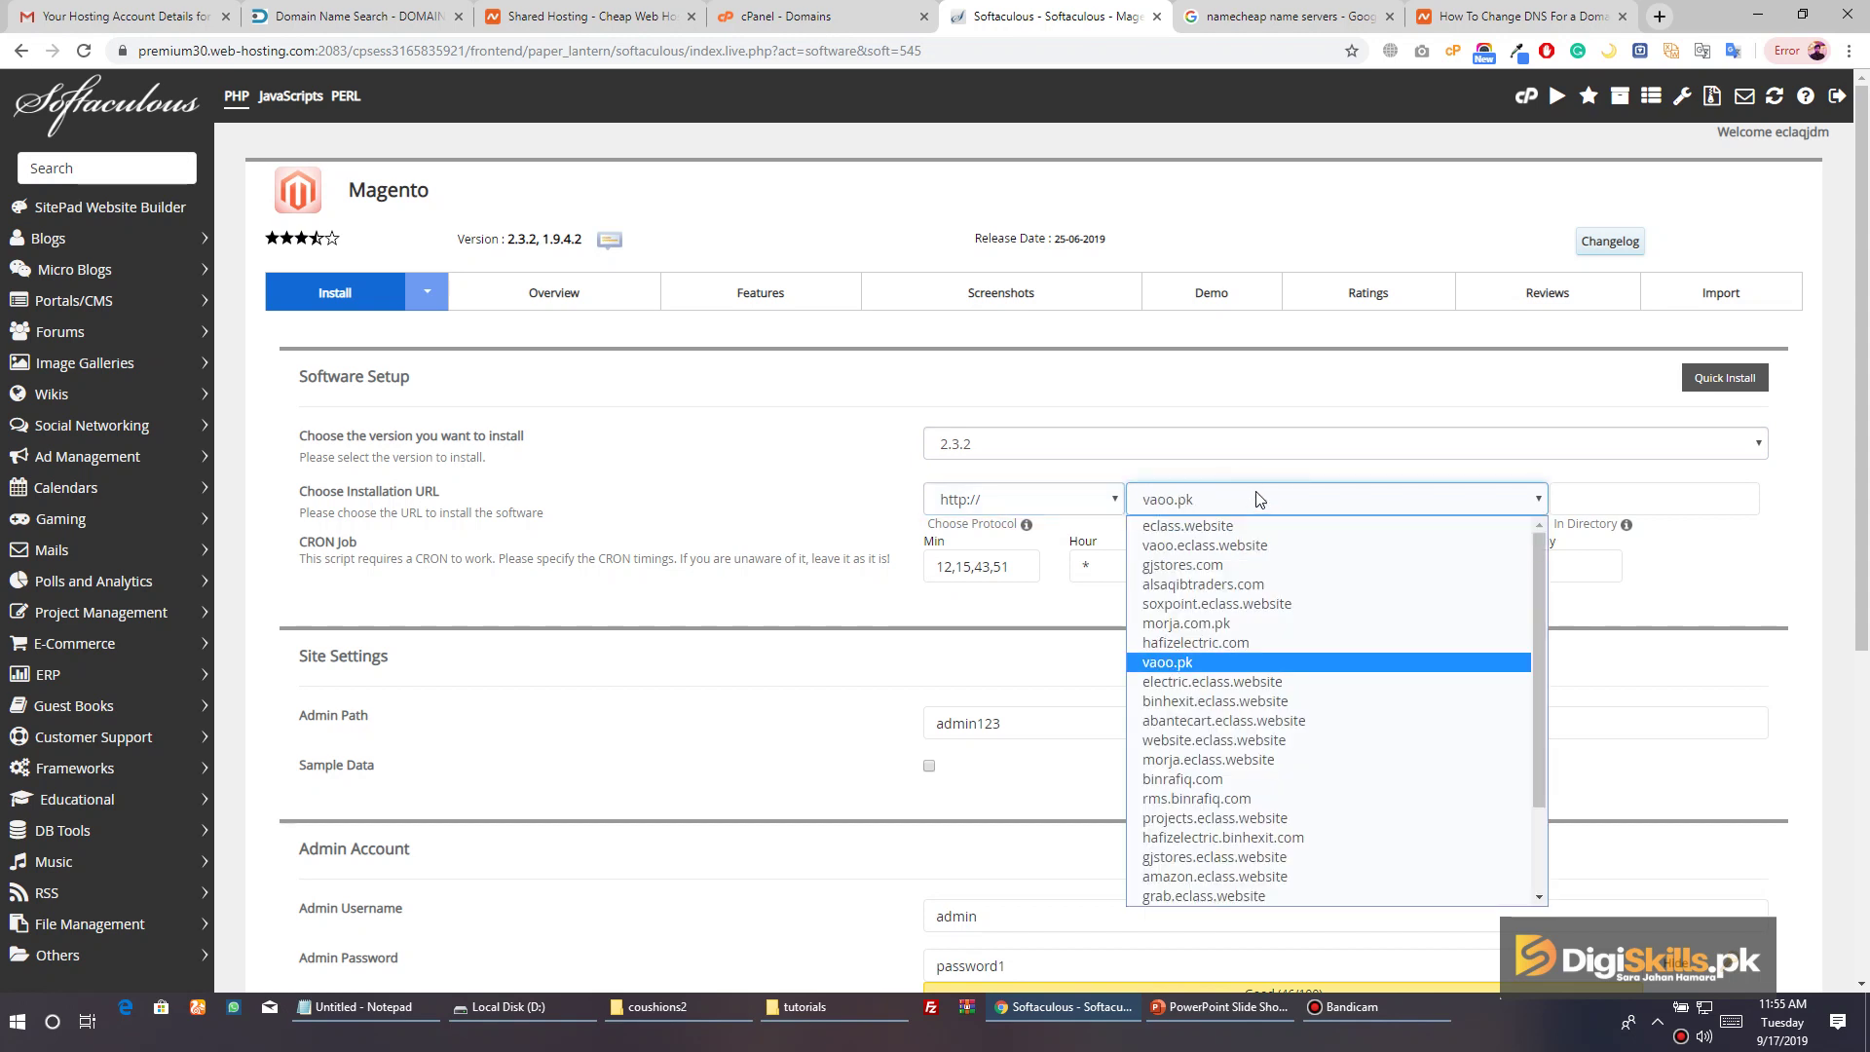
pyautogui.click(1187, 663)
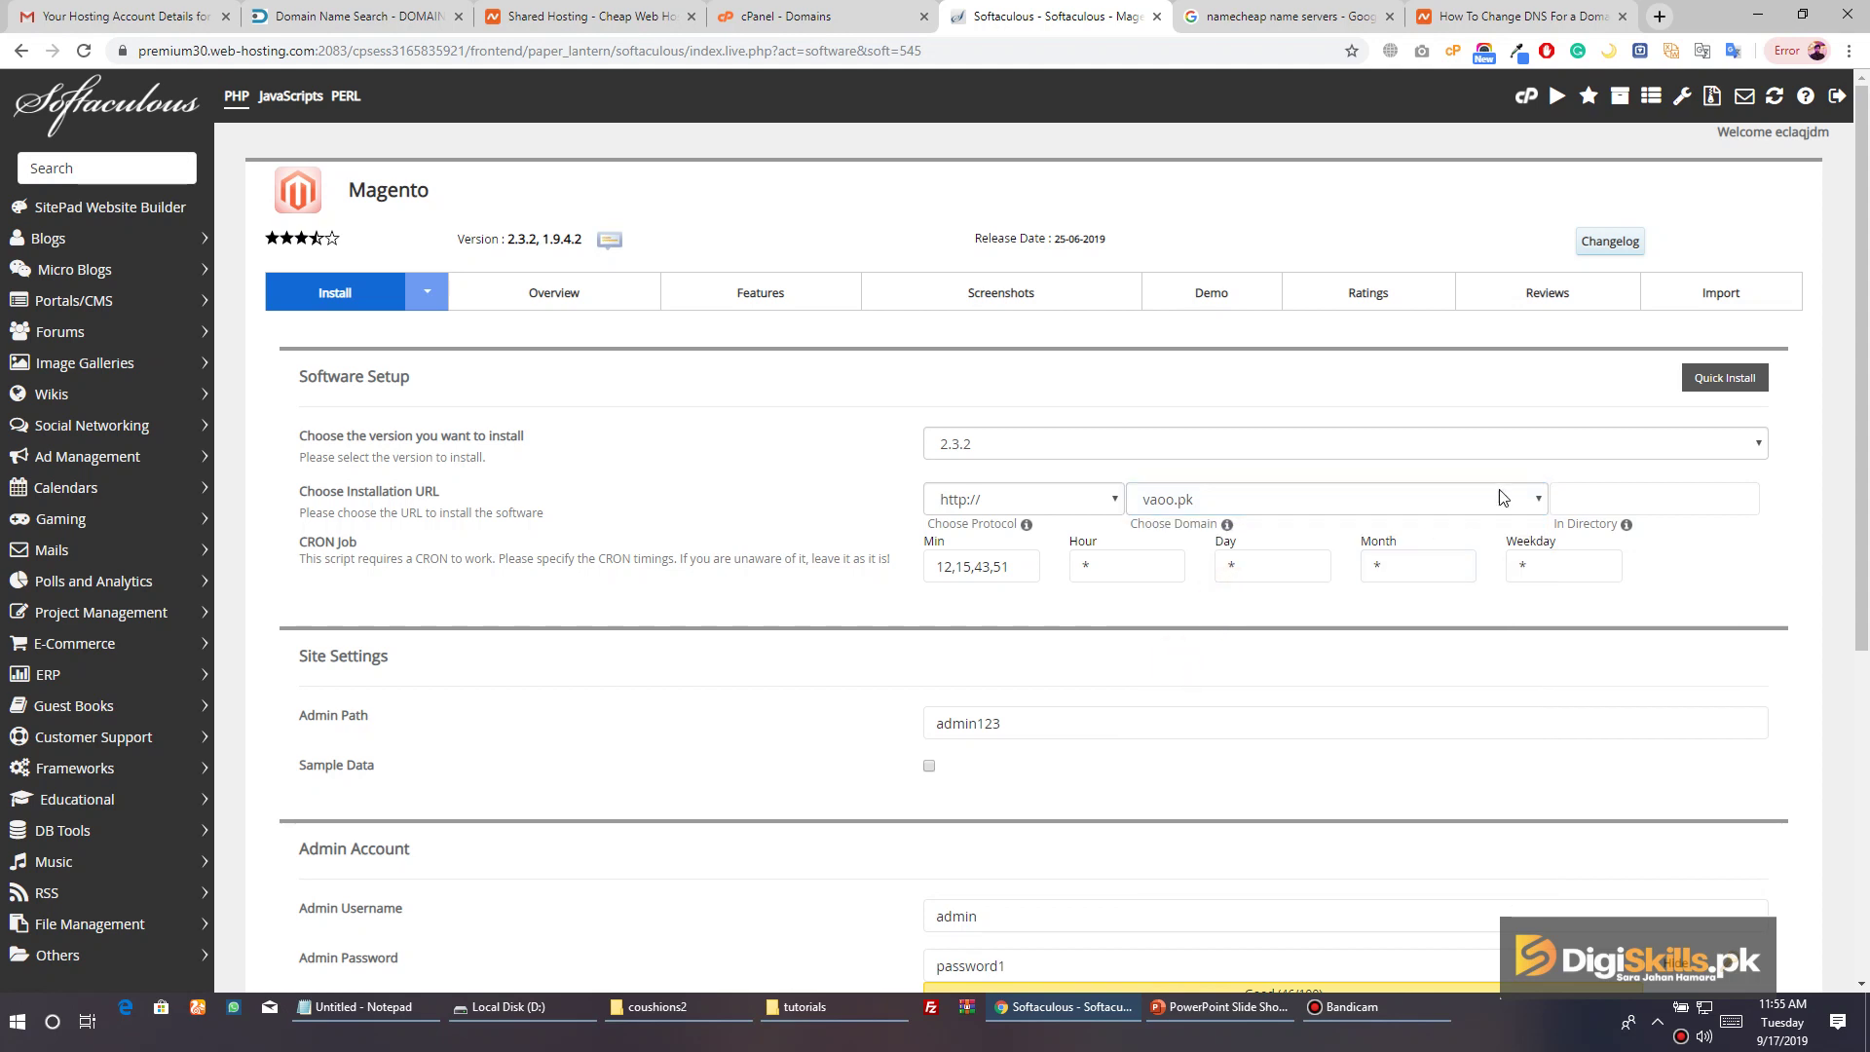
pyautogui.click(1596, 492)
pyautogui.click(1595, 492)
pyautogui.write('/')
pyautogui.click(1725, 573)
# Leave the CRON timing fields at their default values
pyautogui.click(981, 566)
pyautogui.click(1418, 566)
pyautogui.click(966, 579)
pyautogui.click(981, 587)
pyautogui.scroll(-1, 981, 586)
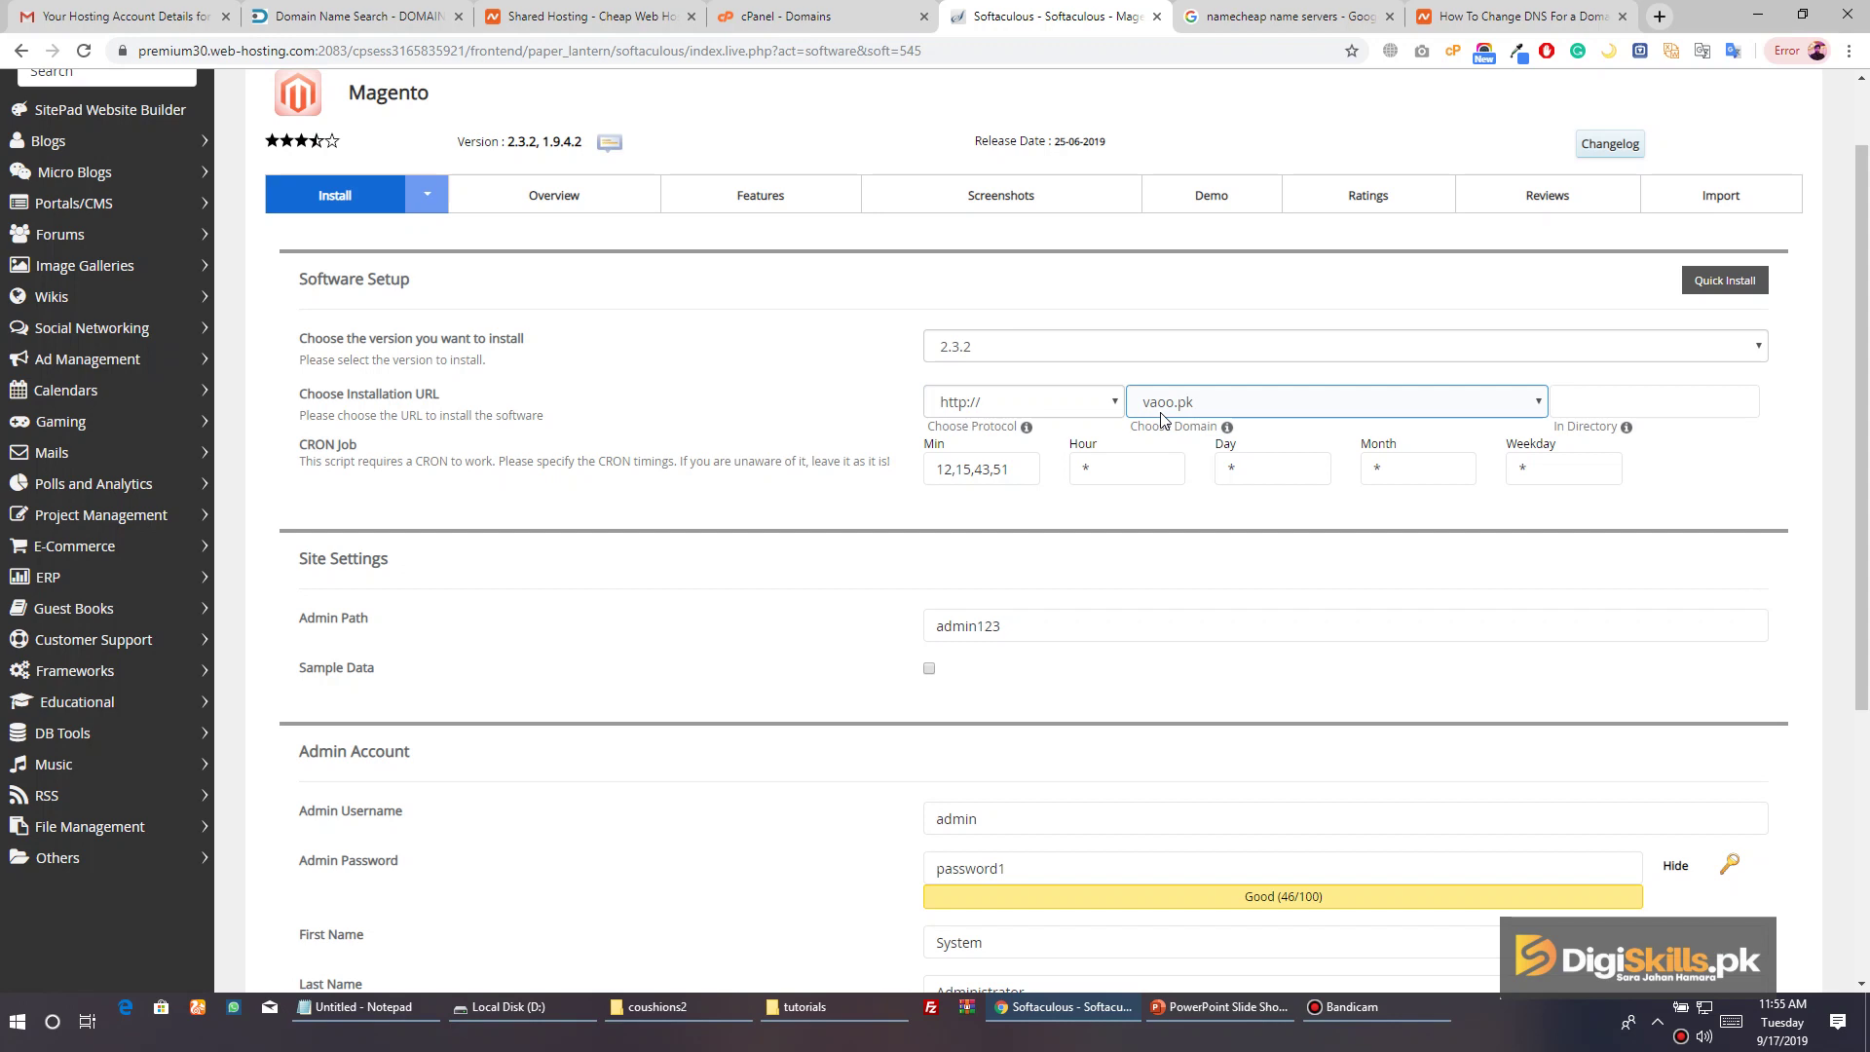
pyautogui.scroll(-2, 419, 575)
# Replace the admin path admin123 with admin and enable sample data
pyautogui.click(304, 429)
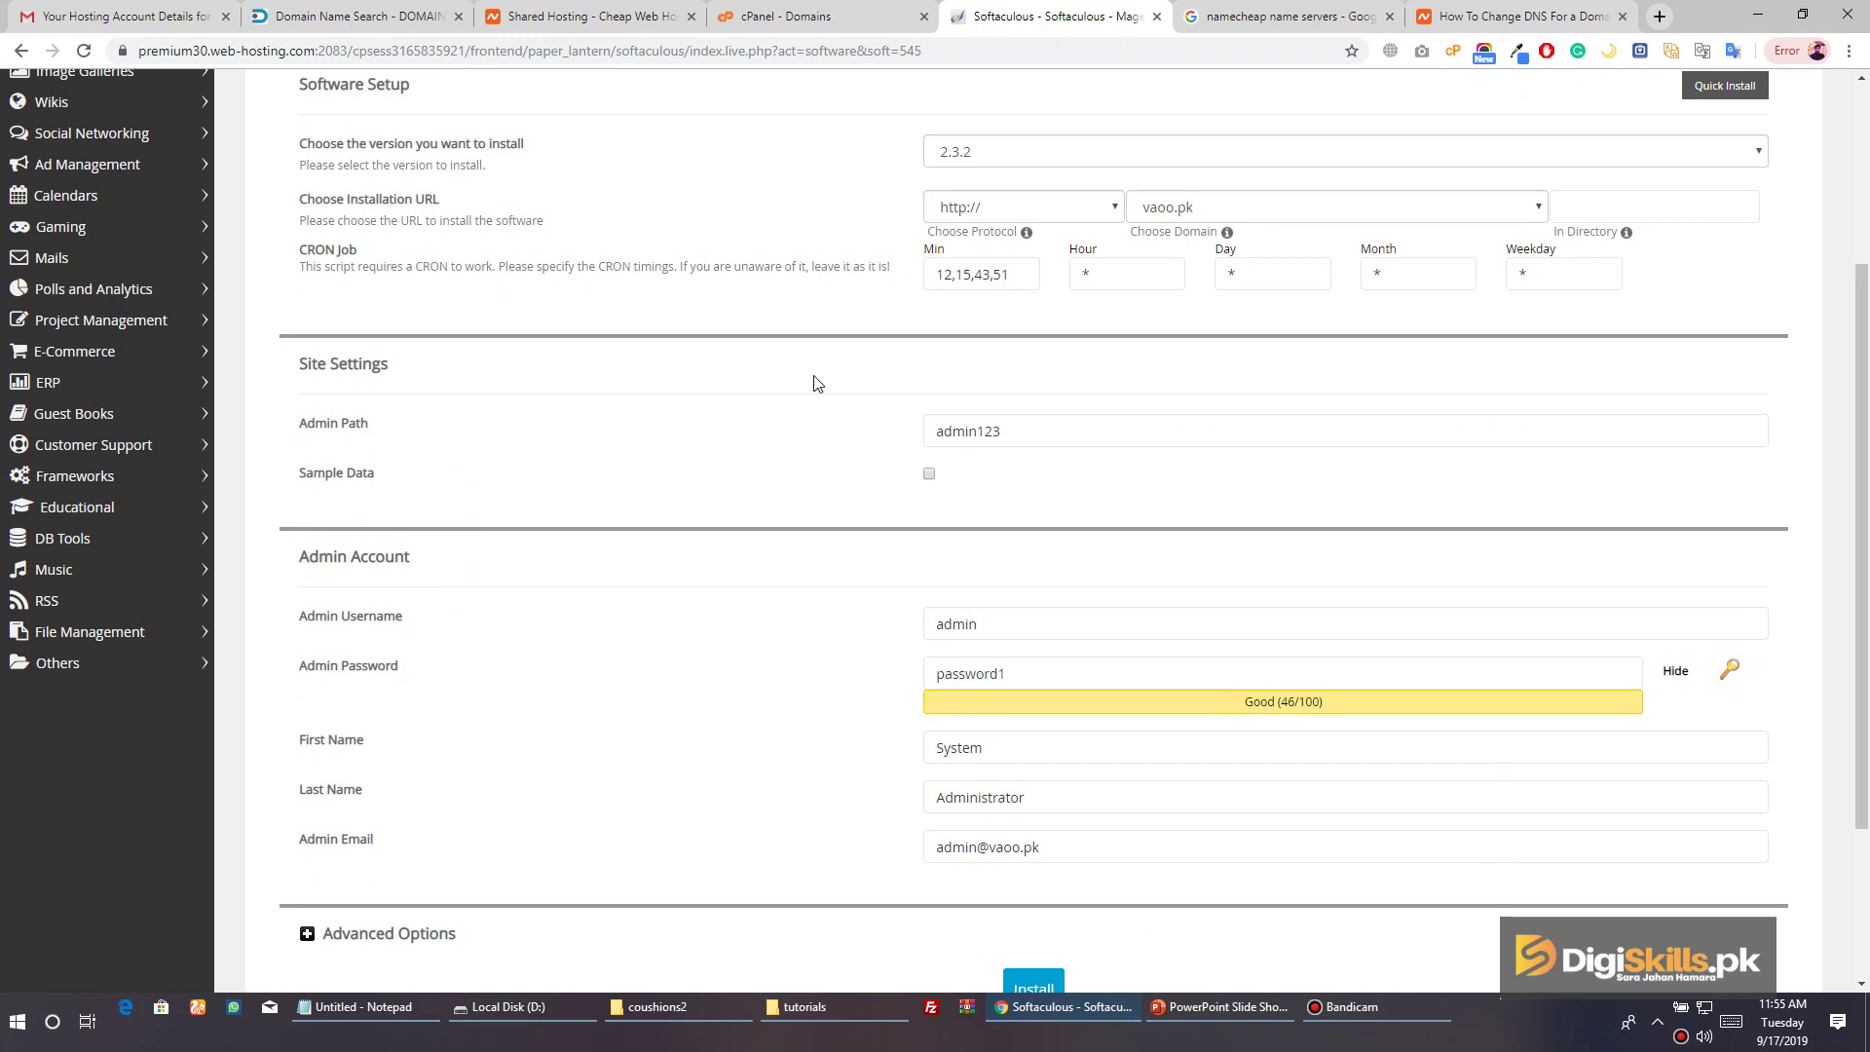
pyautogui.doubleClick(1043, 431)
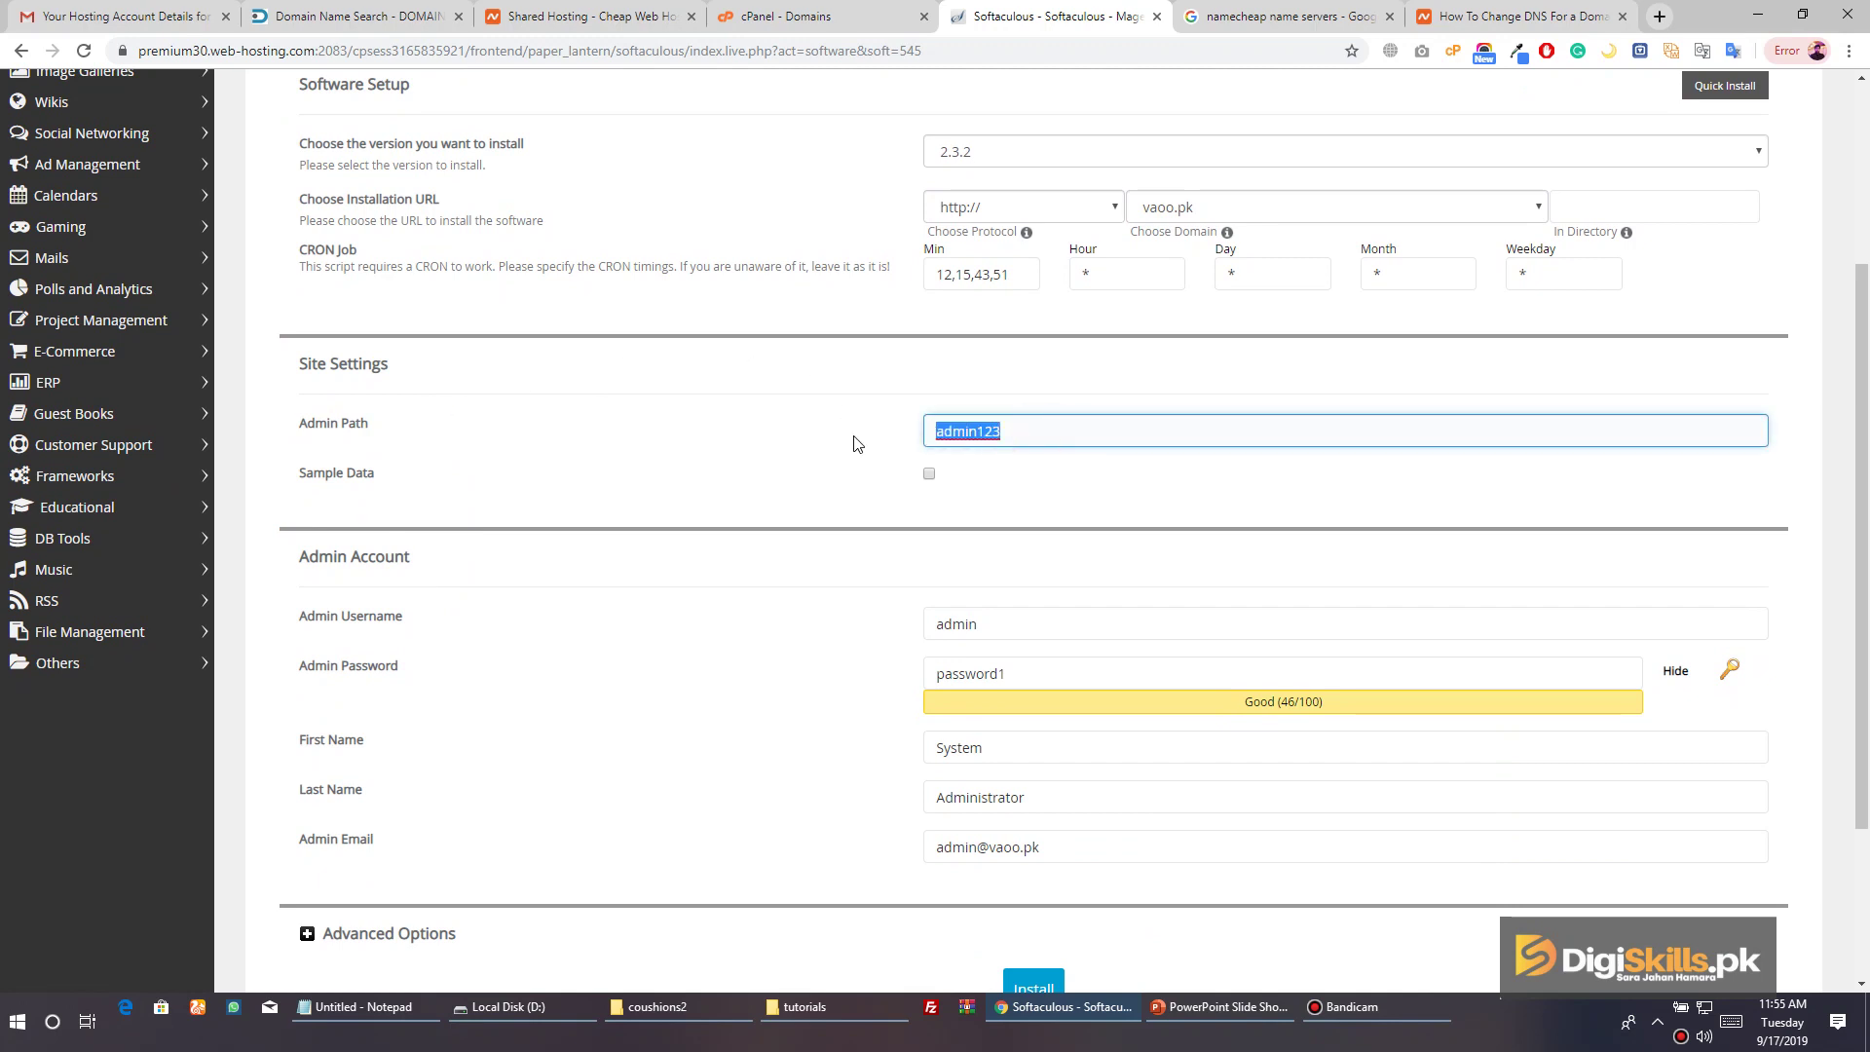
pyautogui.write('admin')
pyautogui.click(928, 473)
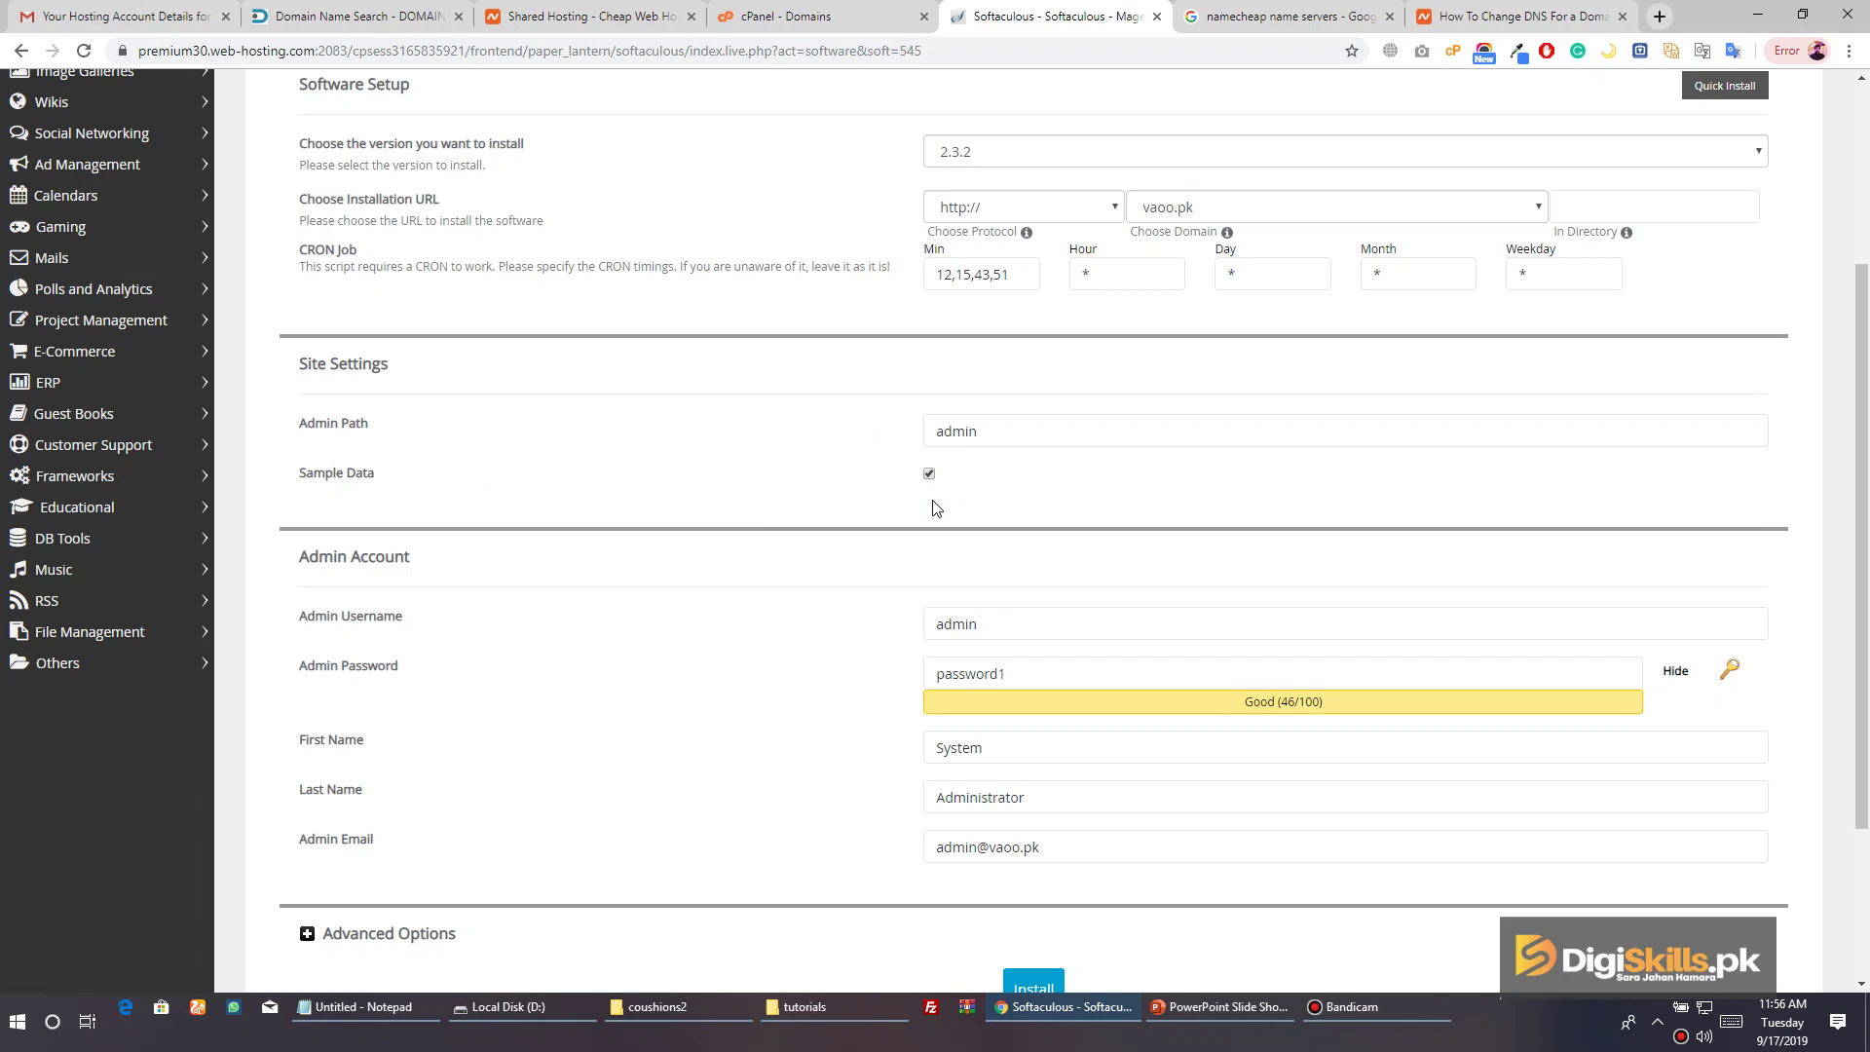
pyautogui.scroll(-3, 893, 535)
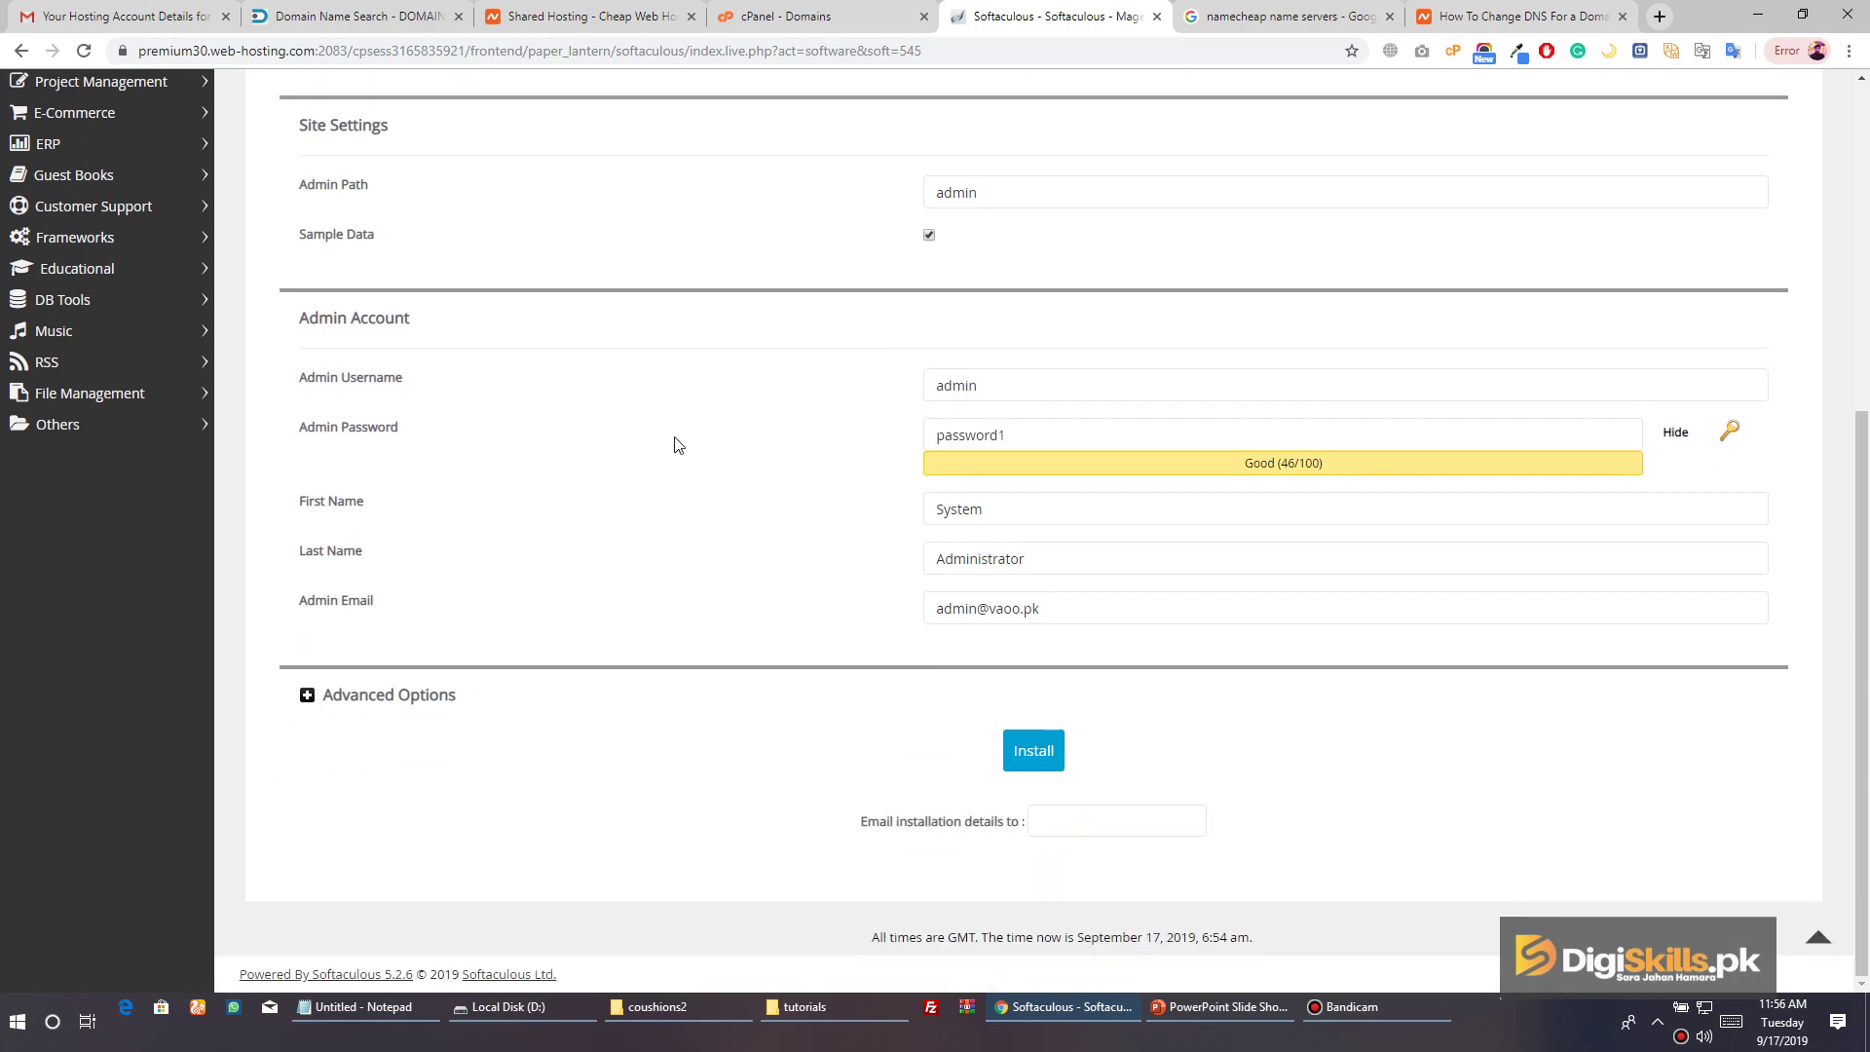
# Keep the username admin and enter a new admin password
pyautogui.click(974, 388)
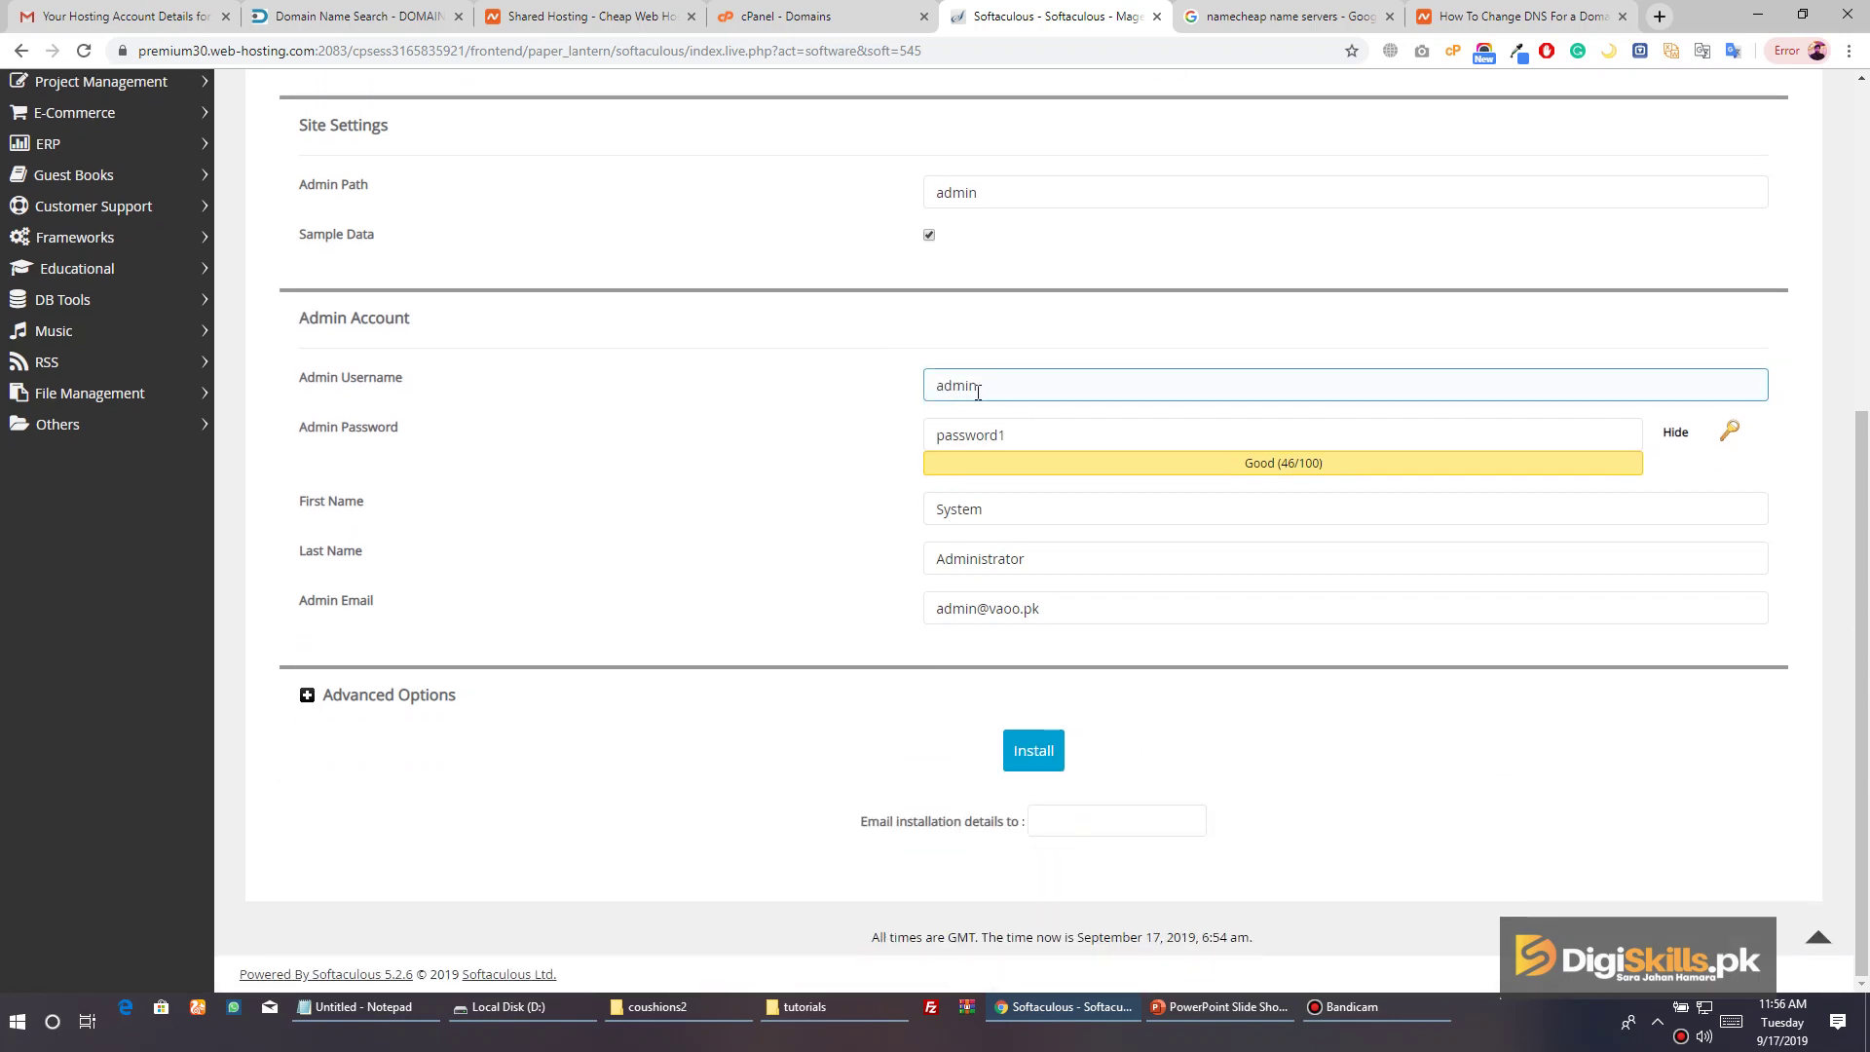
pyautogui.doubleClick(991, 387)
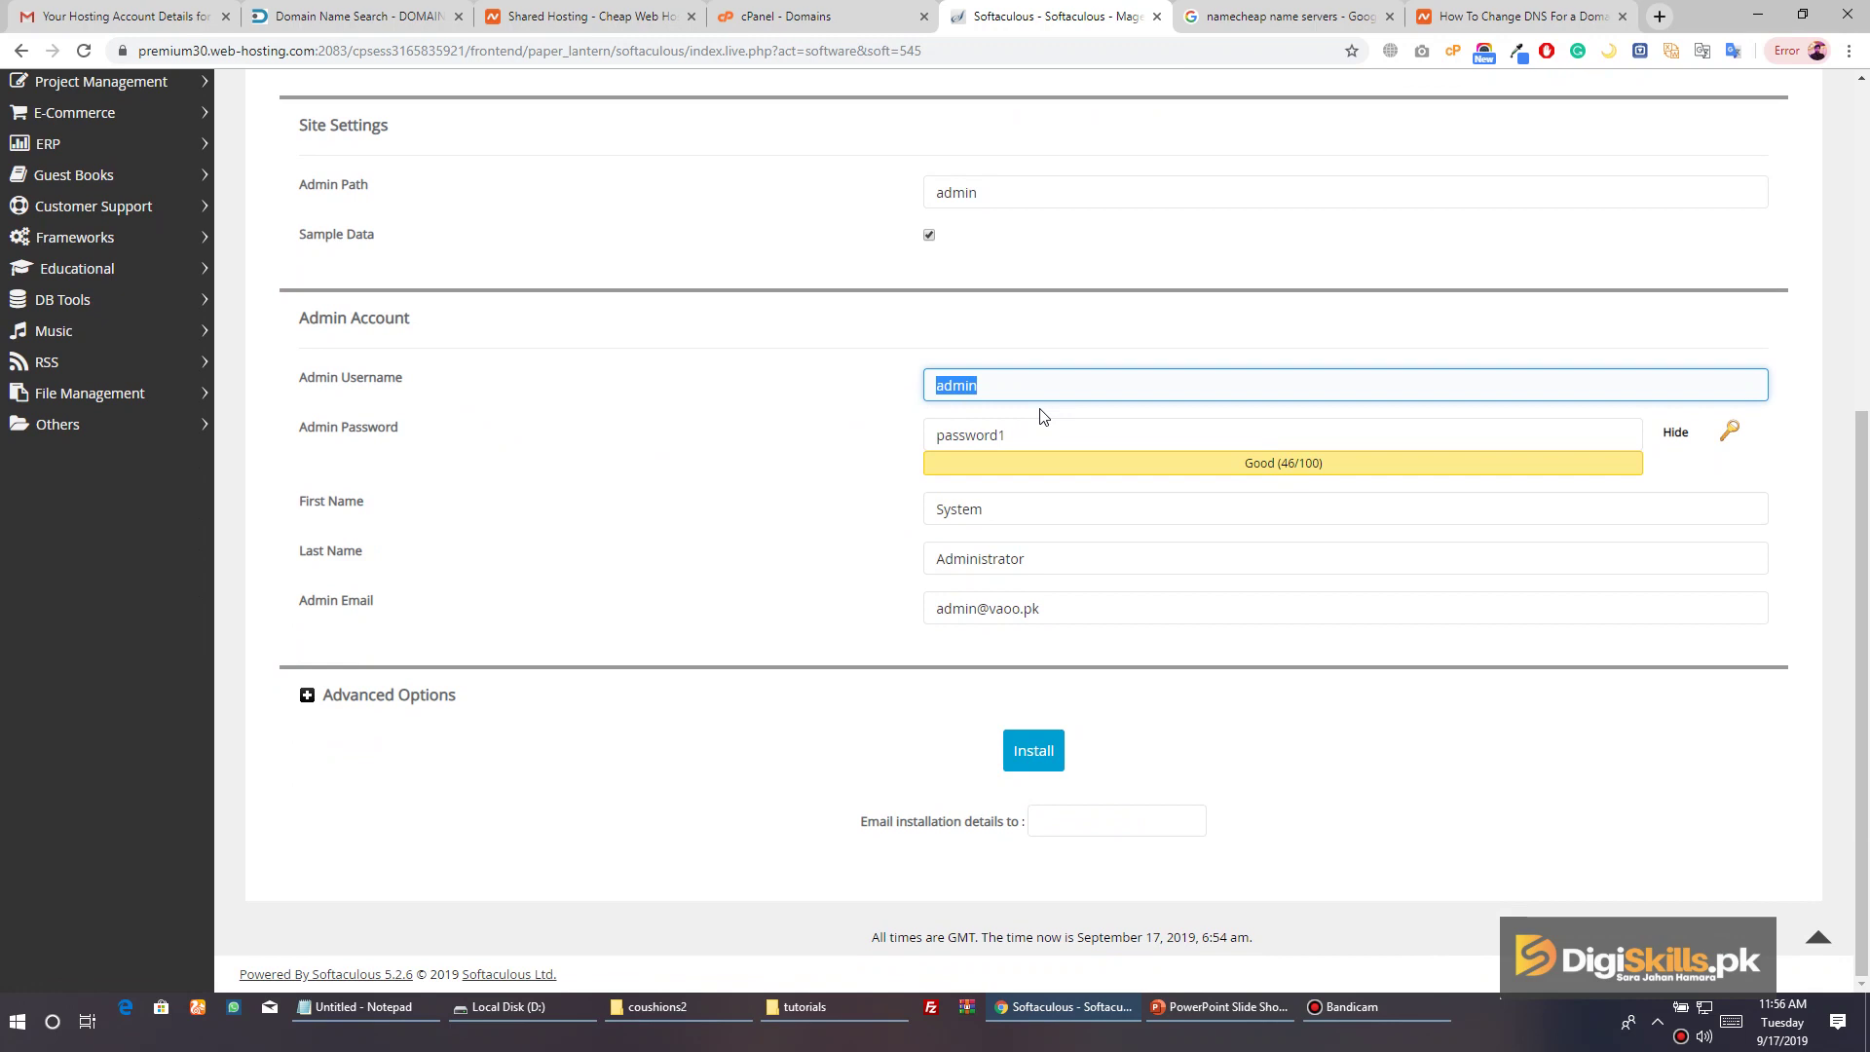
pyautogui.press('Tab')
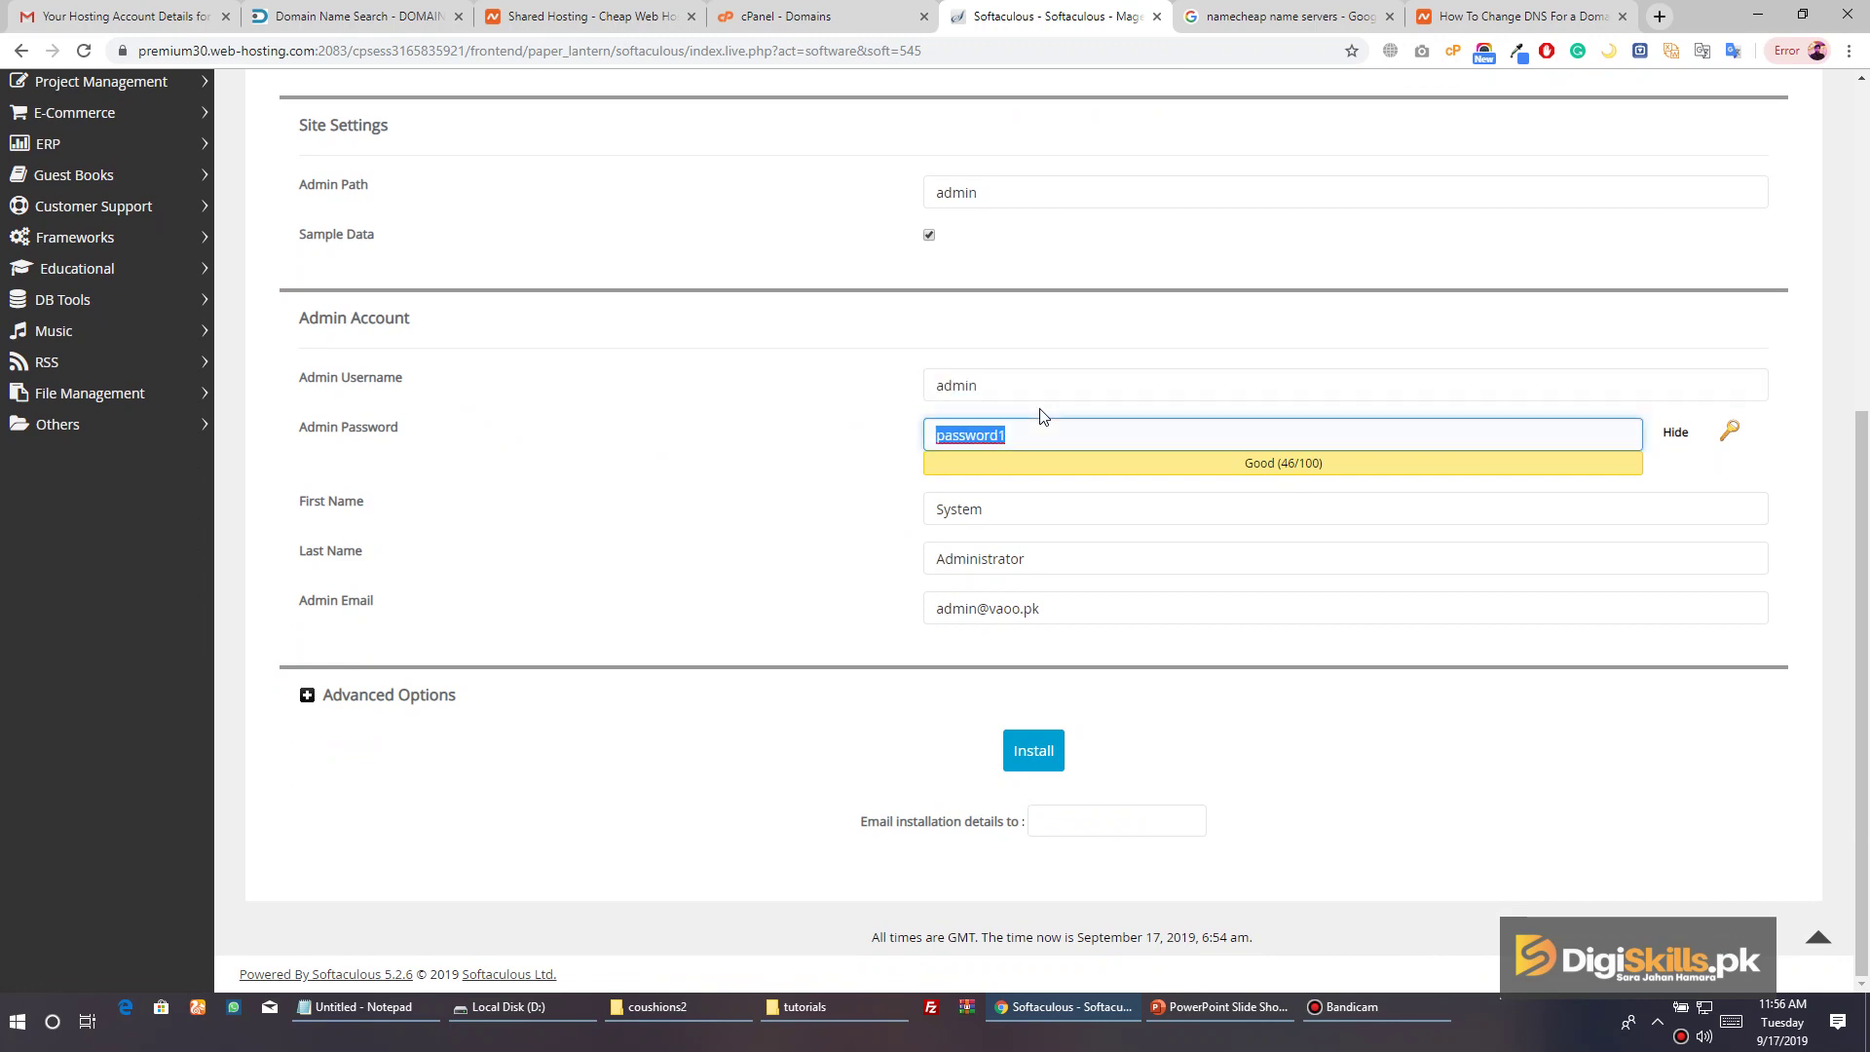
pyautogui.write('Magne')
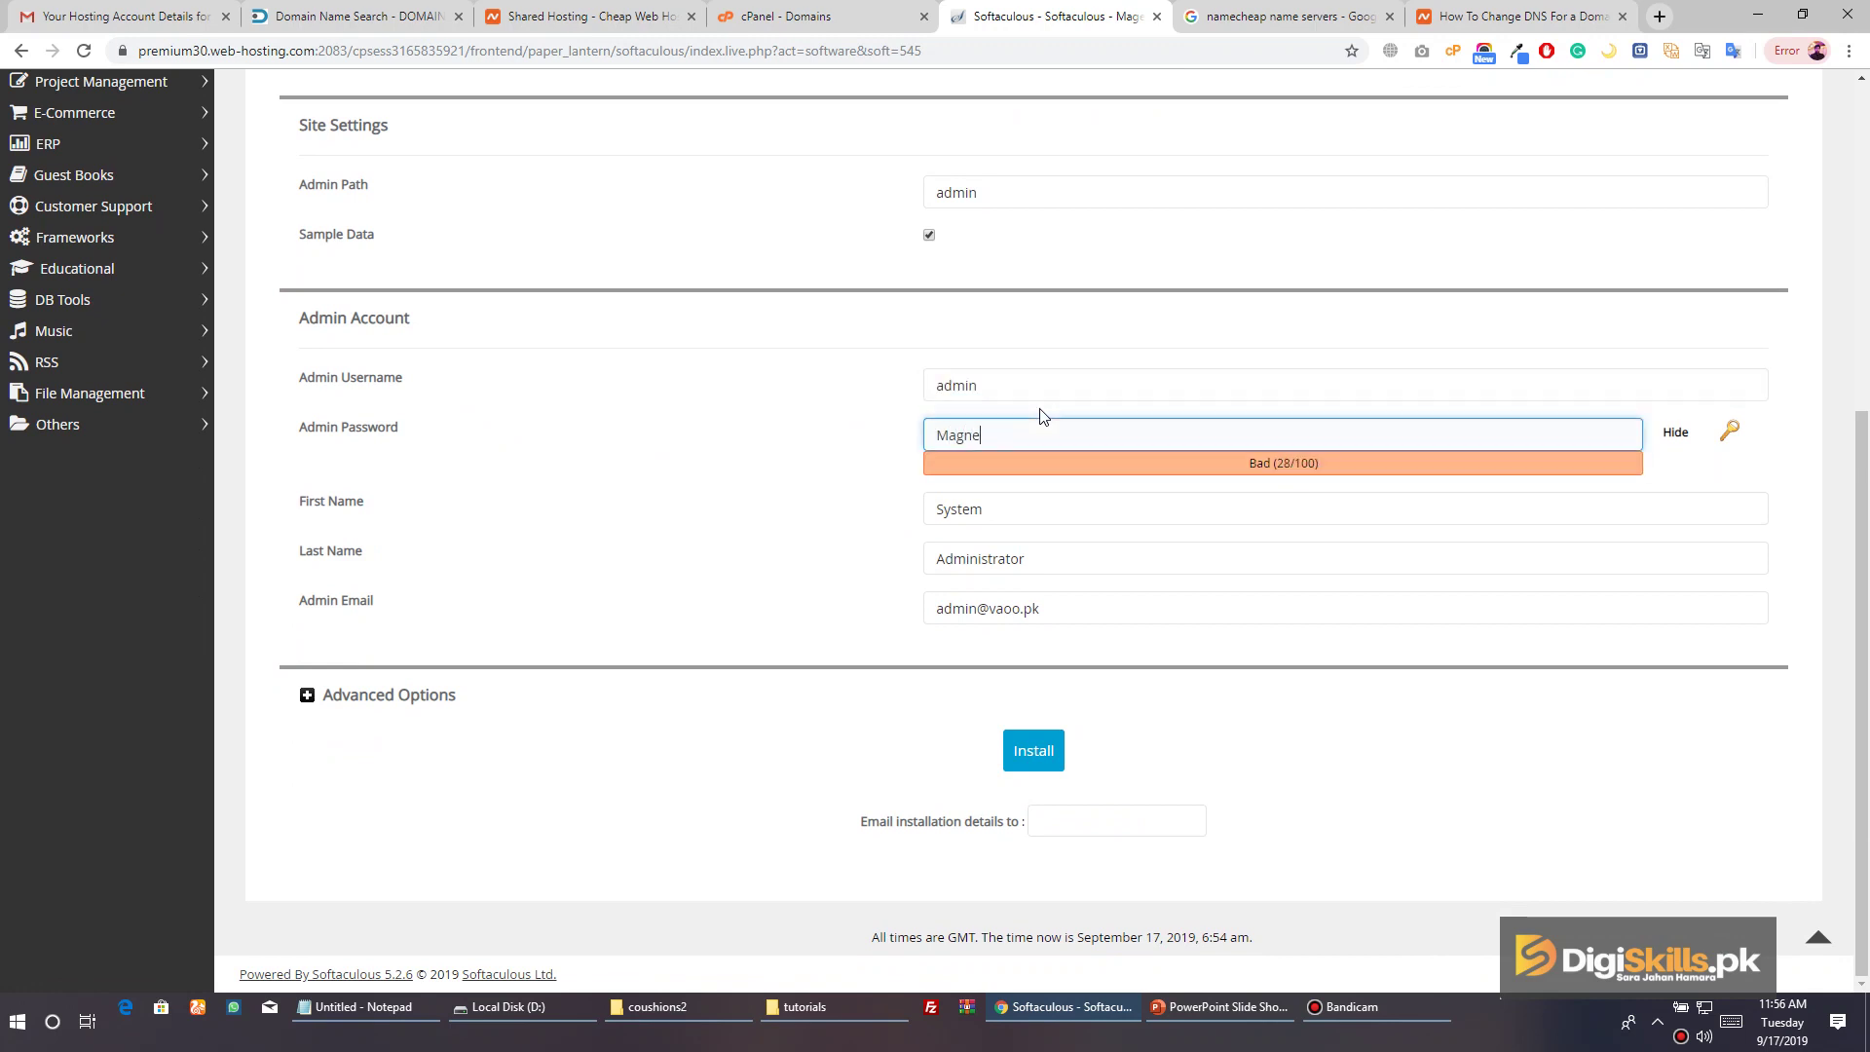
pyautogui.write('to1234')
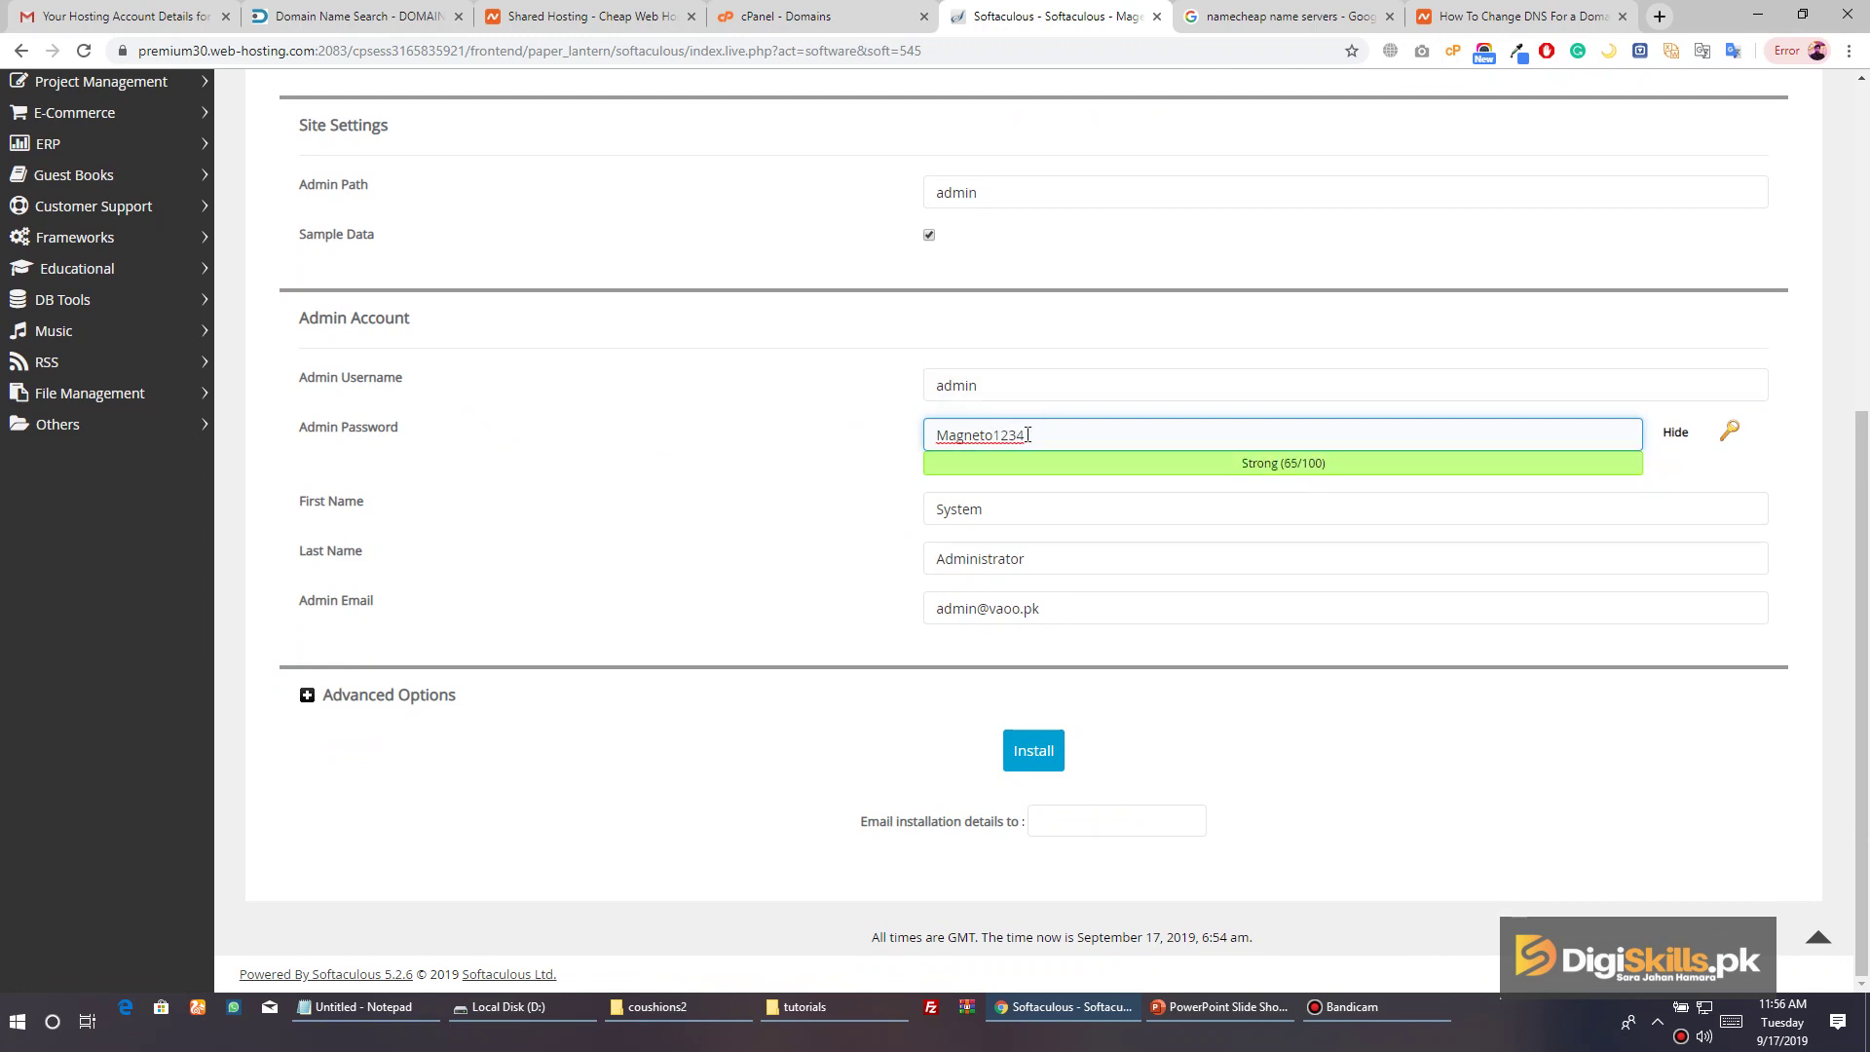
pyautogui.moveTo(994, 434)
pyautogui.mouseDown()
pyautogui.moveTo(1024, 435)
pyautogui.moveTo(970, 434)
pyautogui.moveTo(993, 436)
pyautogui.mouseUp()
pyautogui.click(1071, 435)
# Fill in the owner's first name, last name and admin e-mail address
pyautogui.press('Tab')
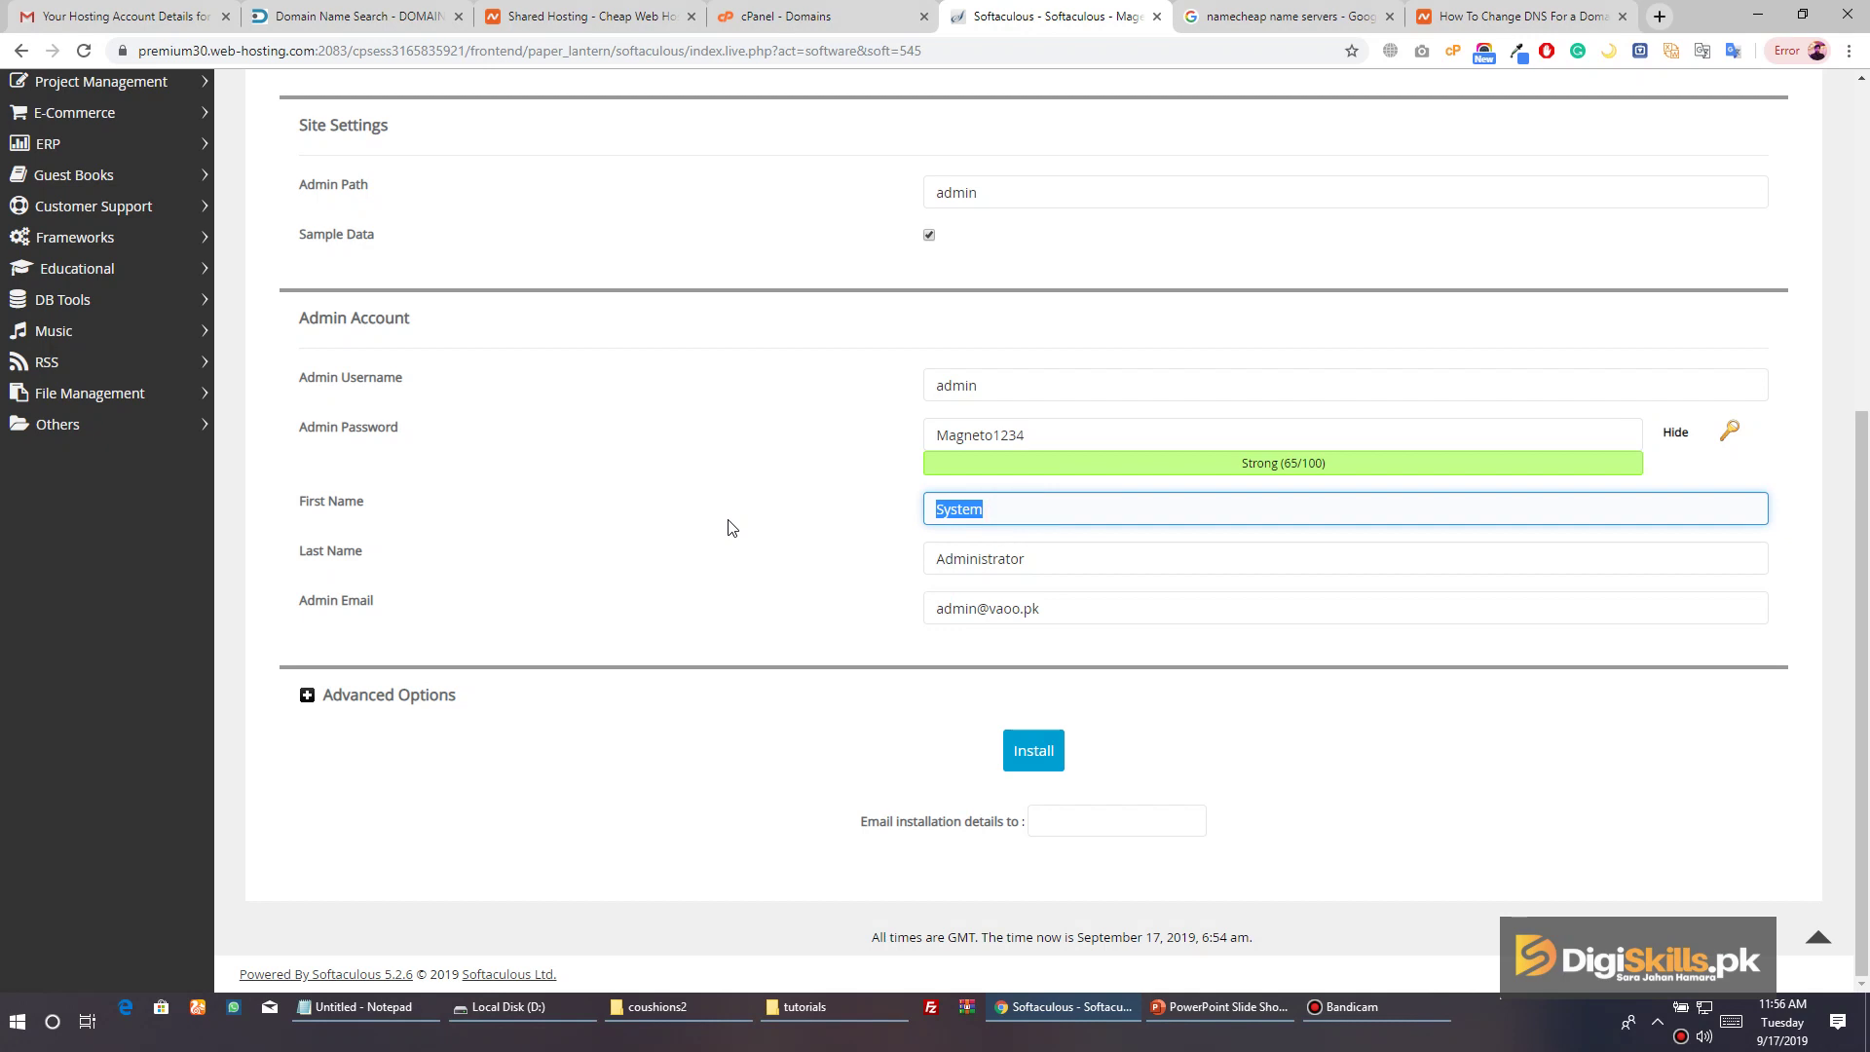
pyautogui.press('Tab')
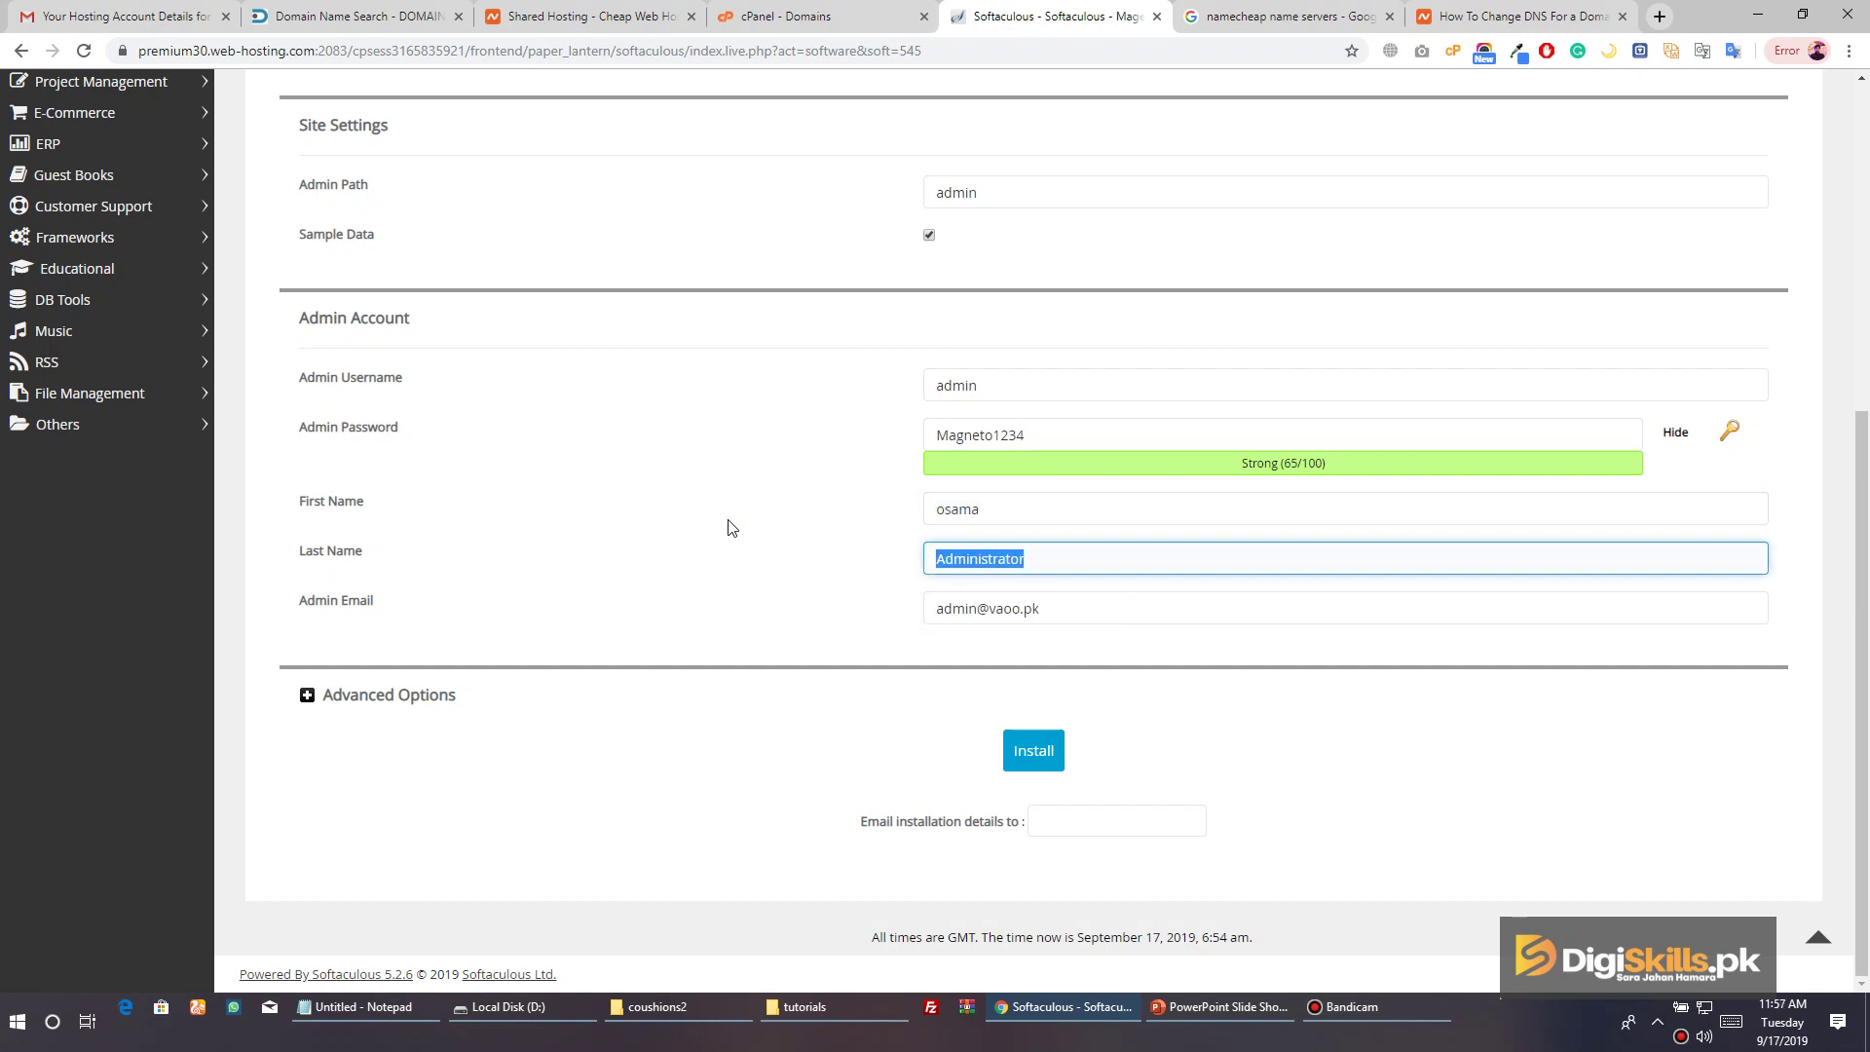
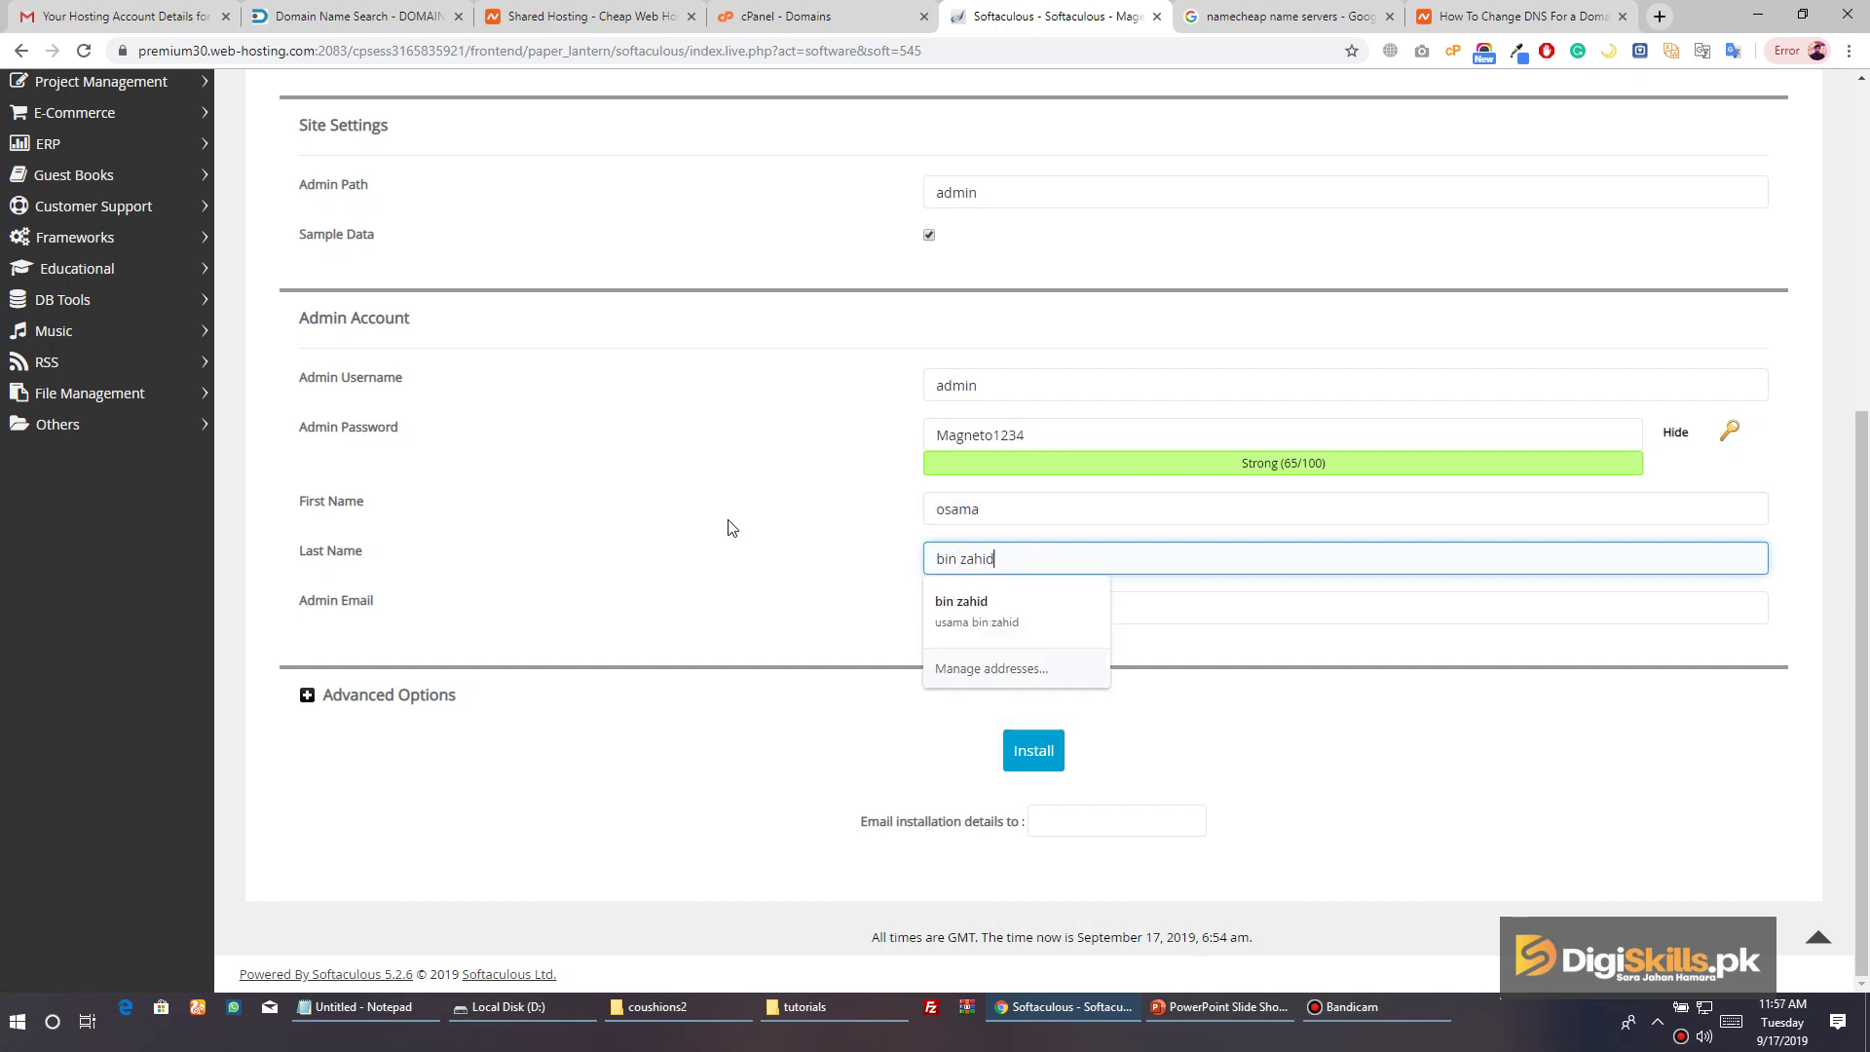
pyautogui.press('Tab')
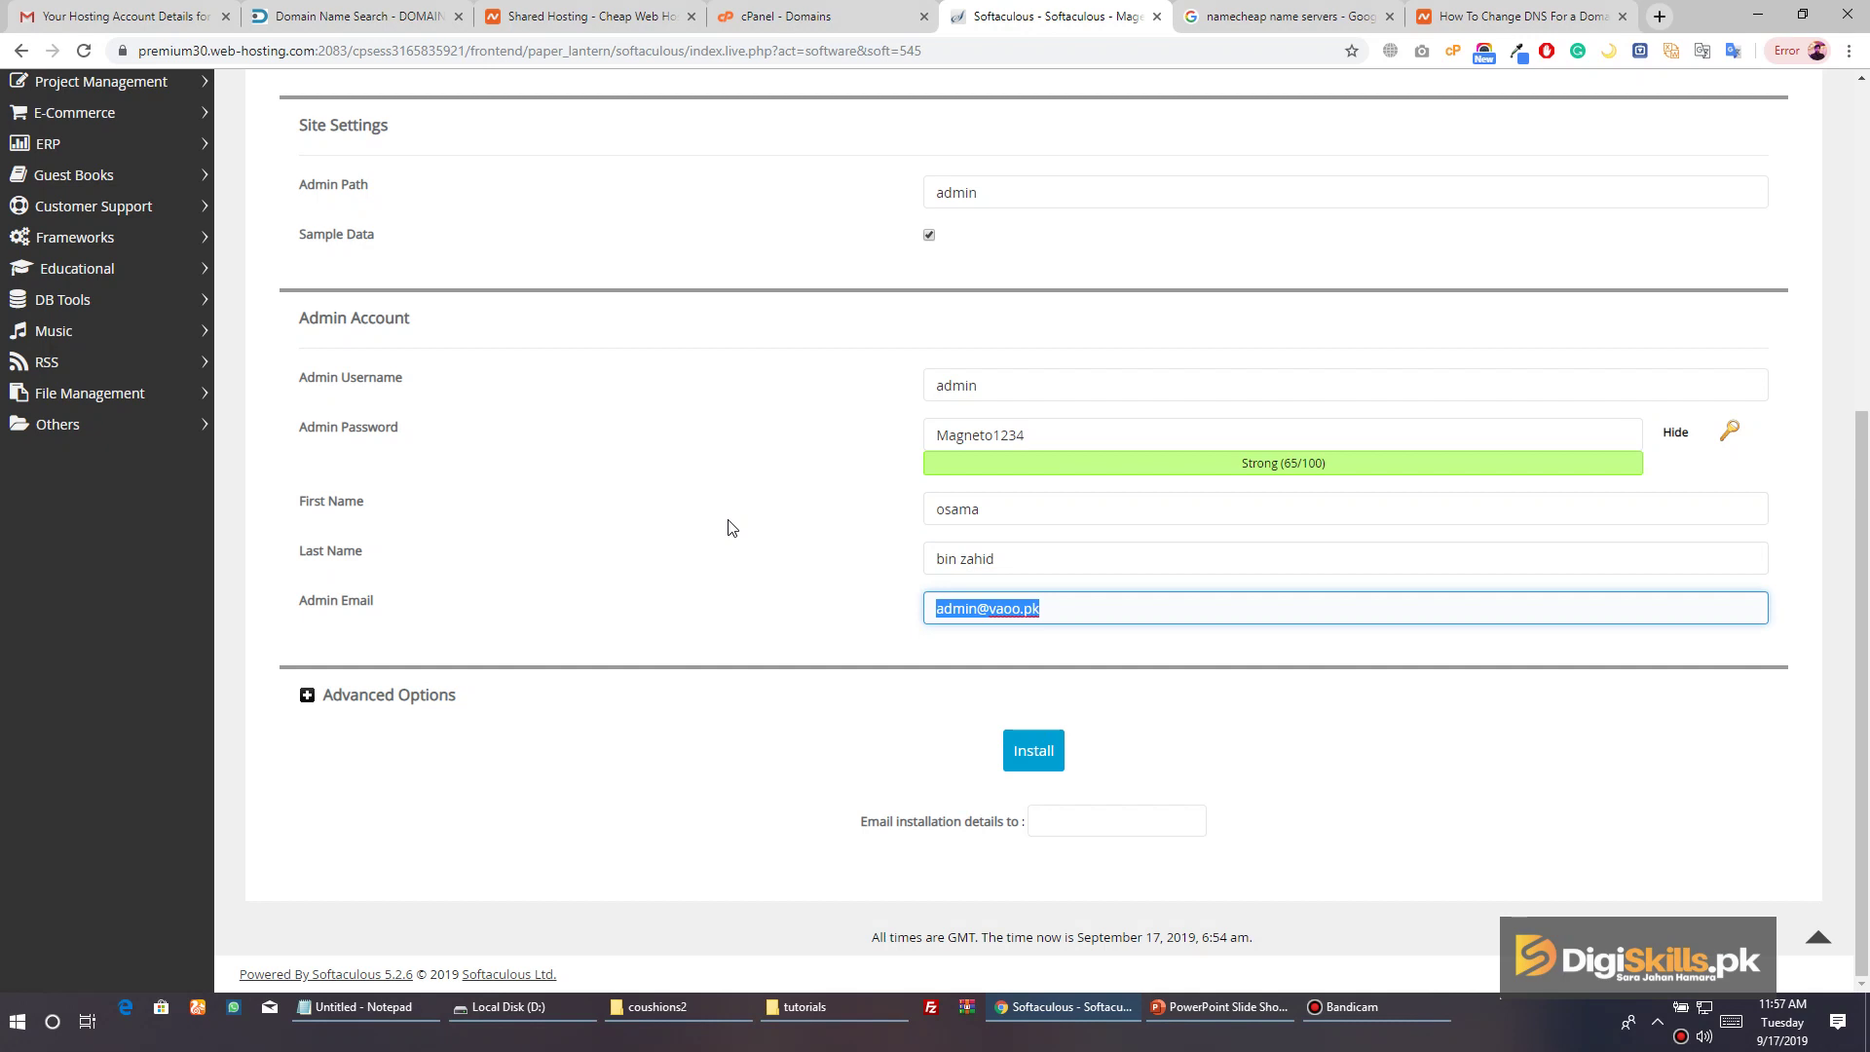
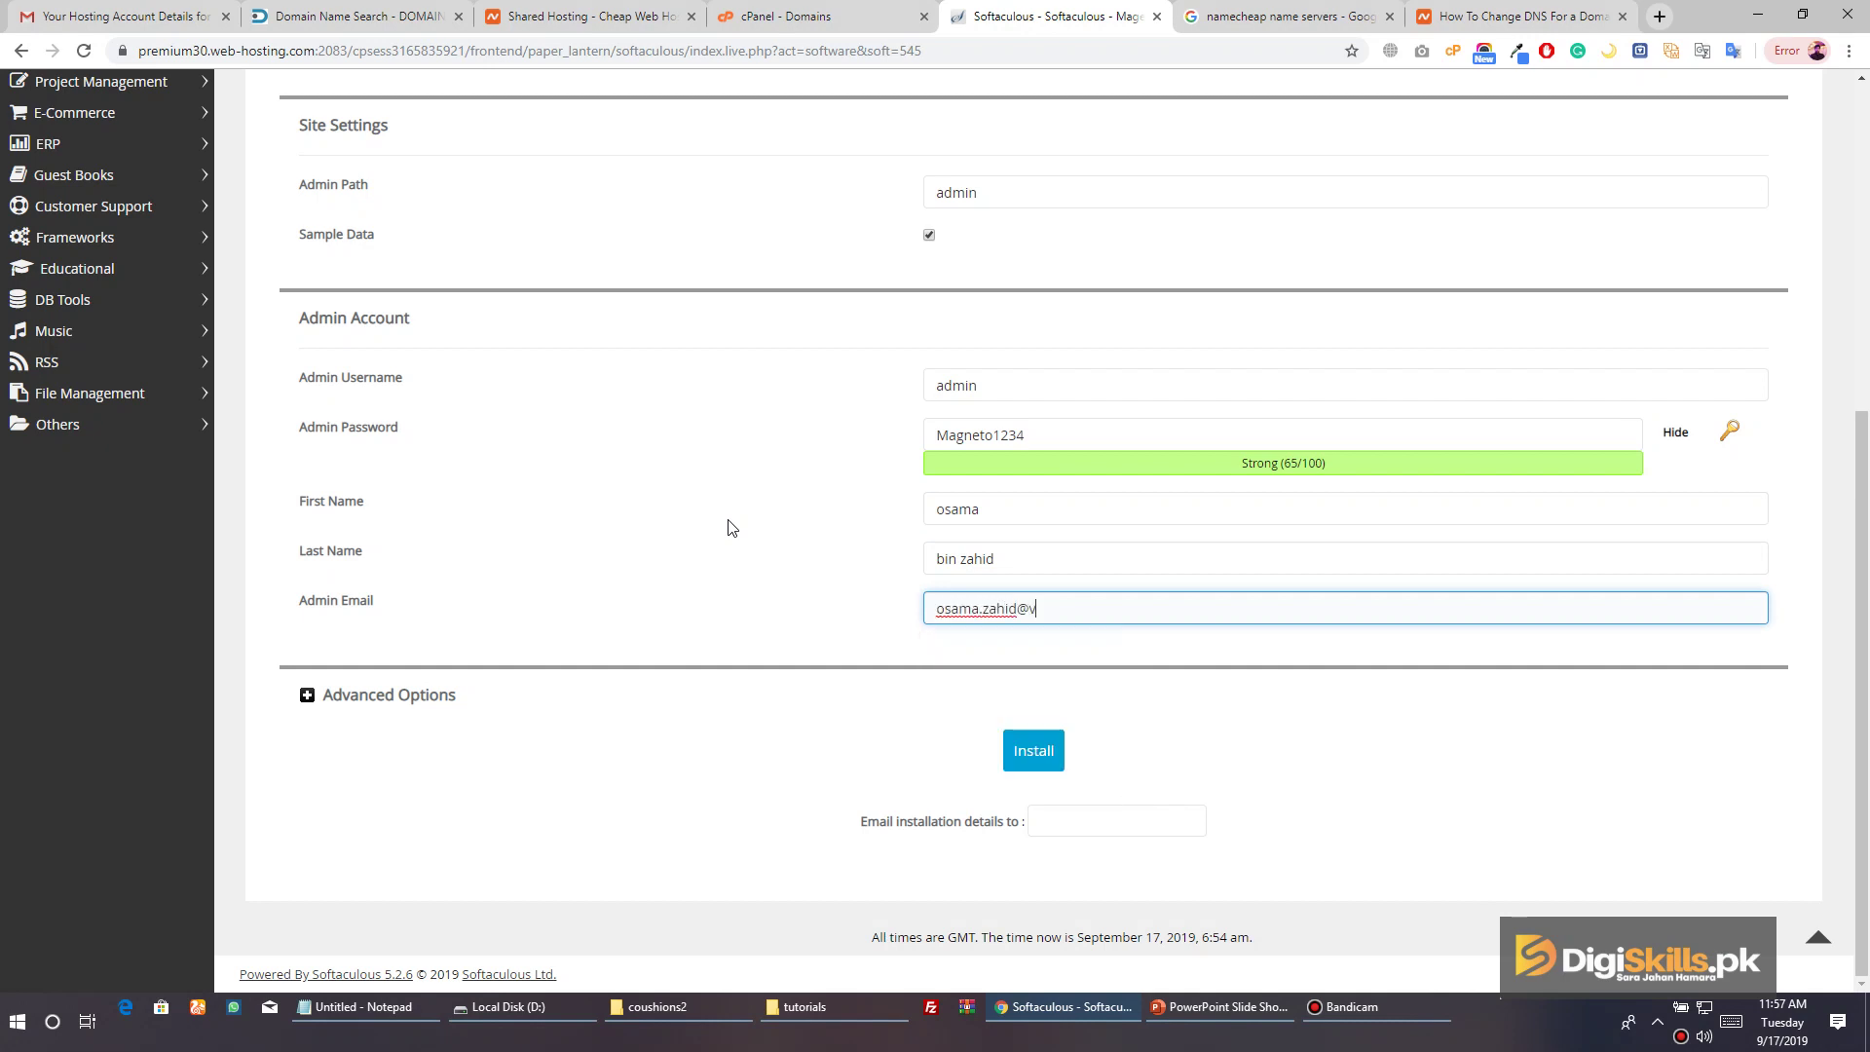
# Submit the Magento install, which fails with 'Required PHP extension not found: intl'
pyautogui.click(406, 697)
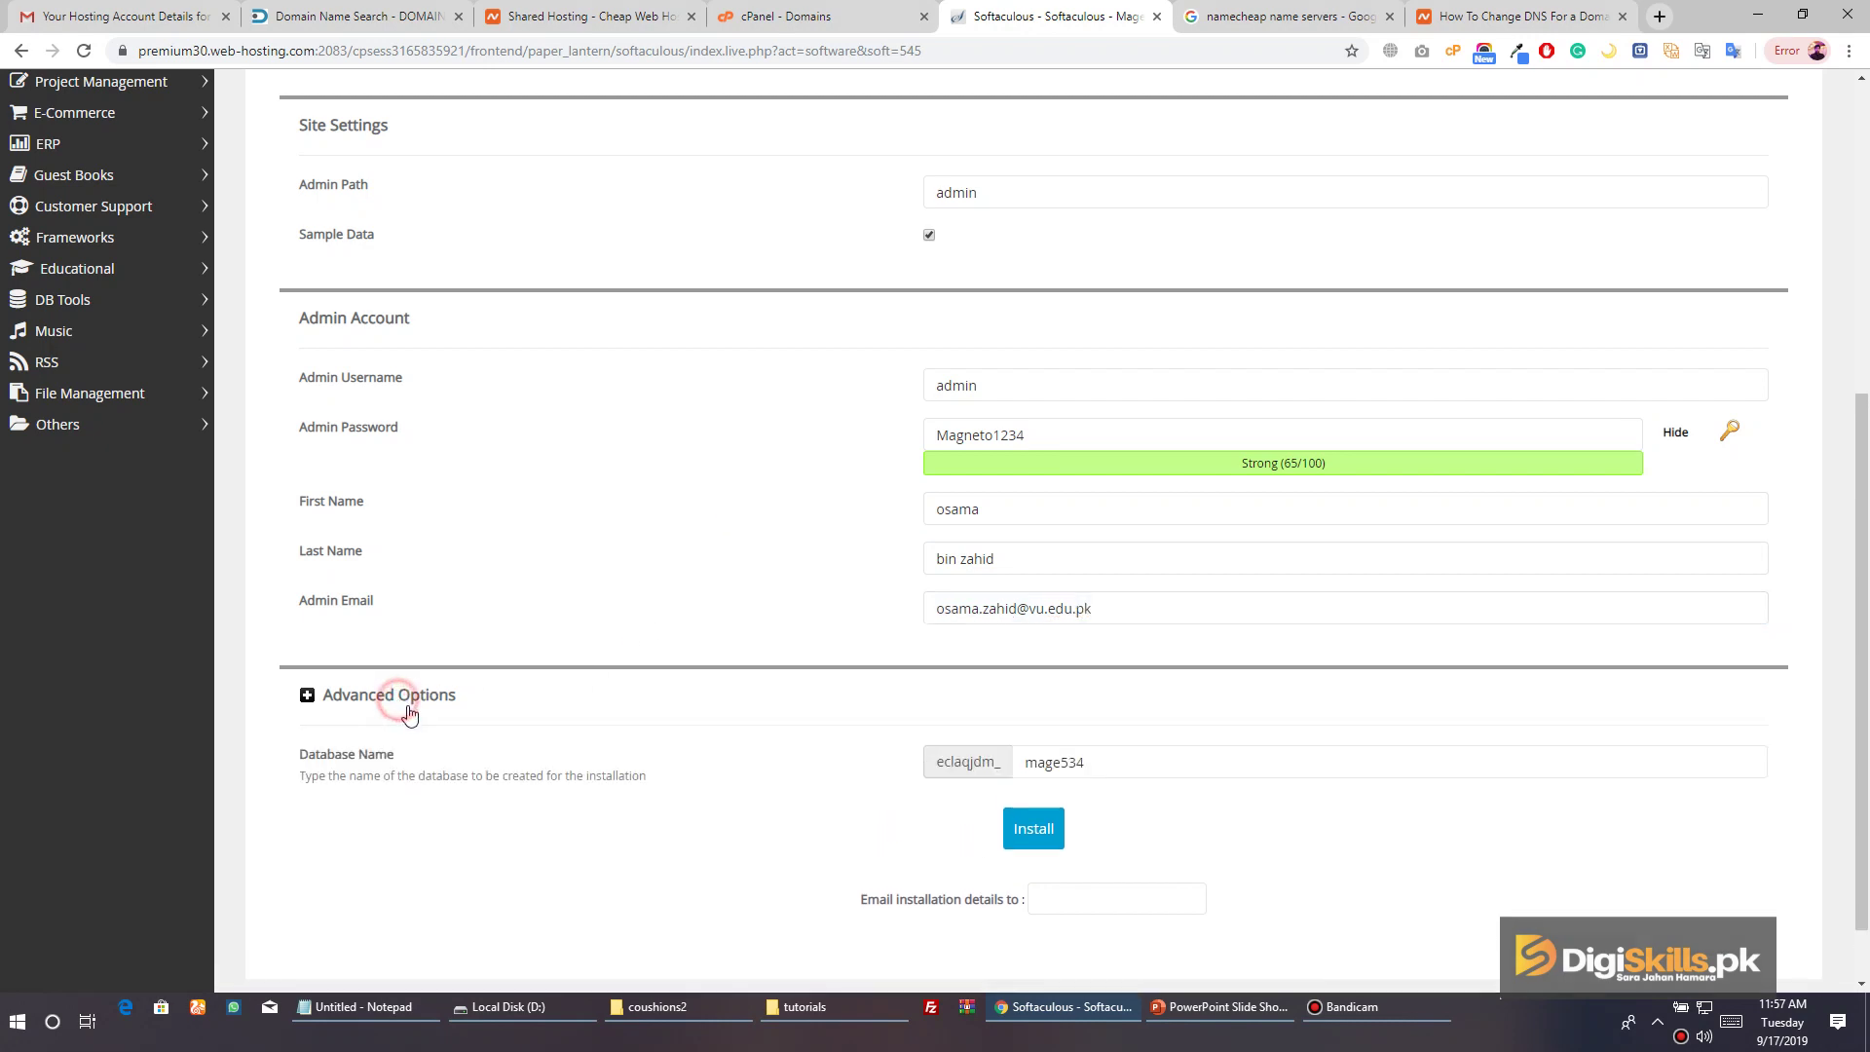
pyautogui.scroll(-3, 777, 723)
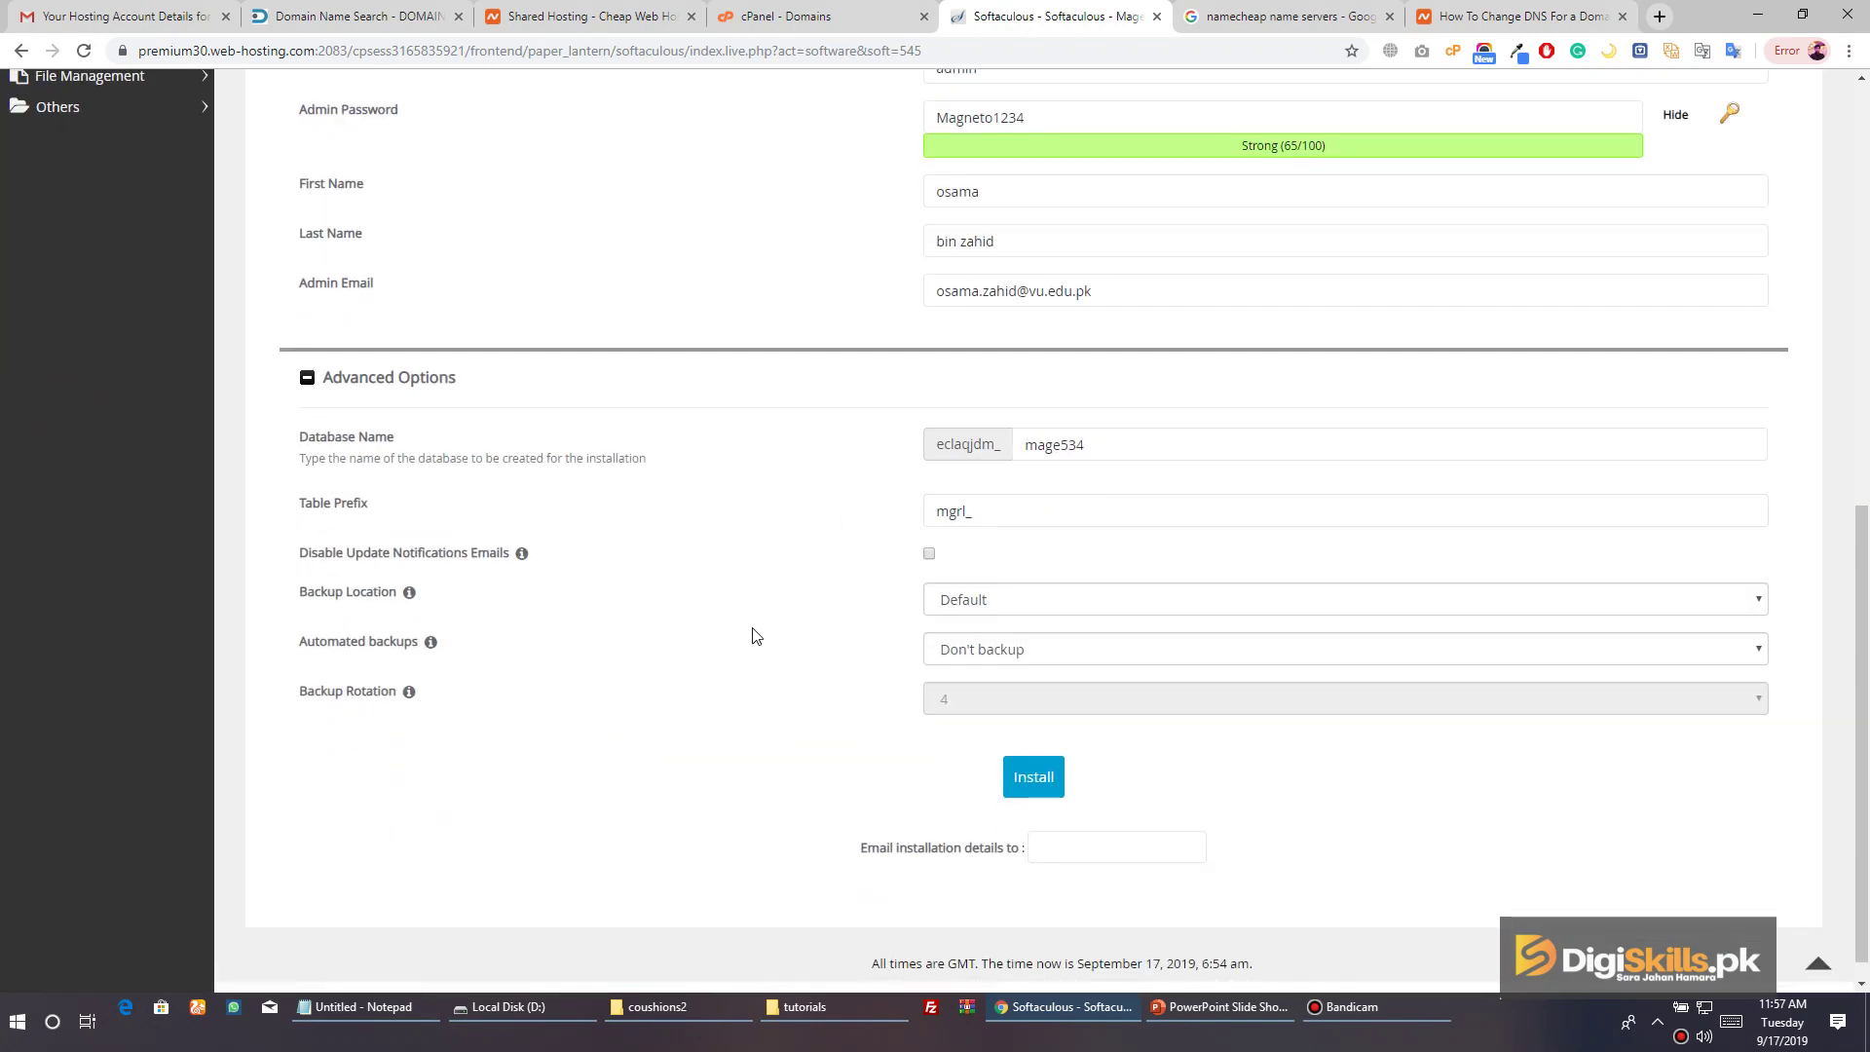
pyautogui.click(313, 378)
pyautogui.scroll(-1, 1033, 877)
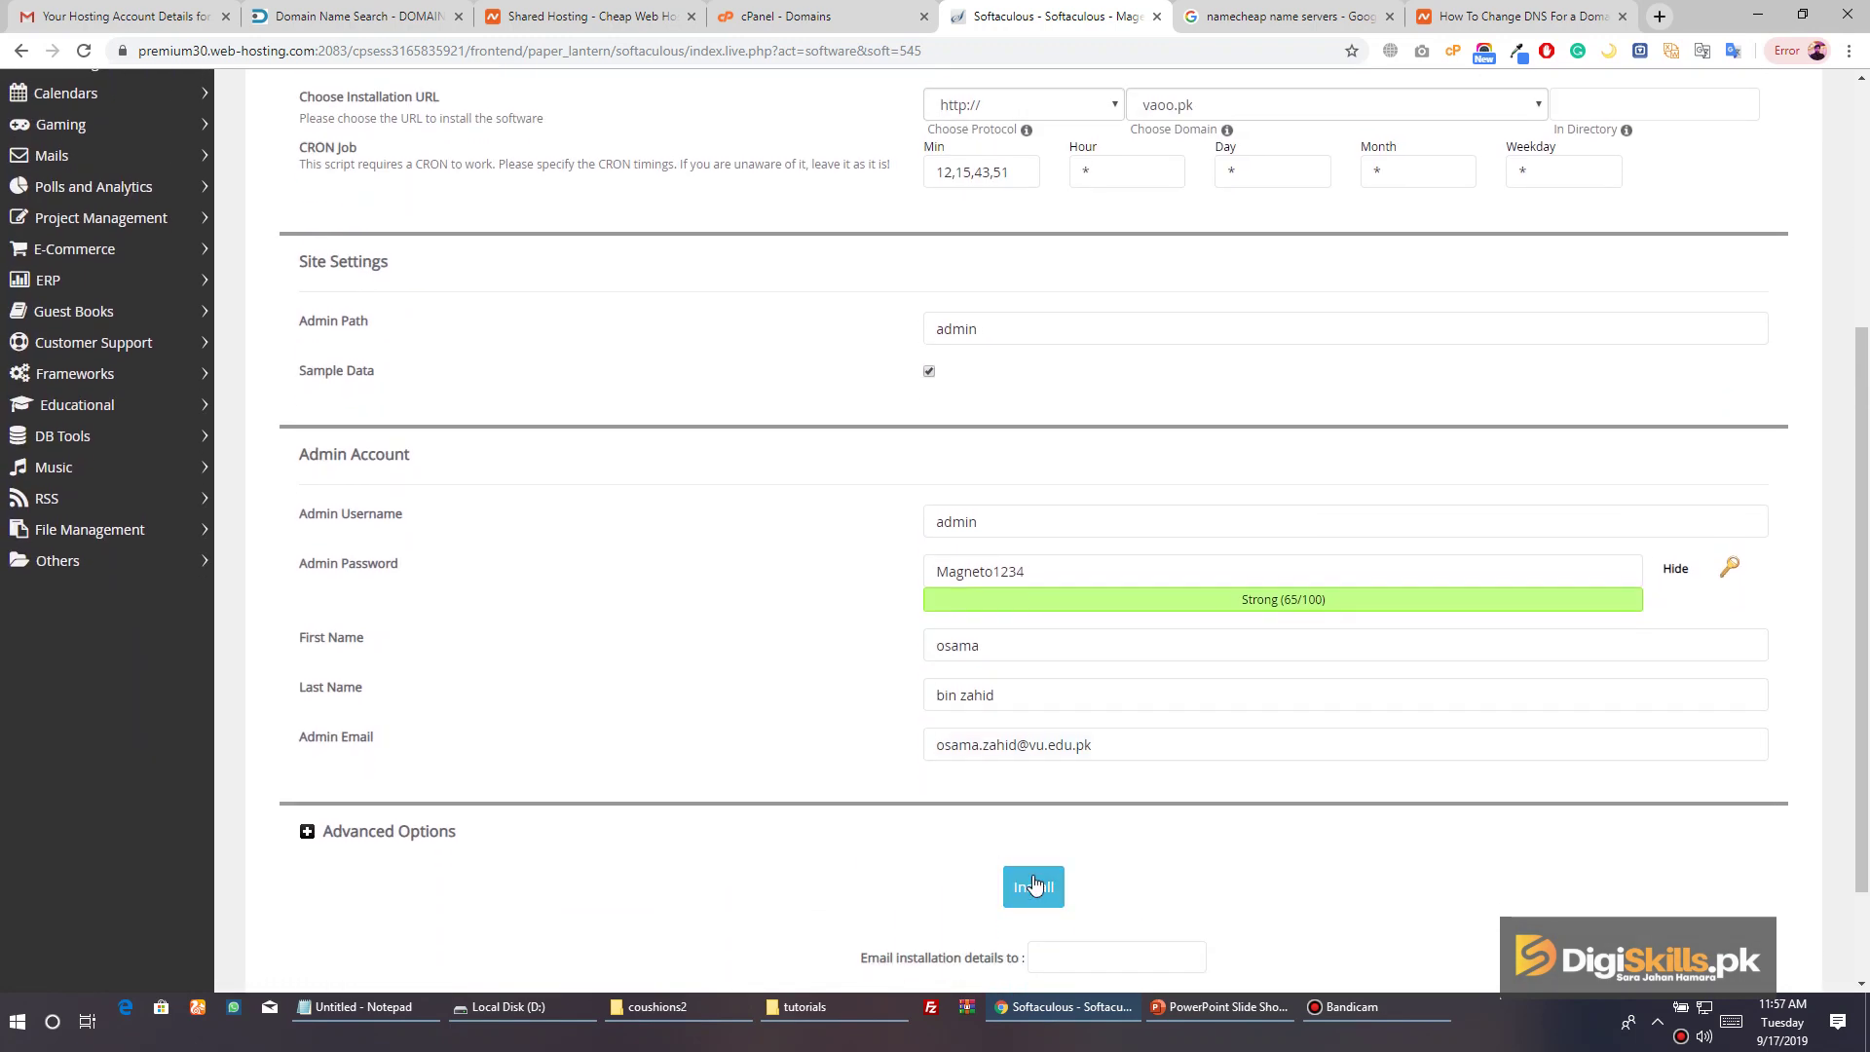
pyautogui.click(1035, 889)
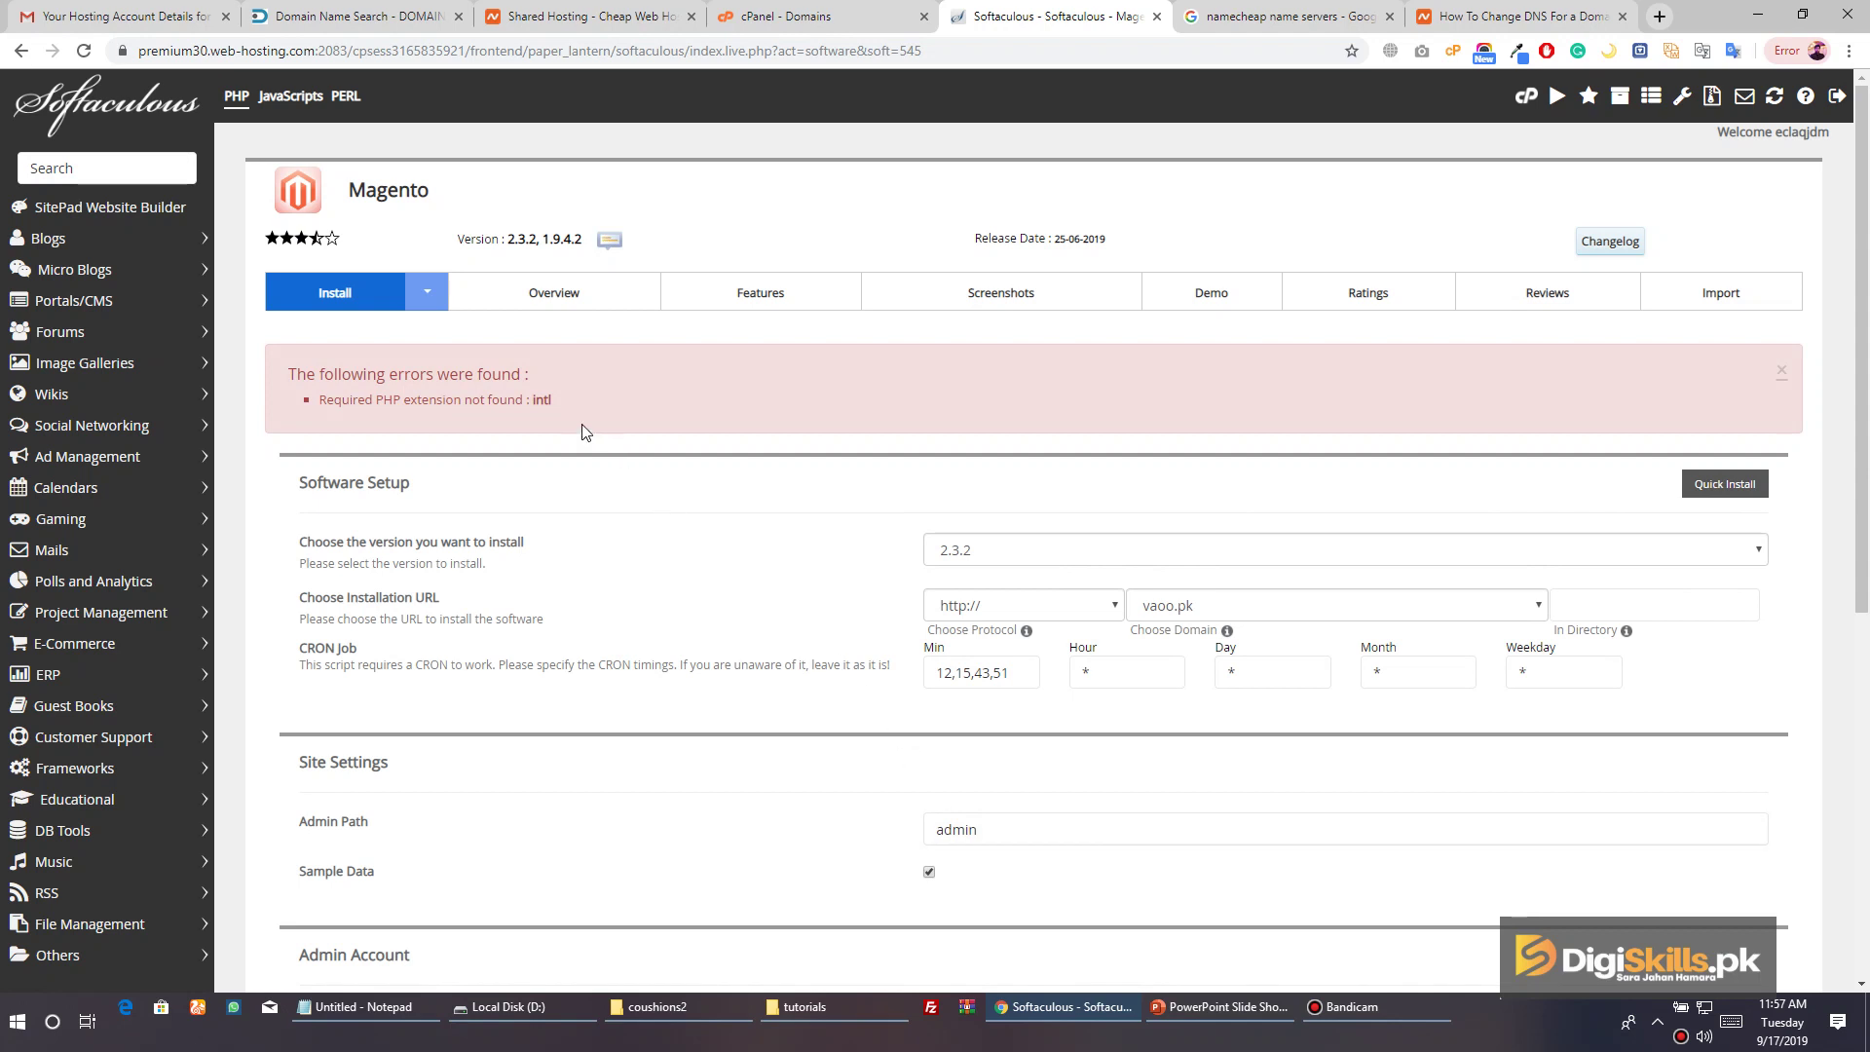
# Open the cPanel control panel in a new browser tab and switch to it
pyautogui.doubleClick(536, 404)
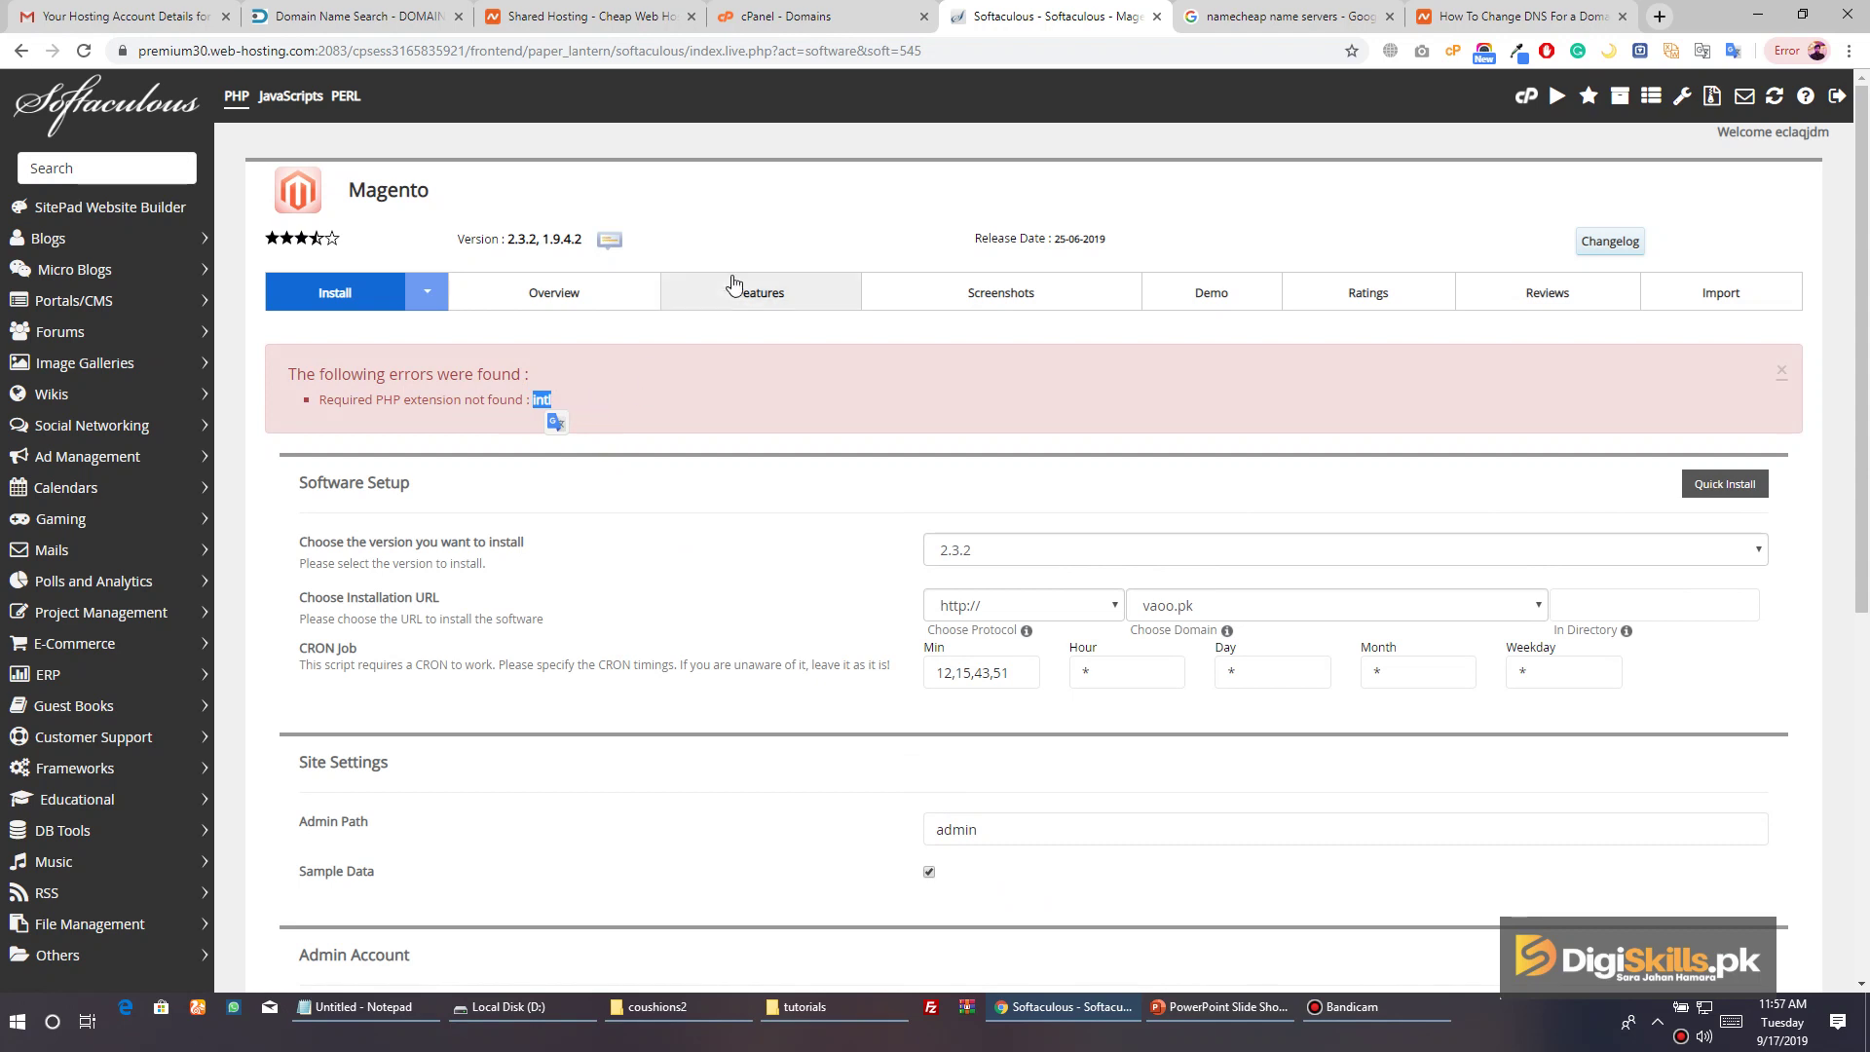
pyautogui.click(1251, 196)
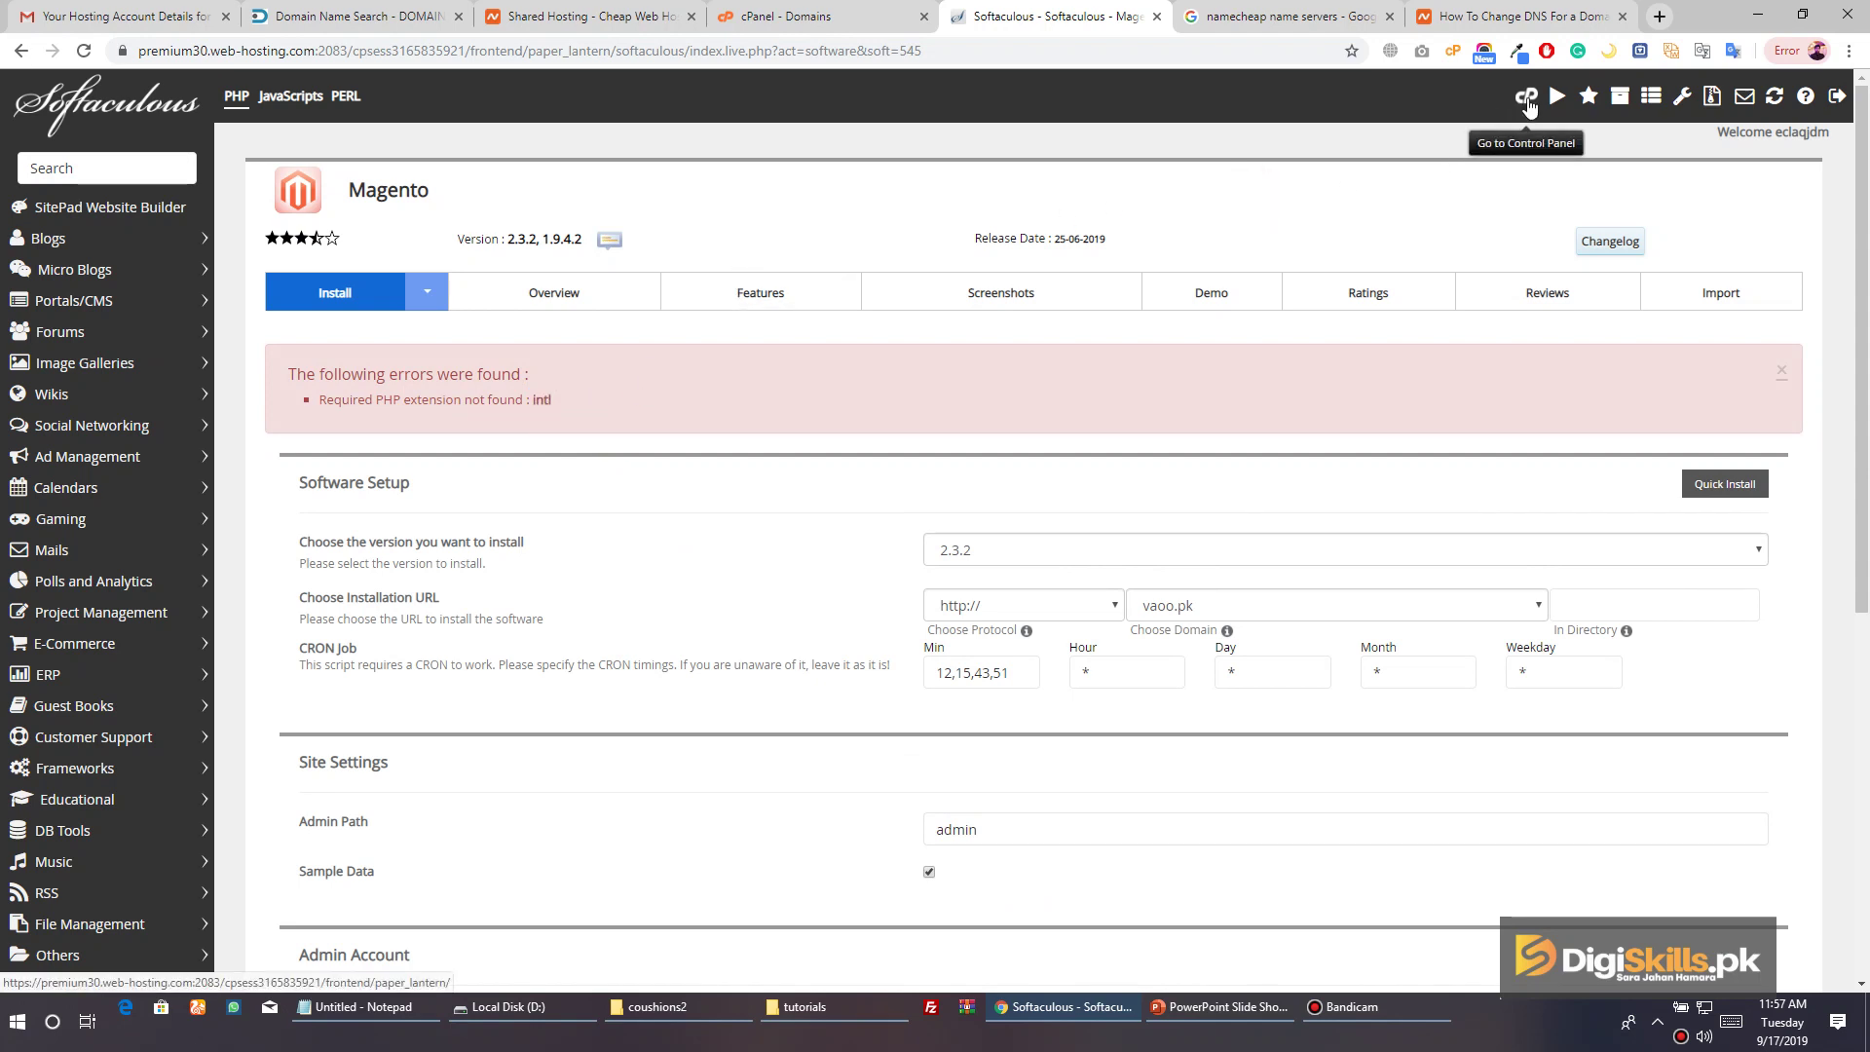
pyautogui.click(1516, 99)
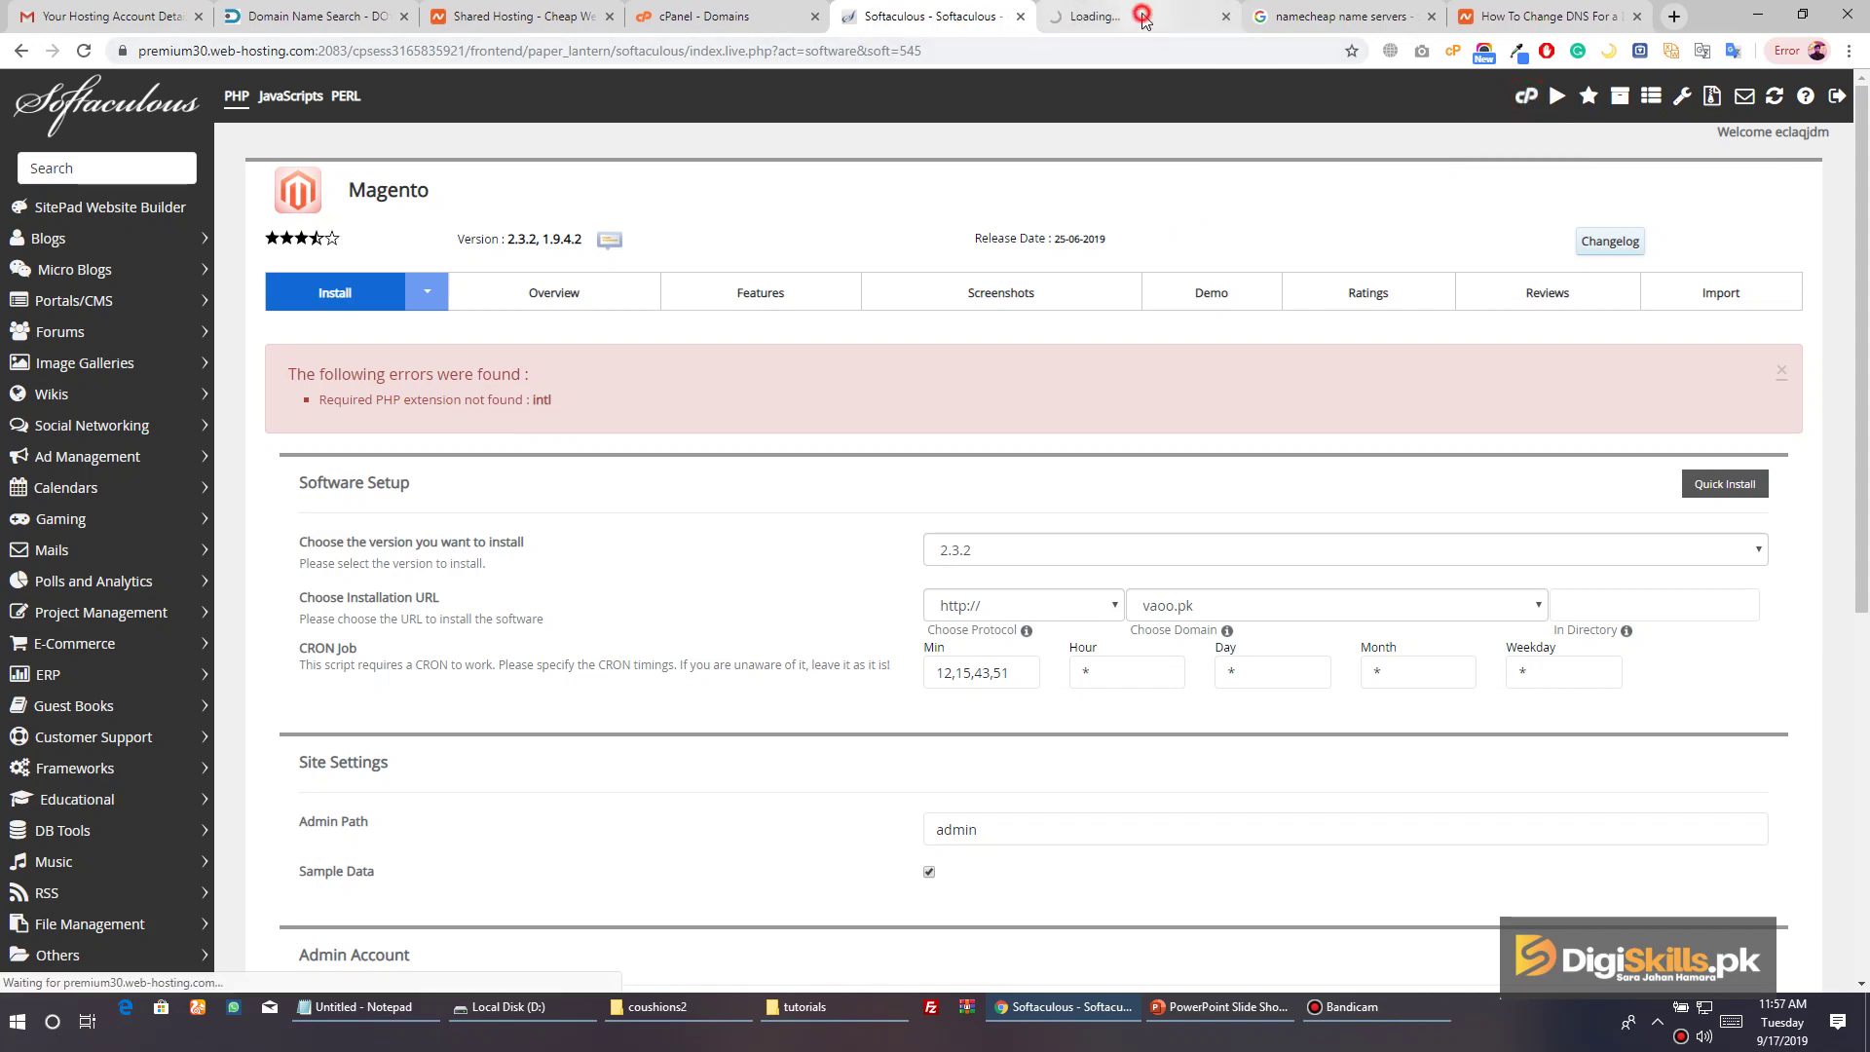
pyautogui.click(1130, 16)
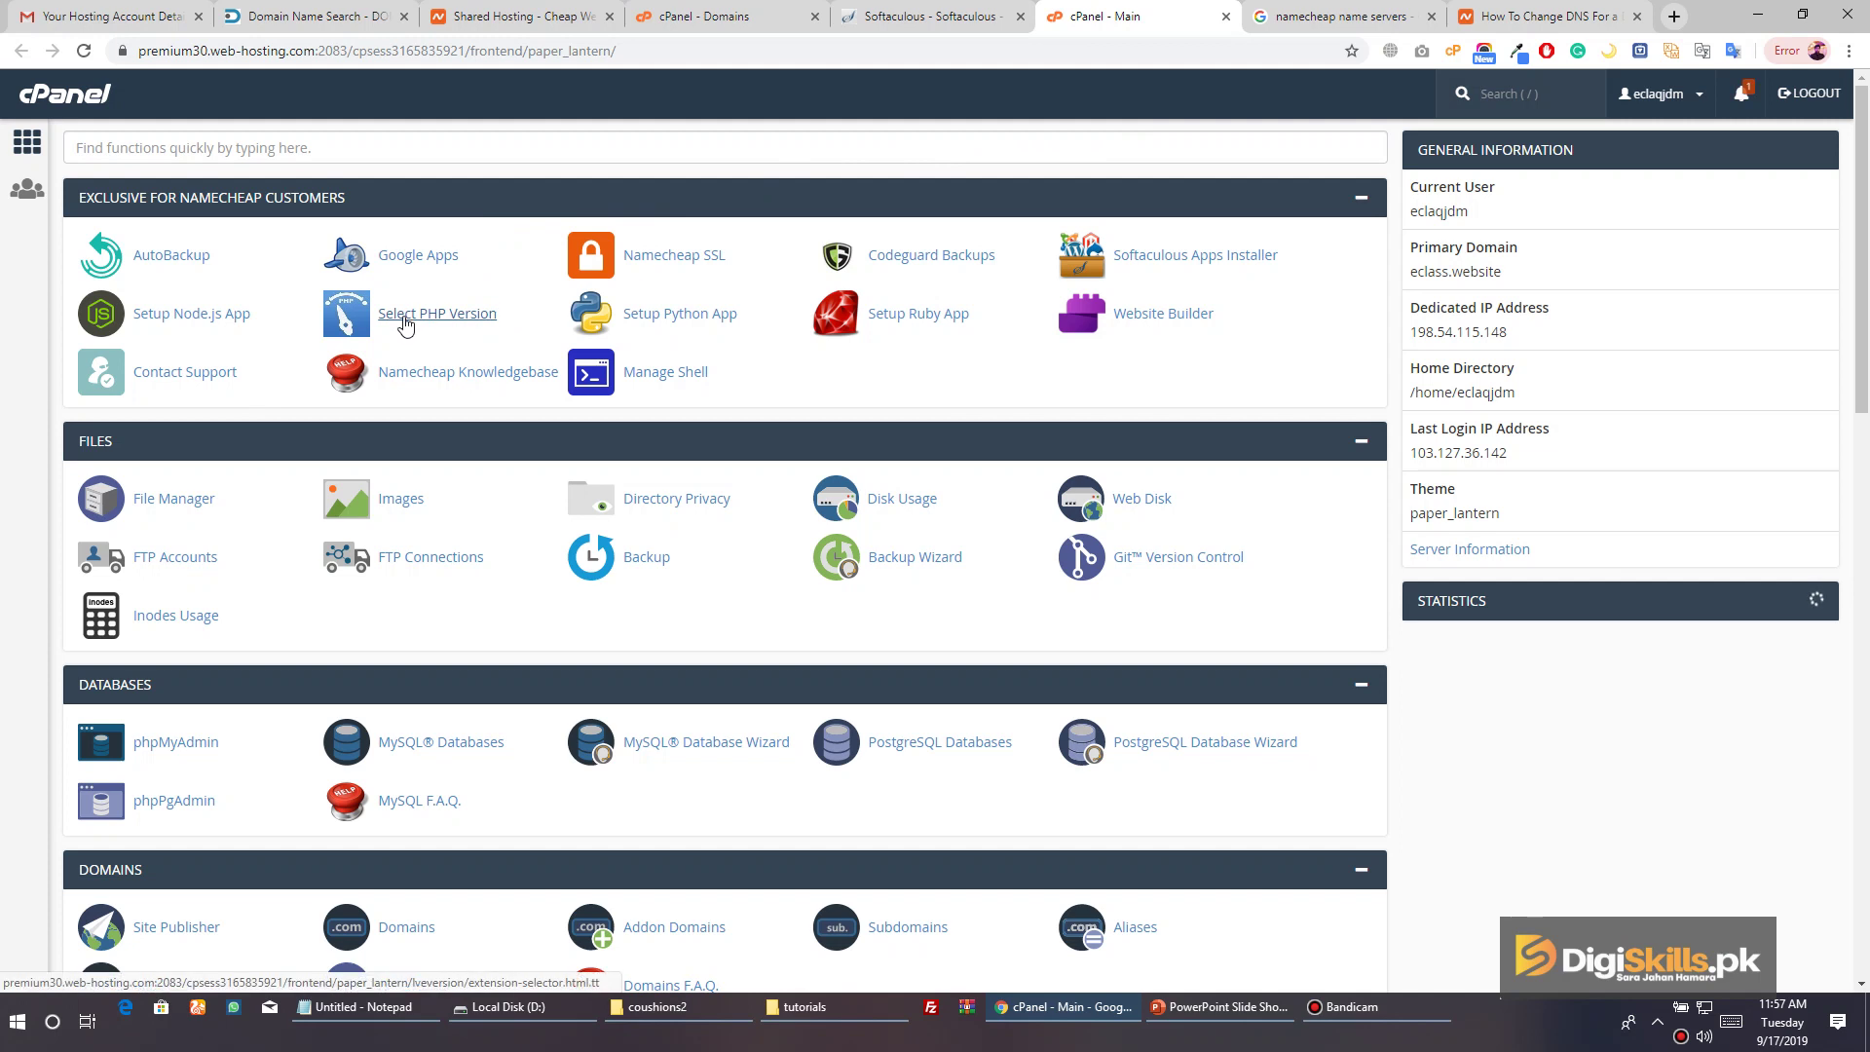
# Open the PHP Selector and confirm PHP 7.3 stays the current version
pyautogui.click(436, 317)
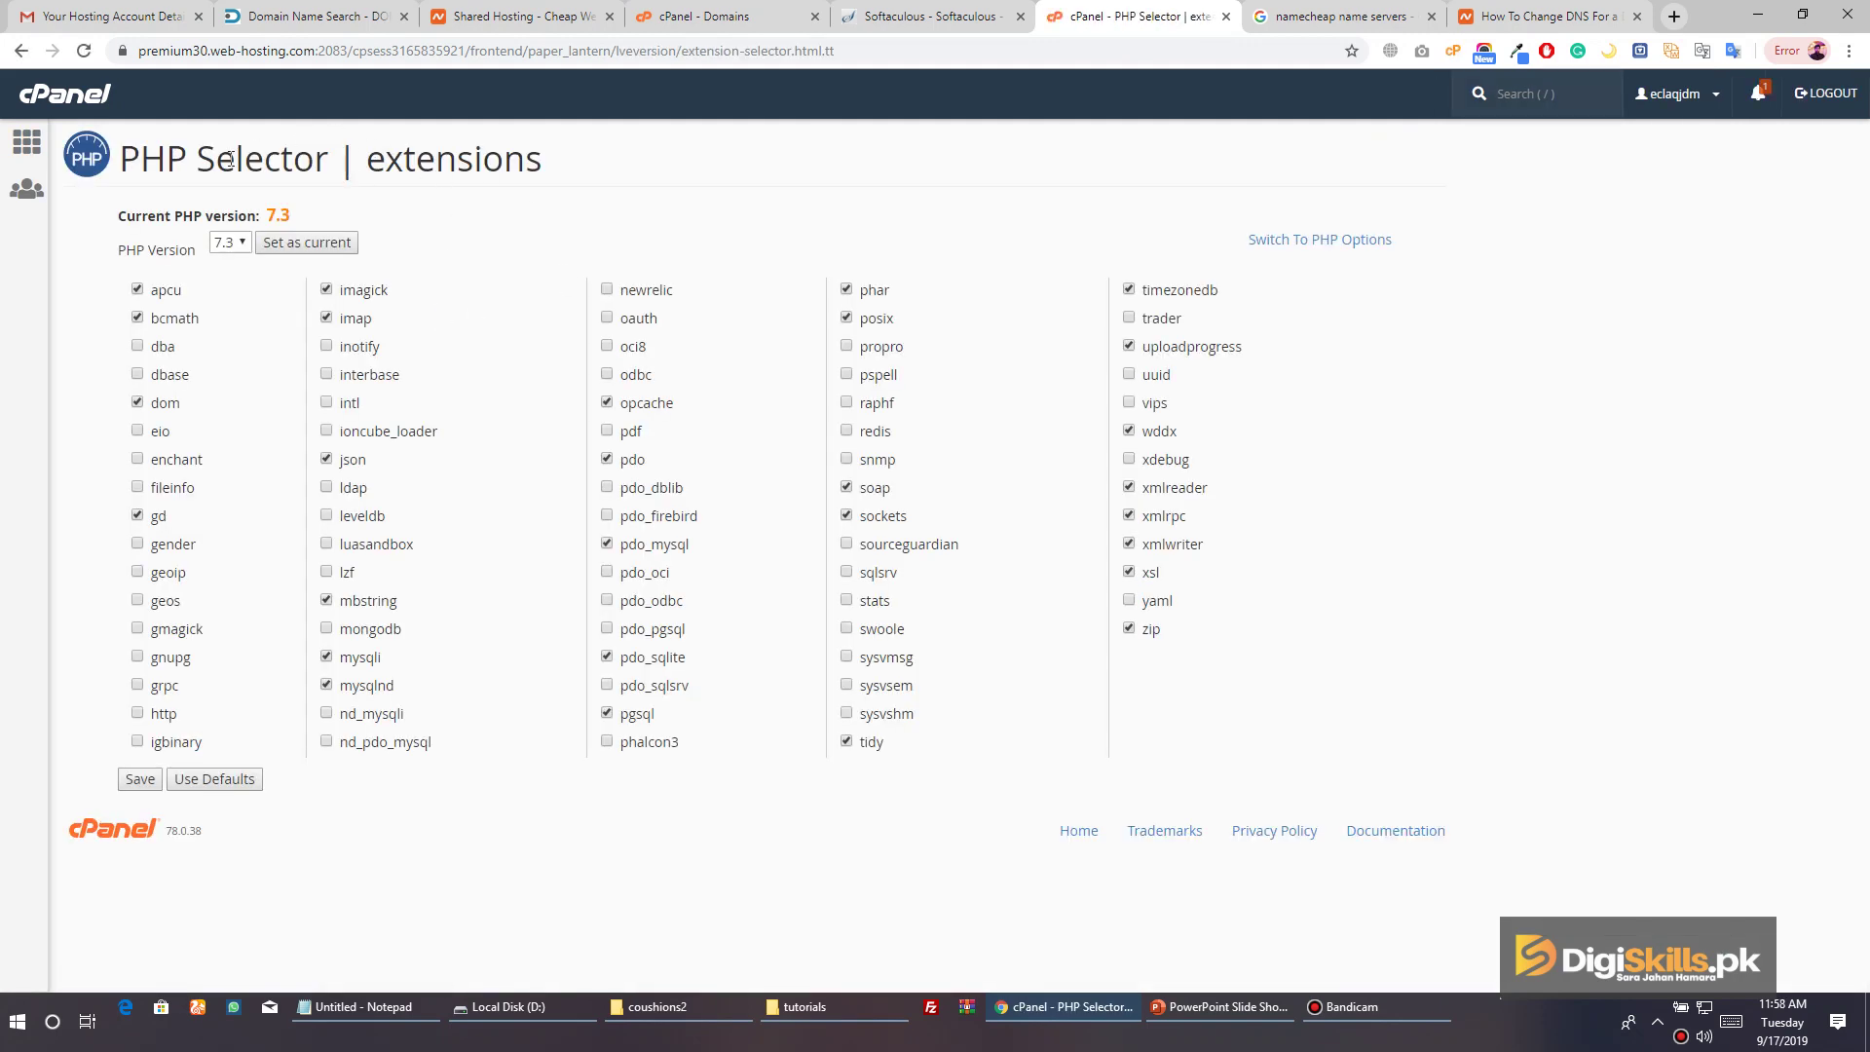
pyautogui.moveTo(263, 220); pyautogui.dragTo(280, 218)
pyautogui.click(231, 241)
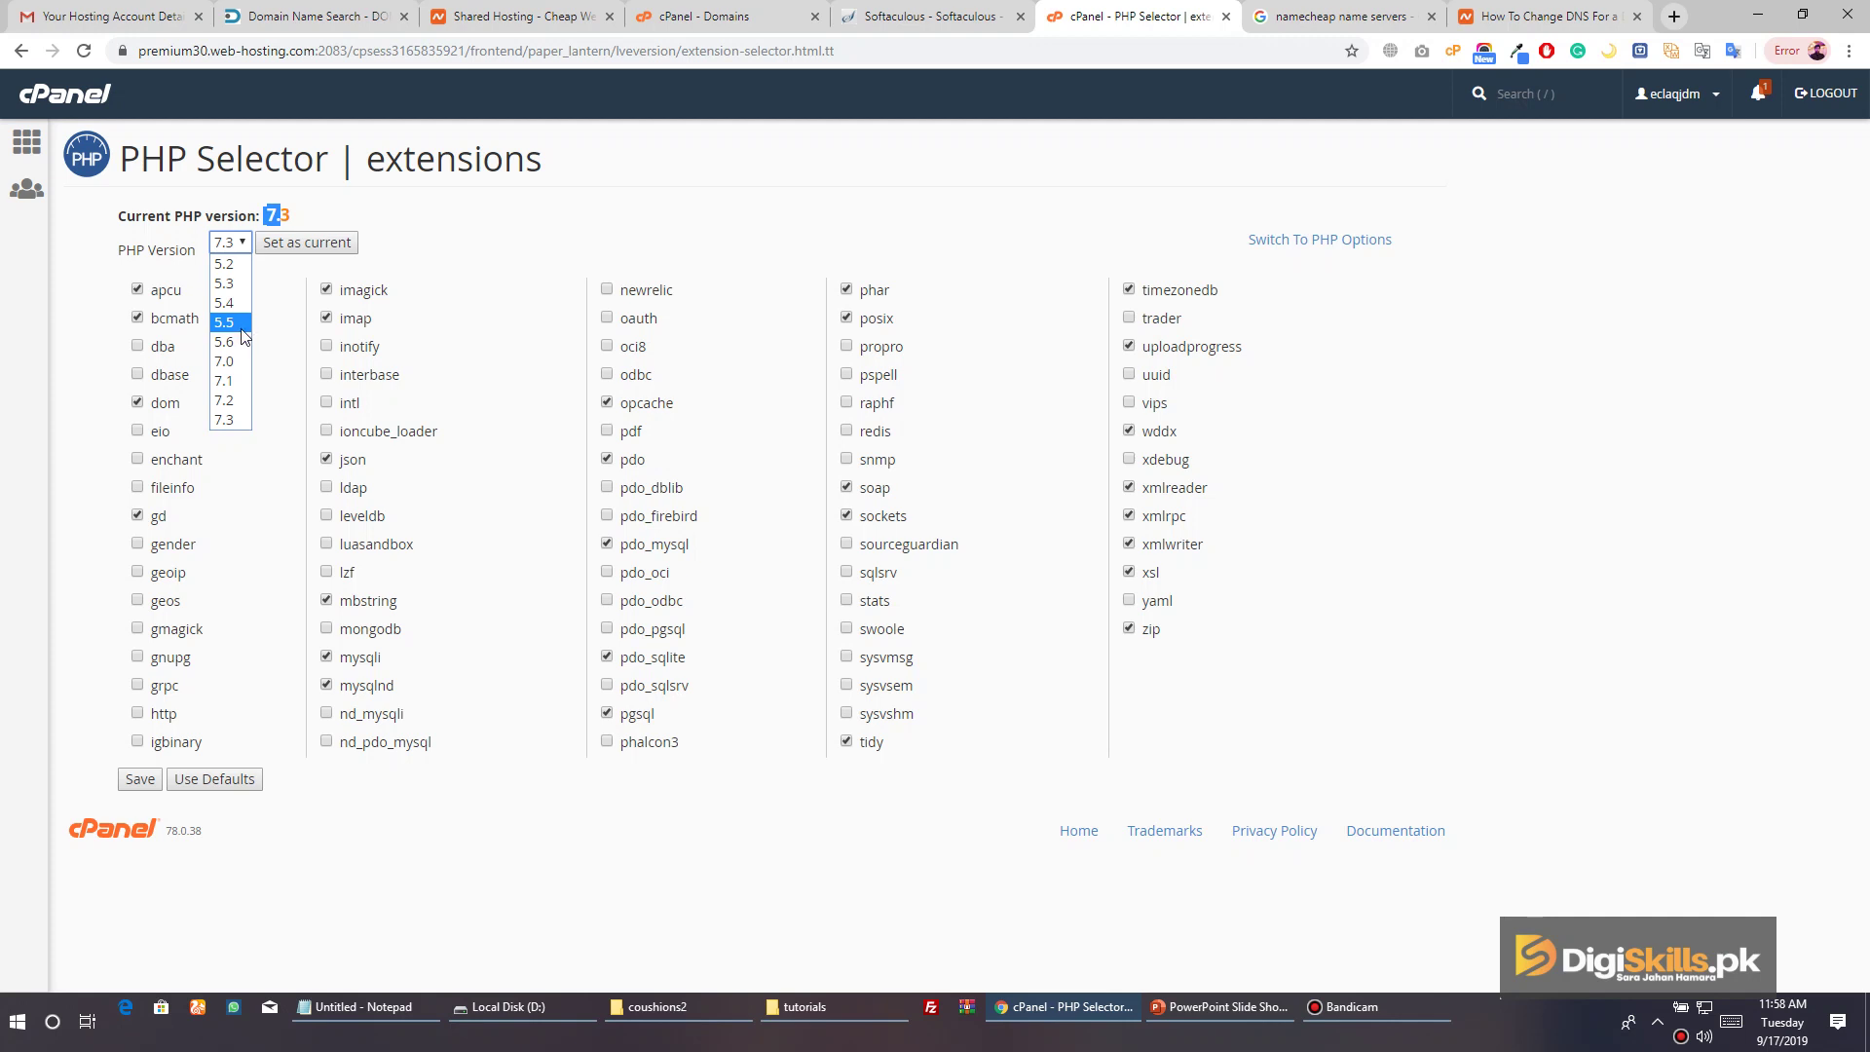
pyautogui.click(399, 195)
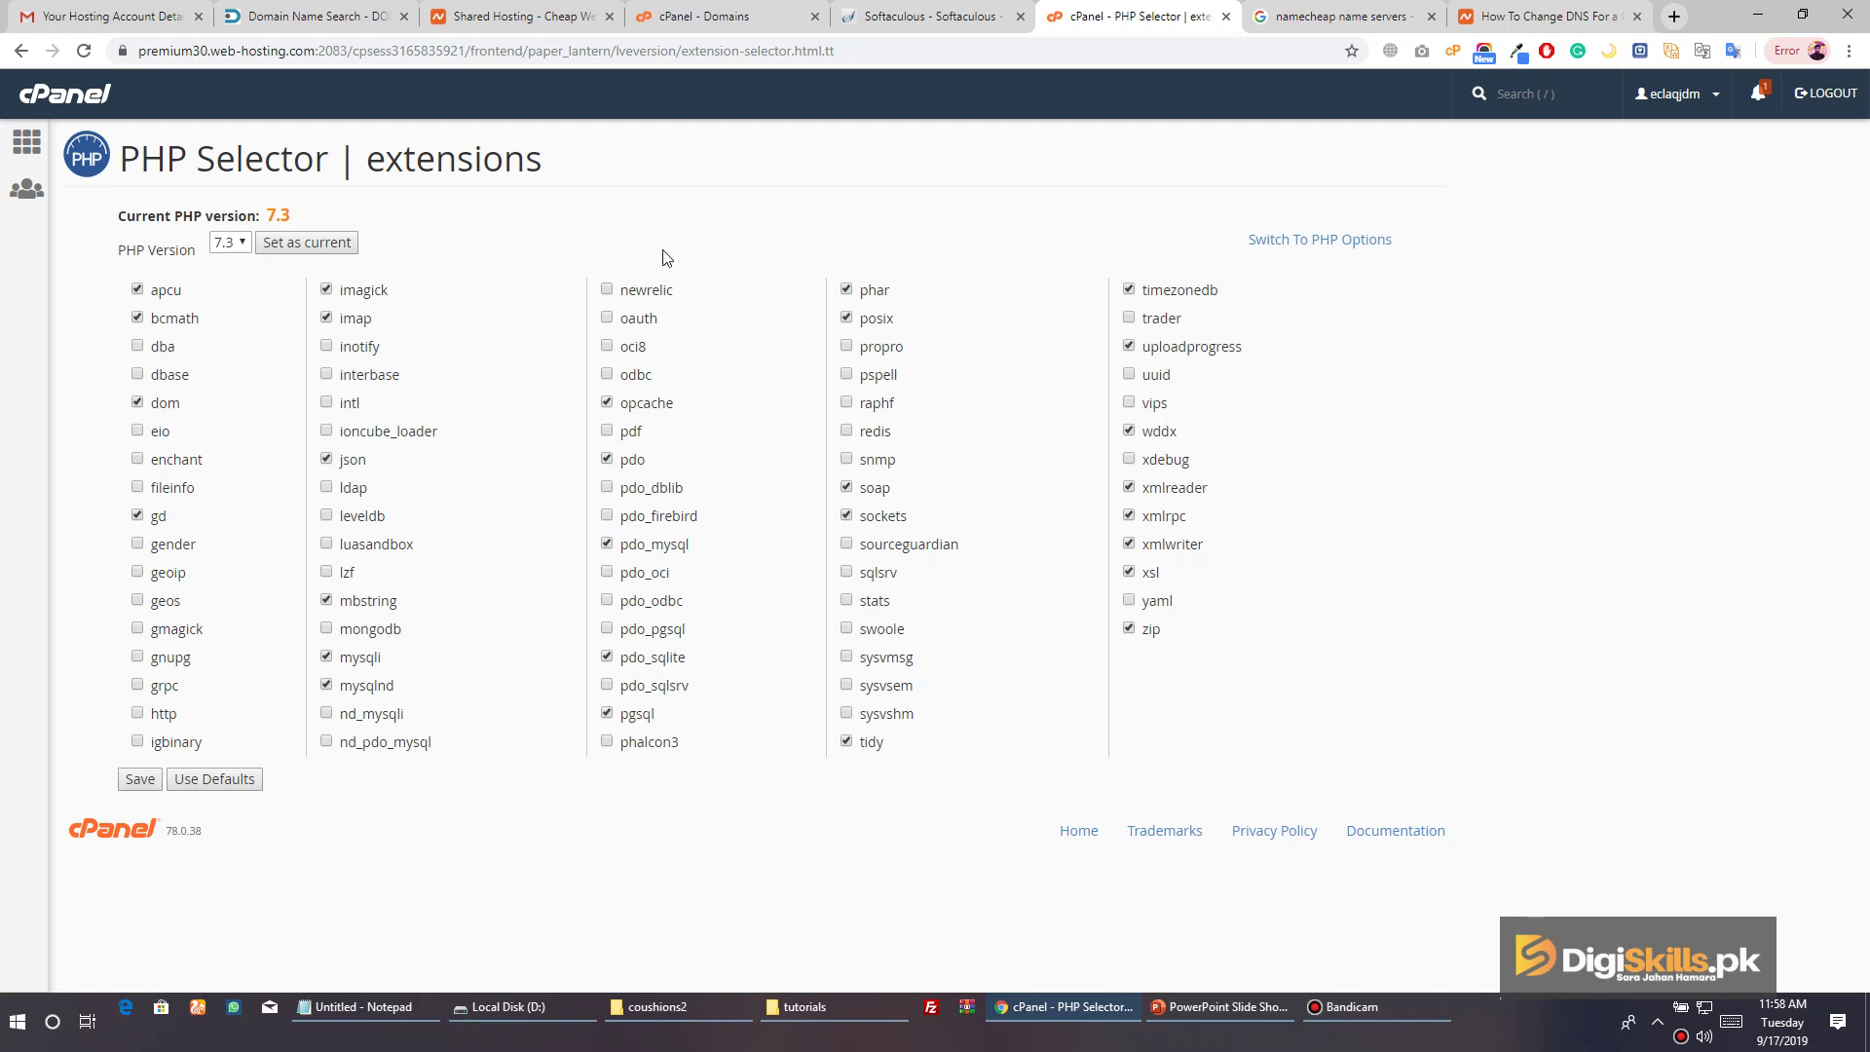
# Enable the intl extension for PHP 7.3 and save the extension settings
pyautogui.click(327, 402)
pyautogui.click(335, 246)
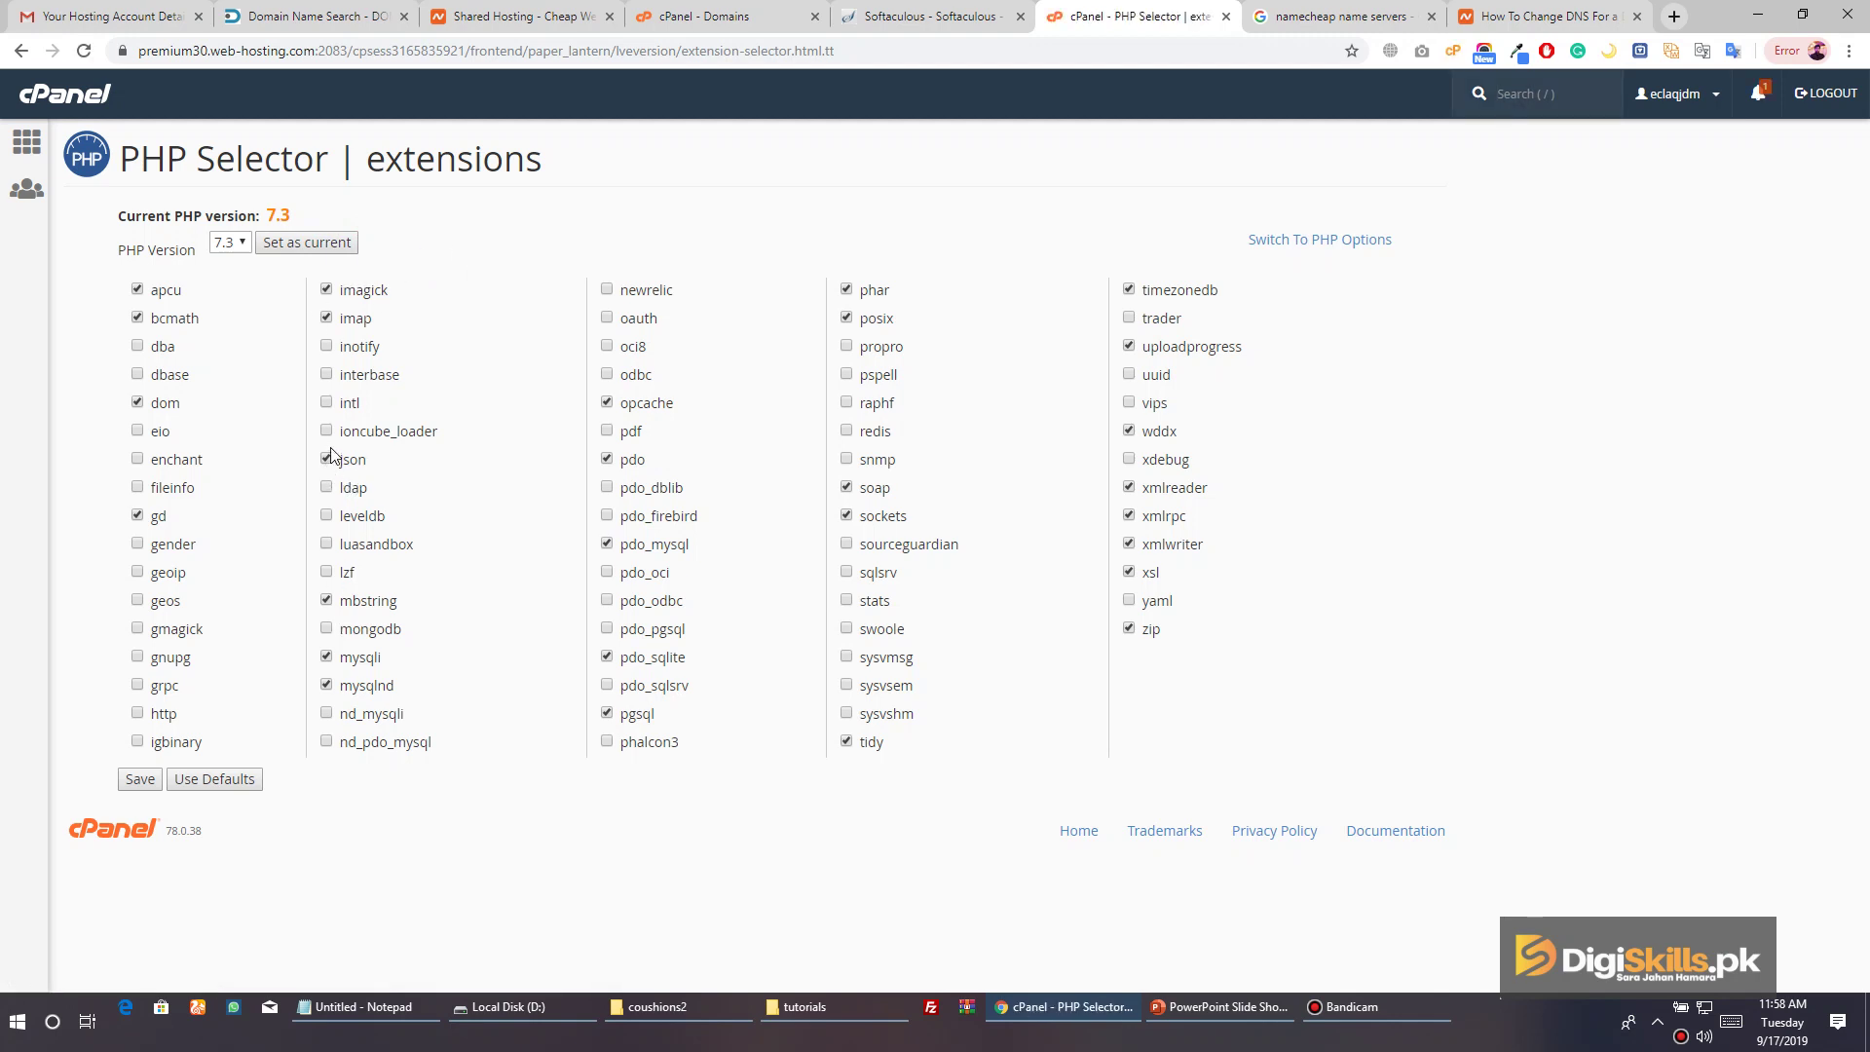
pyautogui.click(329, 403)
pyautogui.click(338, 243)
pyautogui.click(231, 243)
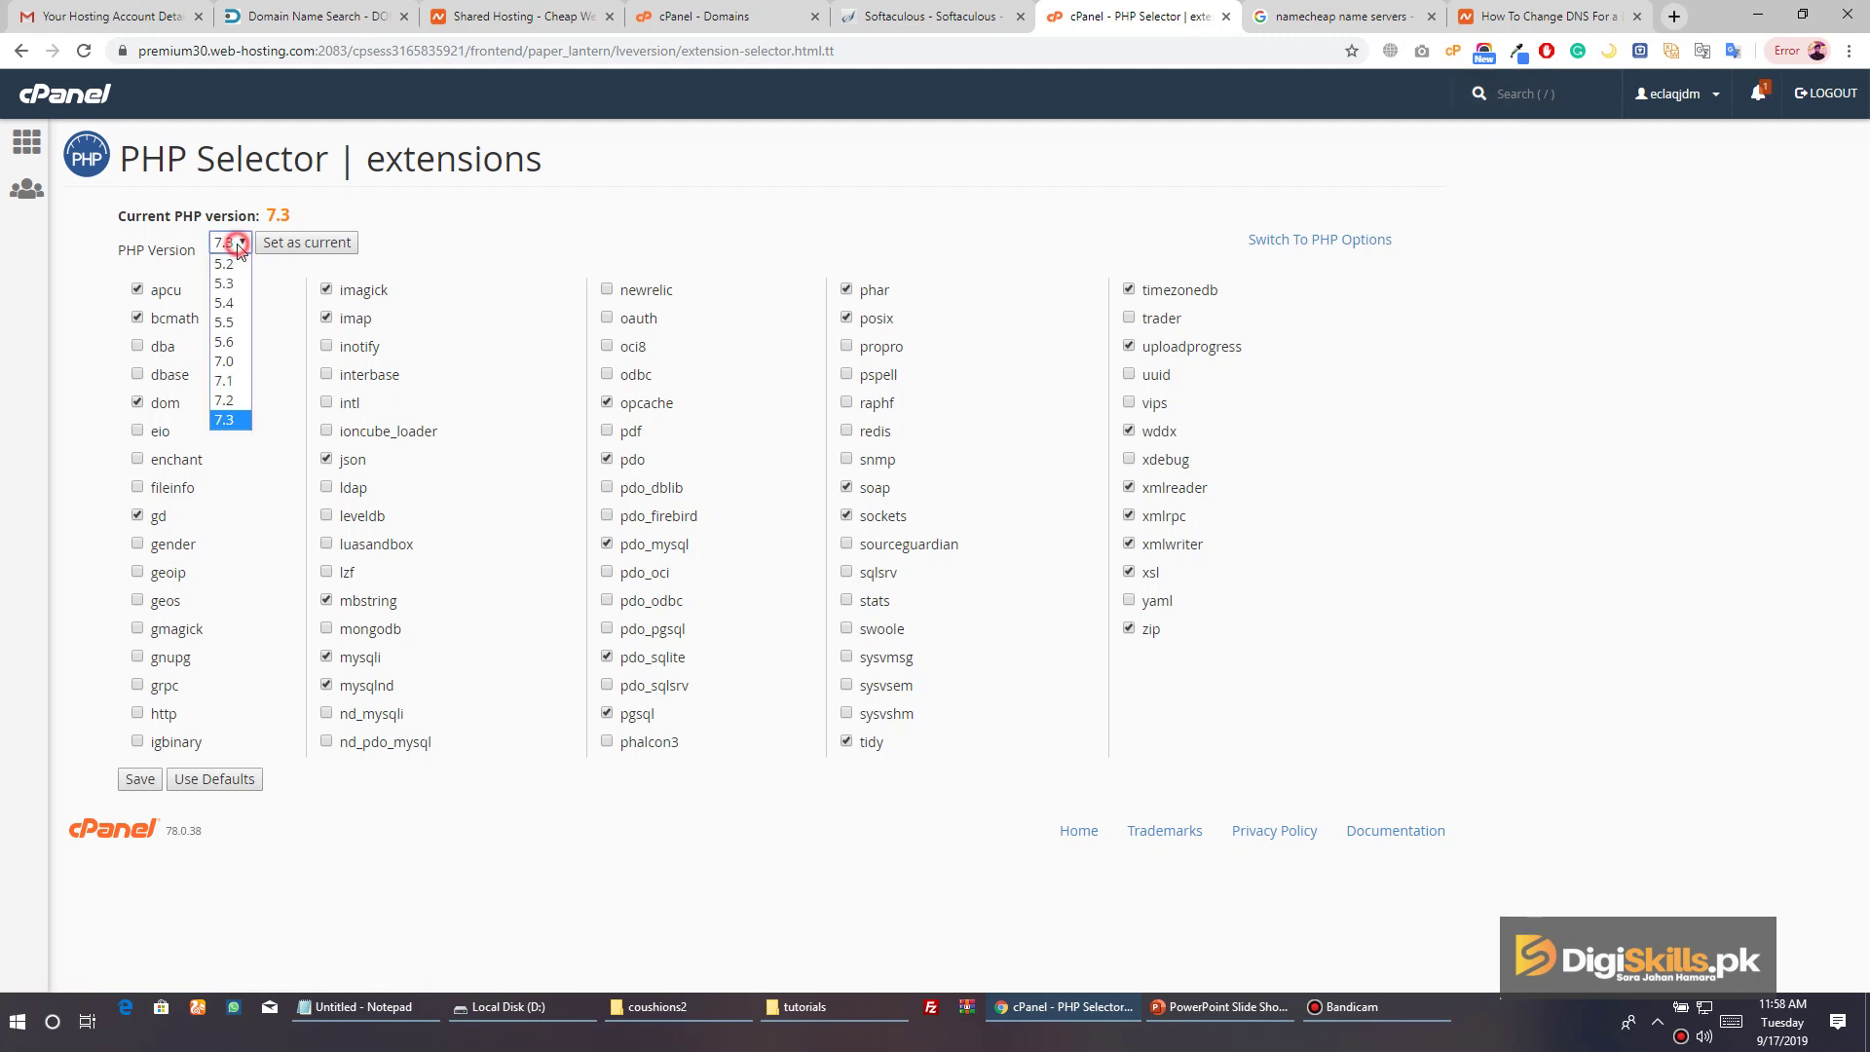
pyautogui.click(232, 419)
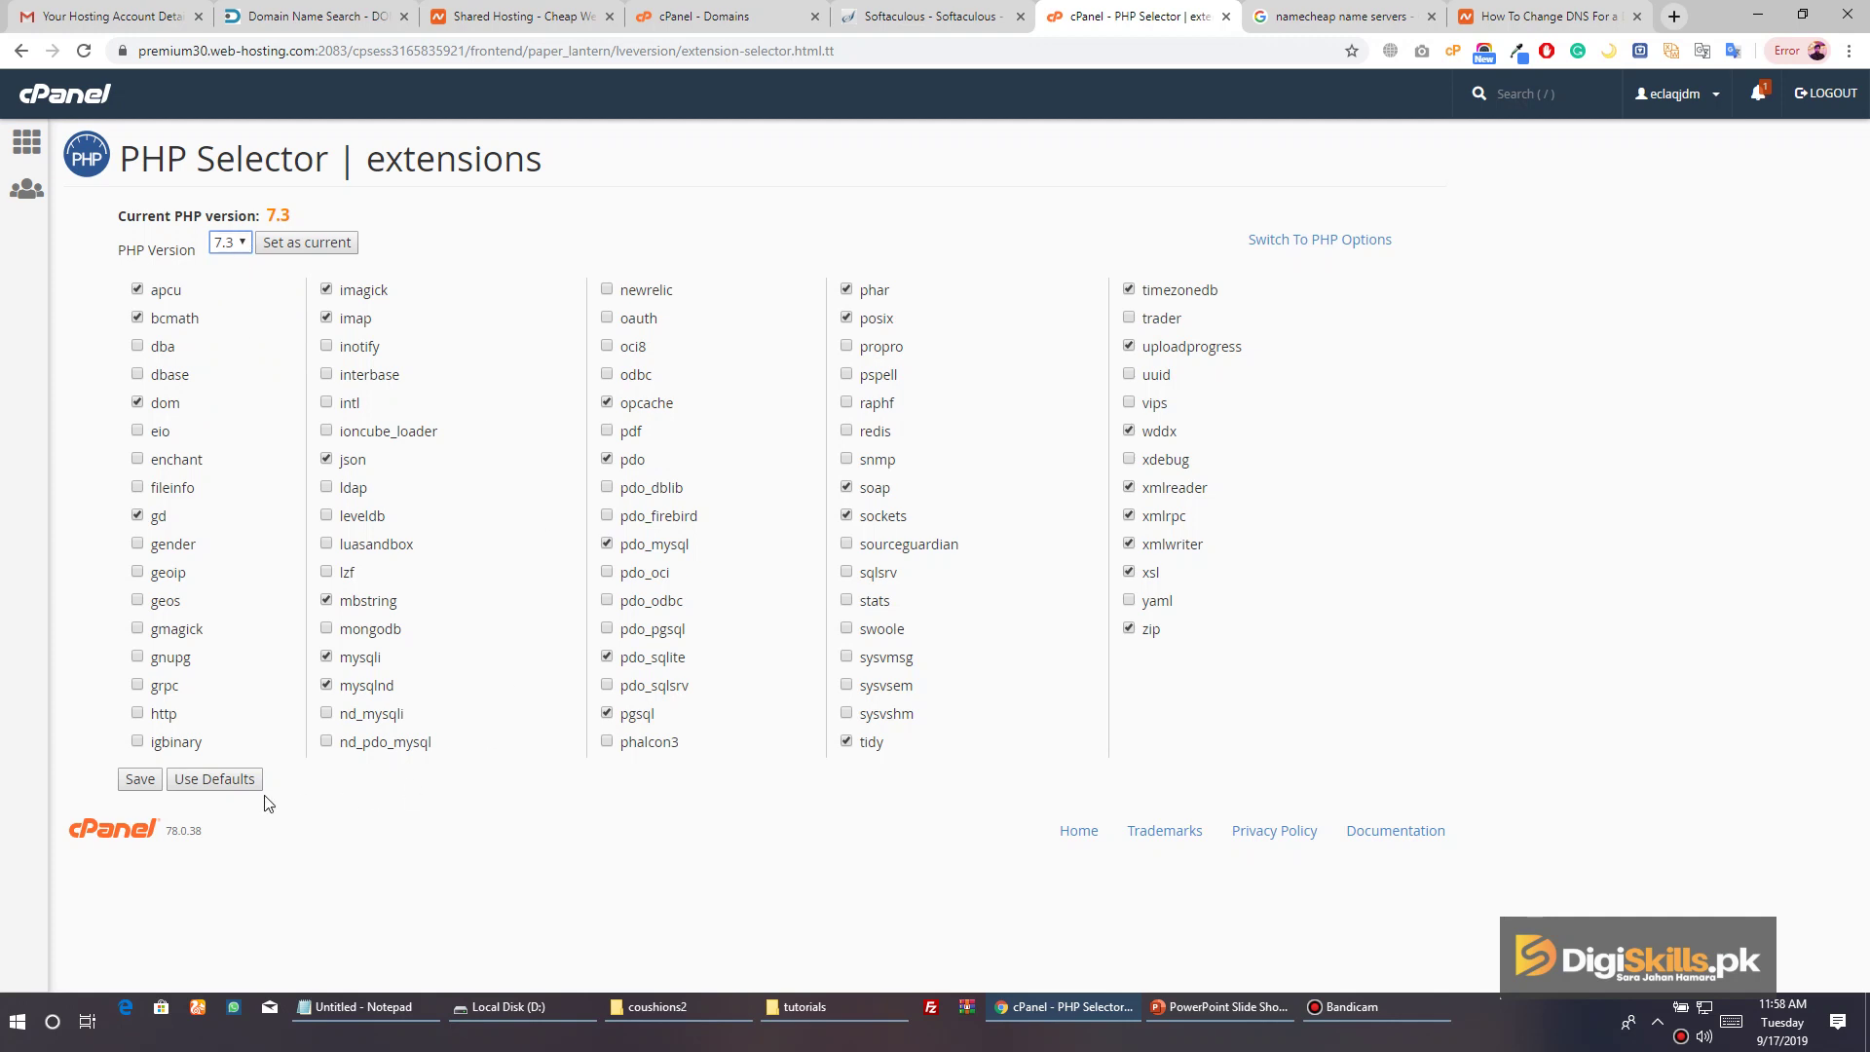
pyautogui.click(326, 403)
pyautogui.click(142, 780)
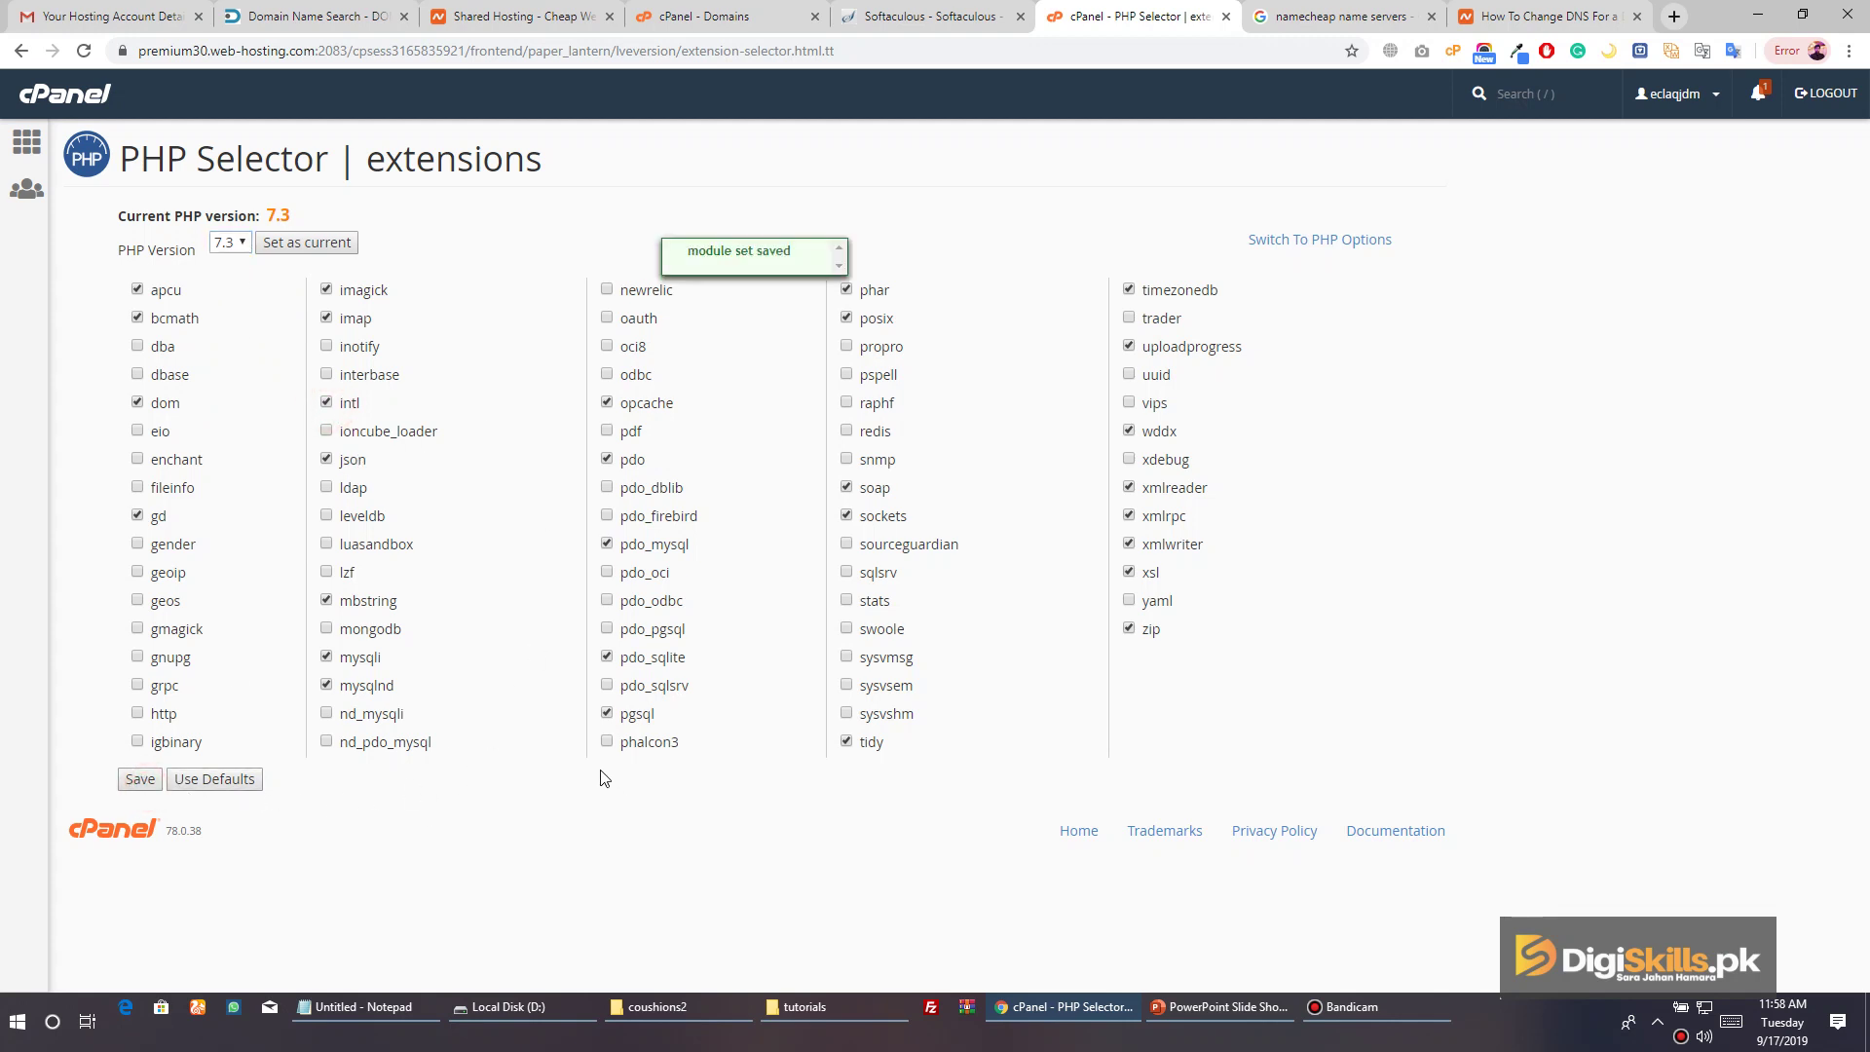
# Confirm the 'module set saved' notice, reload, and return to the Magento install tab
pyautogui.moveTo(687, 251); pyautogui.dragTo(794, 256)
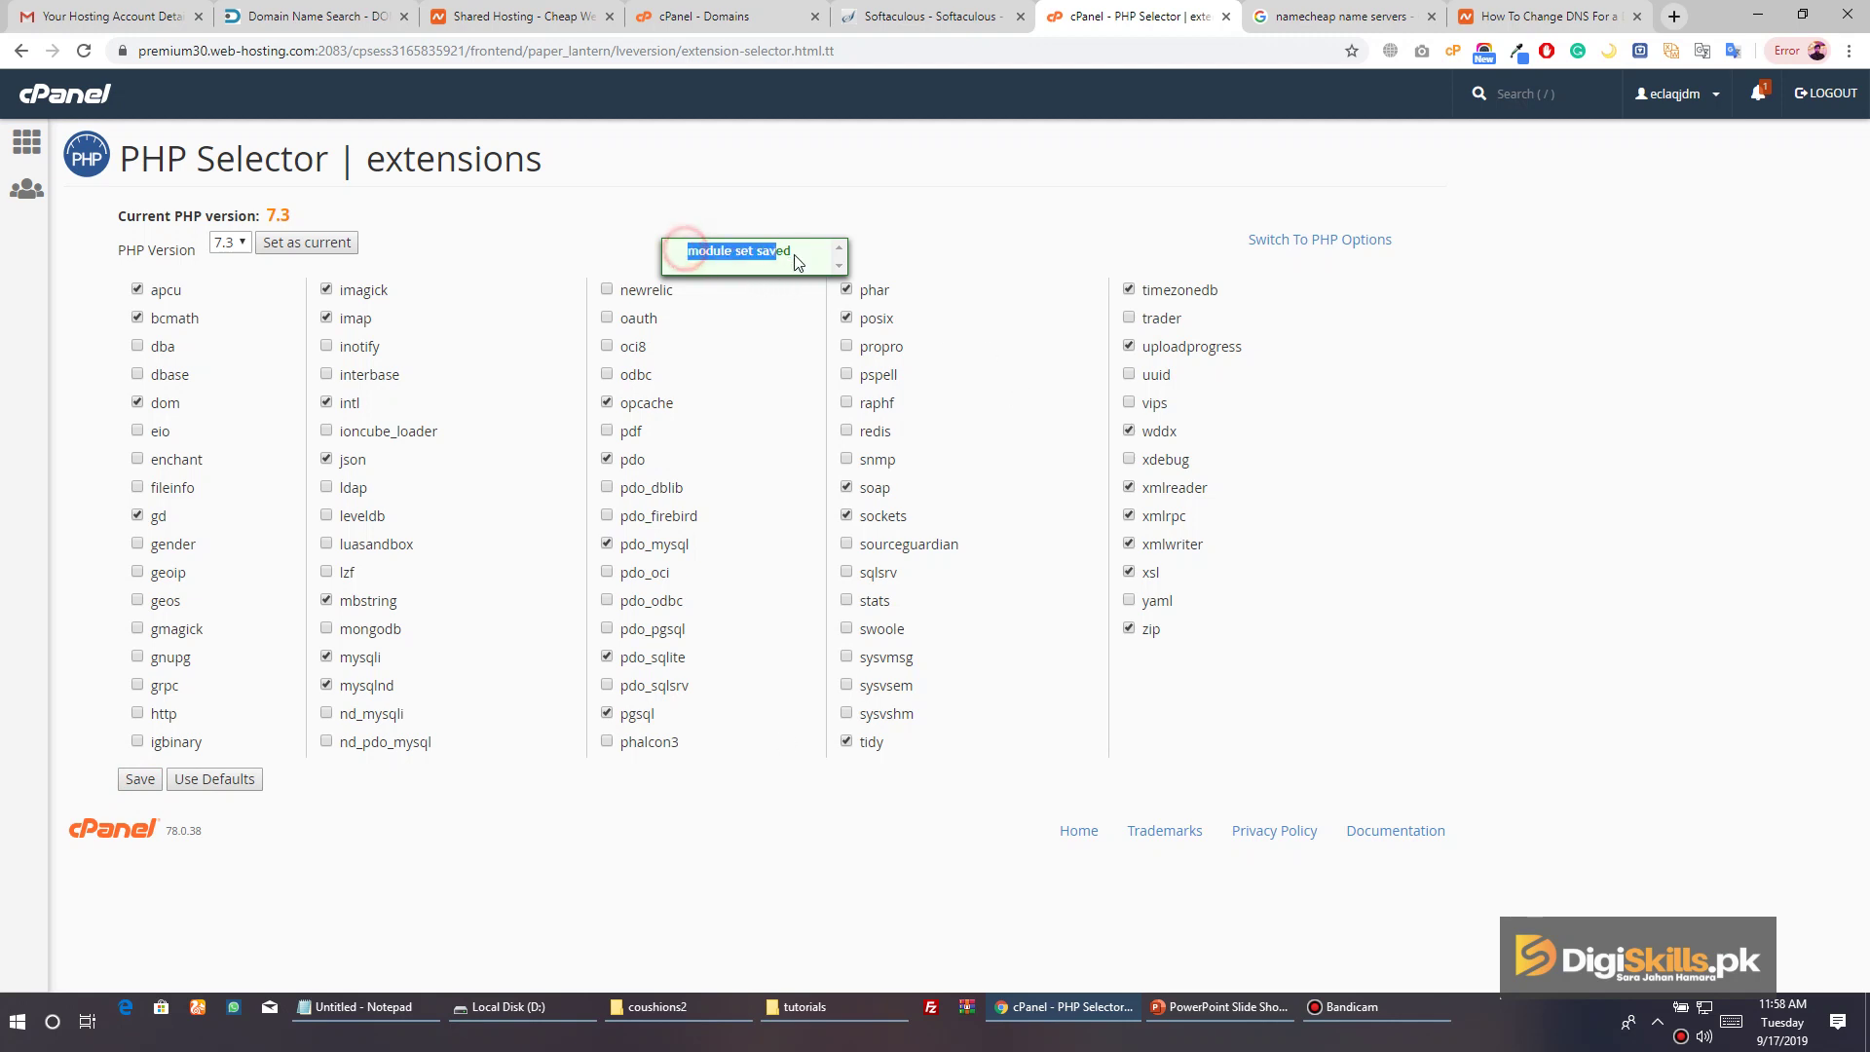
pyautogui.click(982, 166)
pyautogui.click(68, 146)
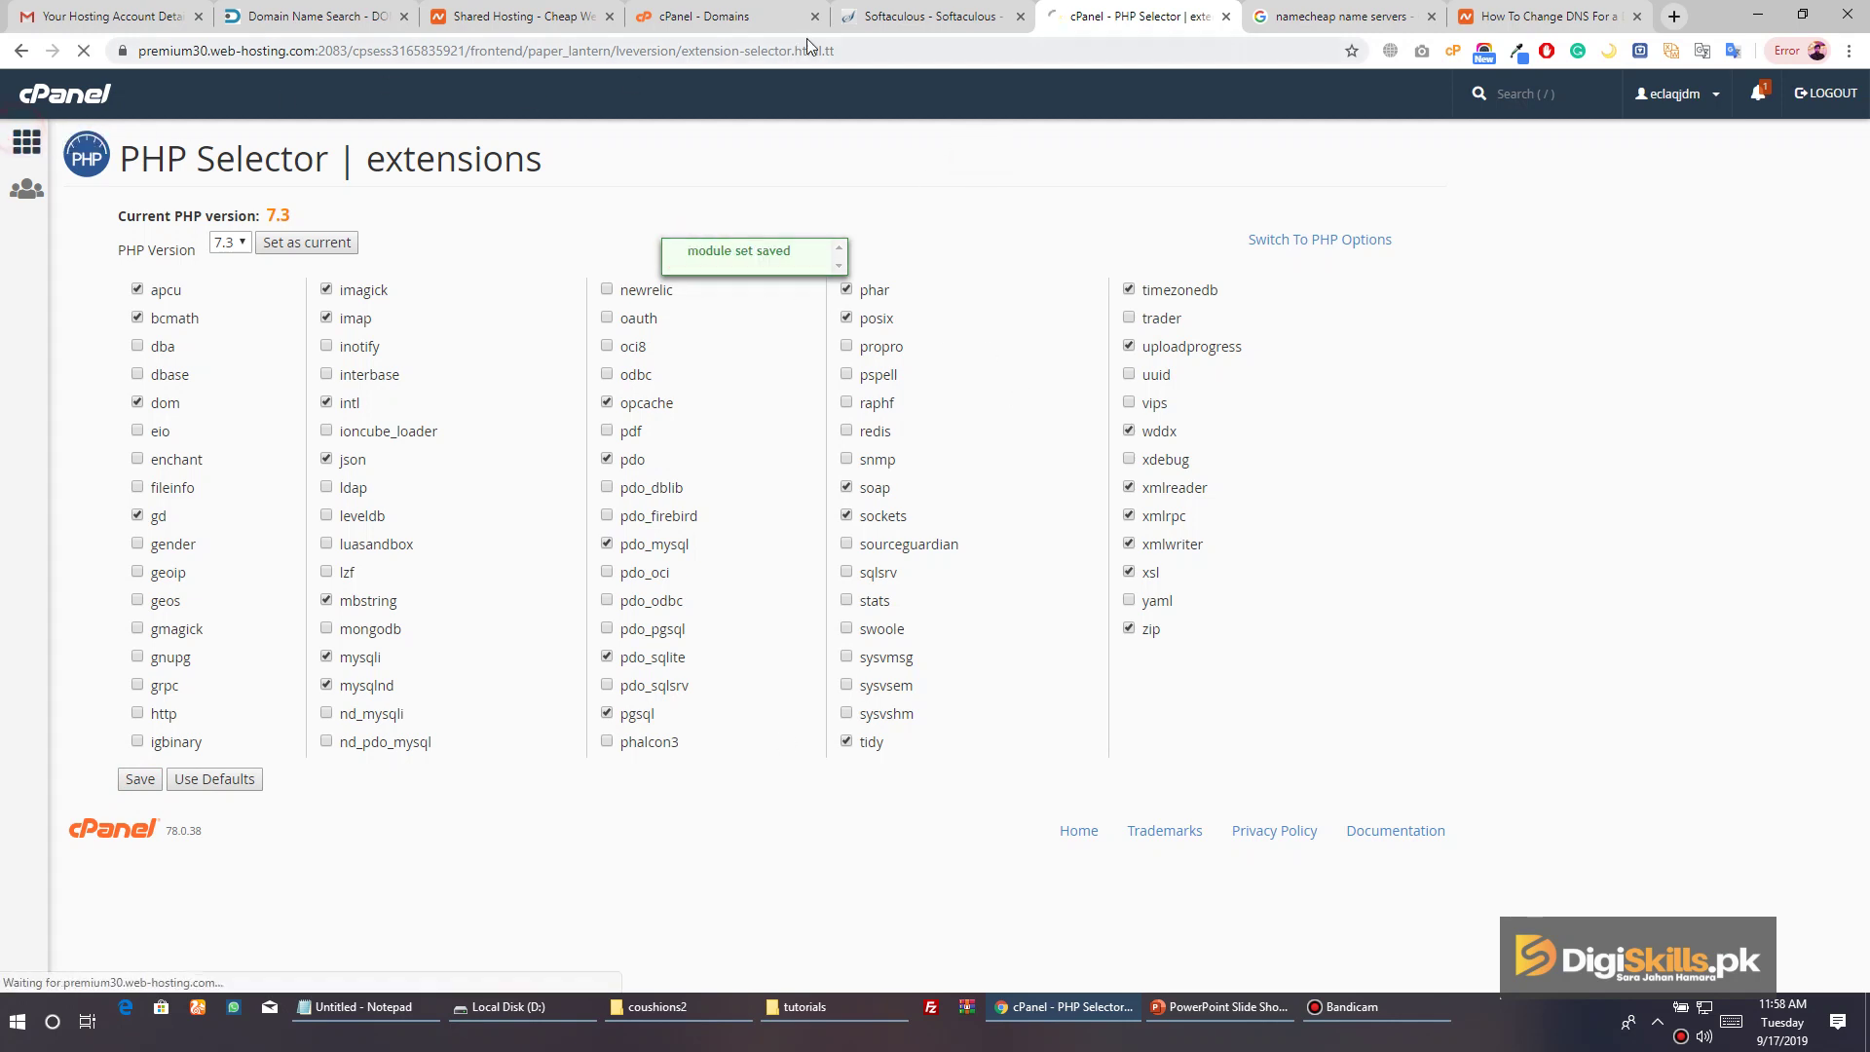
pyautogui.click(889, 28)
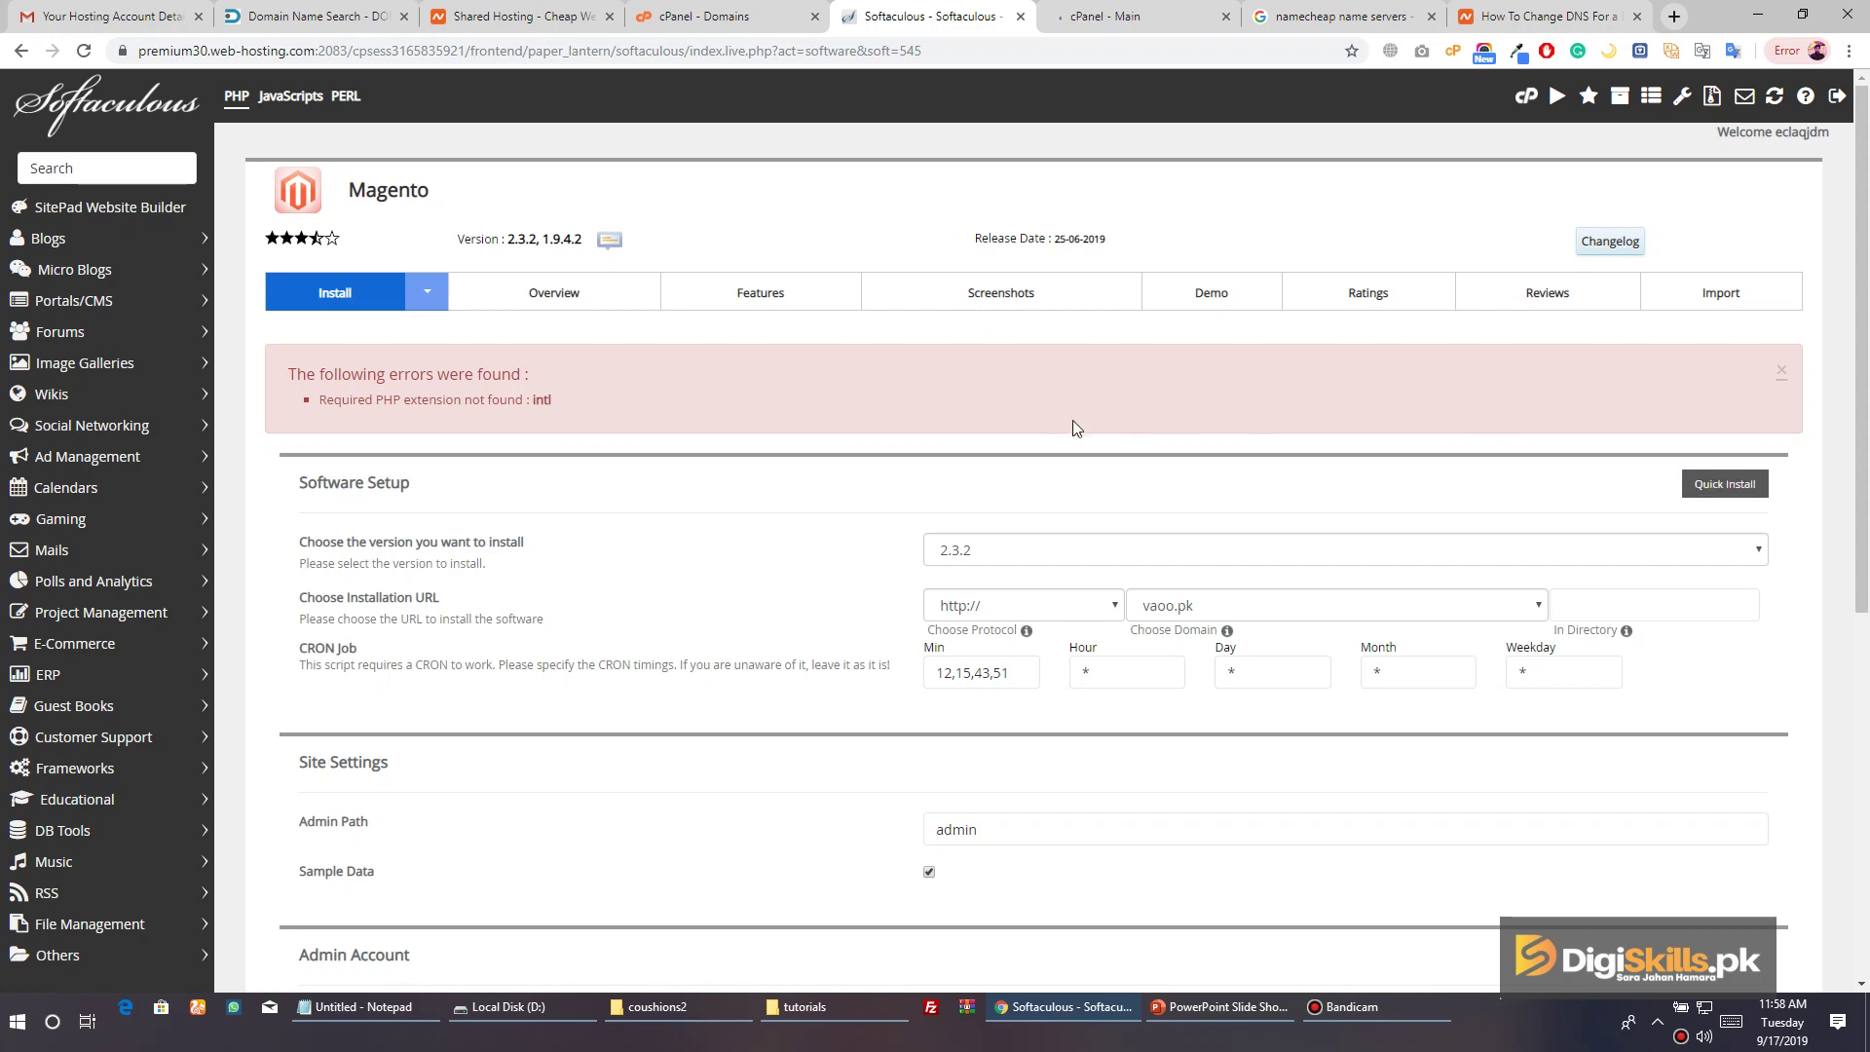
pyautogui.scroll(-5, 1073, 422)
pyautogui.scroll(-2, 1073, 423)
pyautogui.click(1060, 749)
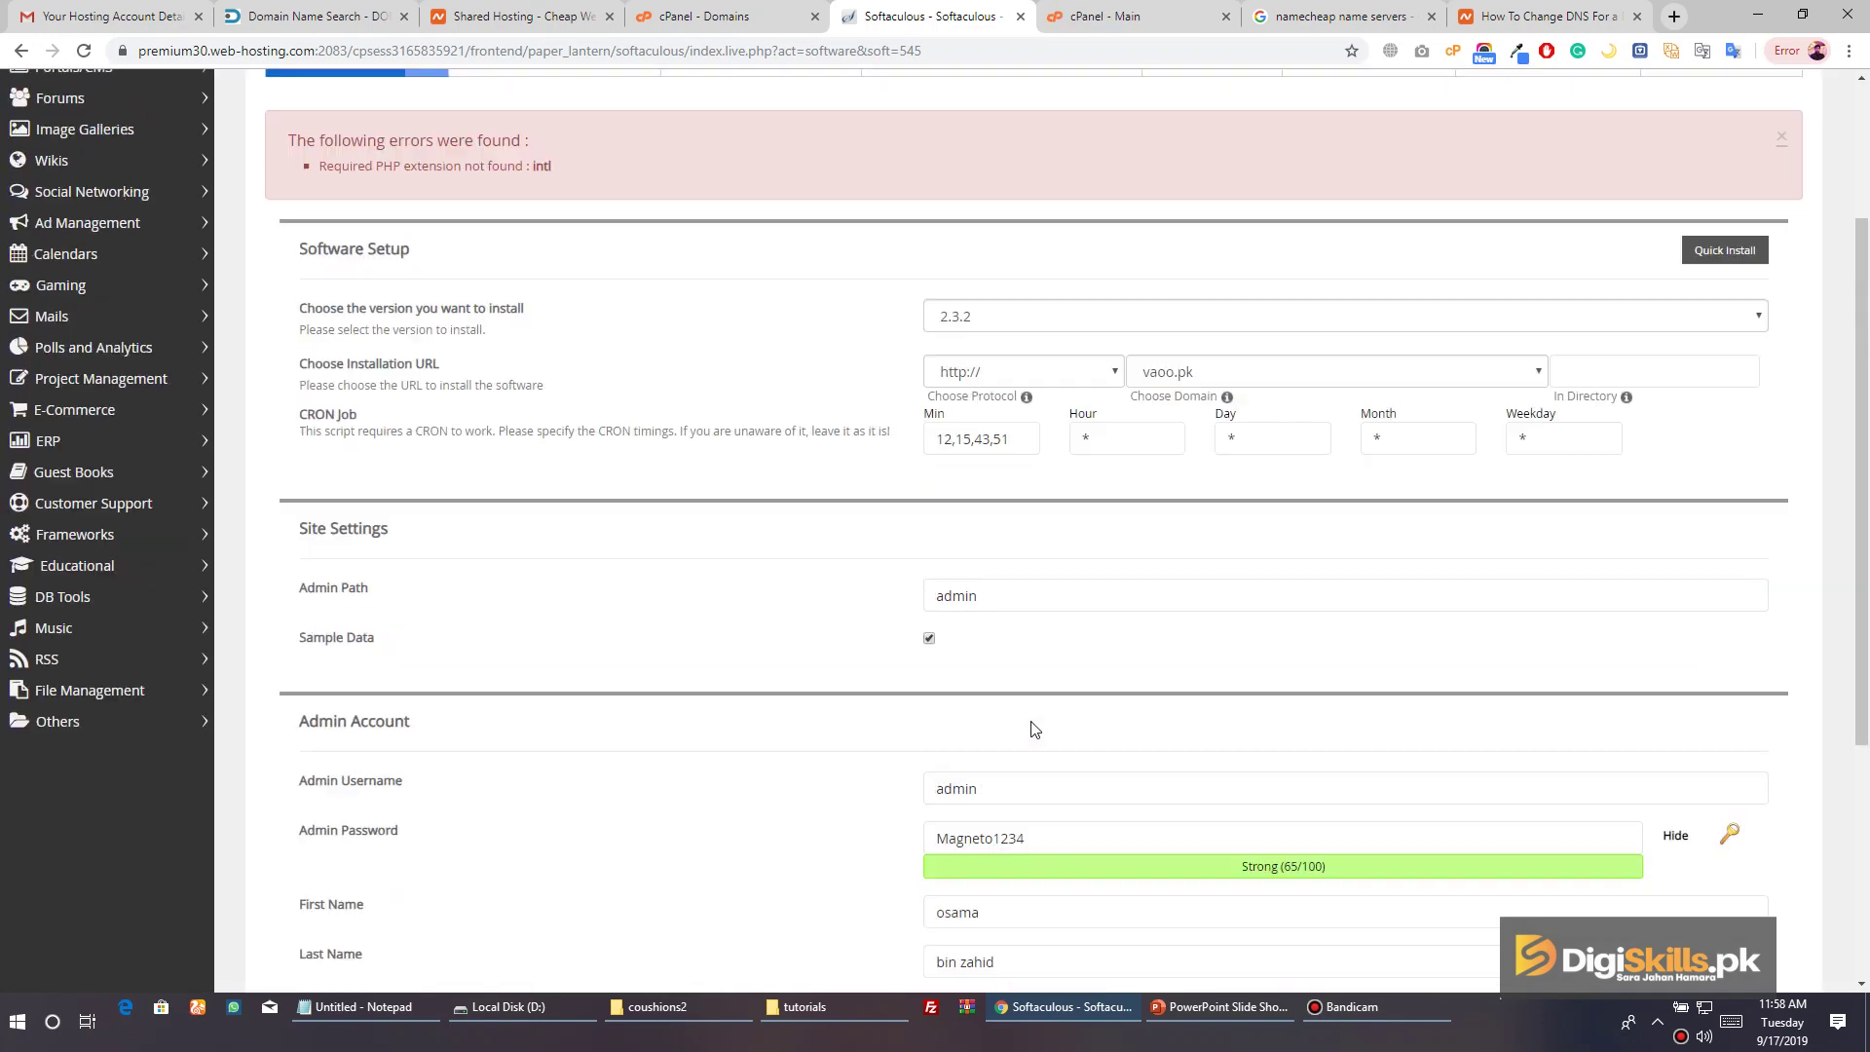
pyautogui.scroll(-6, 1022, 409)
pyautogui.click(1043, 748)
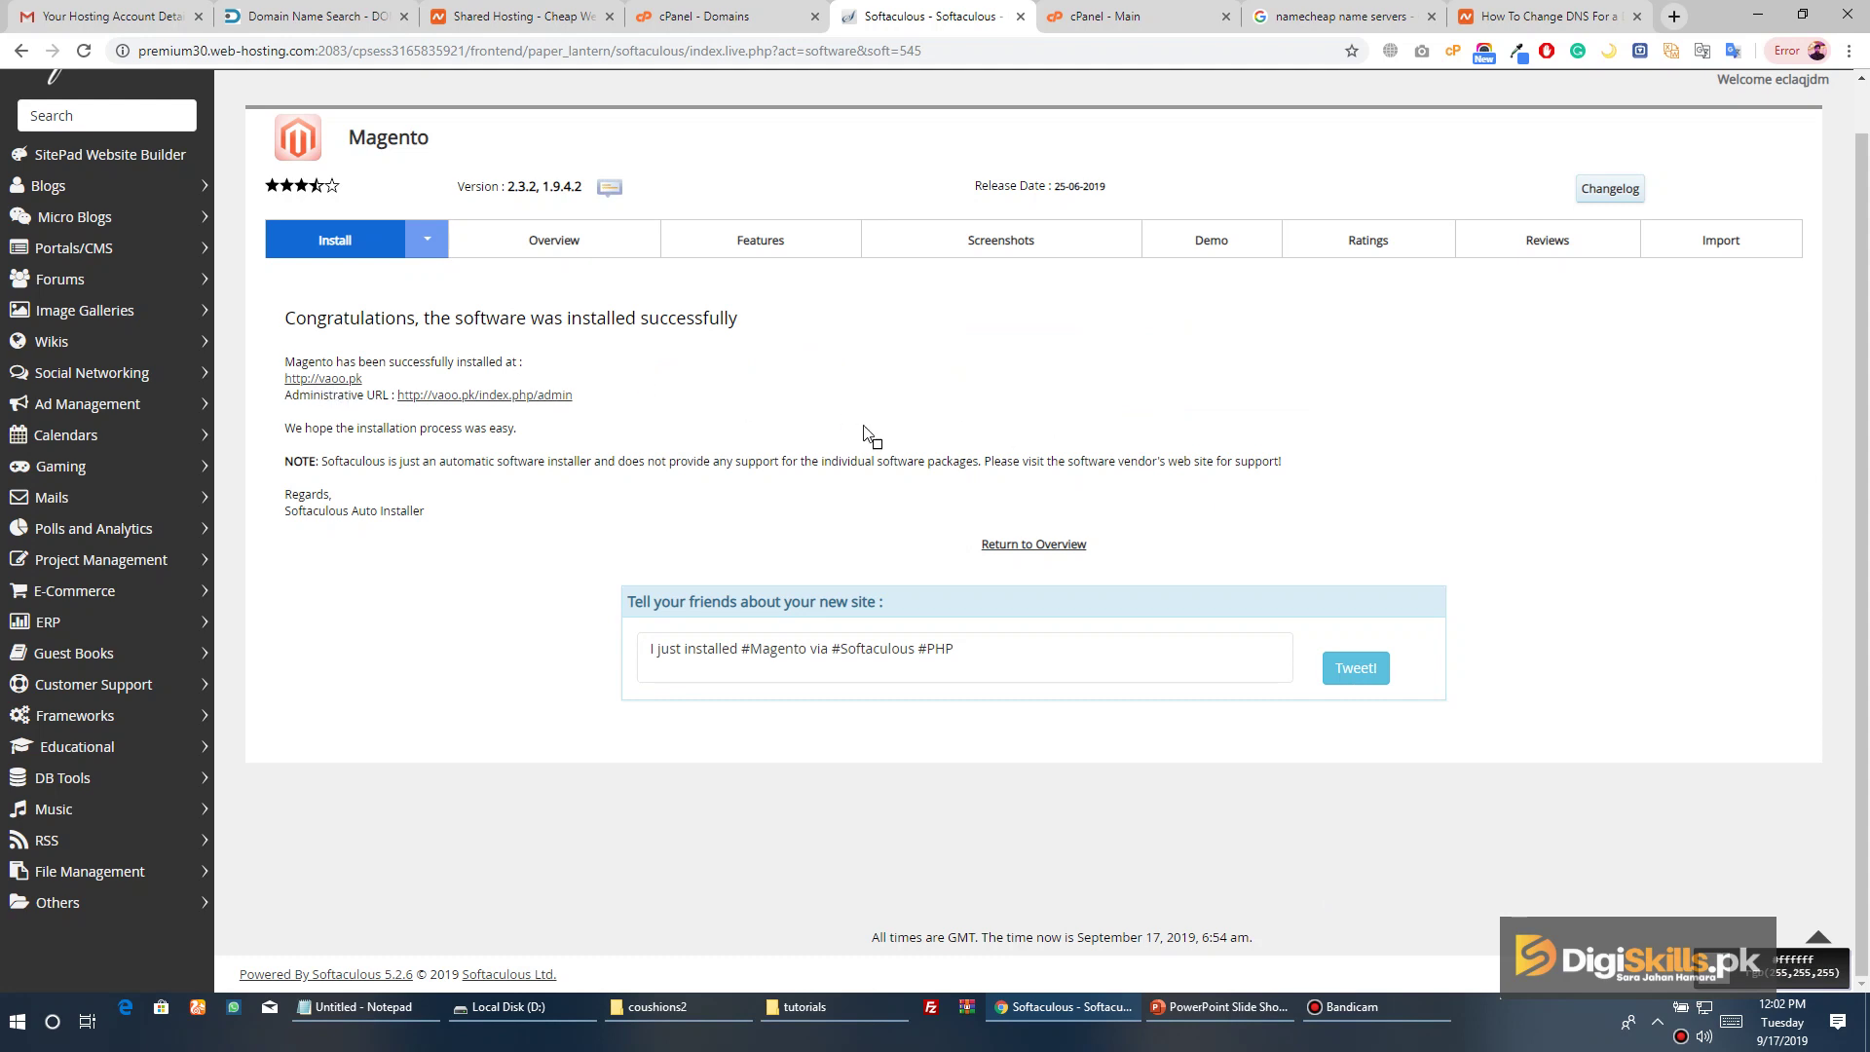
pyautogui.click(1519, 51)
pyautogui.press('Escape')
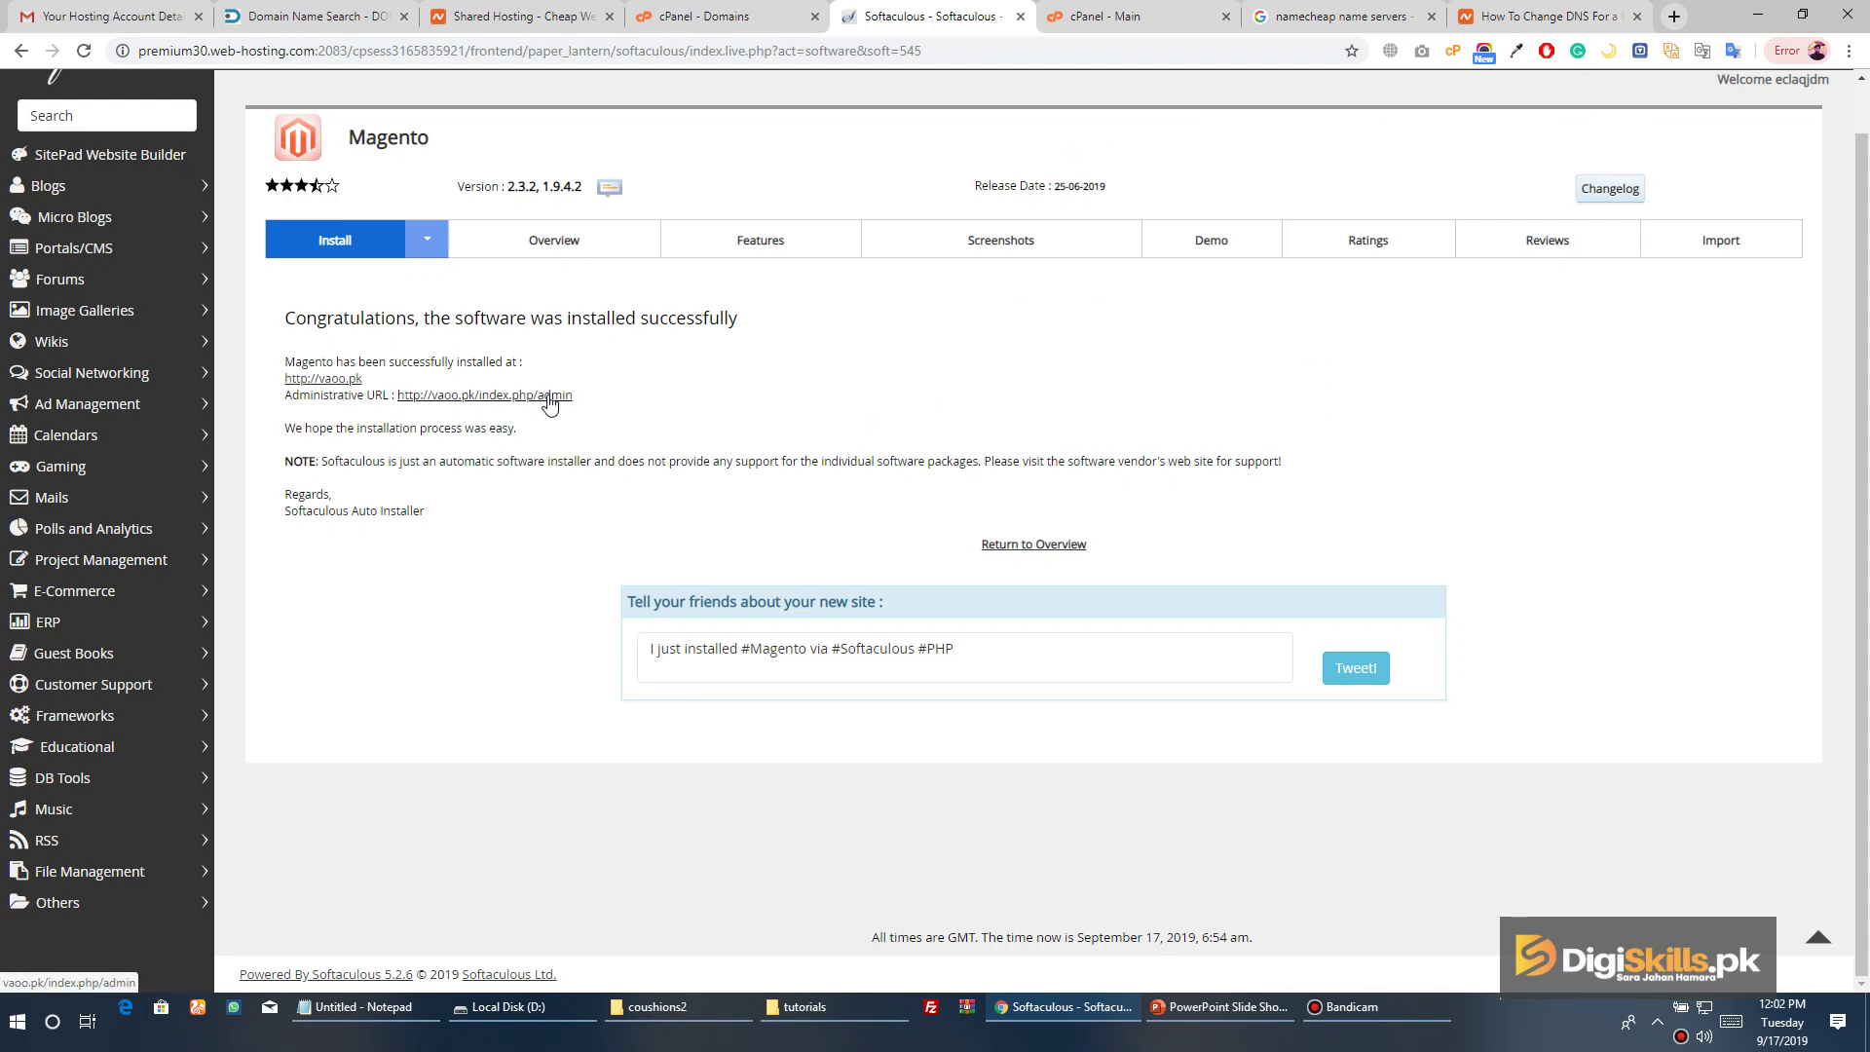
pyautogui.click(352, 388)
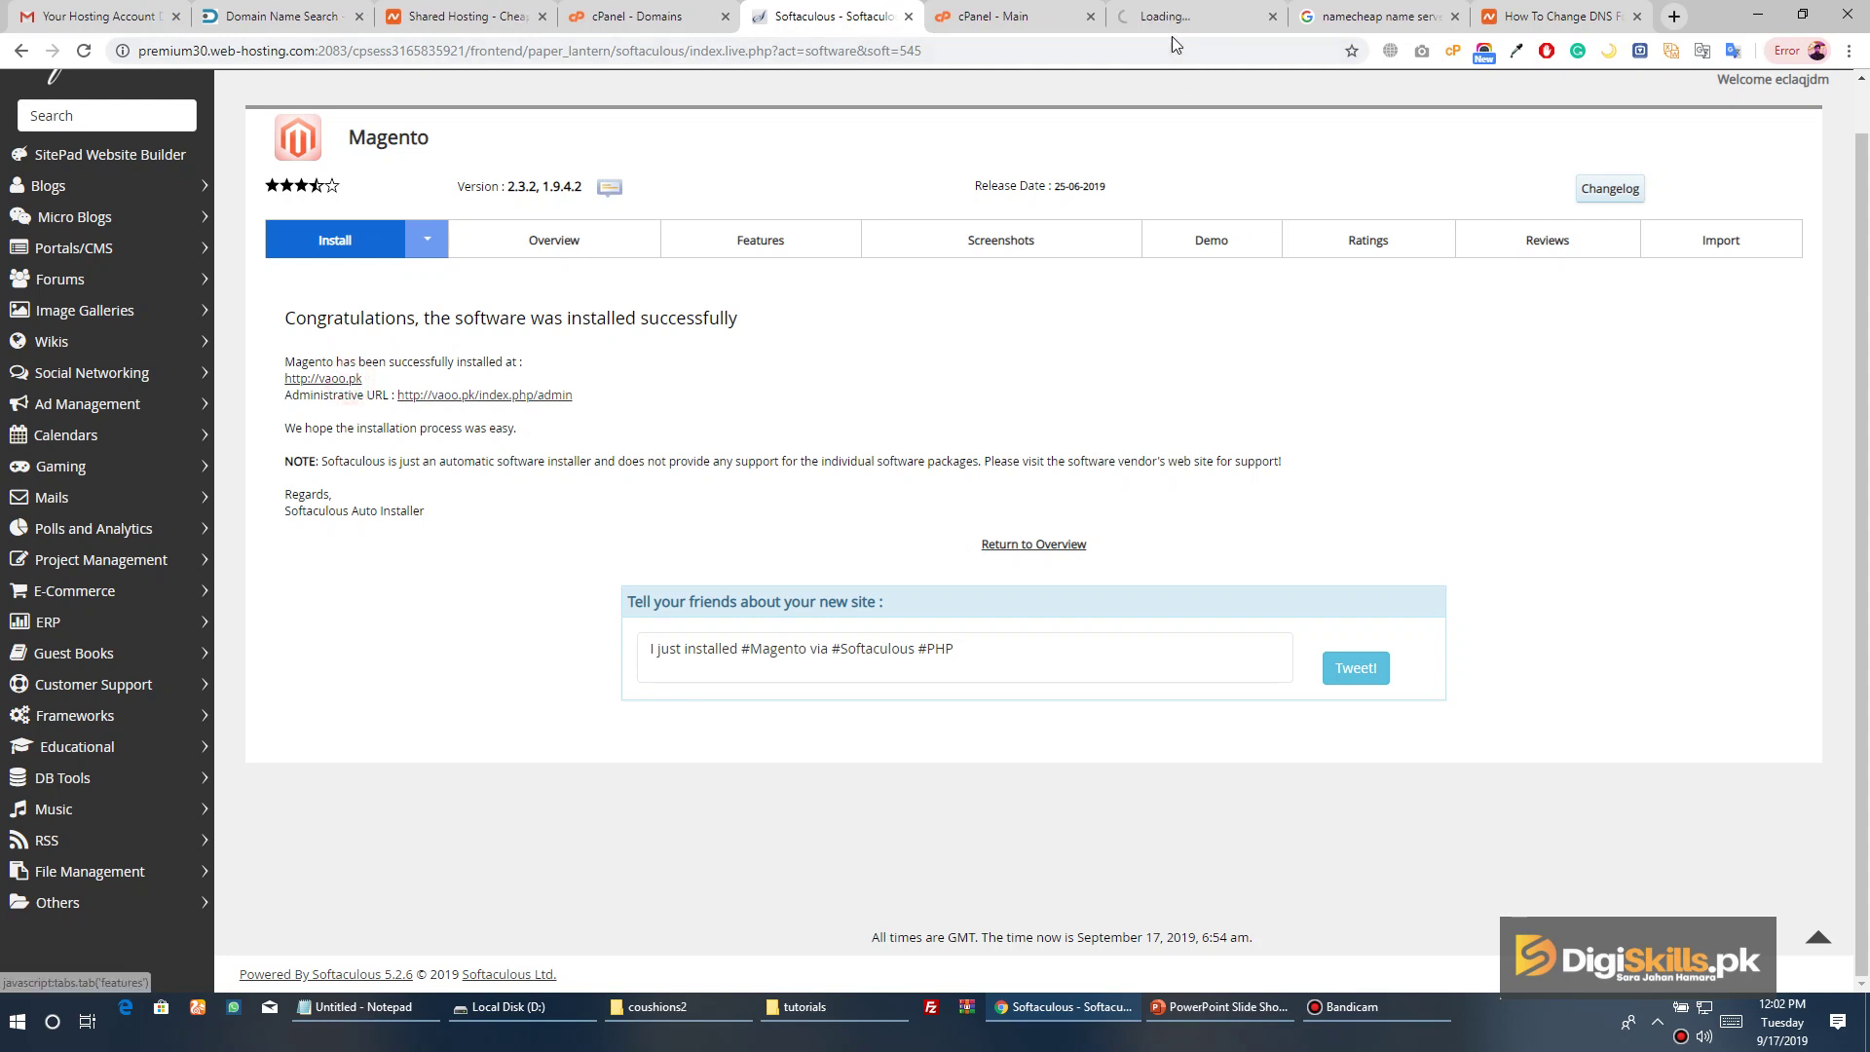
pyautogui.moveTo(1180, 19); pyautogui.dragTo(994, 30)
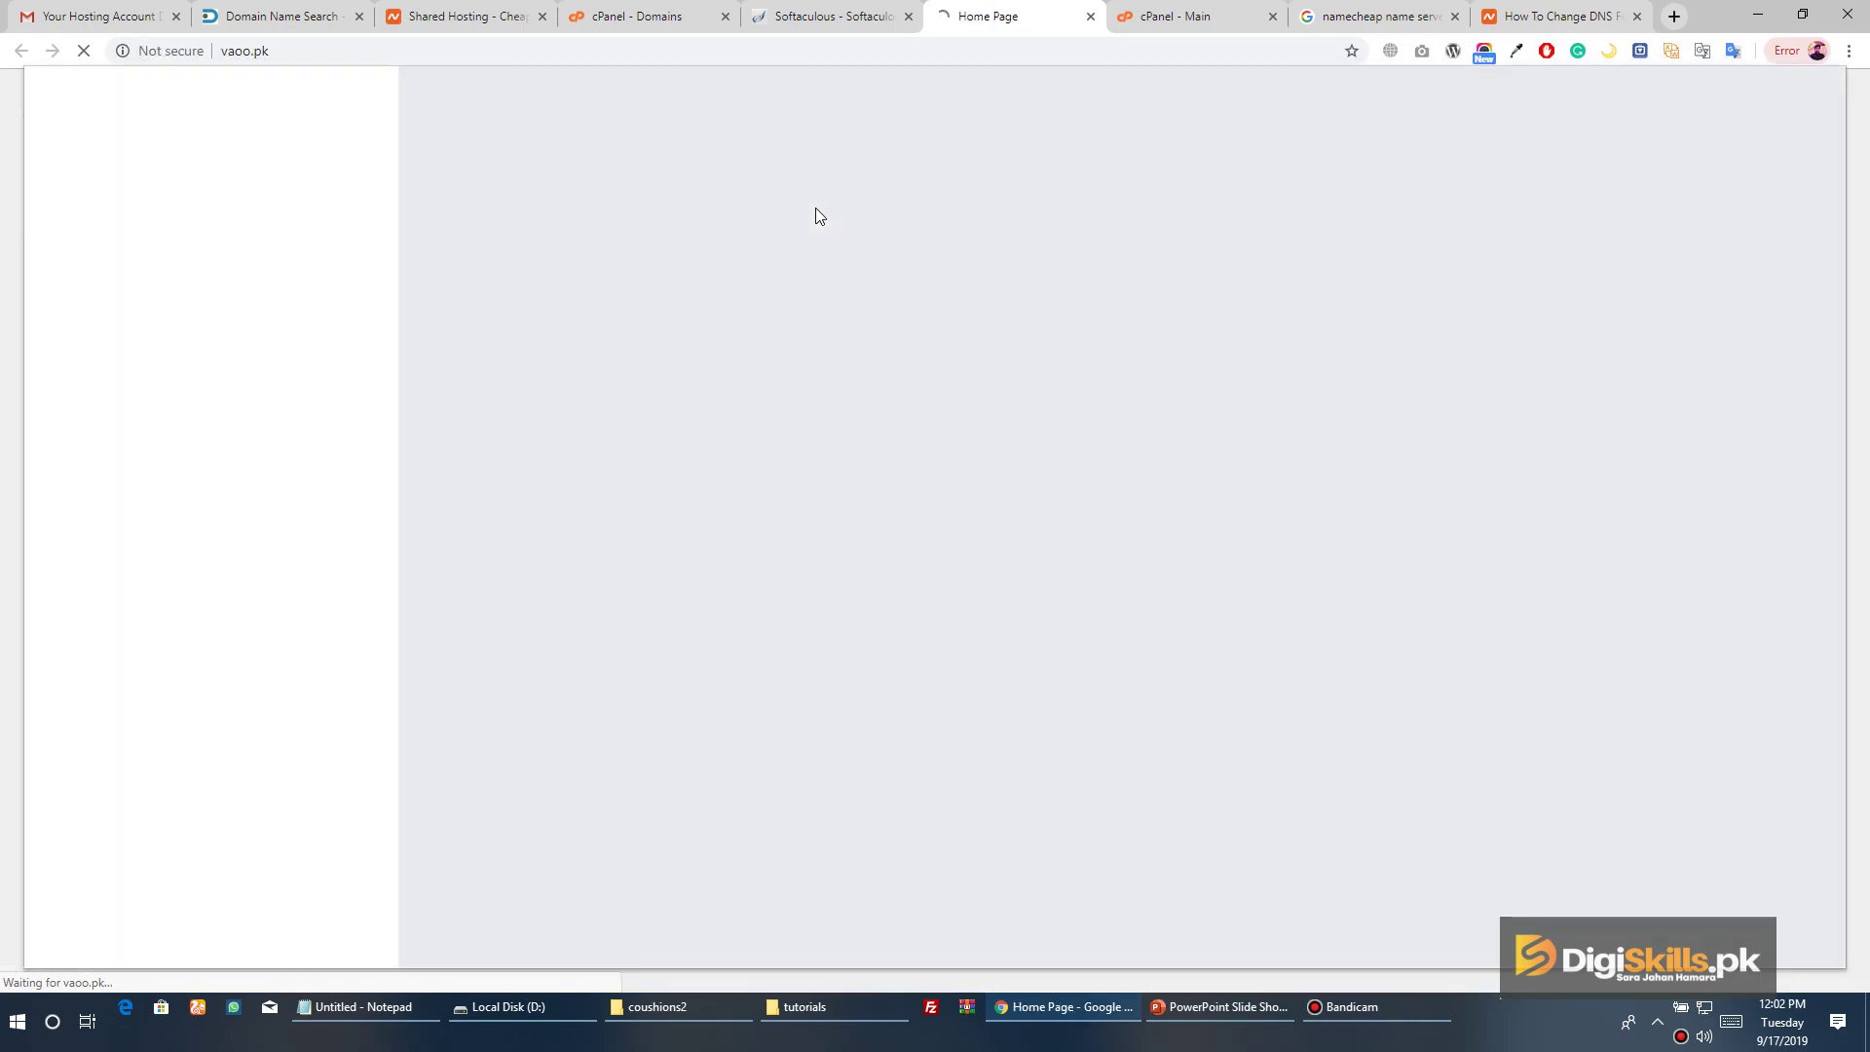
# Cancel the print dialog, browse the storefront home page and open the New Luma Yoga Collection page
pyautogui.click(327, 172)
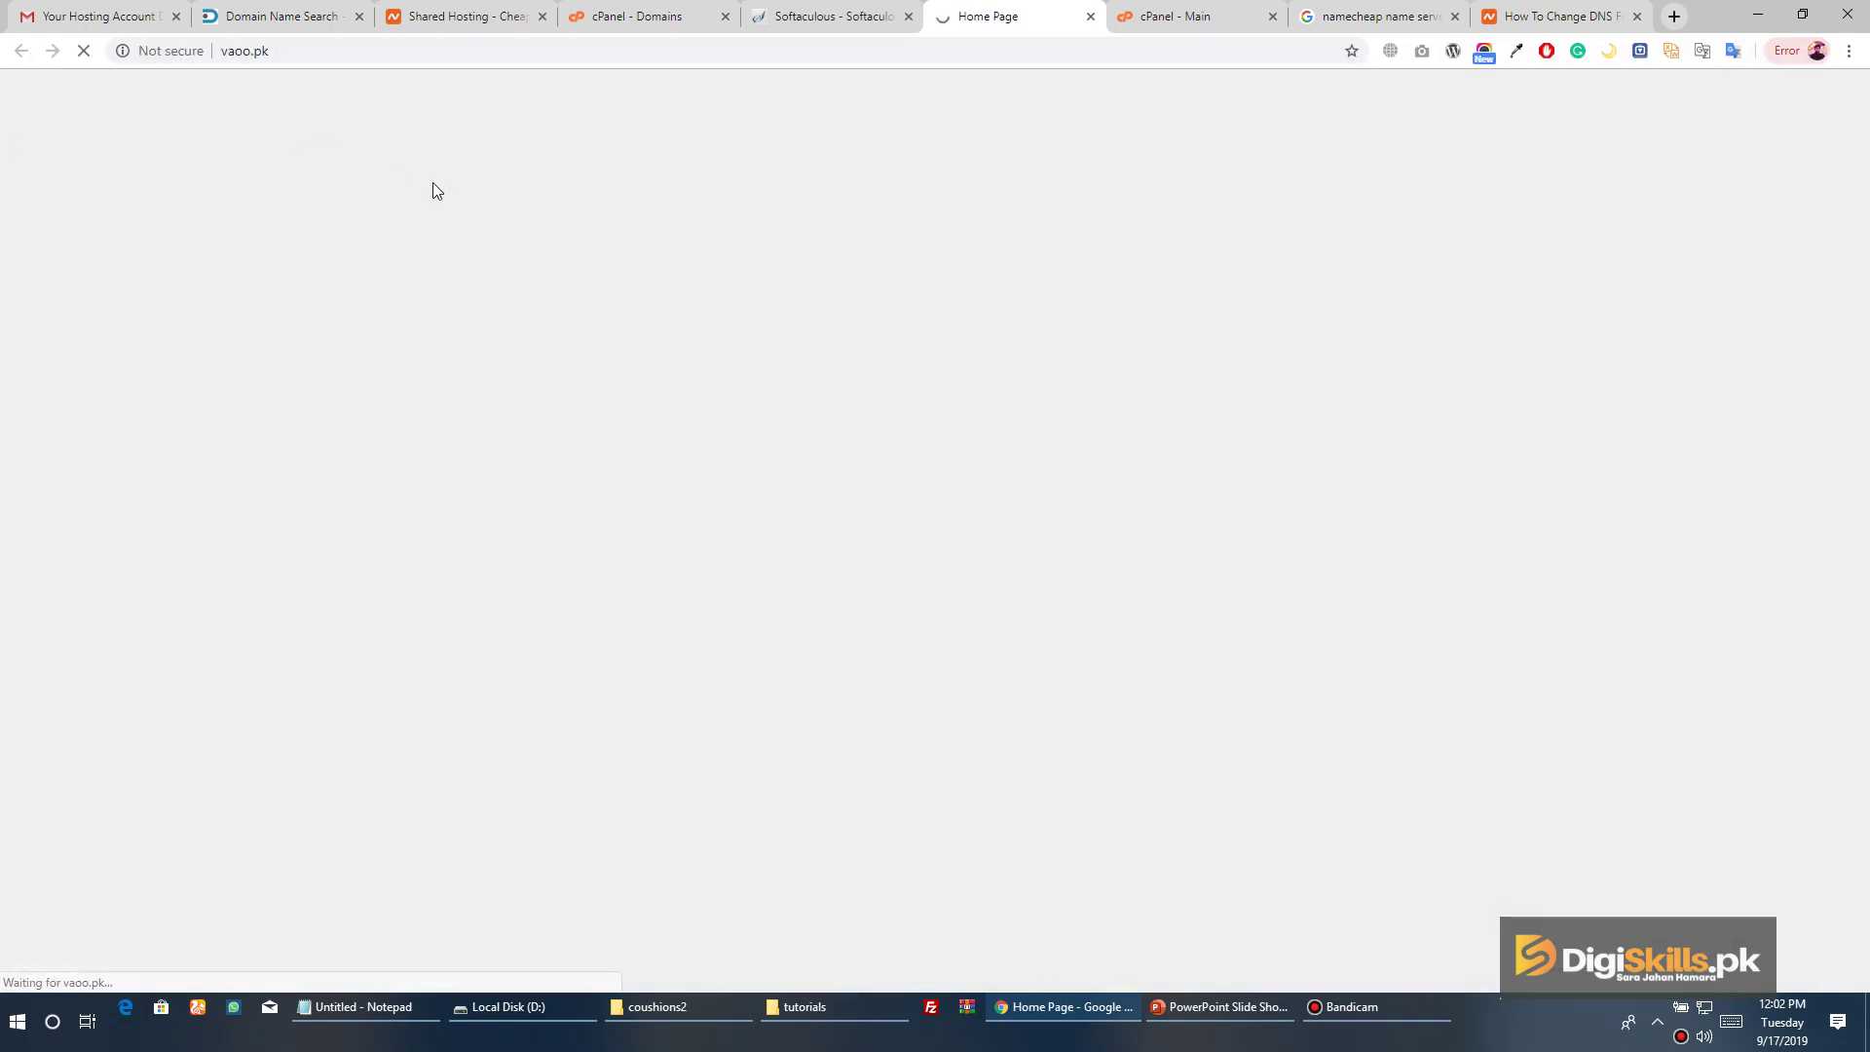
pyautogui.click(888, 180)
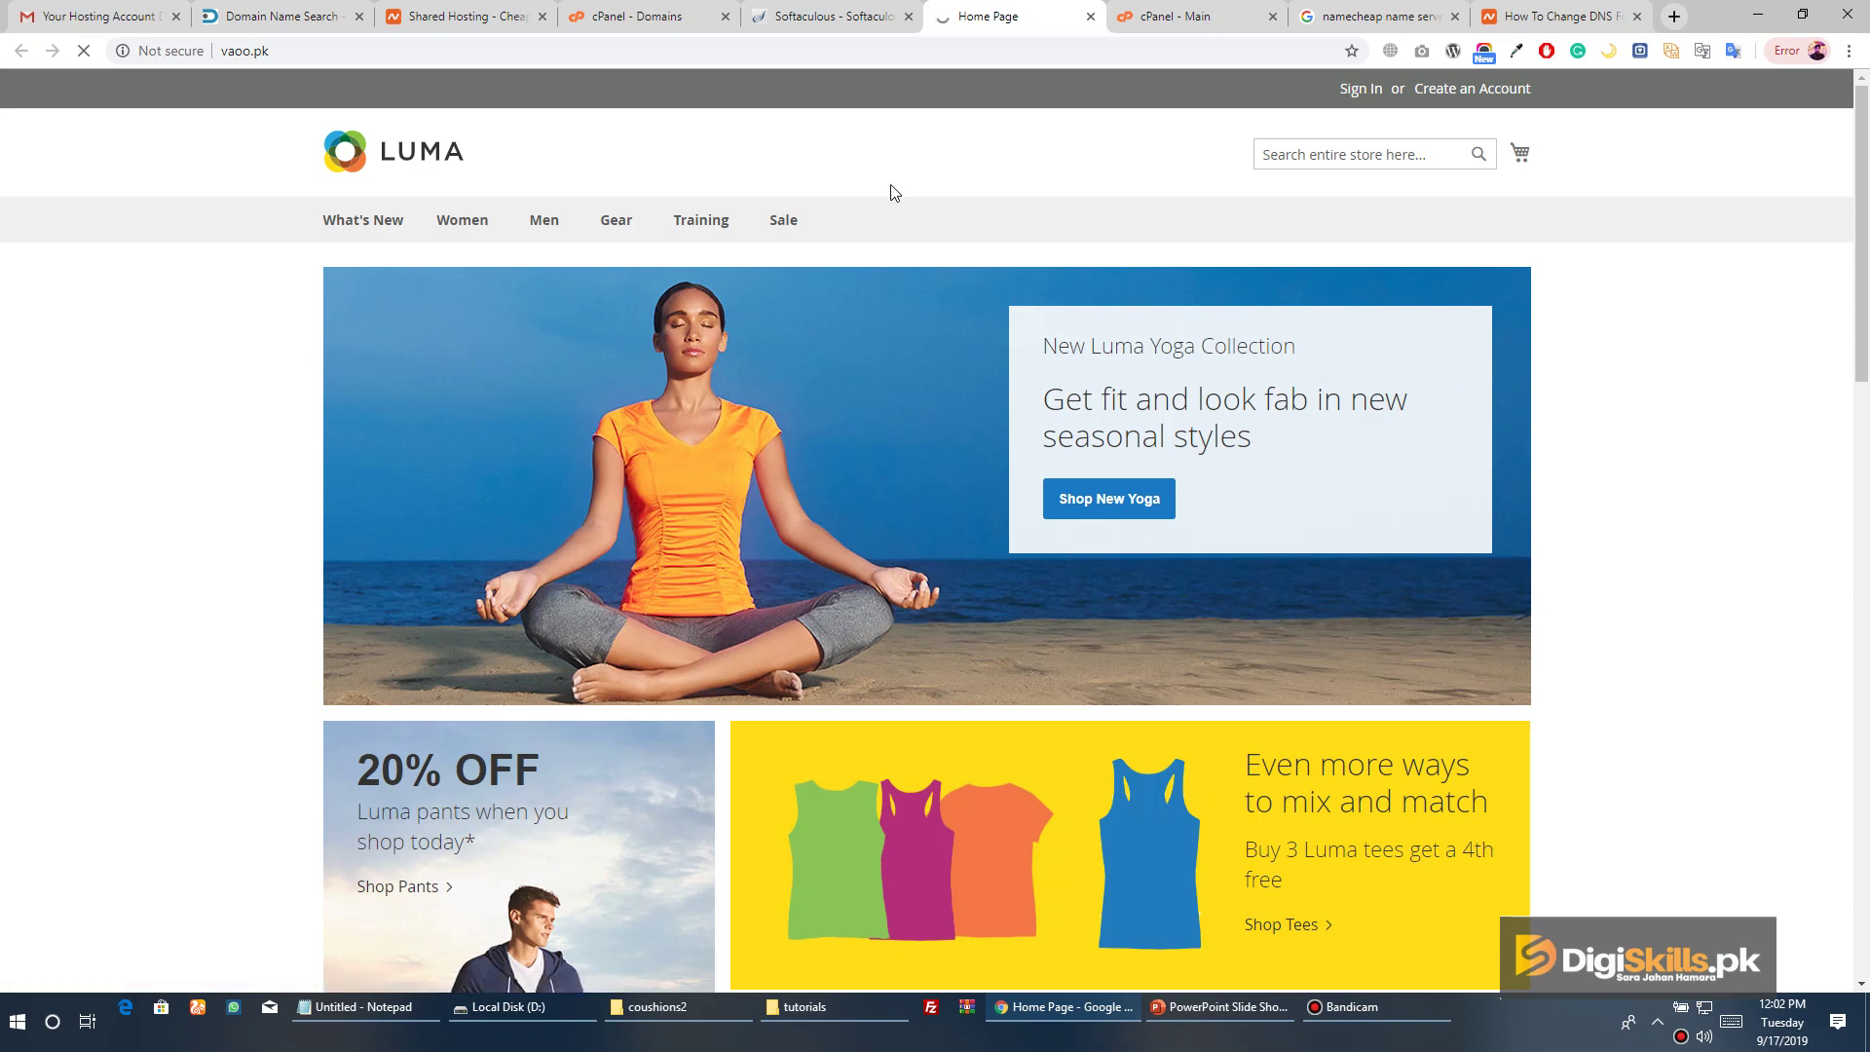
pyautogui.scroll(-10, 890, 193)
pyautogui.scroll(-6, 890, 200)
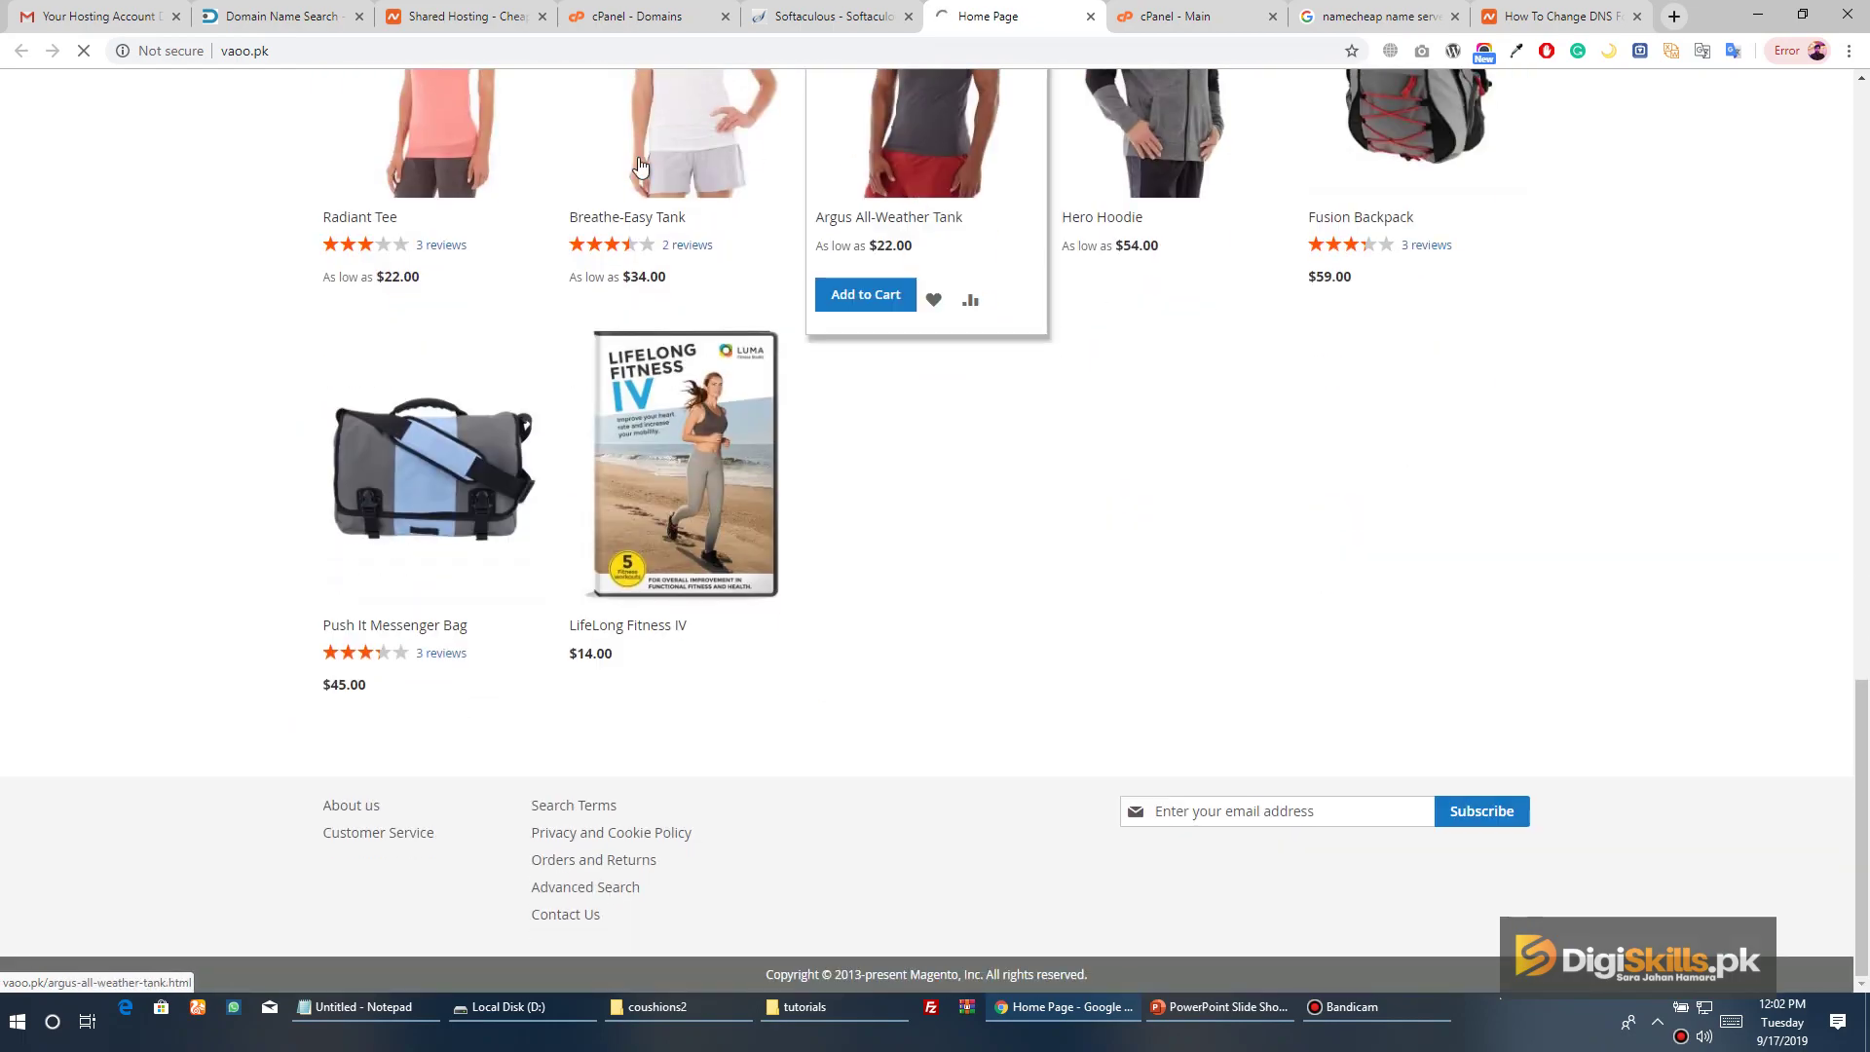
pyautogui.scroll(4, 1048, 563)
pyautogui.scroll(12, 1048, 563)
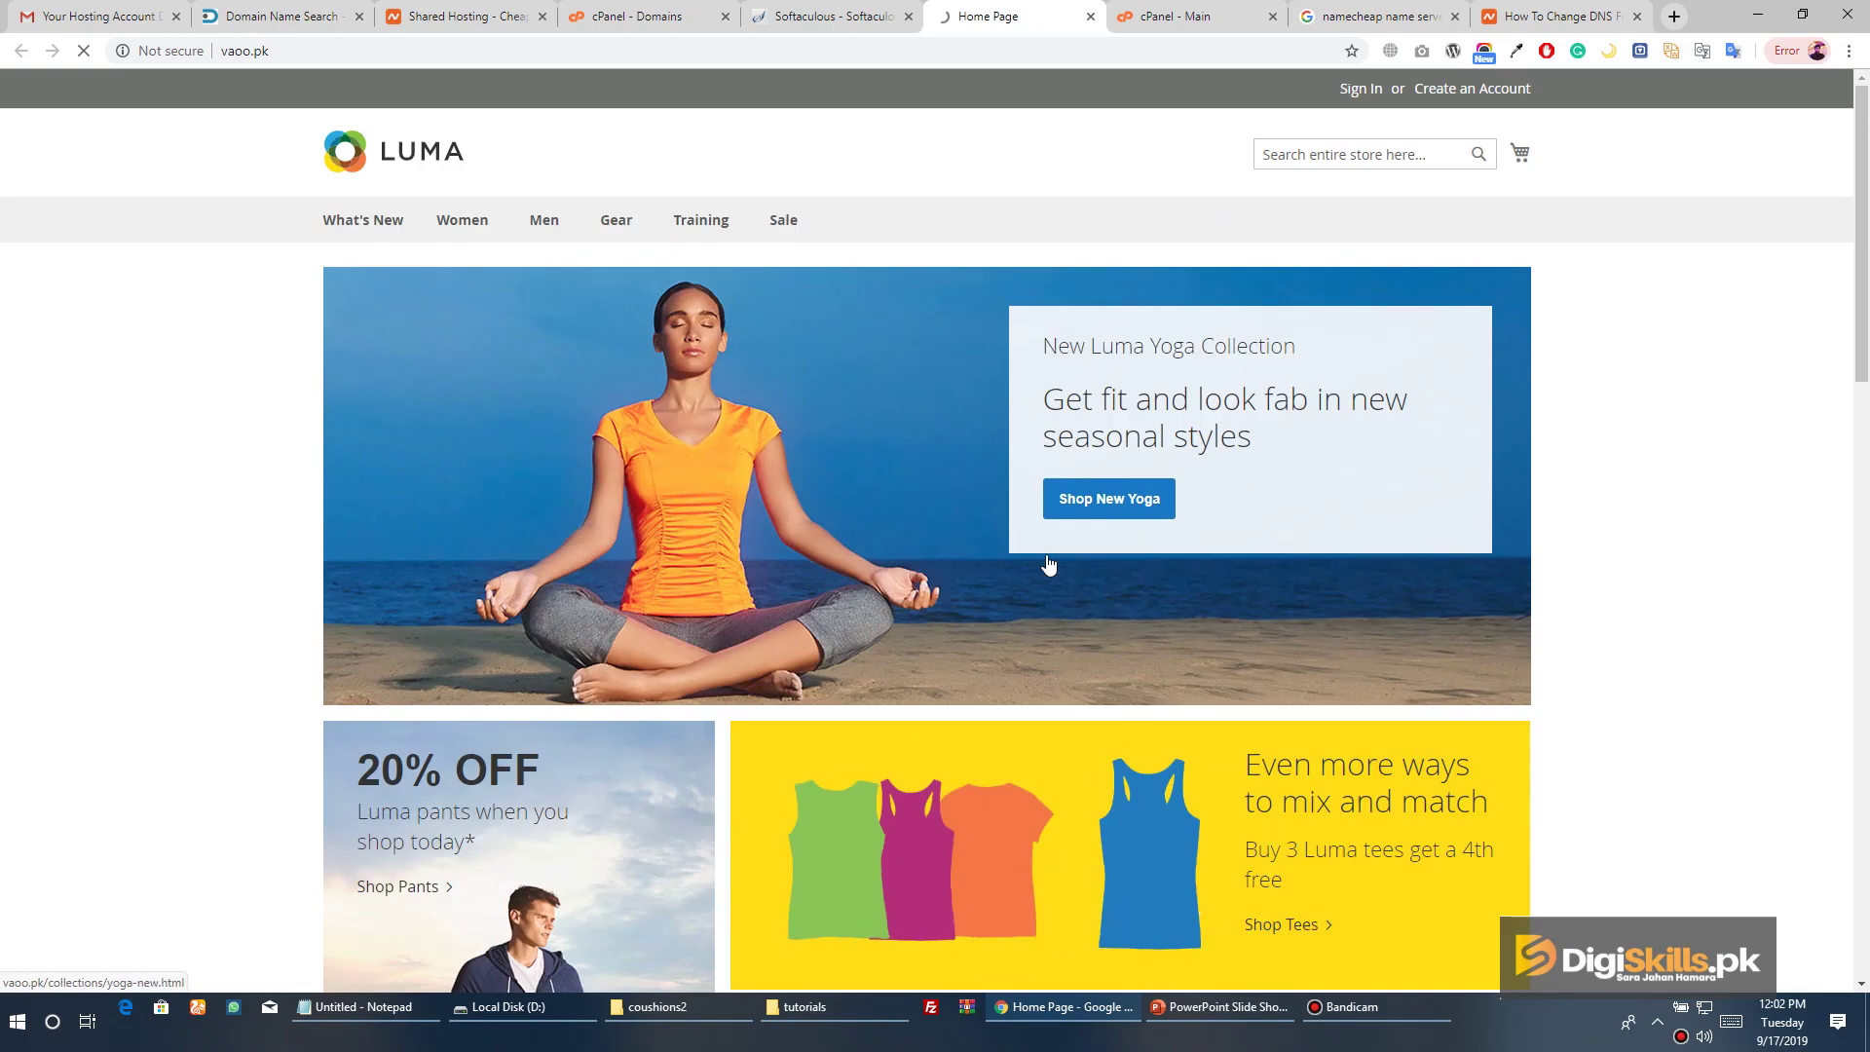
pyautogui.click(645, 298)
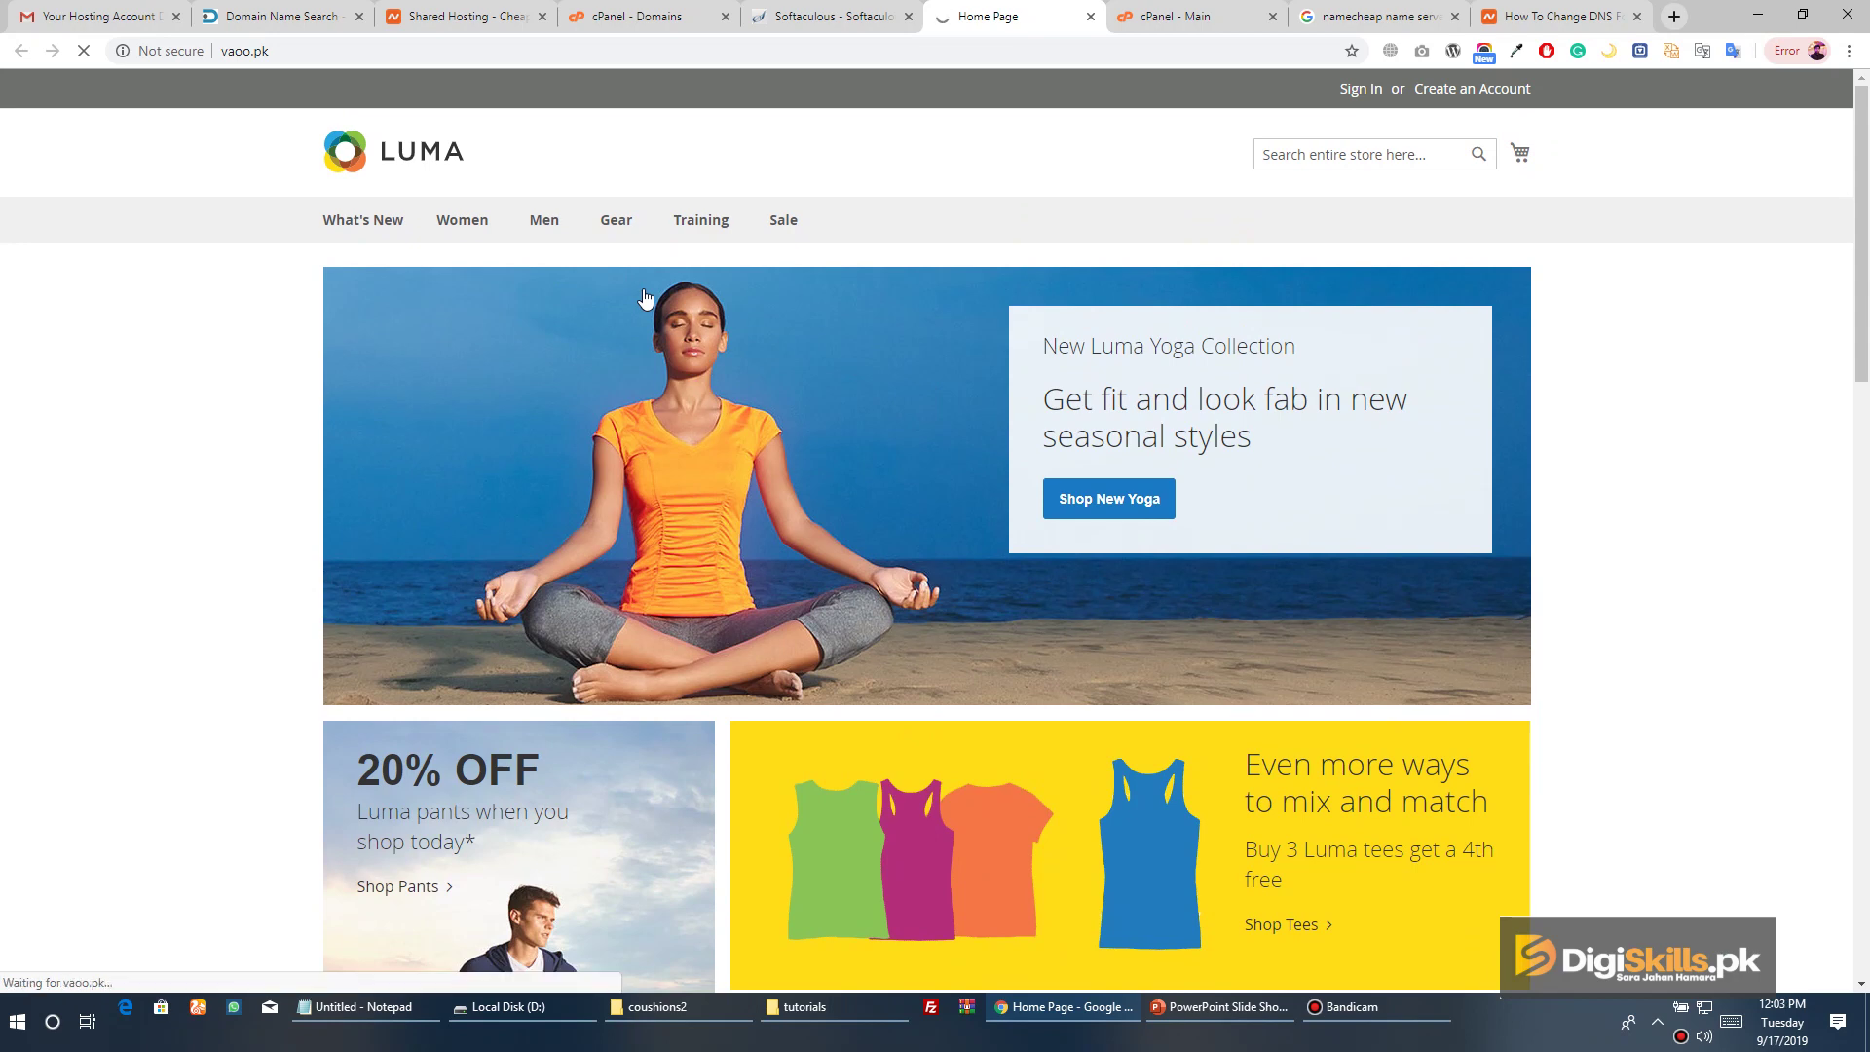
pyautogui.scroll(-10, 761, 289)
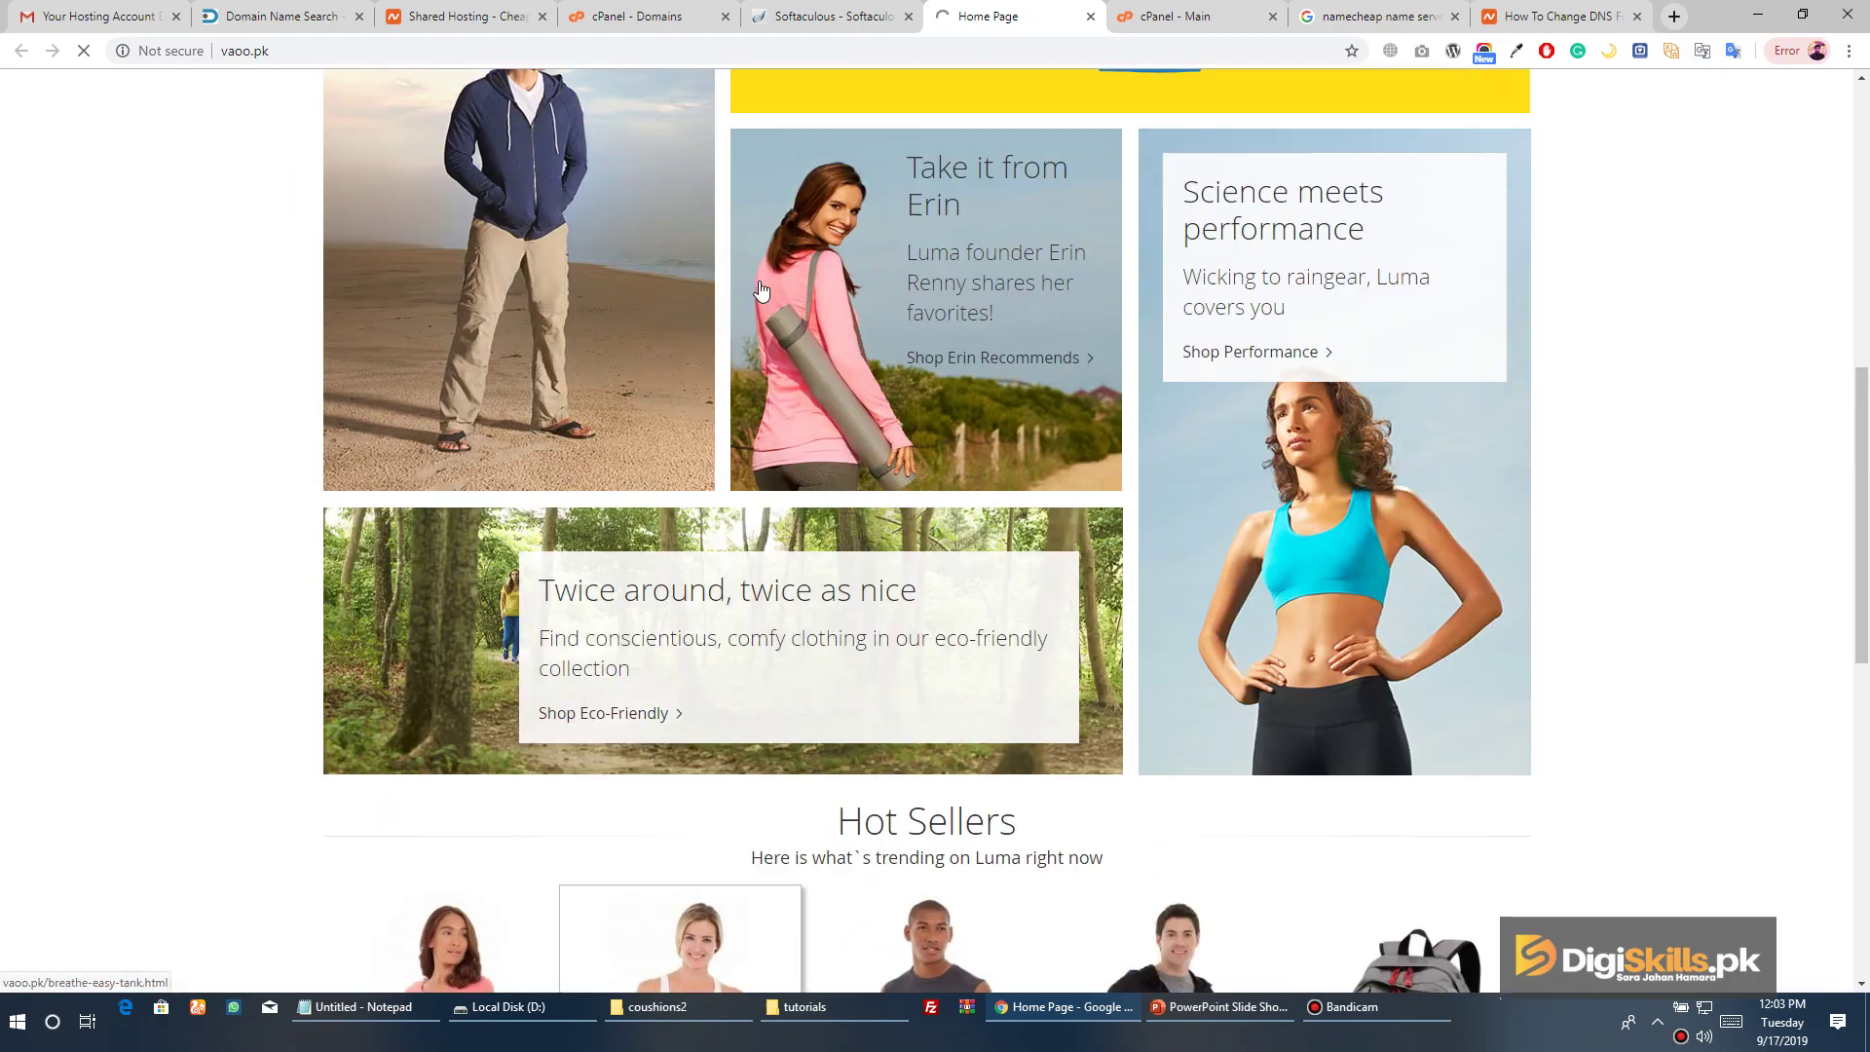
# Go to the women's Hoodies & Sweatshirts category under Women > Tops
pyautogui.moveTo(652, 241)
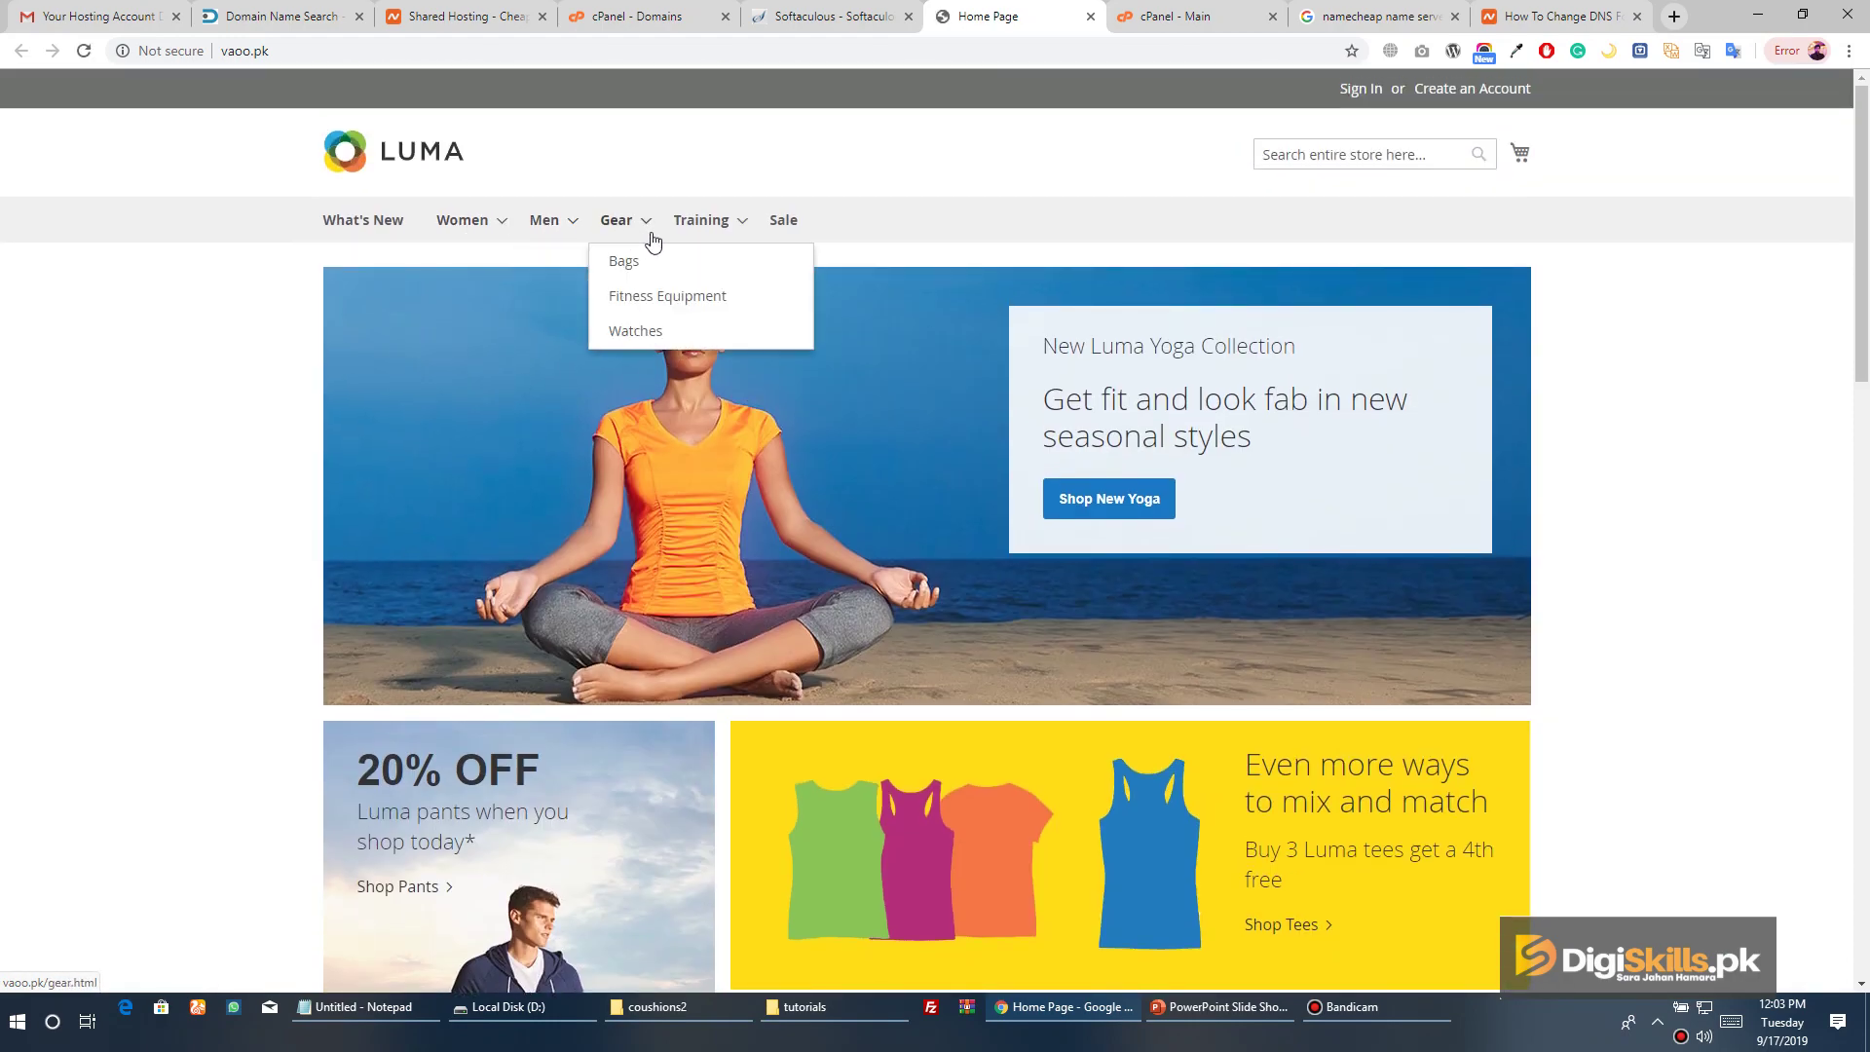
pyautogui.moveTo(478, 229)
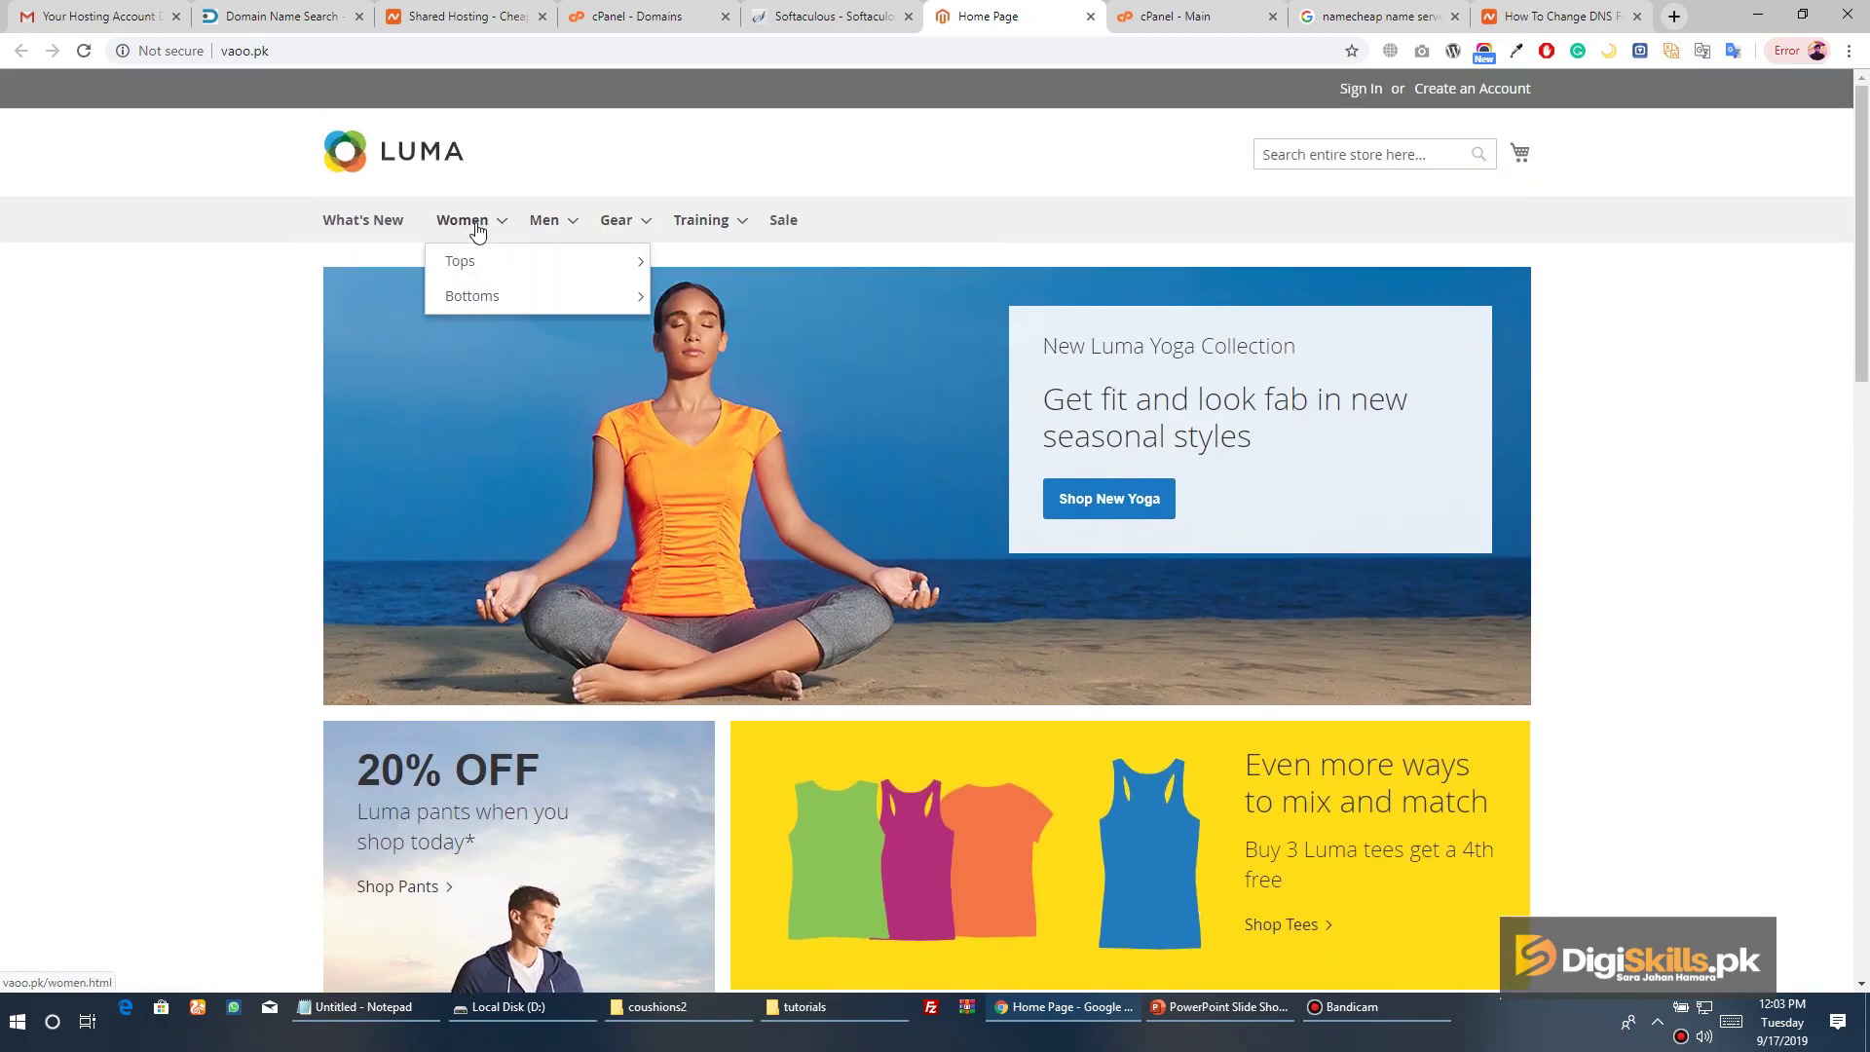
pyautogui.moveTo(614, 276)
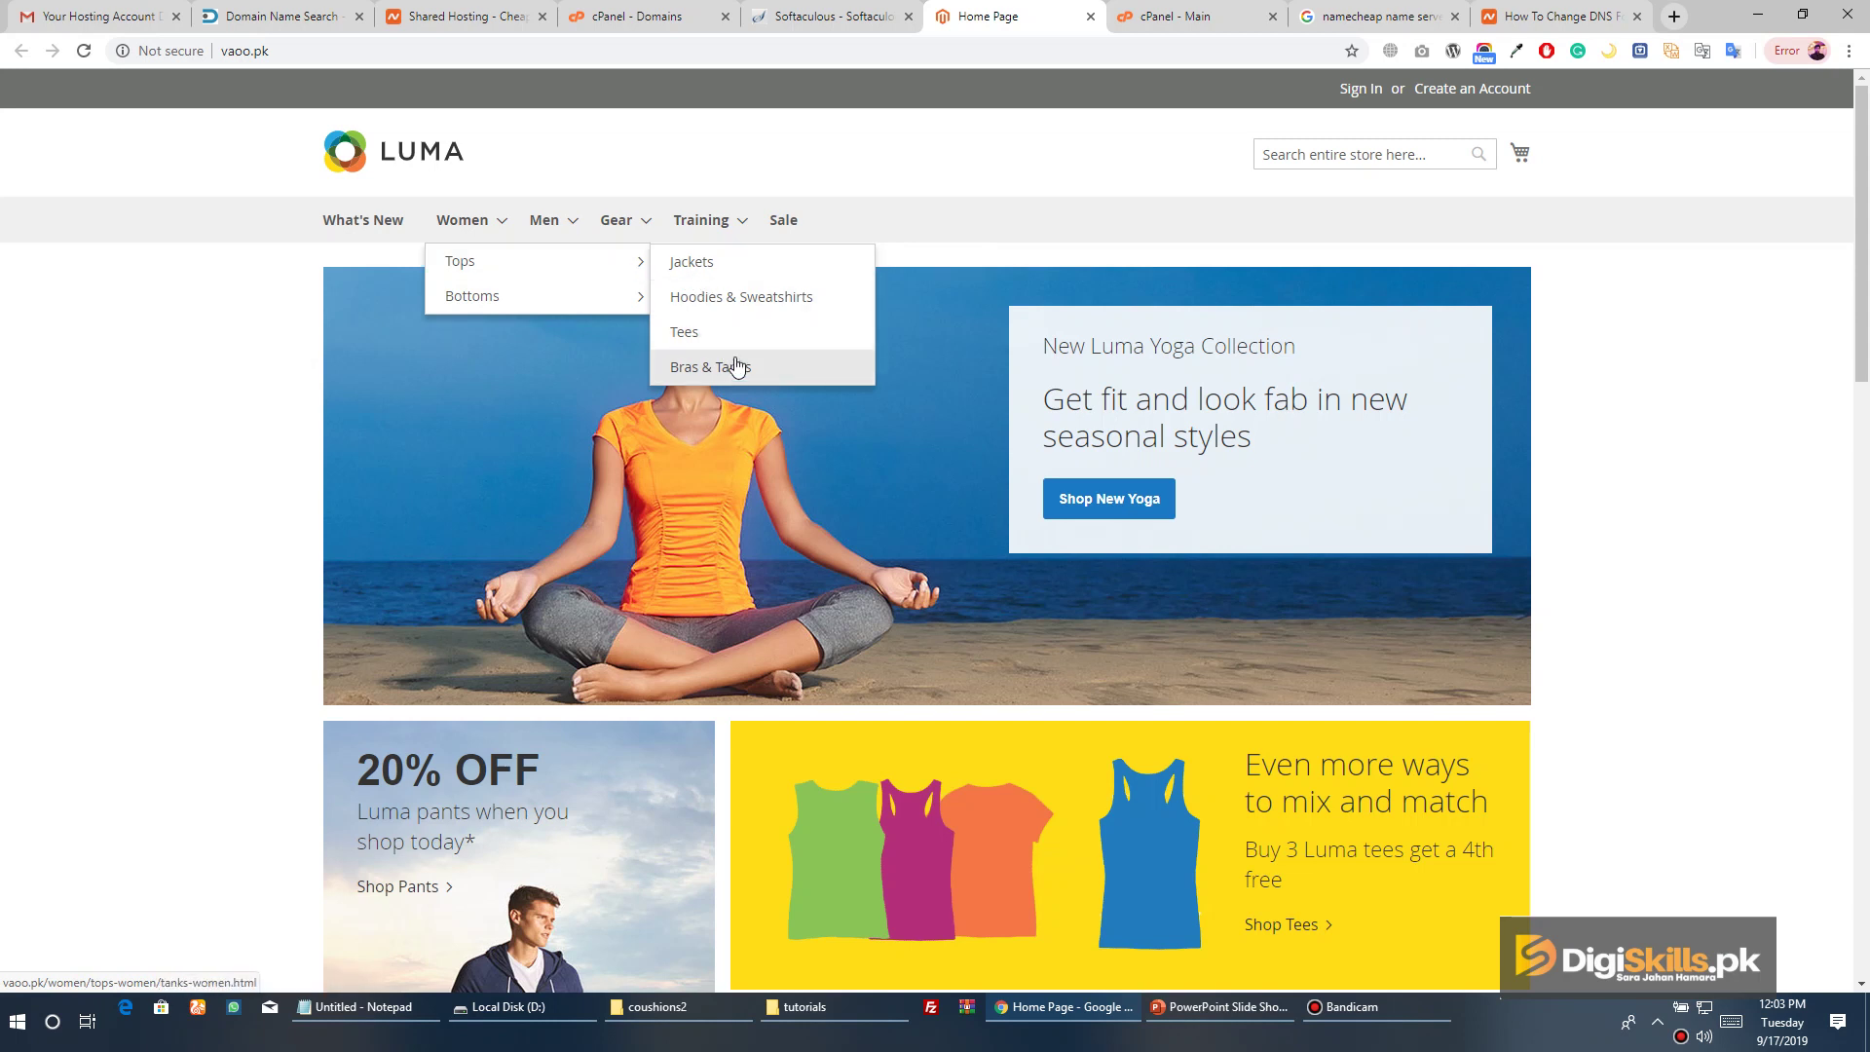
pyautogui.click(731, 306)
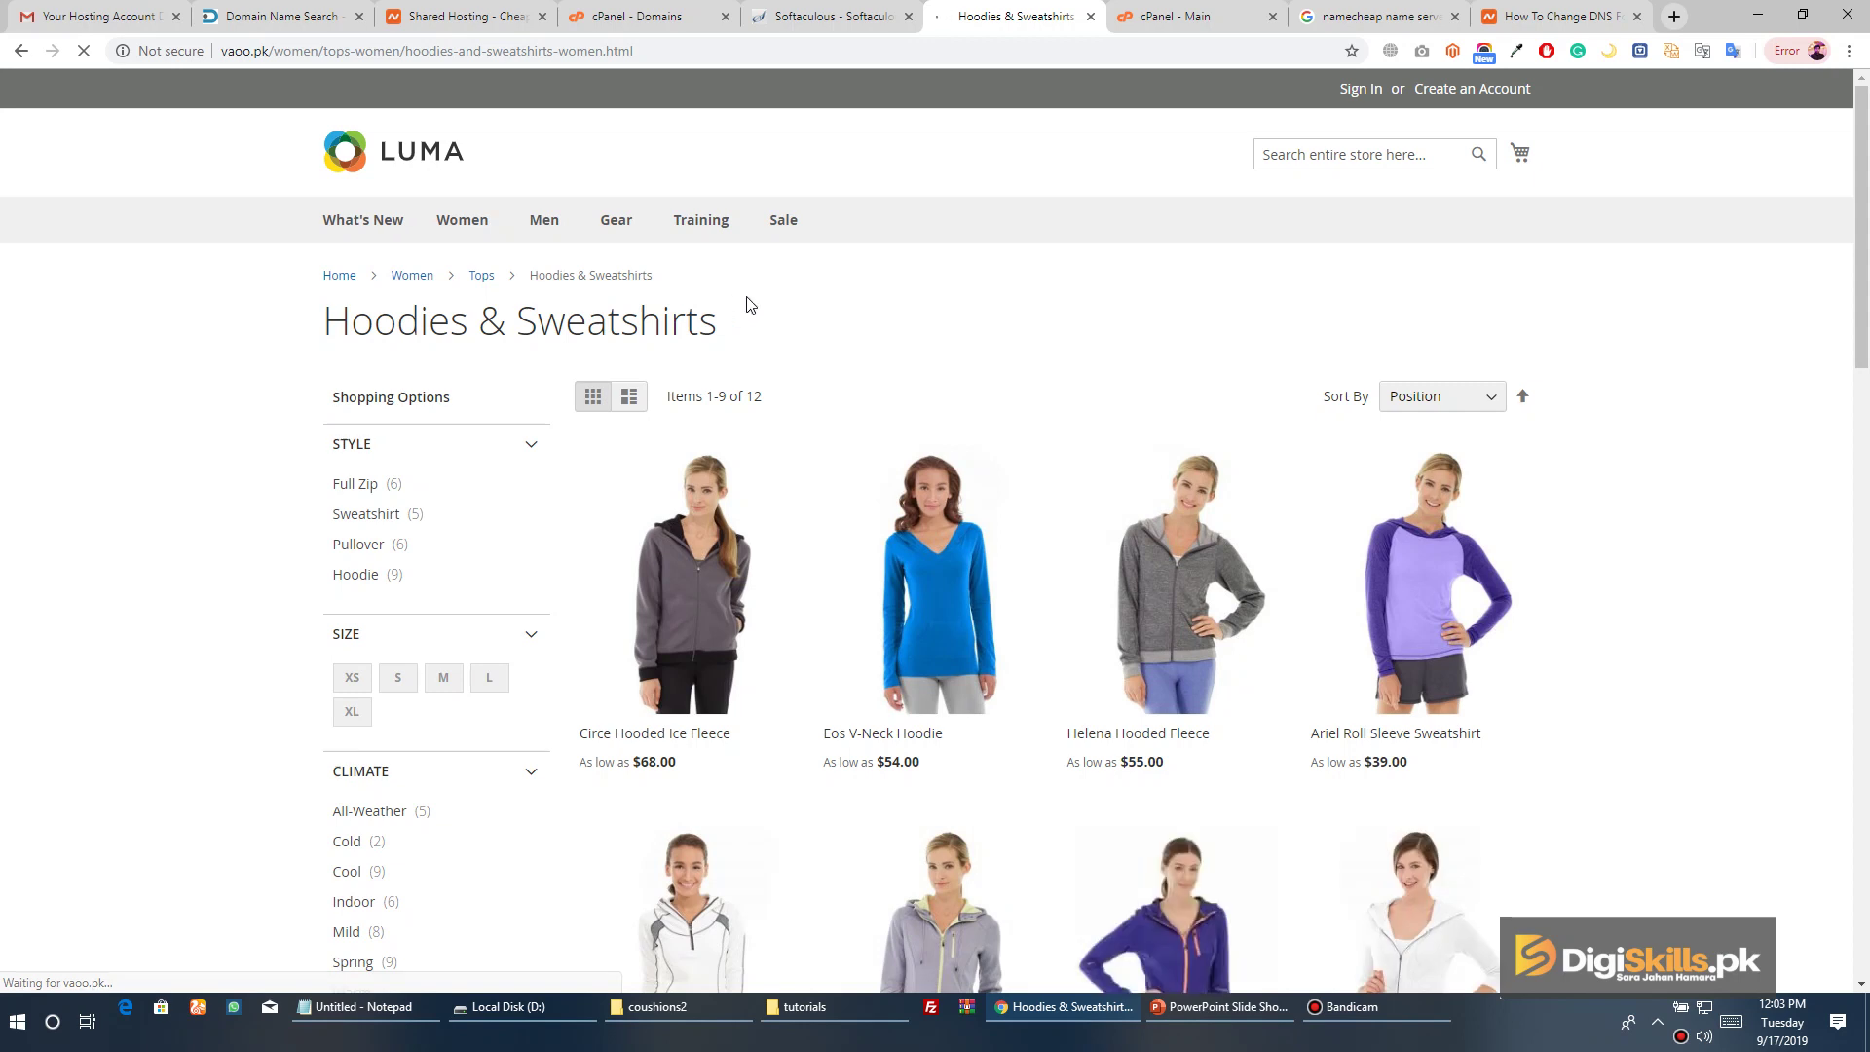
# Scroll through the grid of 12 women's hoodies and sweatshirts
pyautogui.scroll(-3, 987, 328)
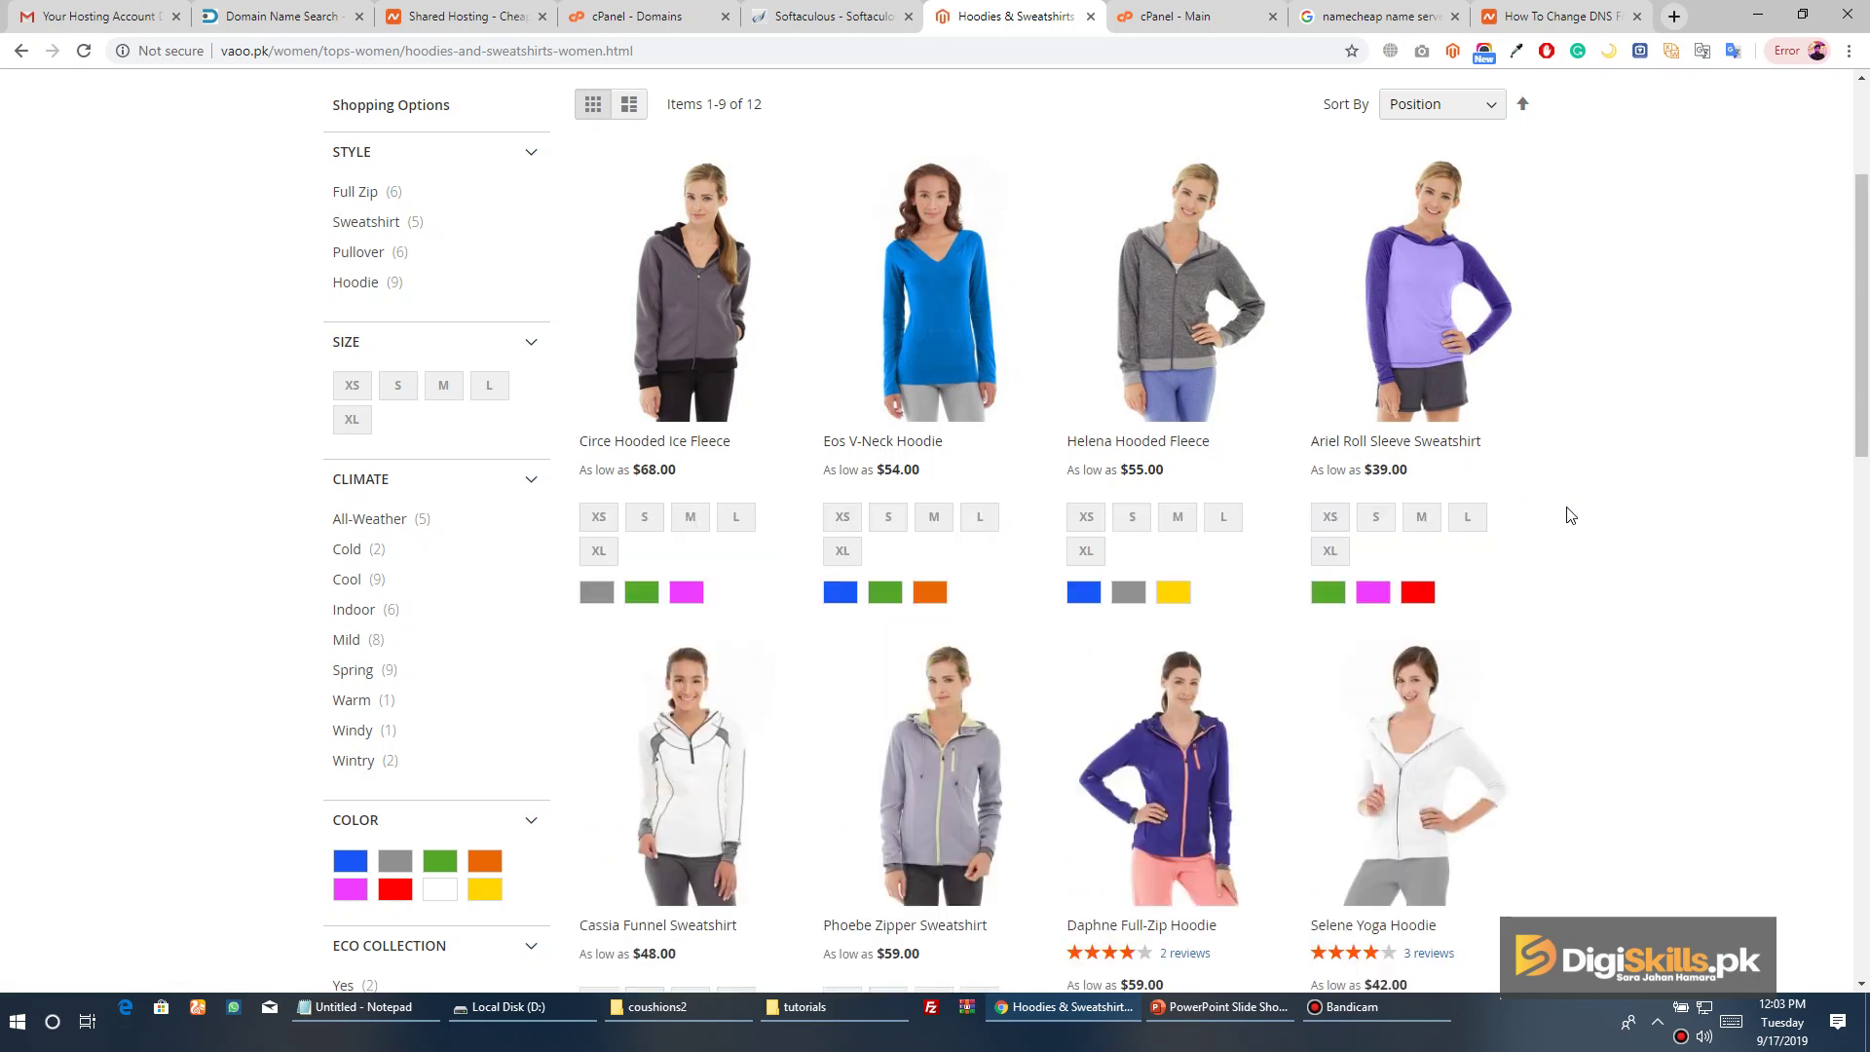
pyautogui.scroll(-5, 1570, 521)
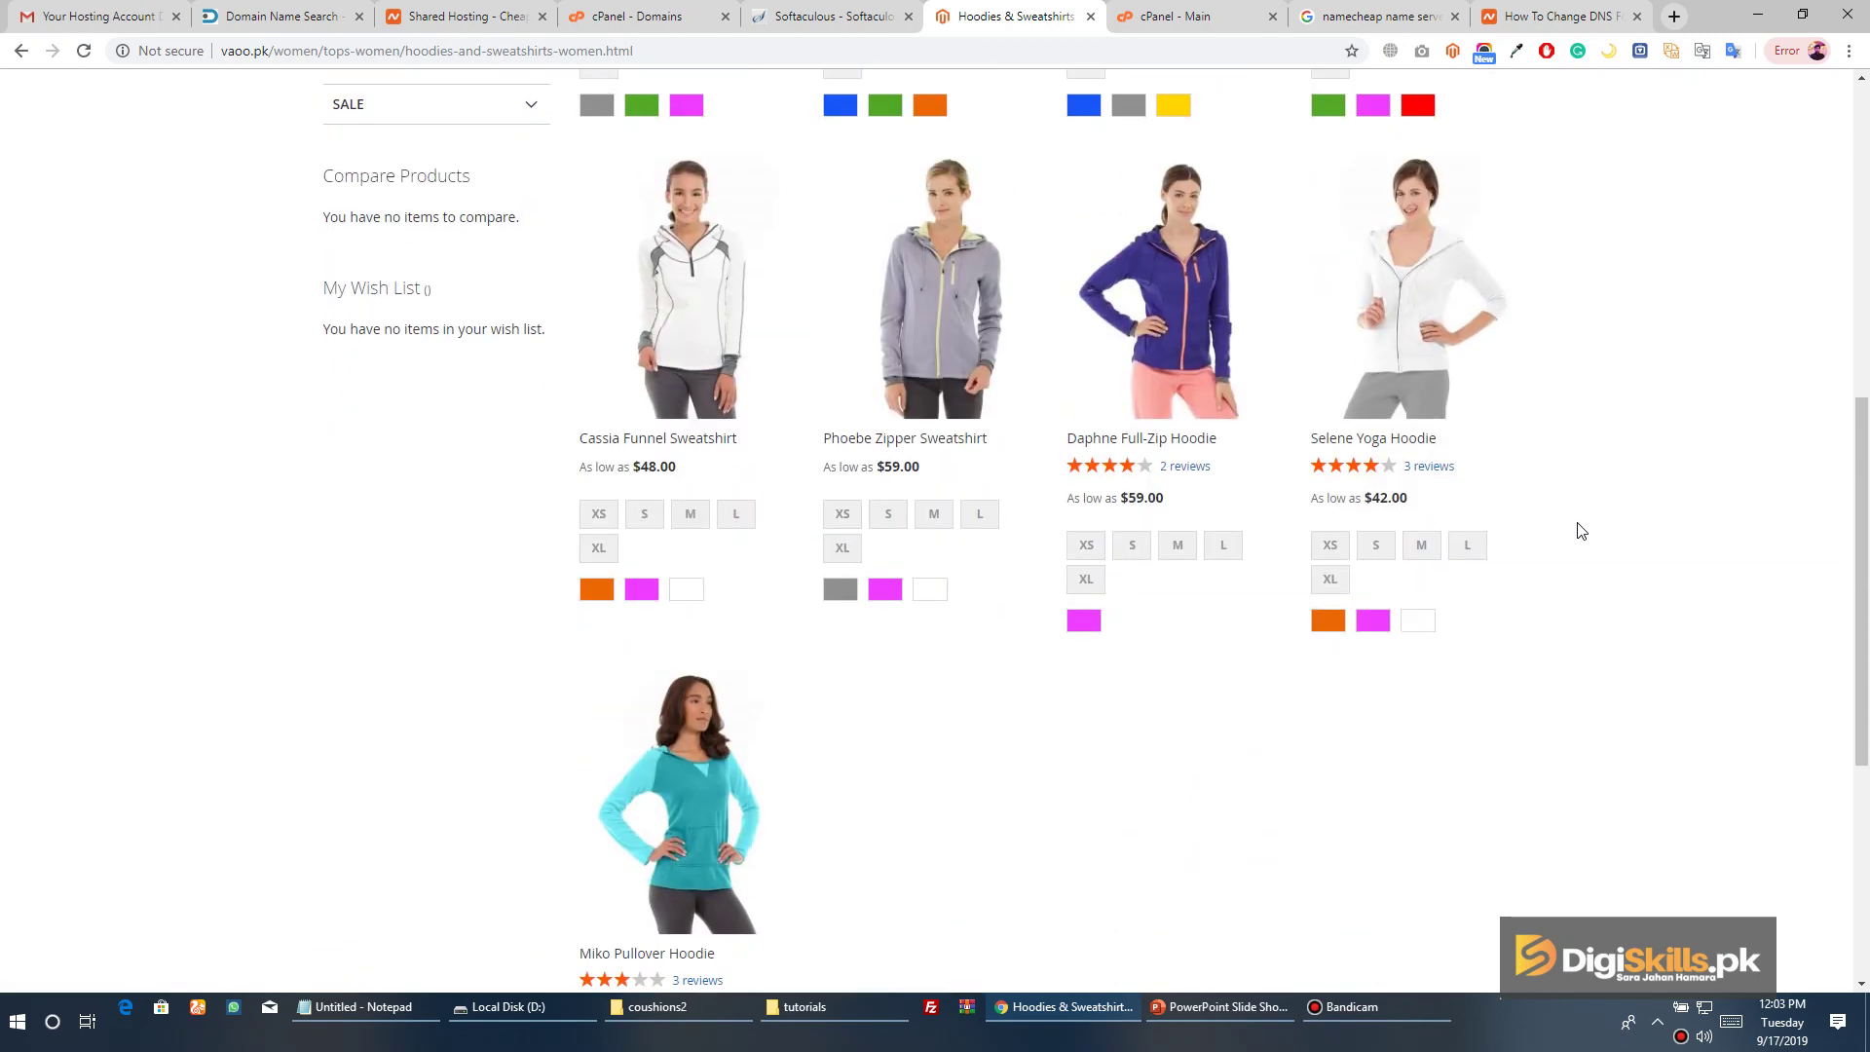
pyautogui.scroll(-6, 1581, 529)
pyautogui.scroll(12, 1583, 532)
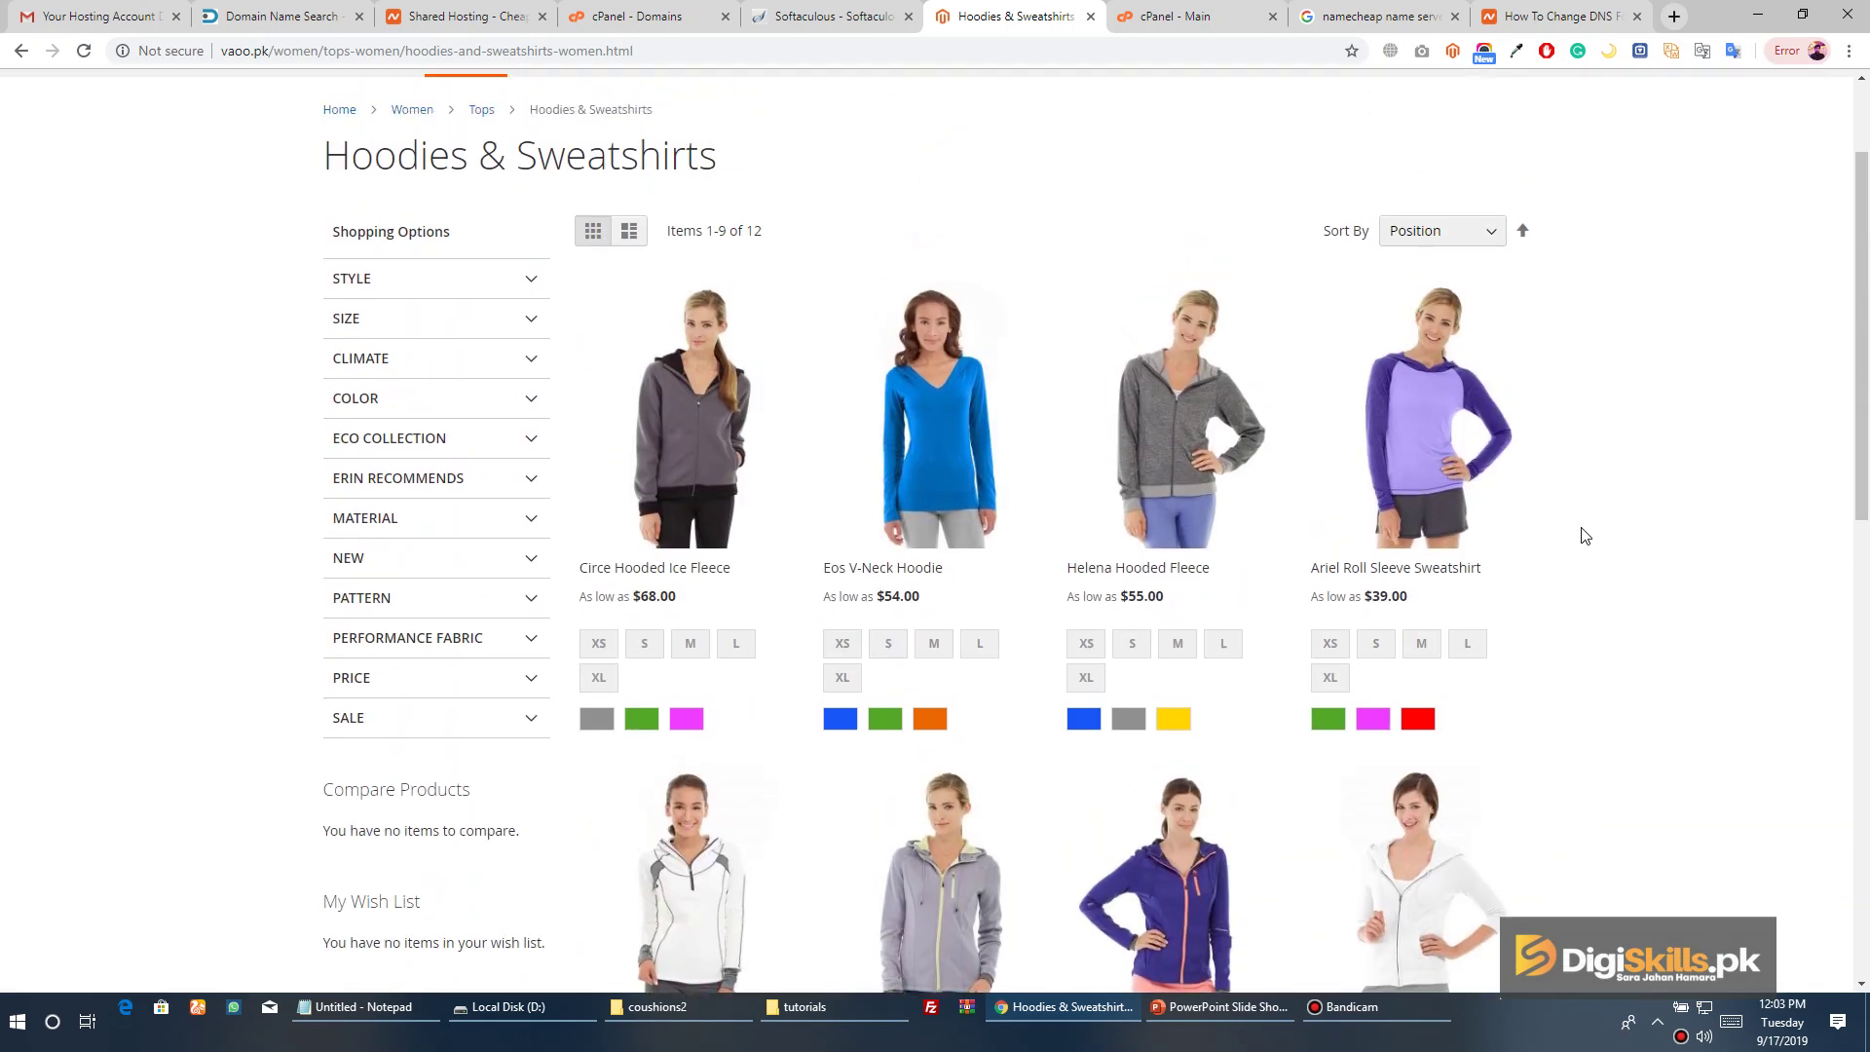
pyautogui.scroll(2, 1581, 535)
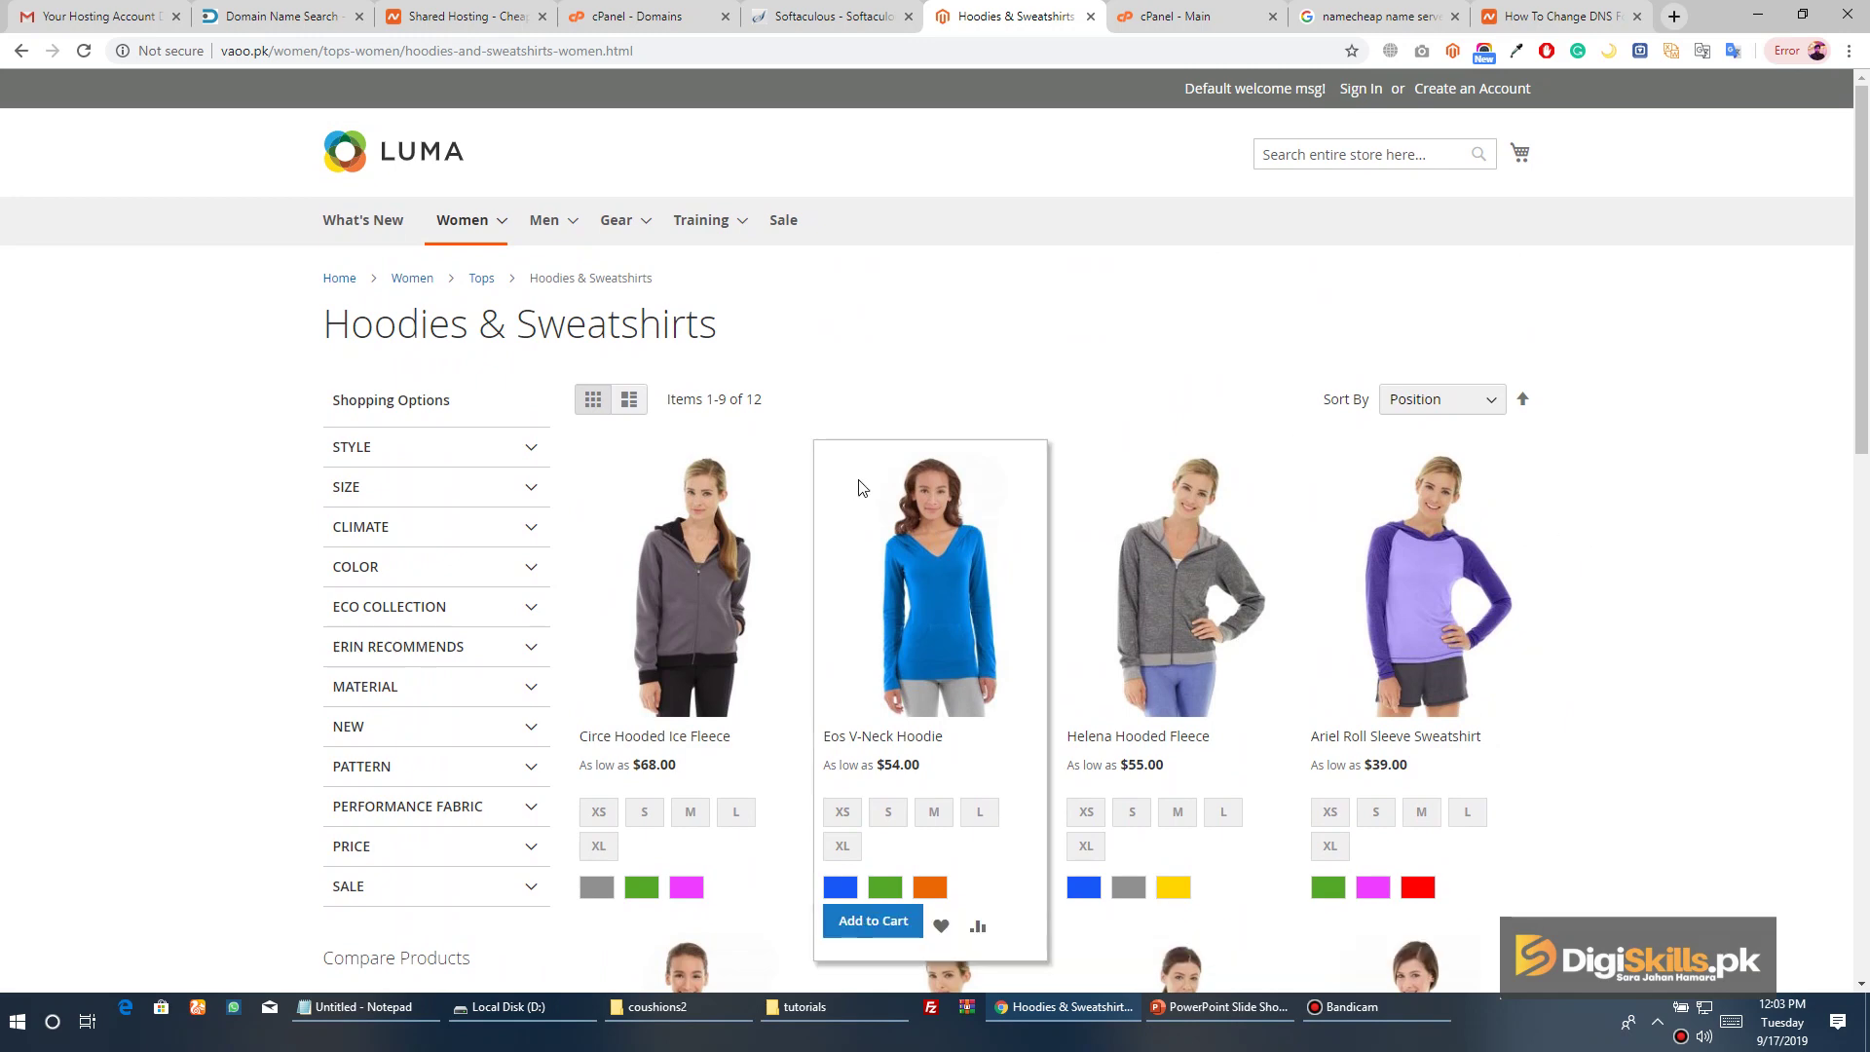
pyautogui.scroll(-6, 864, 492)
pyautogui.scroll(6, 876, 499)
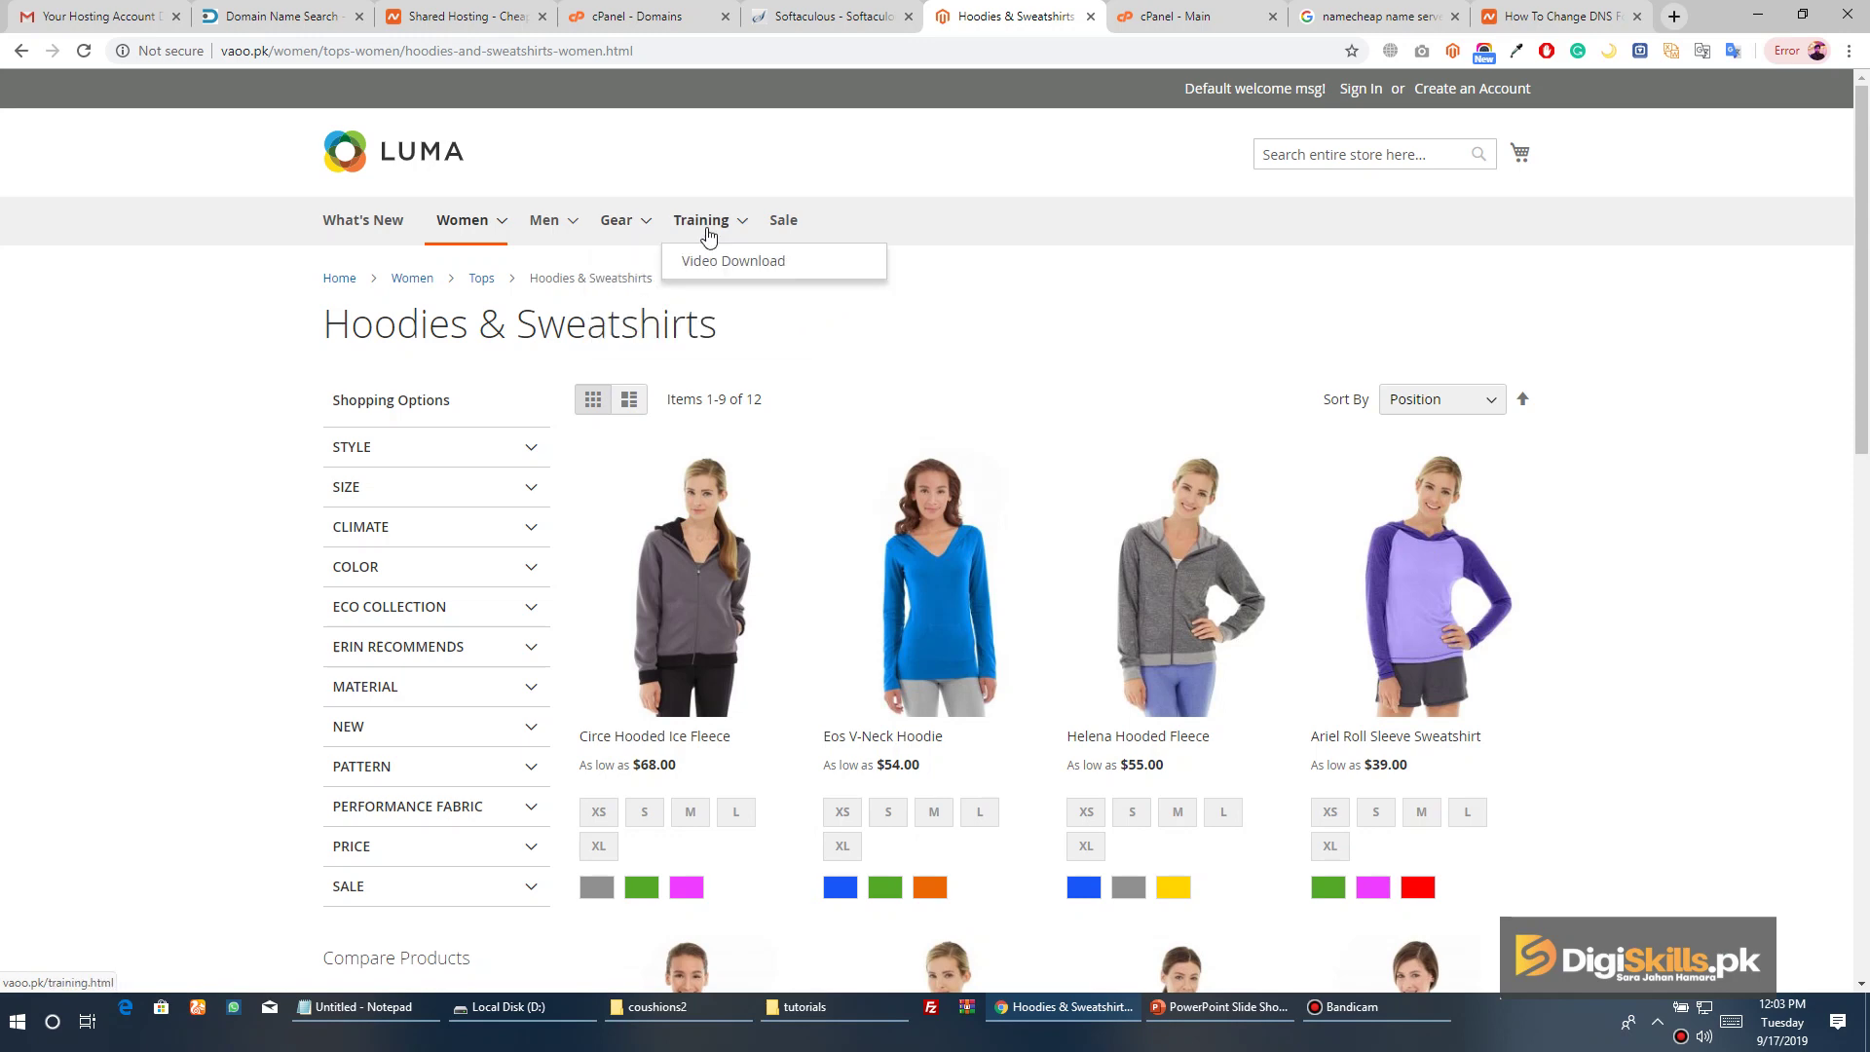
# Open the men's Jackets category via Men > Tops and browse its 11 jackets
pyautogui.moveTo(560, 259)
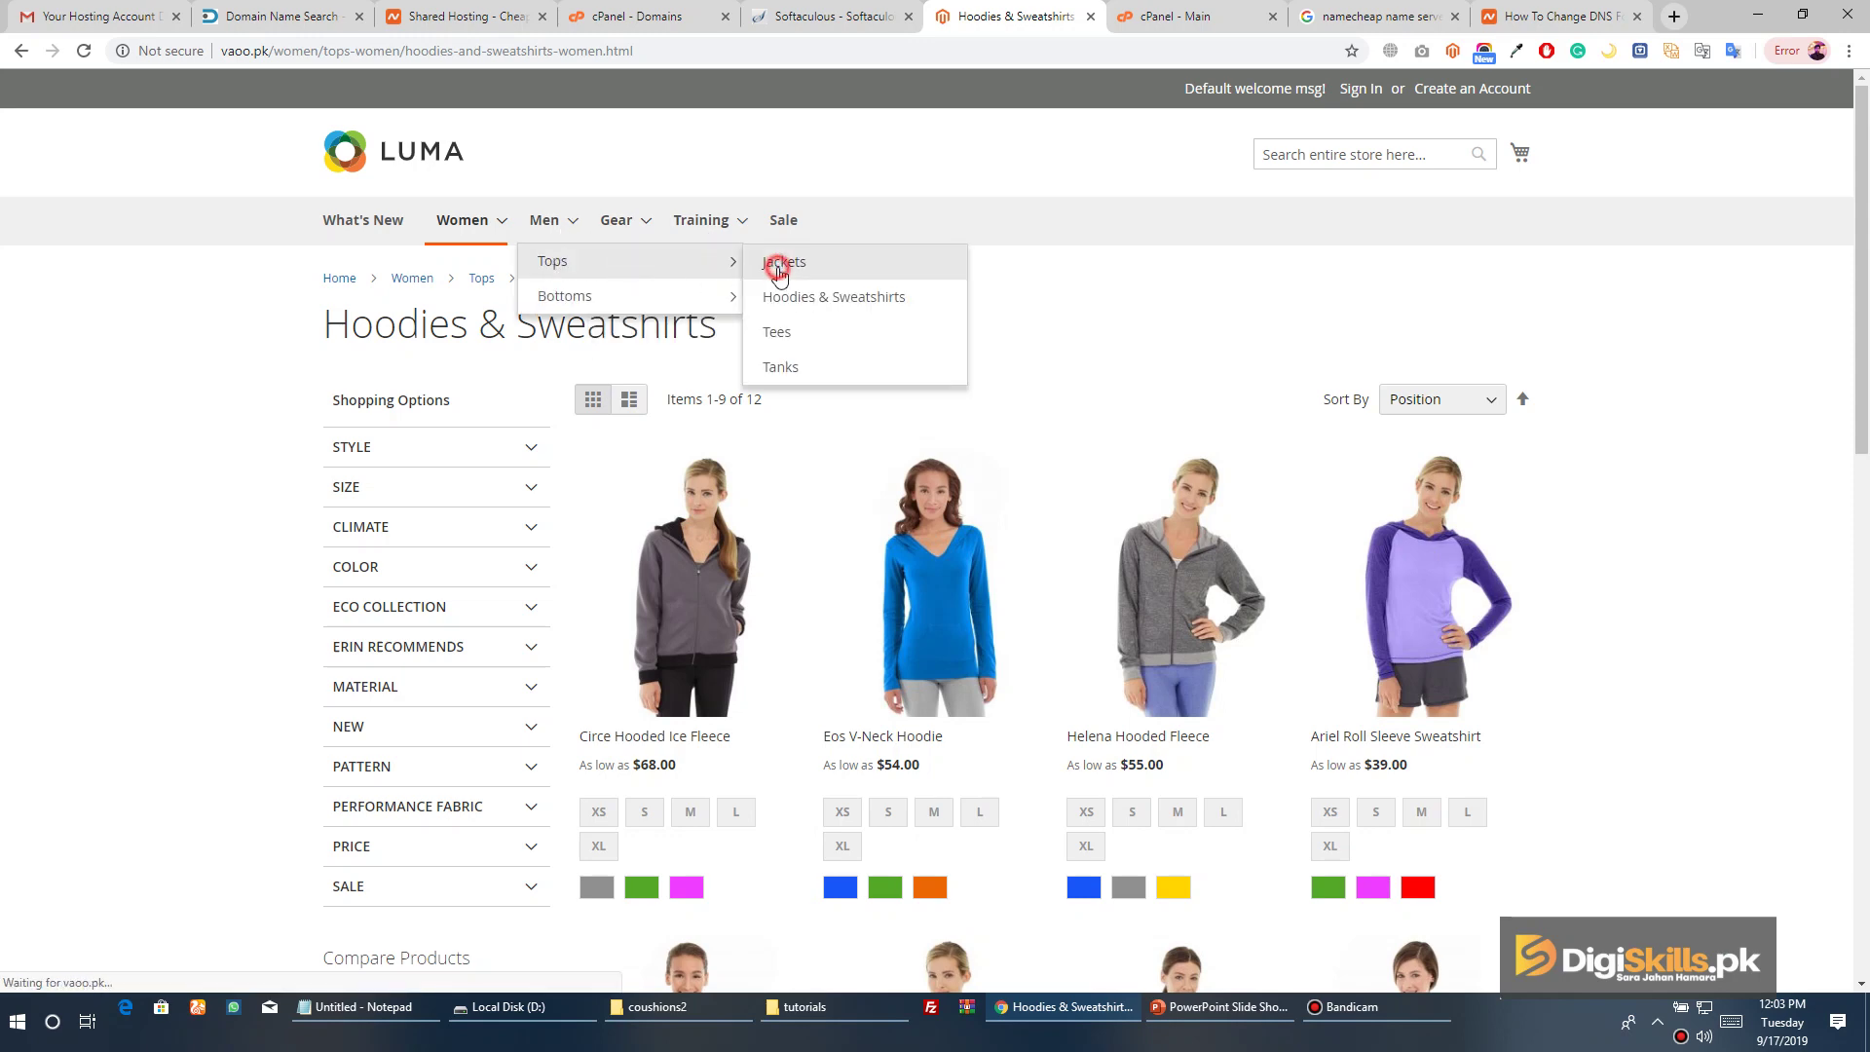
pyautogui.click(768, 260)
pyautogui.scroll(-5, 1613, 331)
pyautogui.scroll(-7, 1613, 366)
pyautogui.scroll(13, 1615, 366)
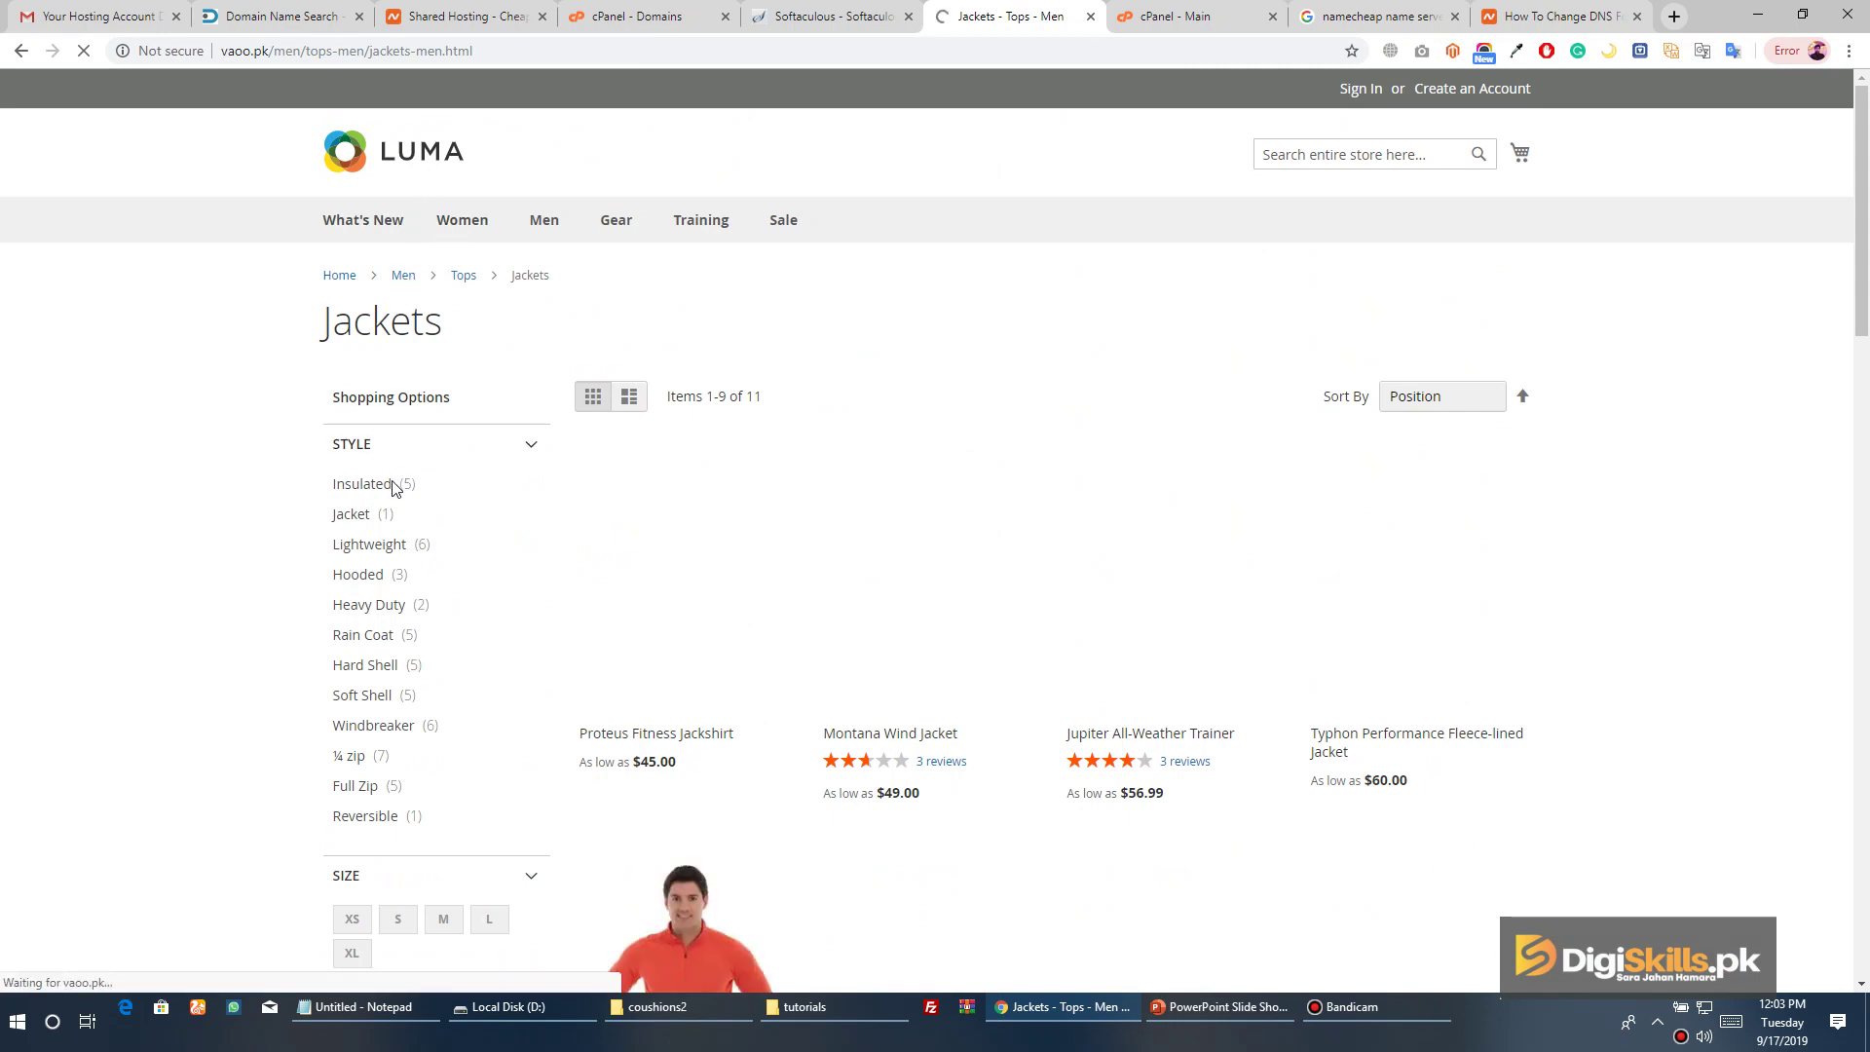
pyautogui.scroll(-7, 390, 539)
pyautogui.scroll(7, 390, 539)
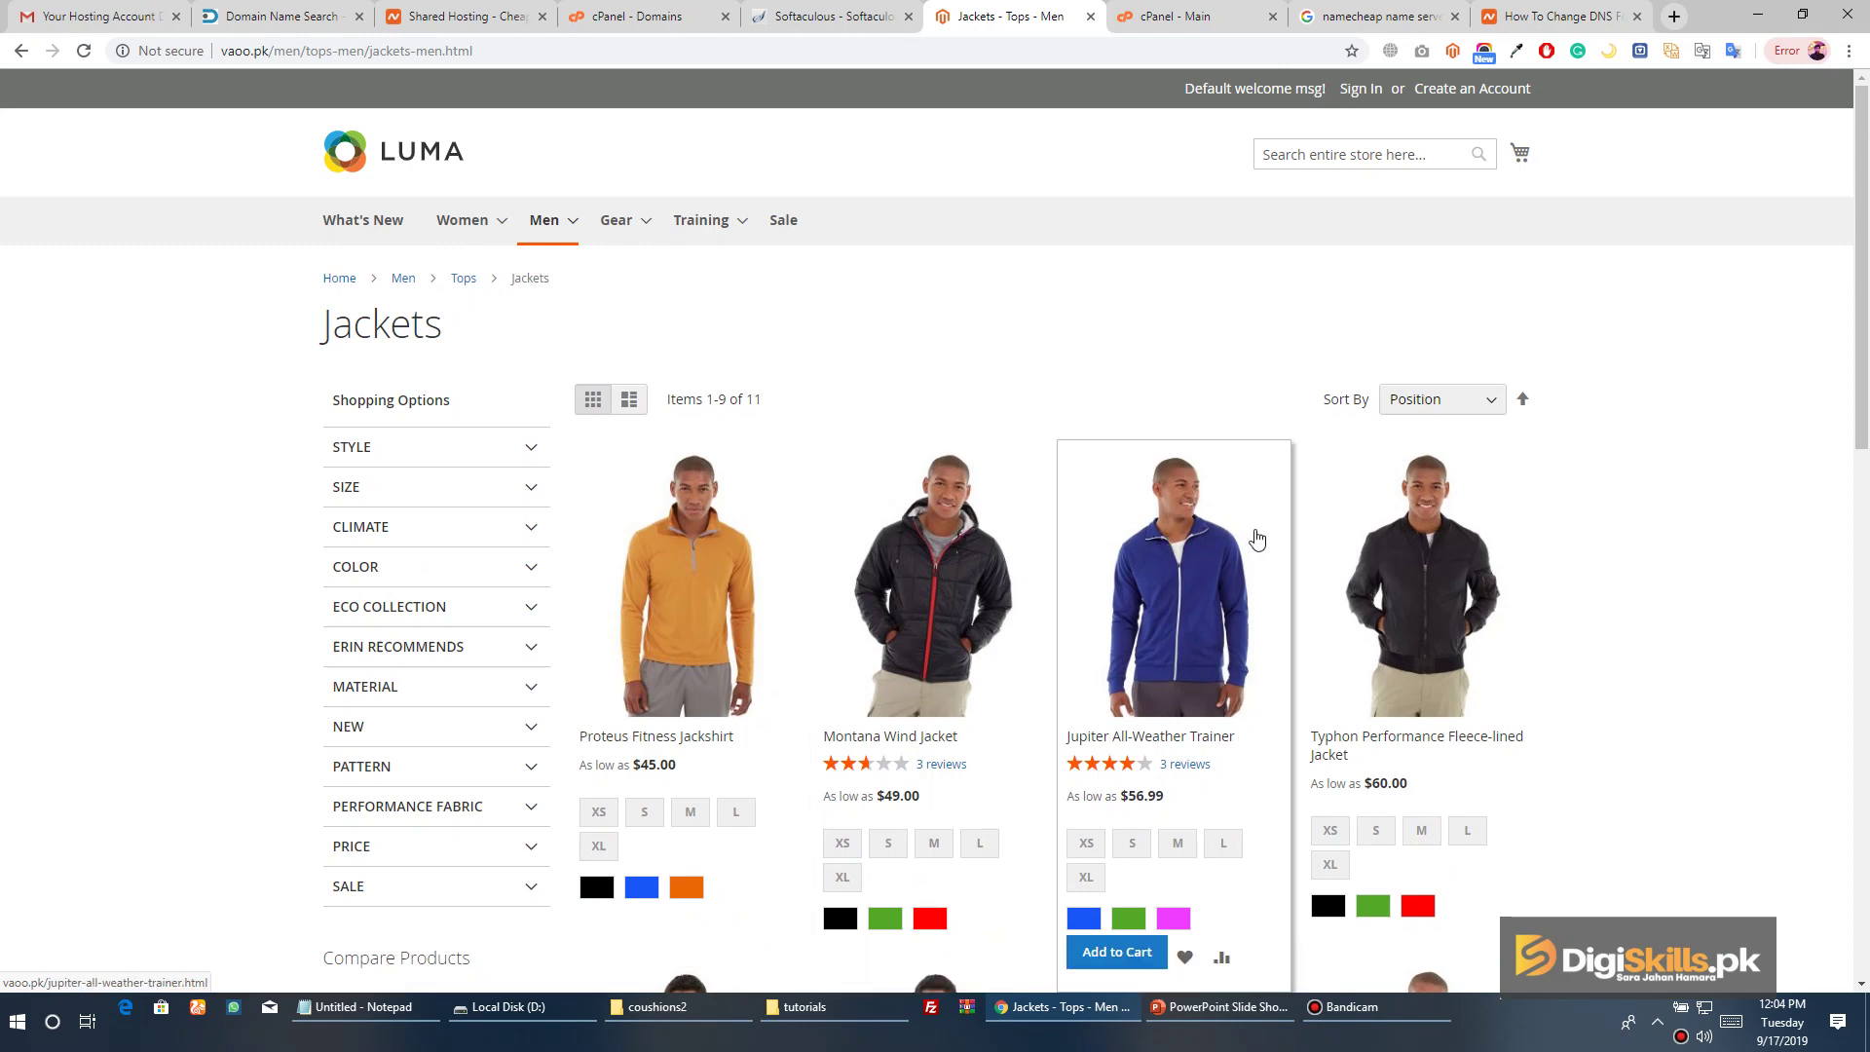
# Open the Proteus Fitness Jackshirt product page and highlight its $45.00 price
pyautogui.scroll(-6, 1256, 541)
pyautogui.scroll(-5, 1120, 526)
pyautogui.scroll(11, 750, 522)
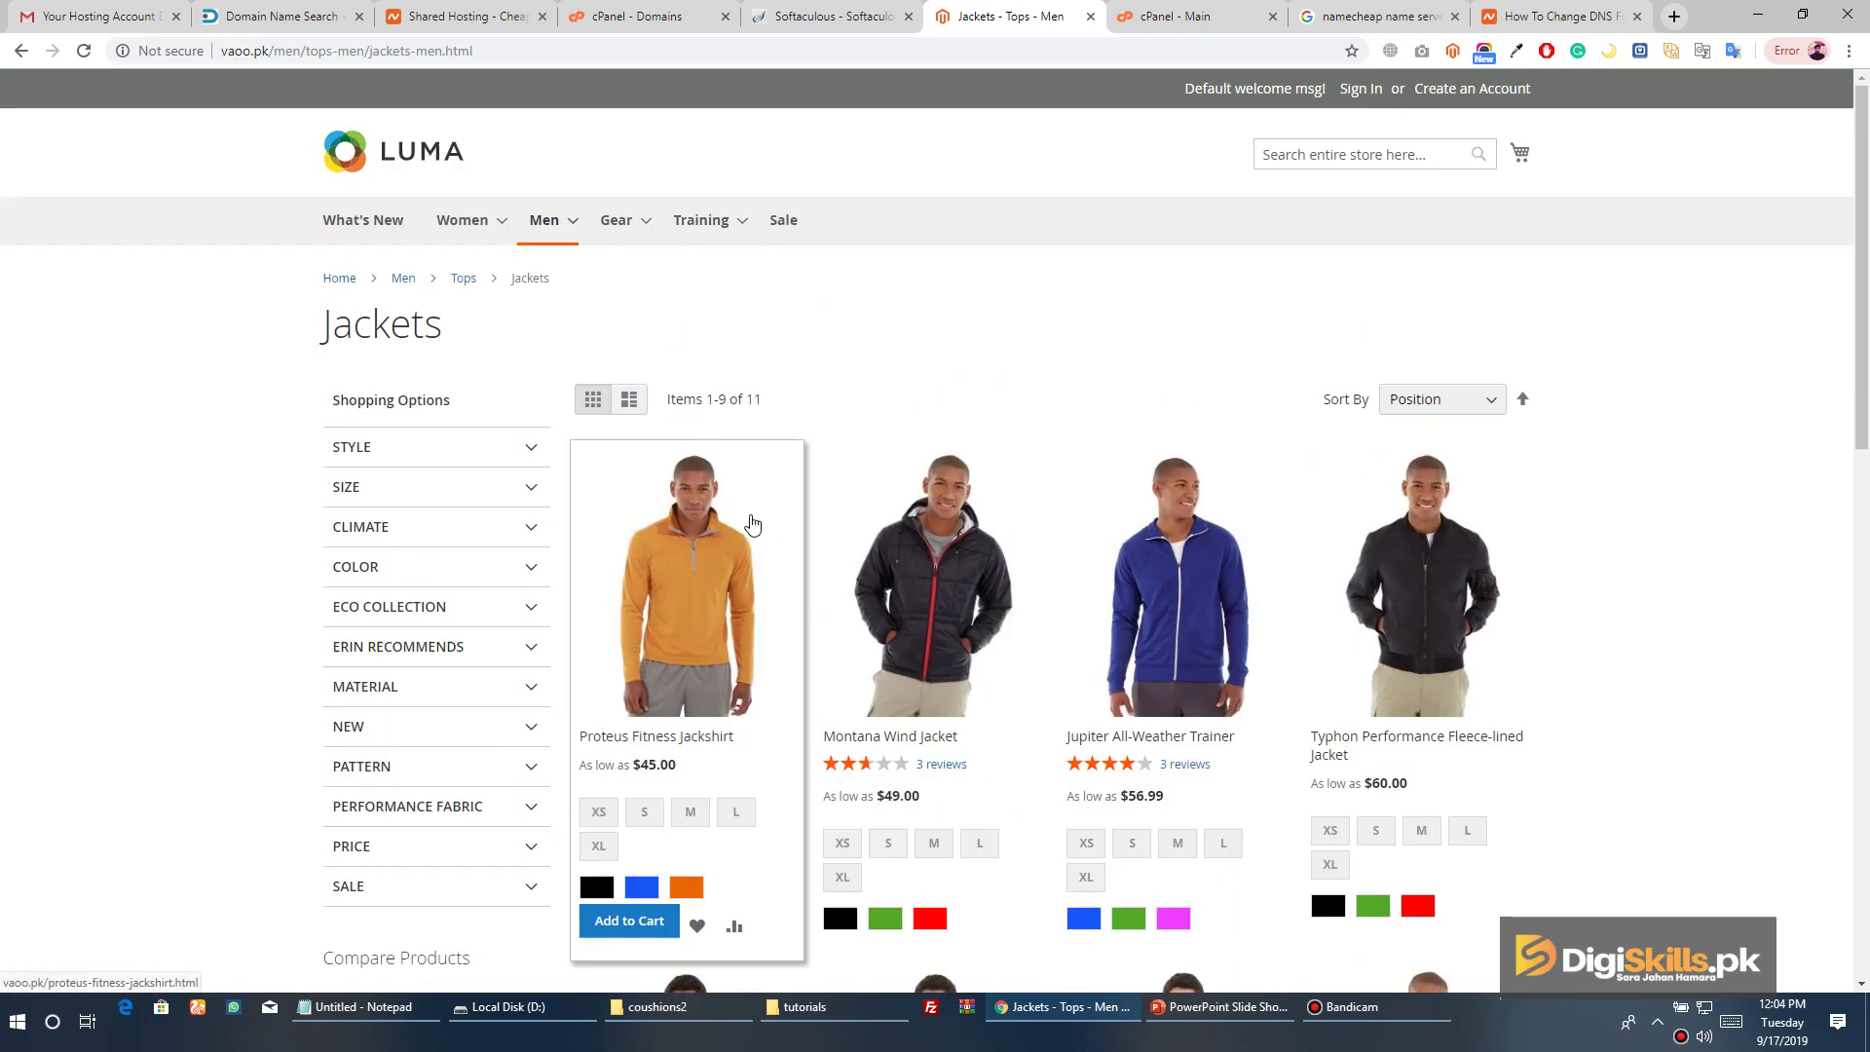
pyautogui.click(754, 508)
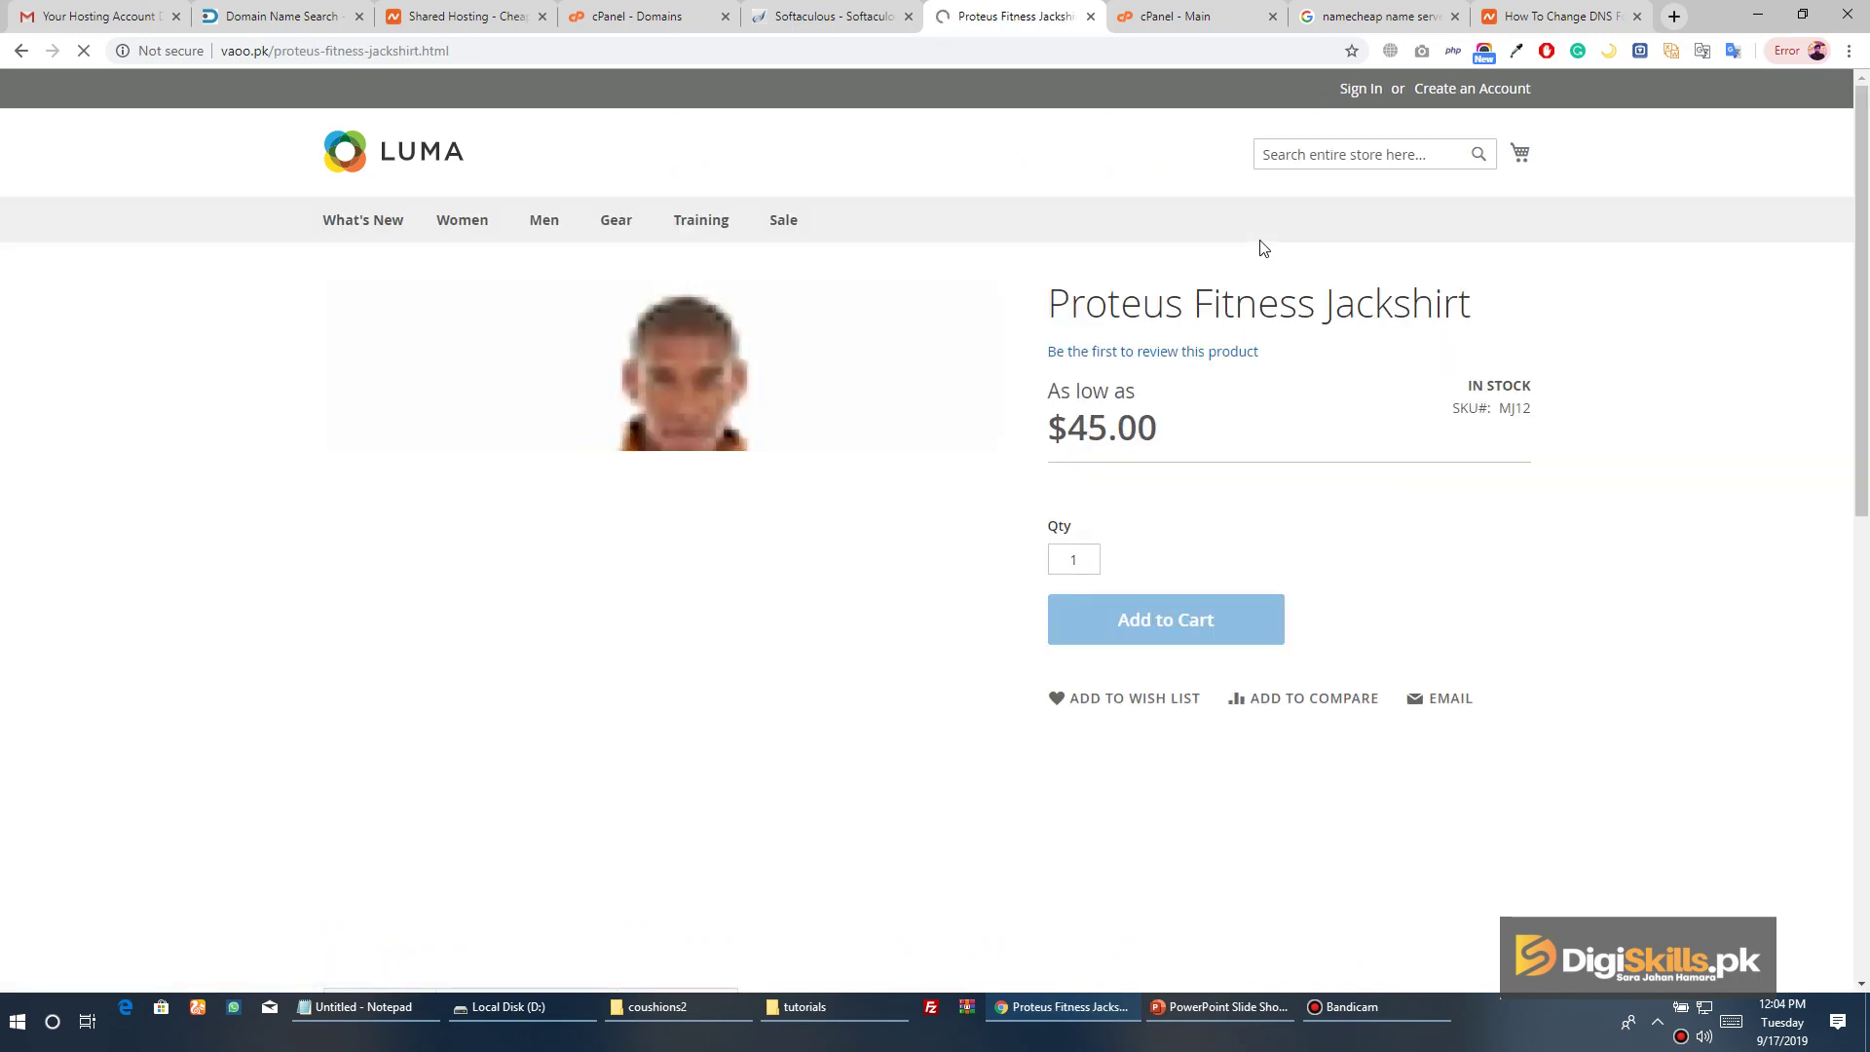
pyautogui.moveTo(1046, 427); pyautogui.dragTo(1166, 445)
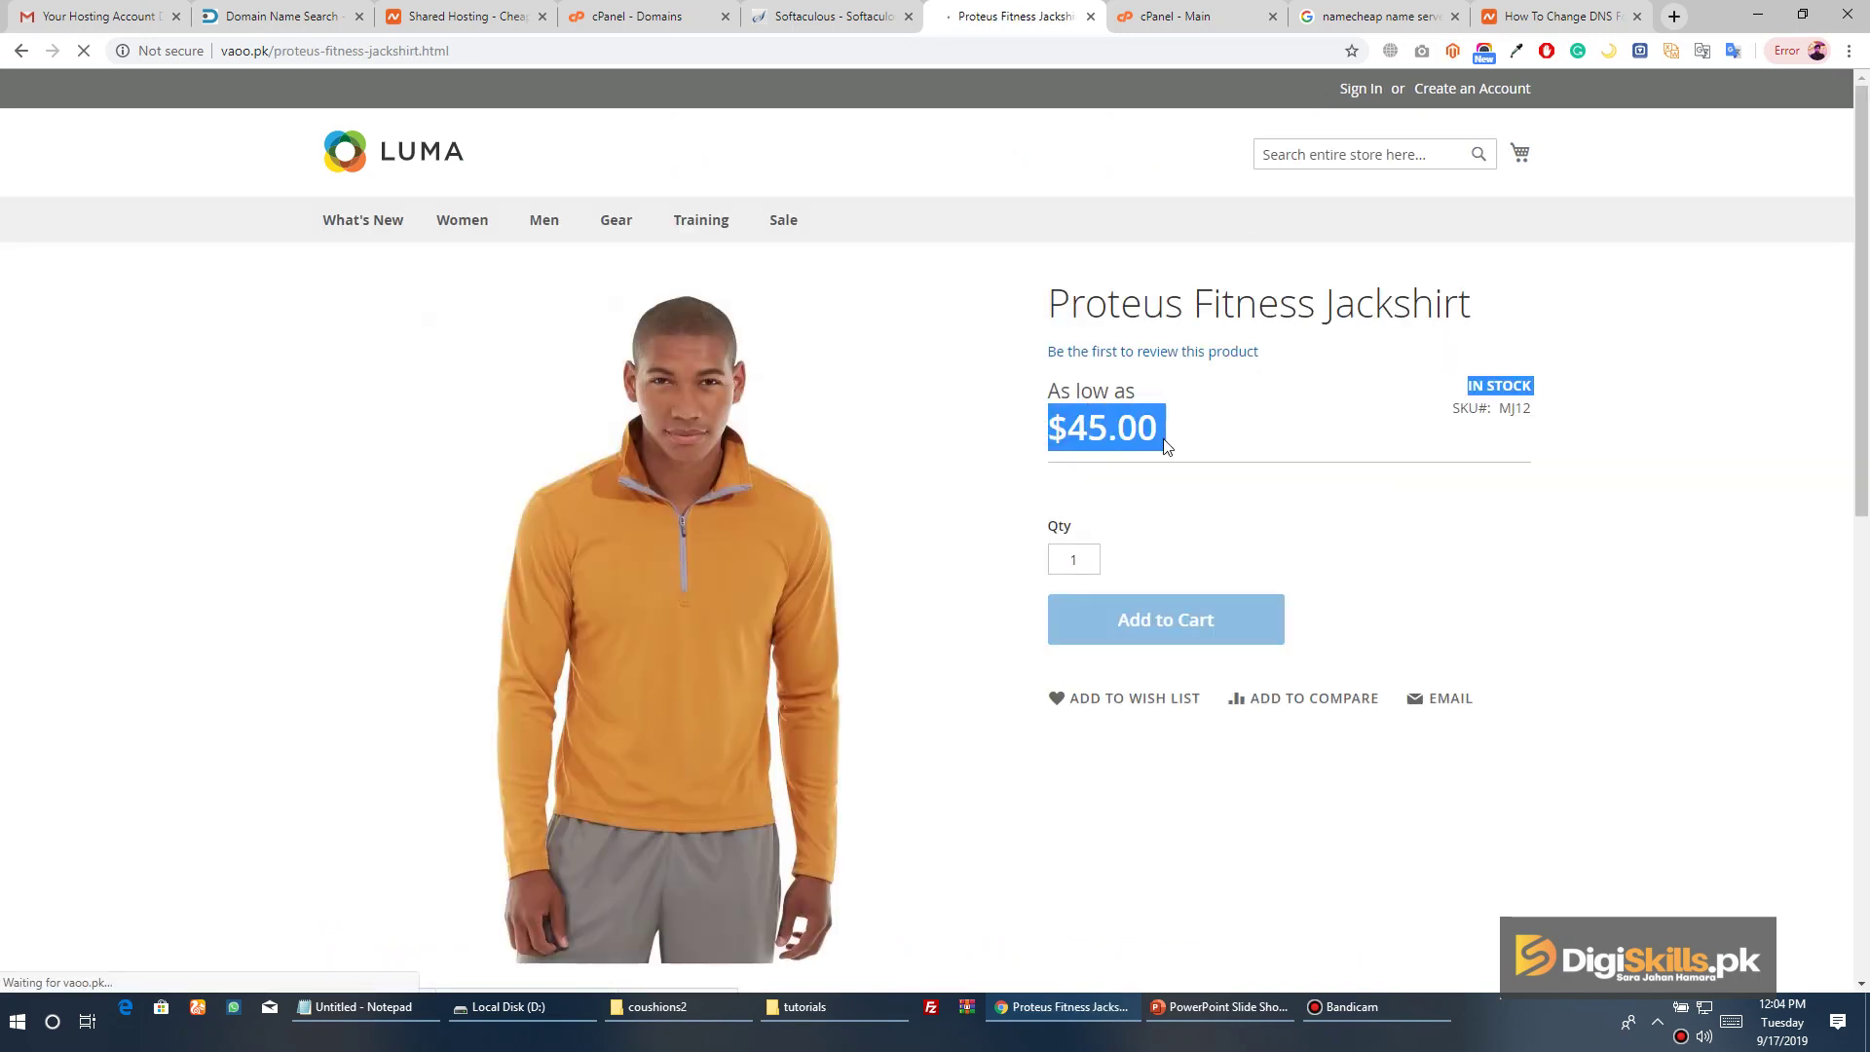
pyautogui.click(1298, 430)
# Check the jackshirt's More Information and Reviews tabs, then return to the LUMA home page
pyautogui.scroll(-6, 977, 448)
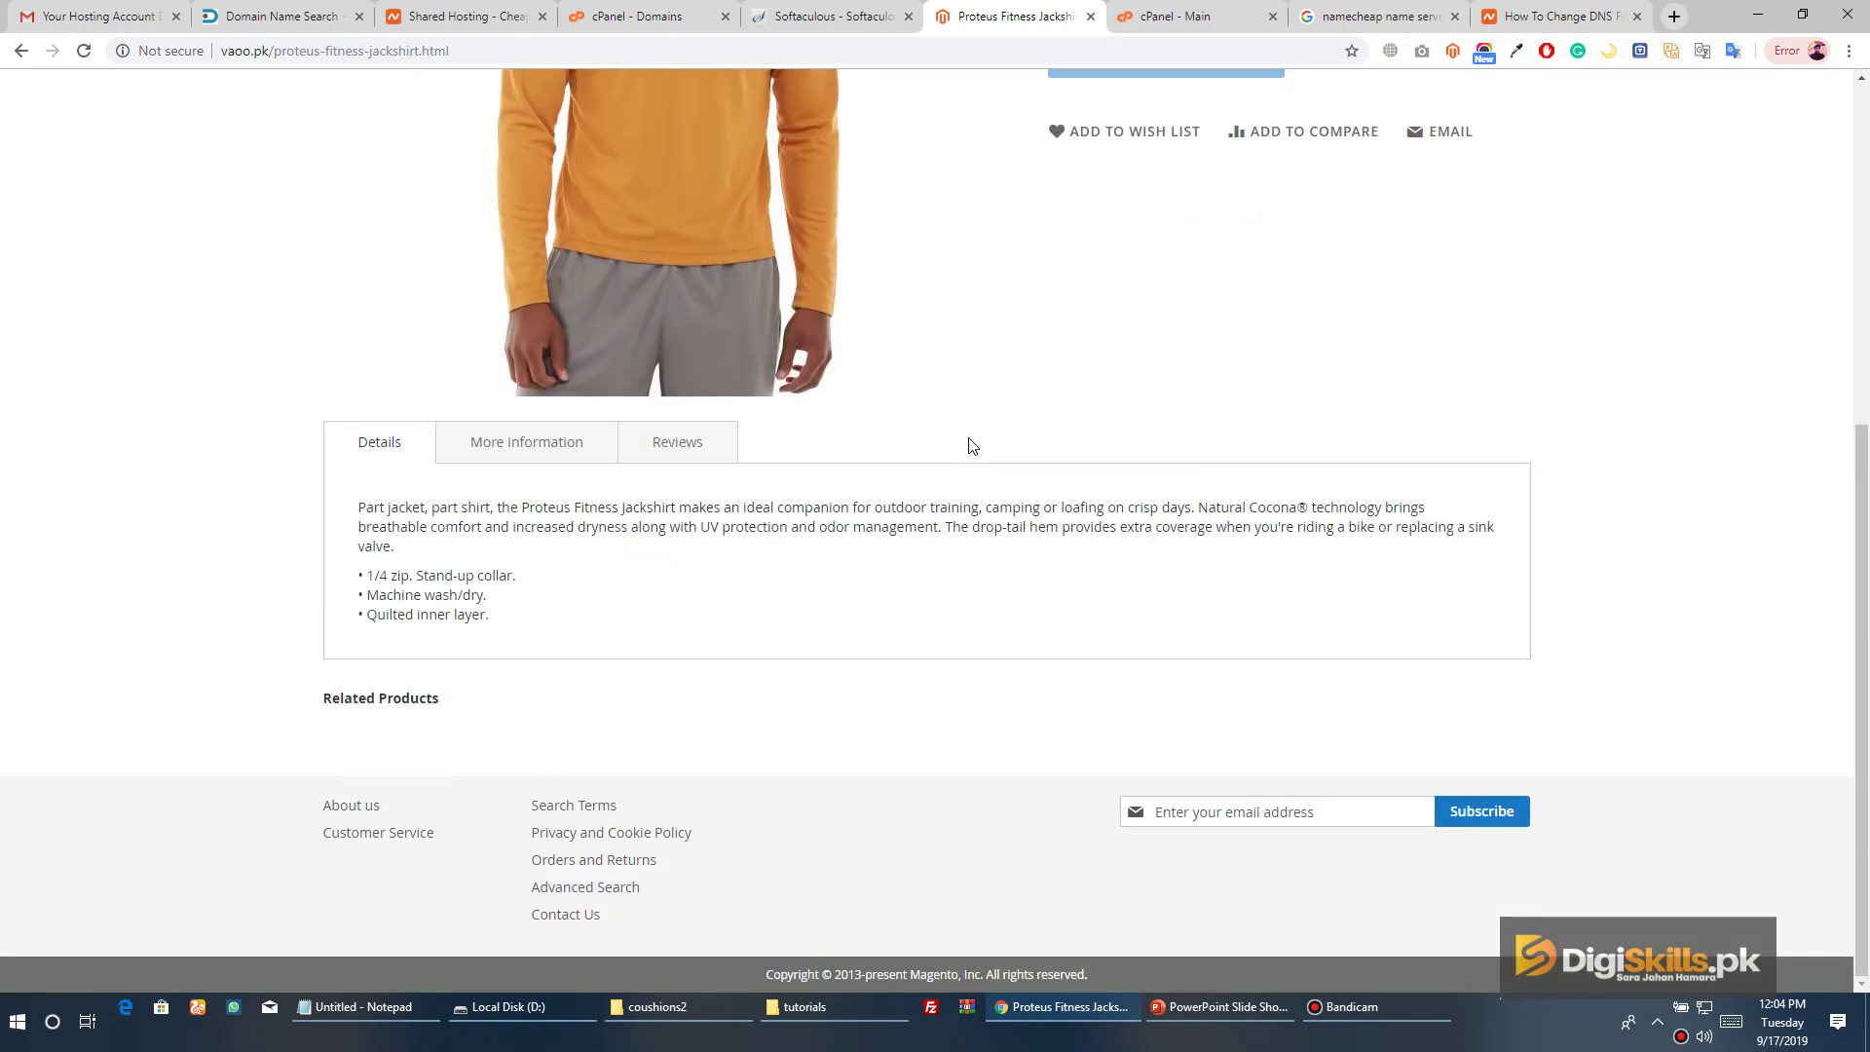
pyautogui.click(568, 448)
pyautogui.click(653, 453)
pyautogui.click(543, 450)
pyautogui.scroll(-1, 628, 425)
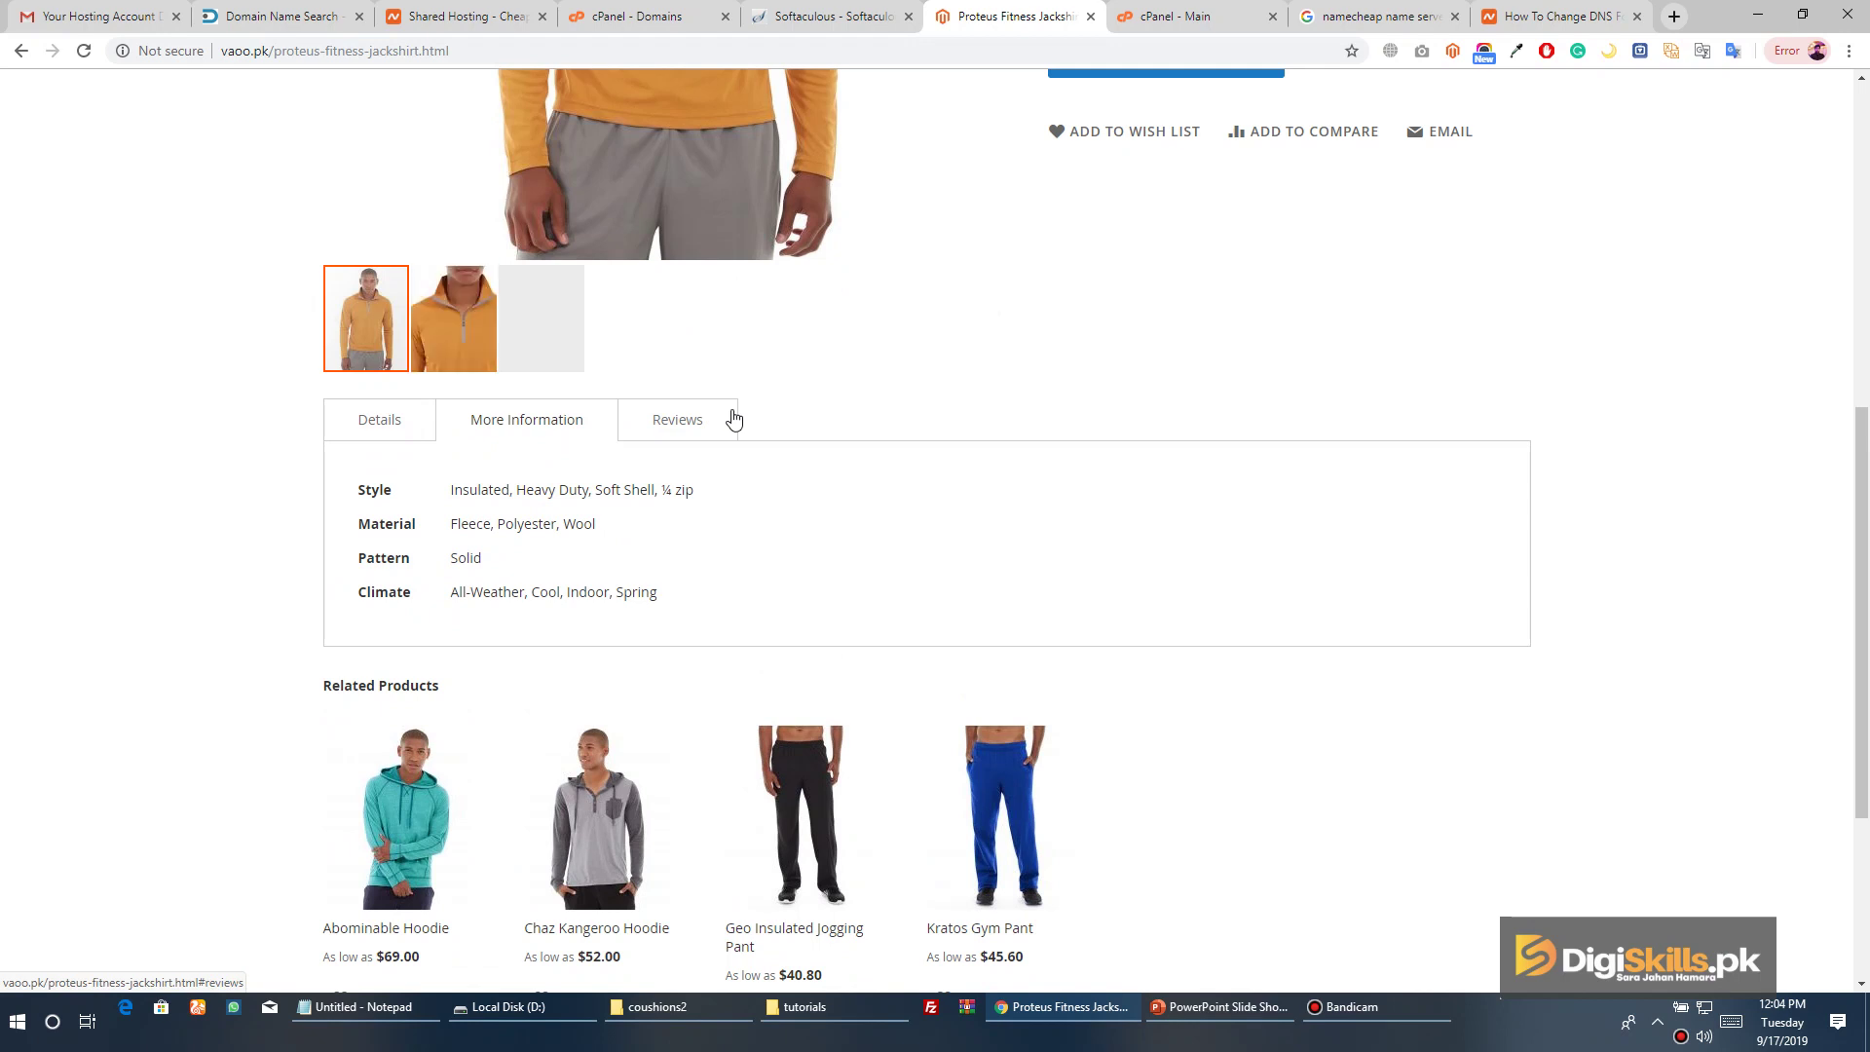
pyautogui.scroll(7, 860, 417)
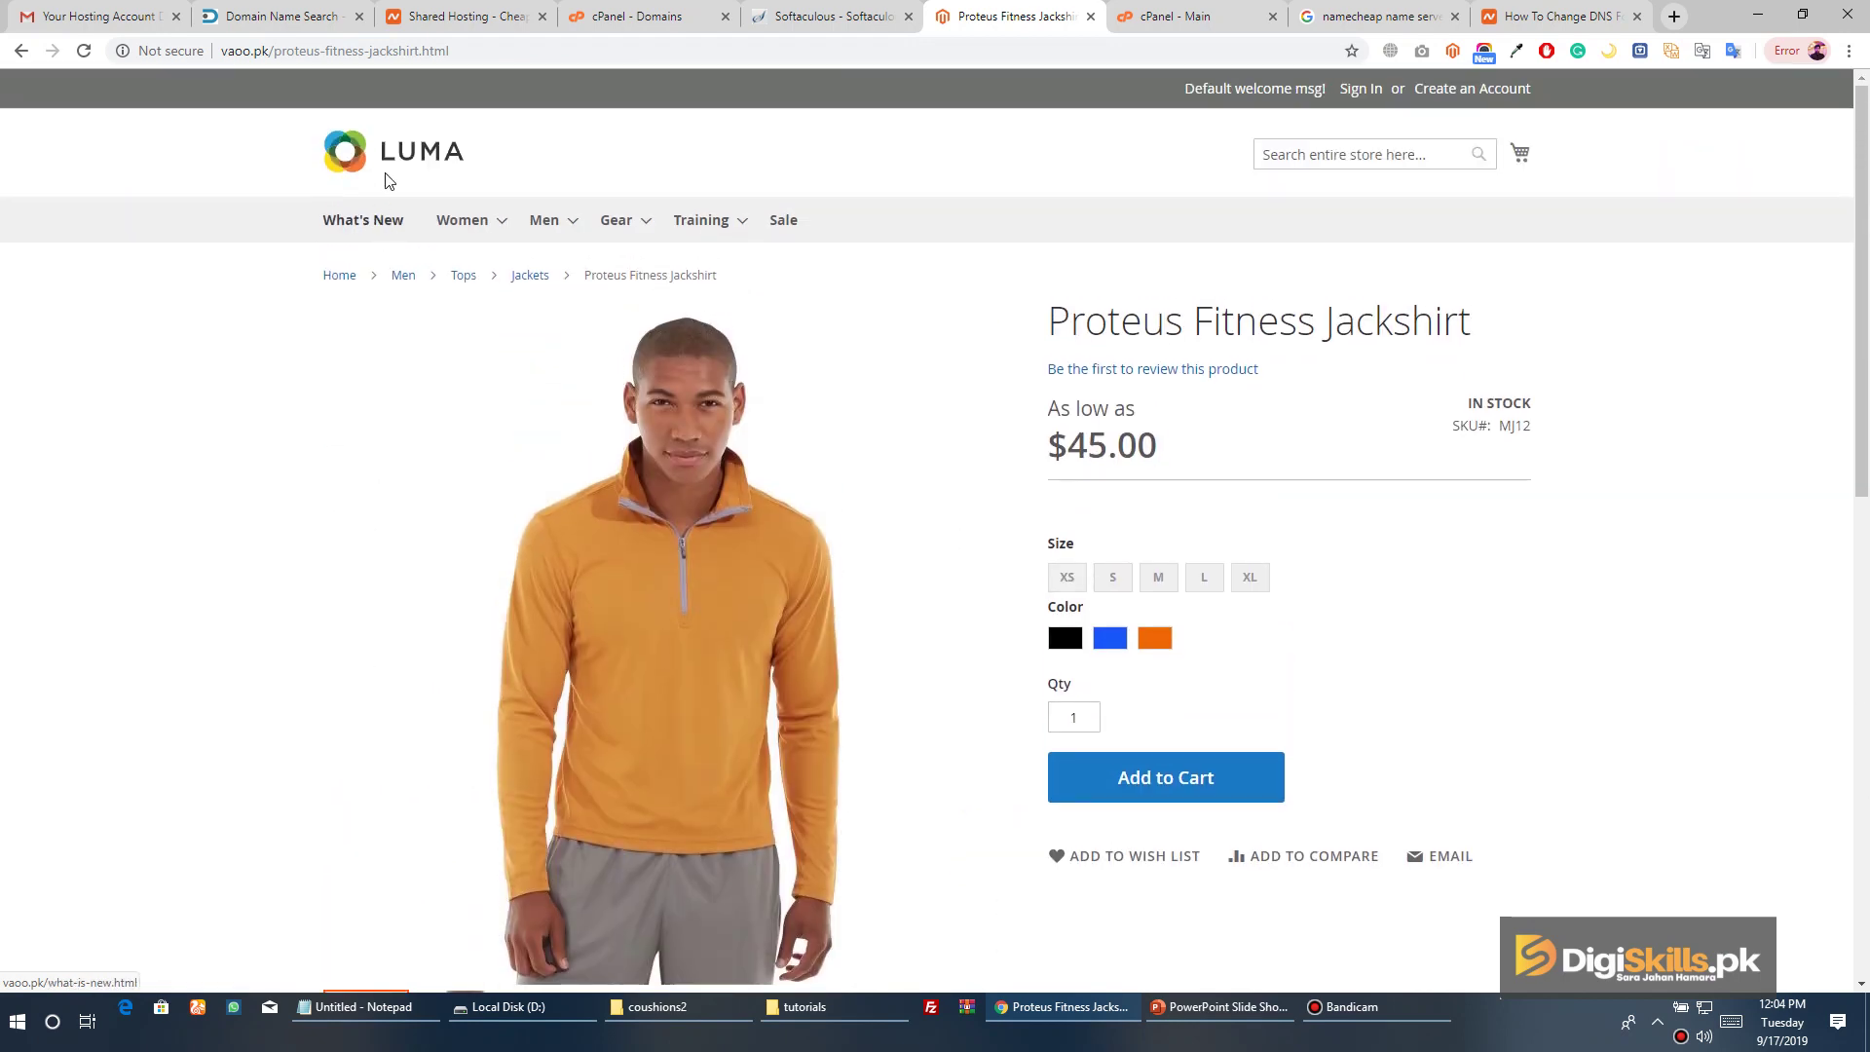
pyautogui.click(403, 175)
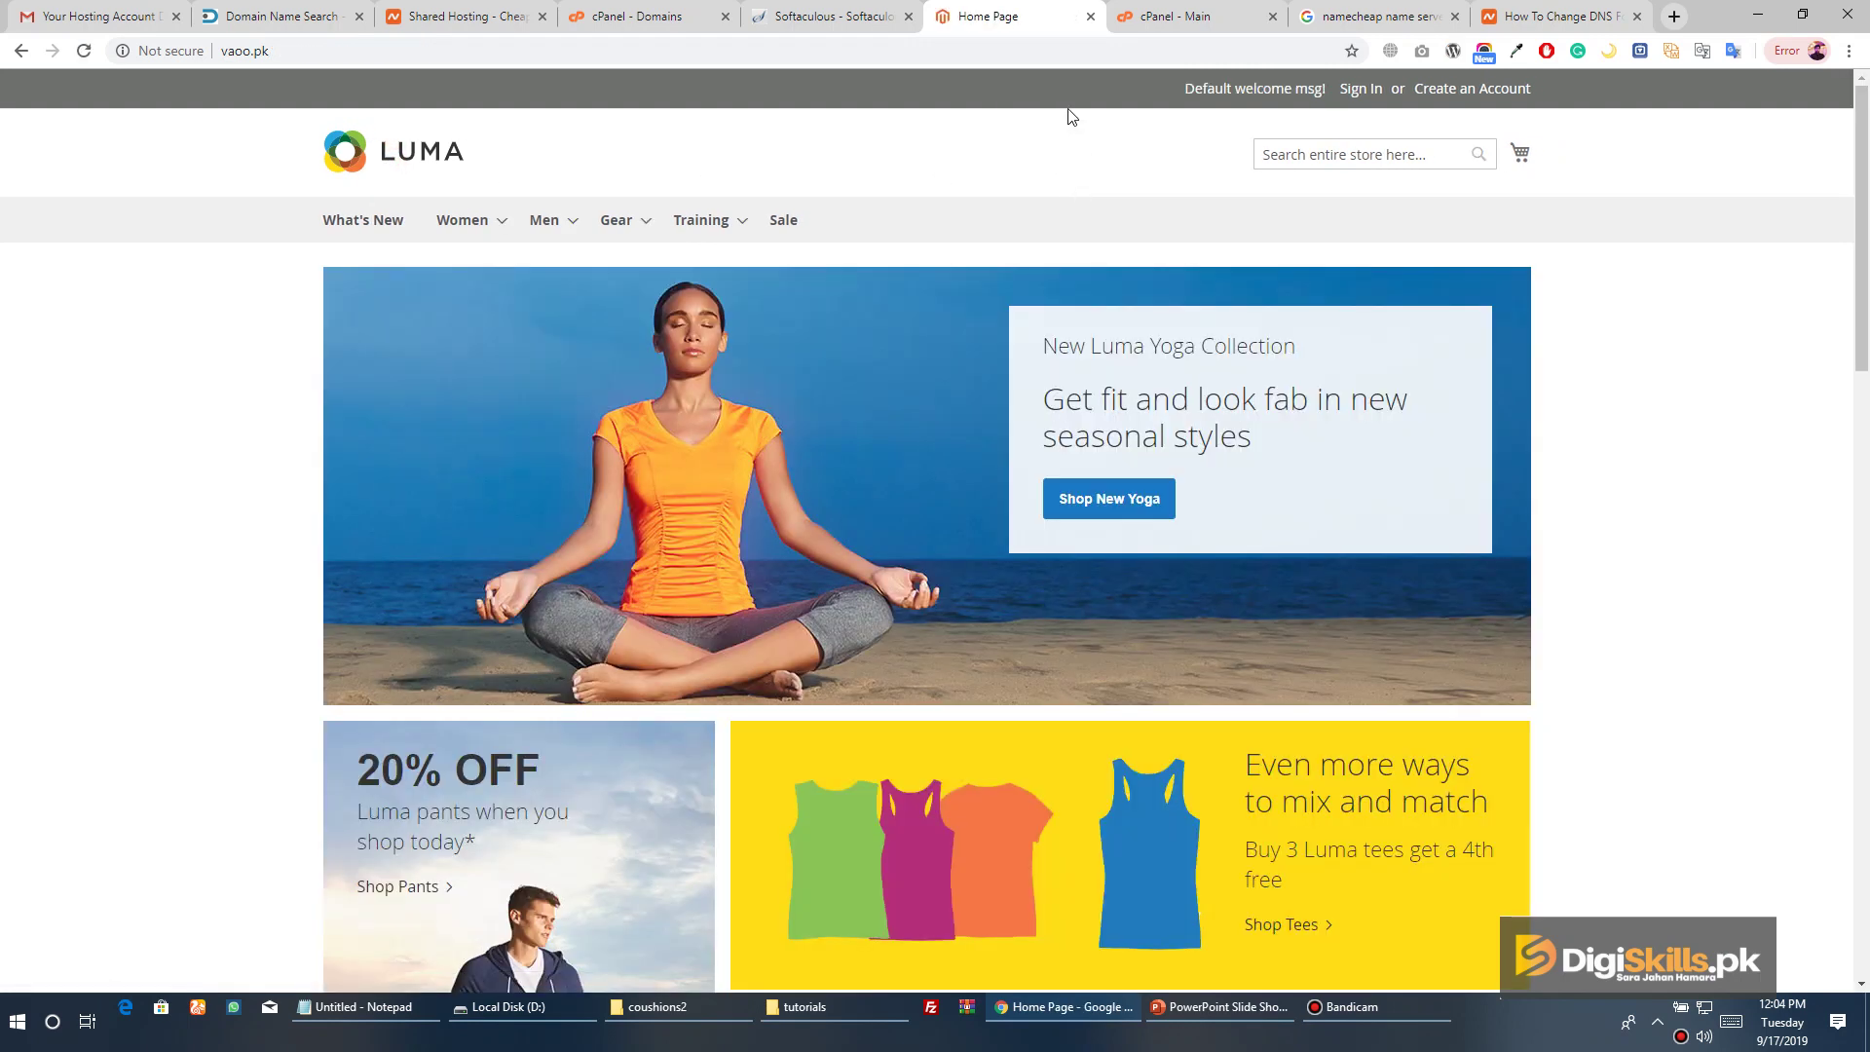
pyautogui.click(1077, 53)
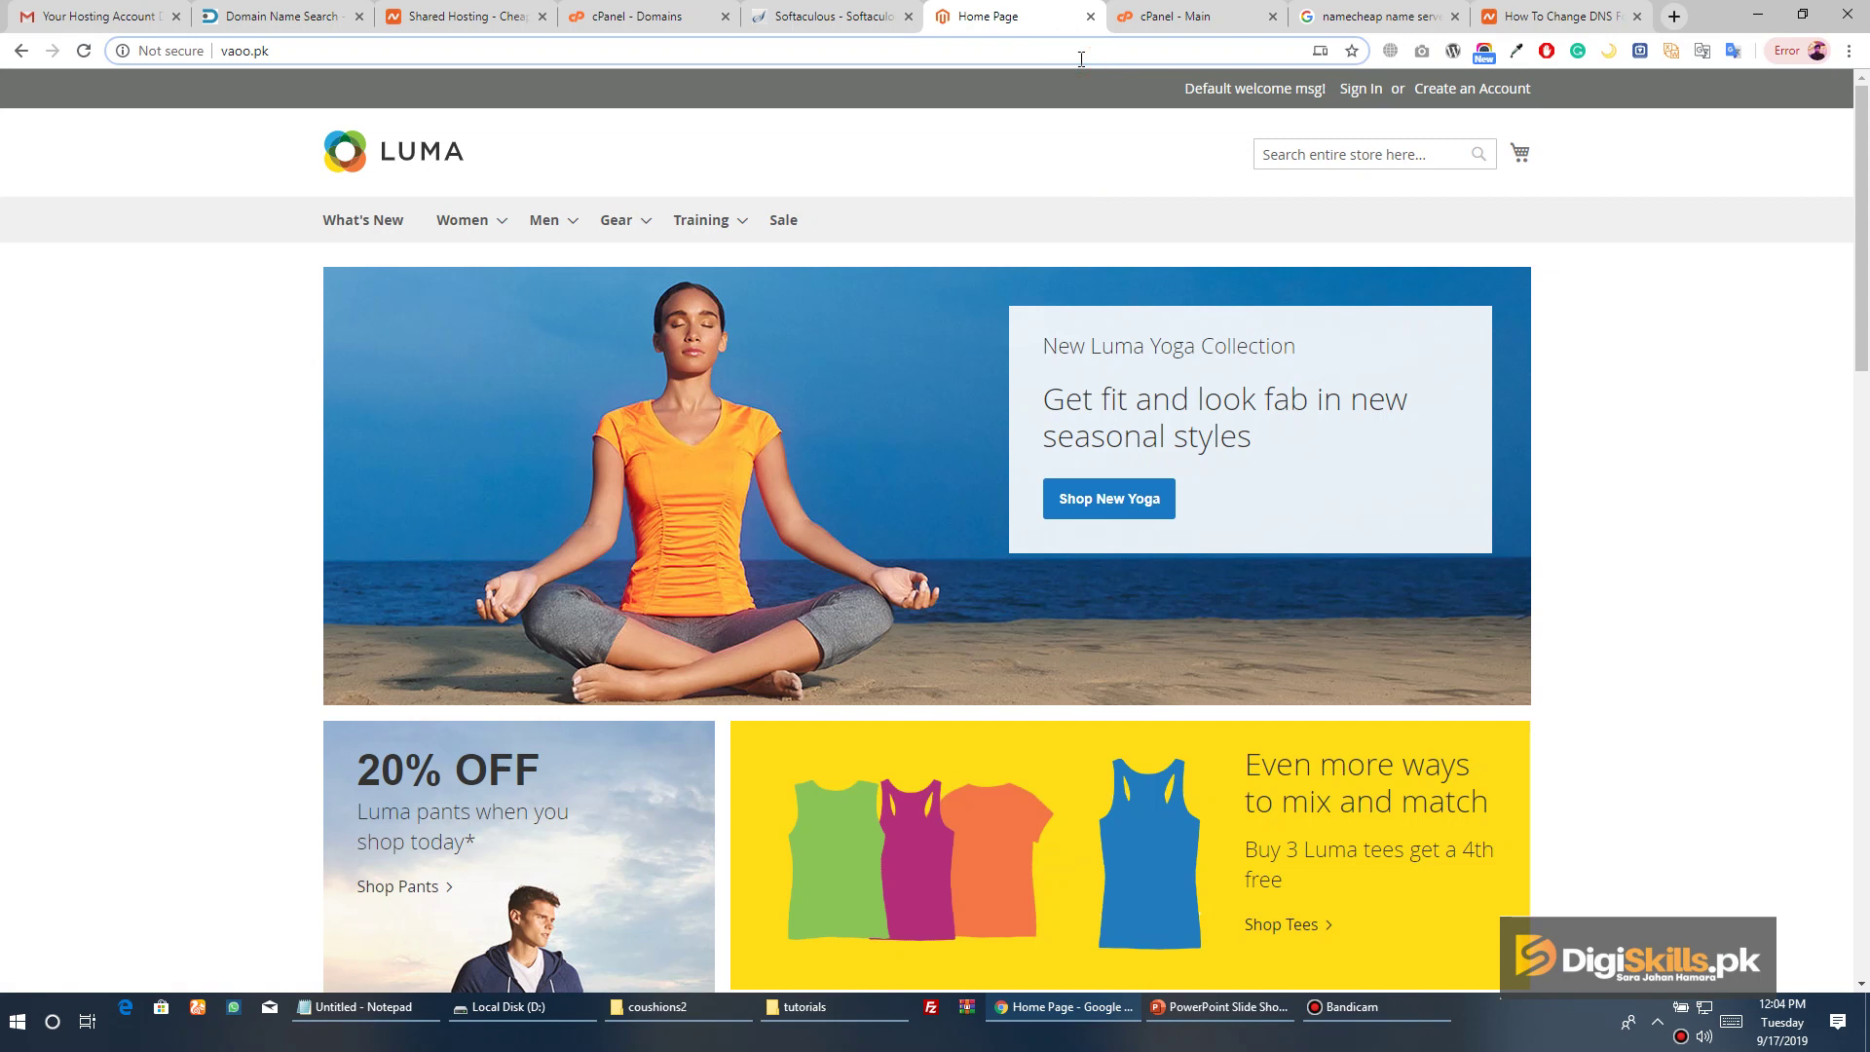
# Load vaoo.pk/admin and submit the admin username and password
pyautogui.write('/')
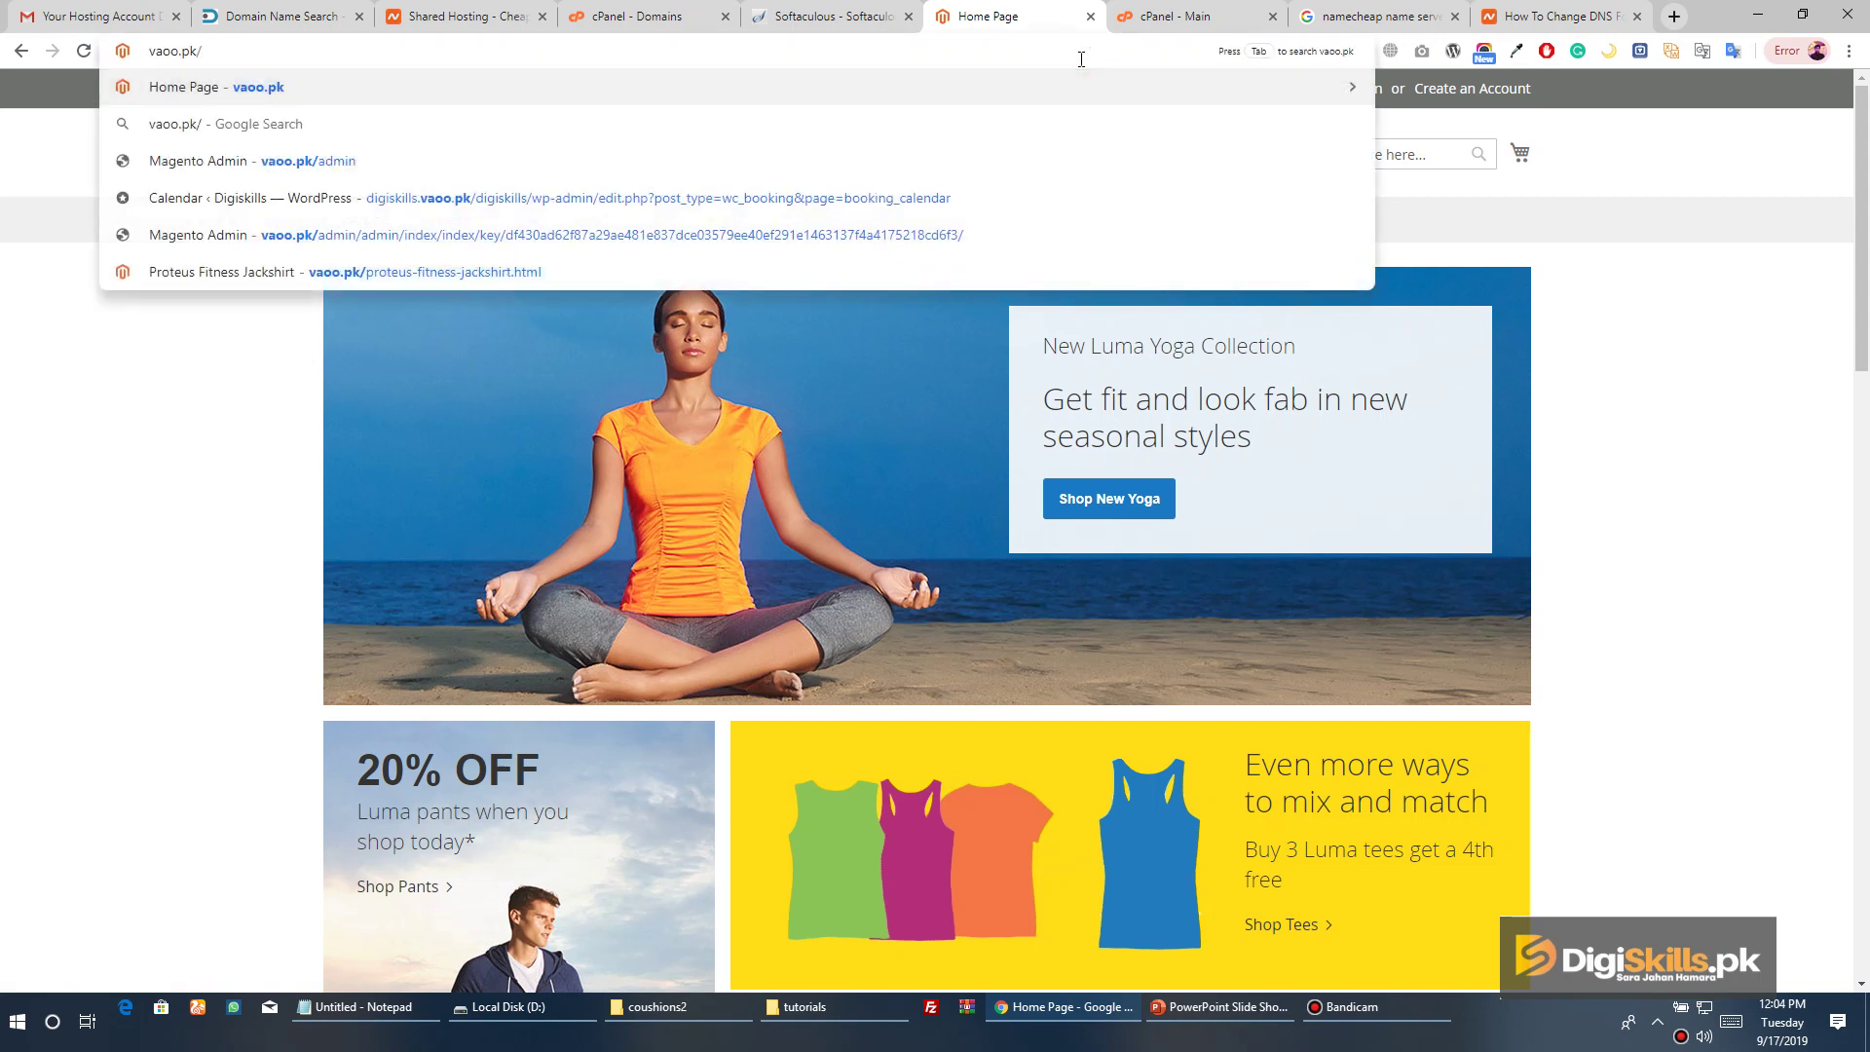
pyautogui.write('admin')
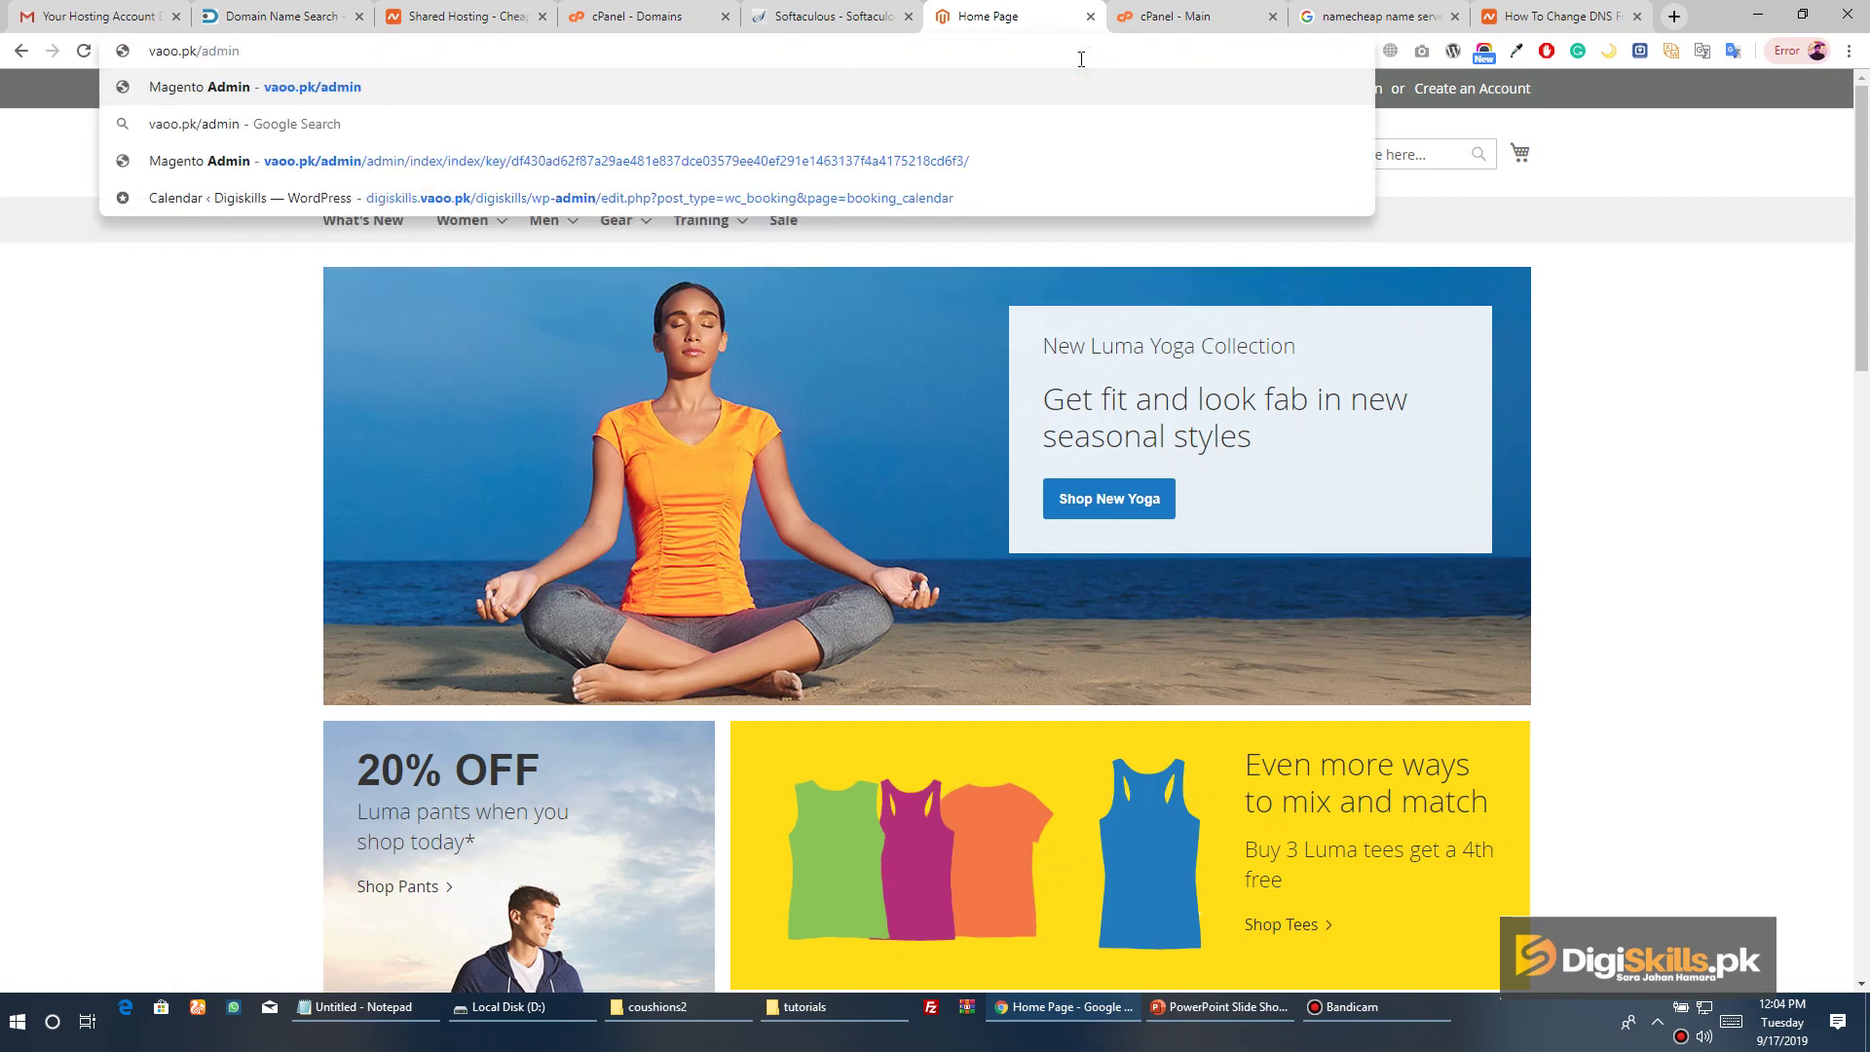
pyautogui.press('Return')
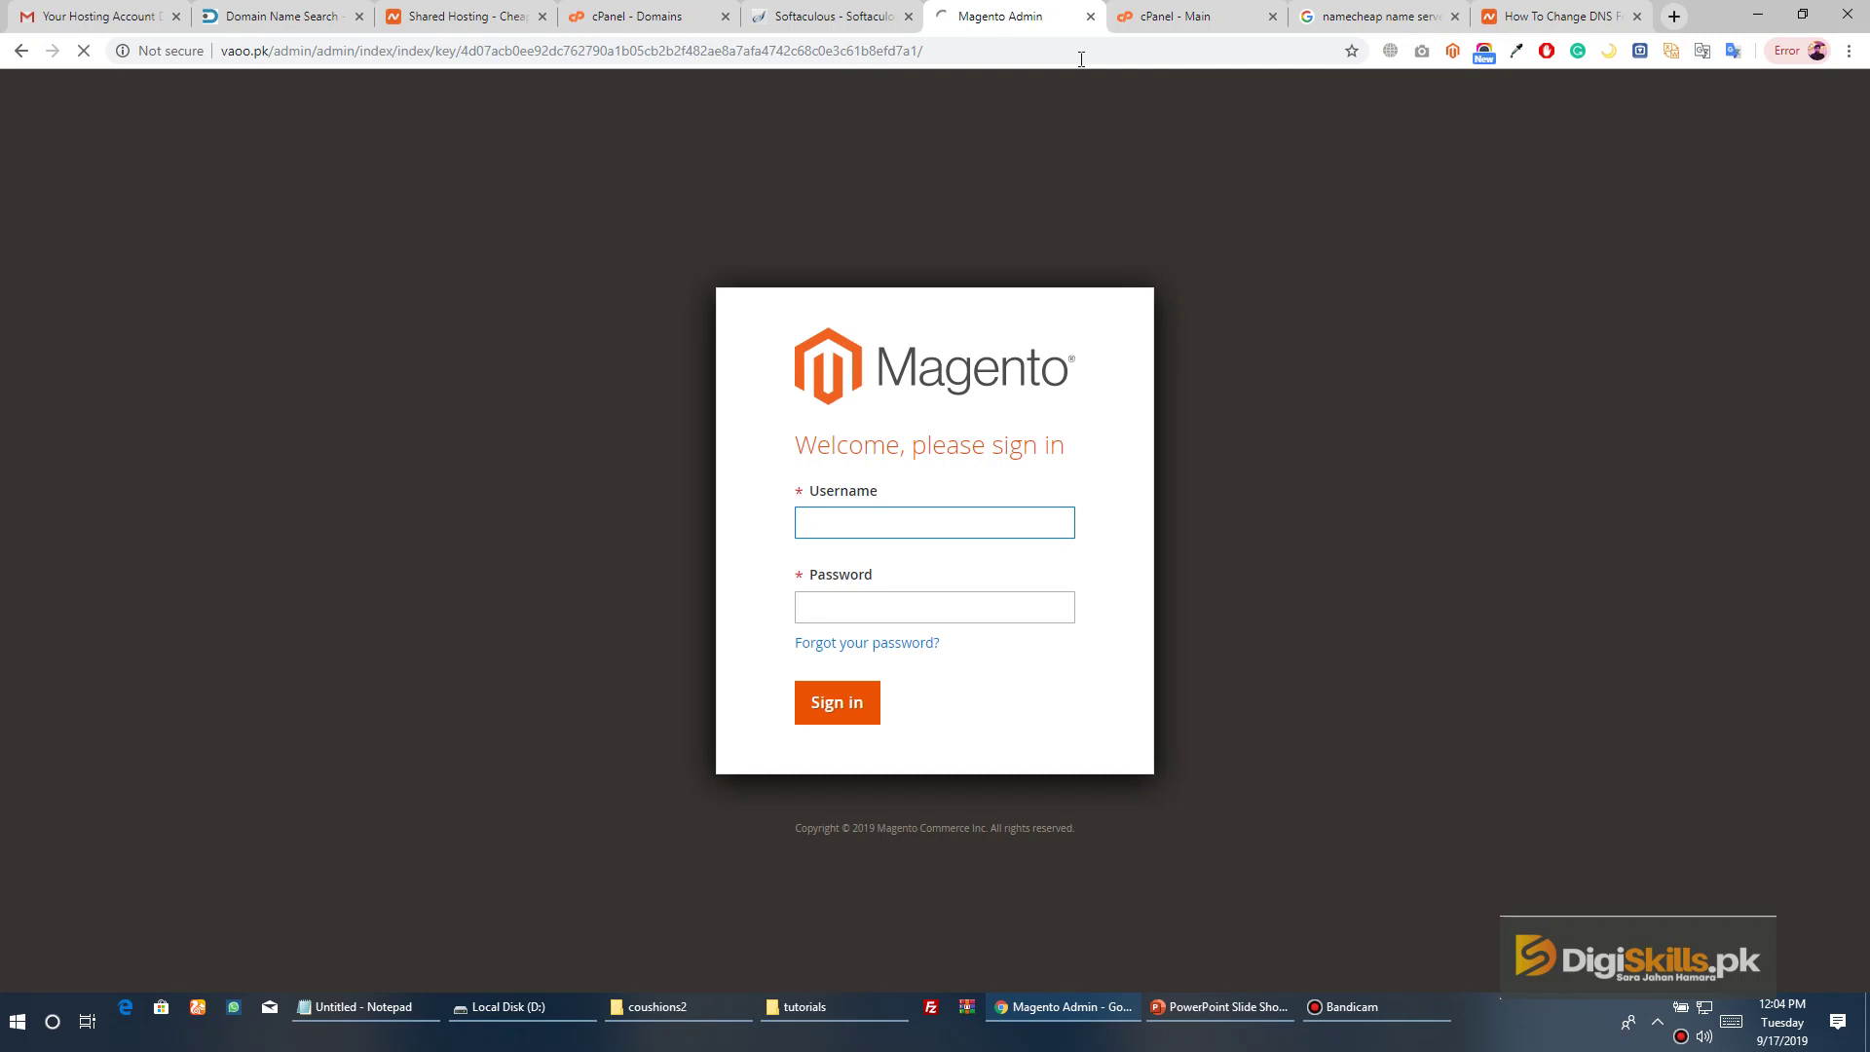
pyautogui.write('admin')
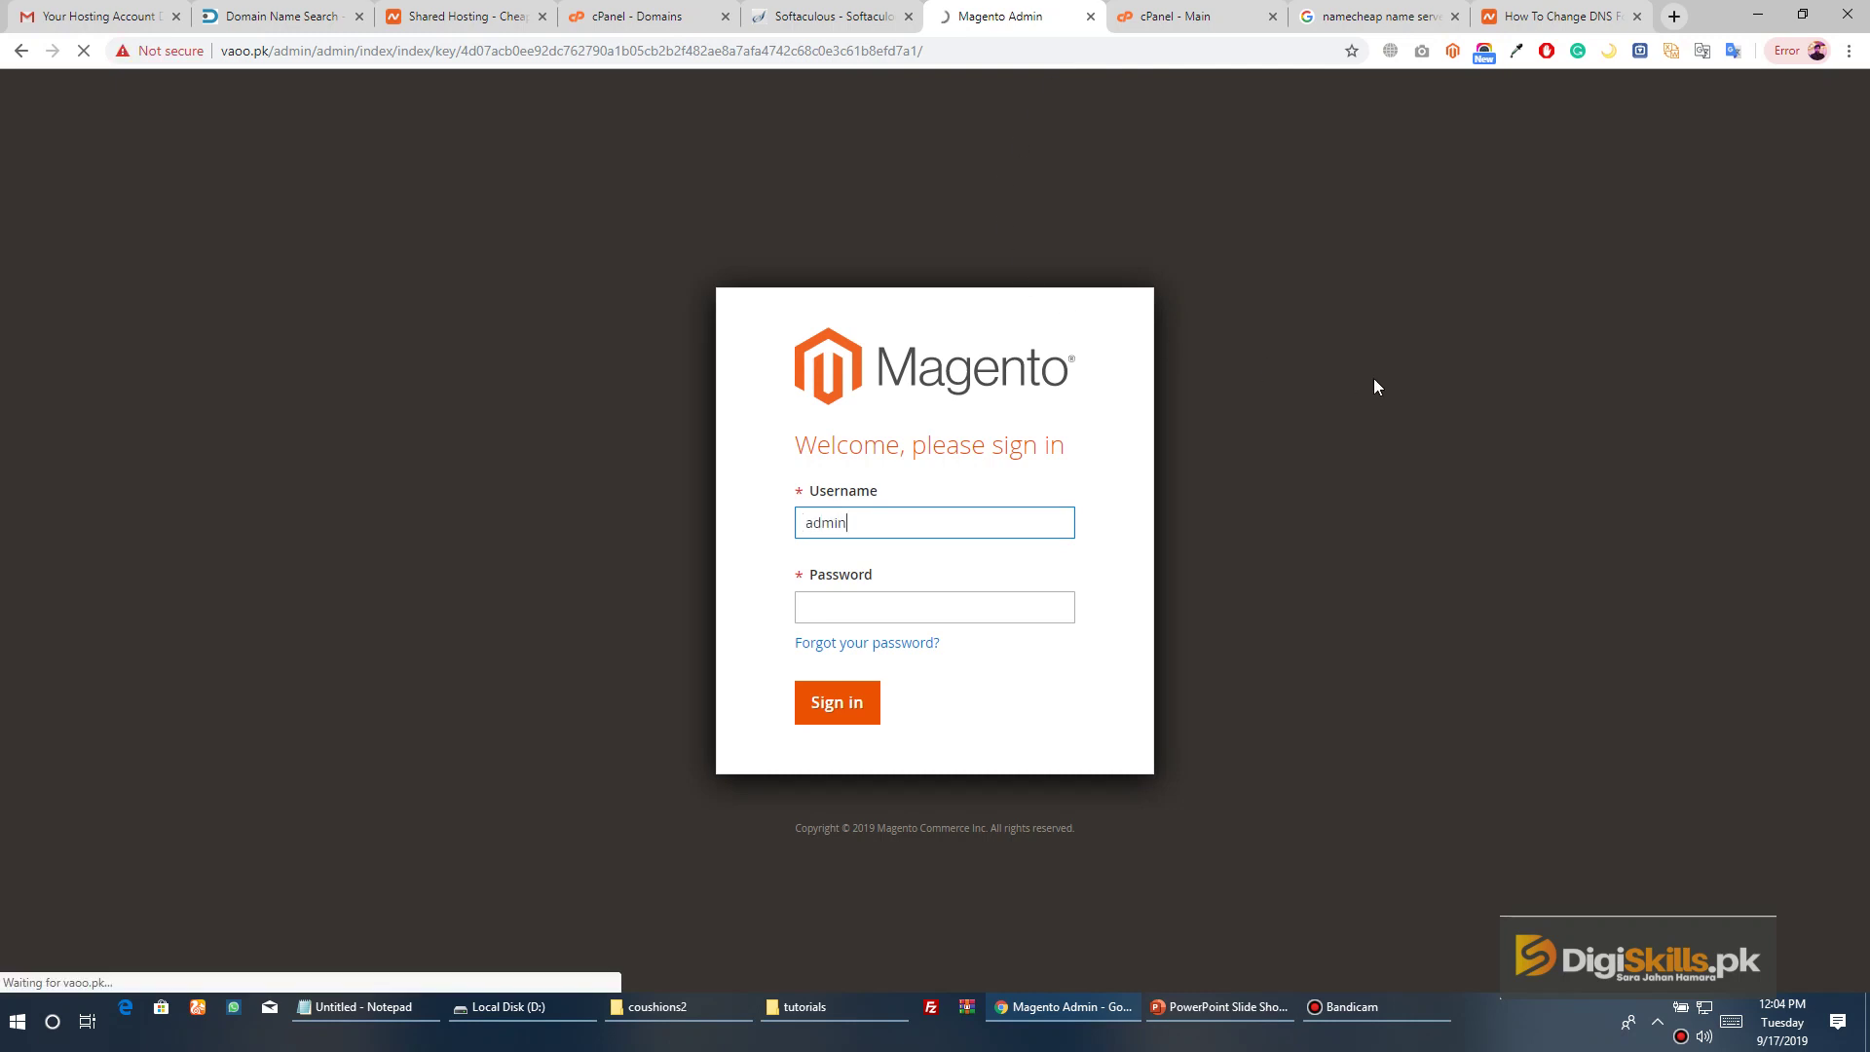
pyautogui.press('Tab')
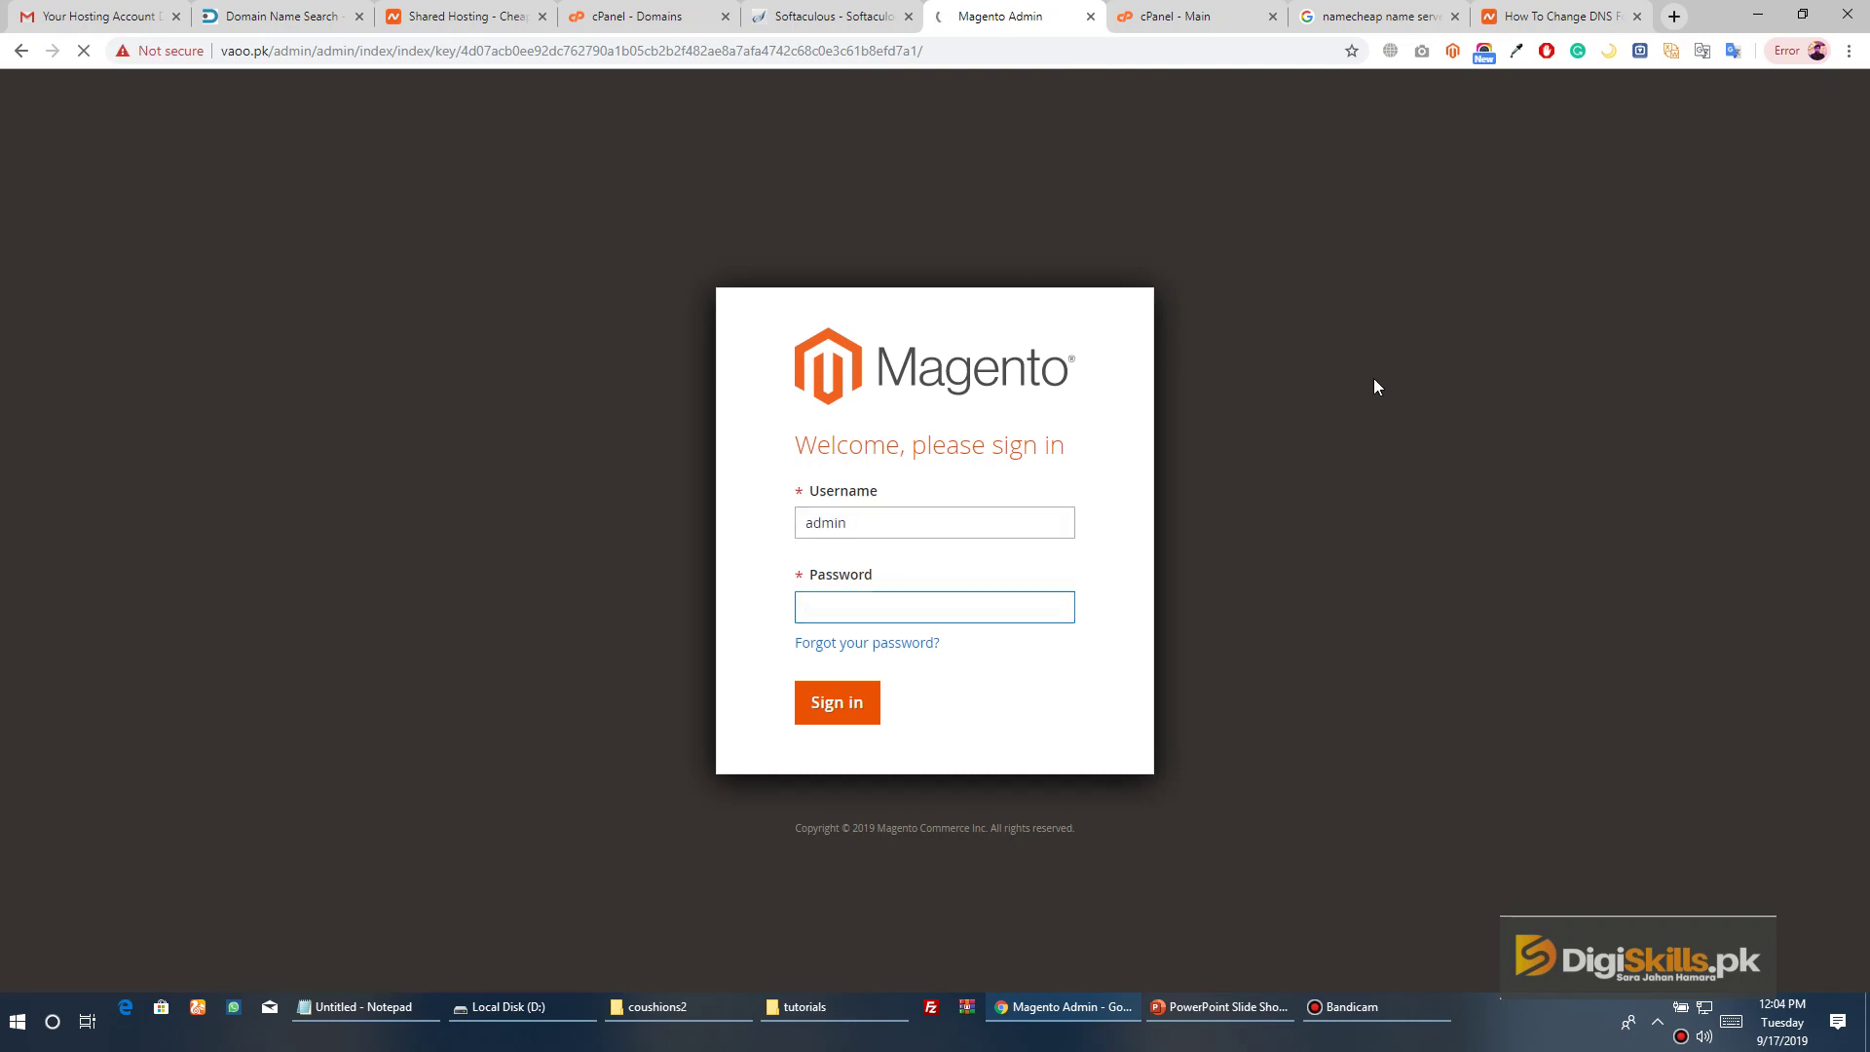
pyautogui.write('admin1')
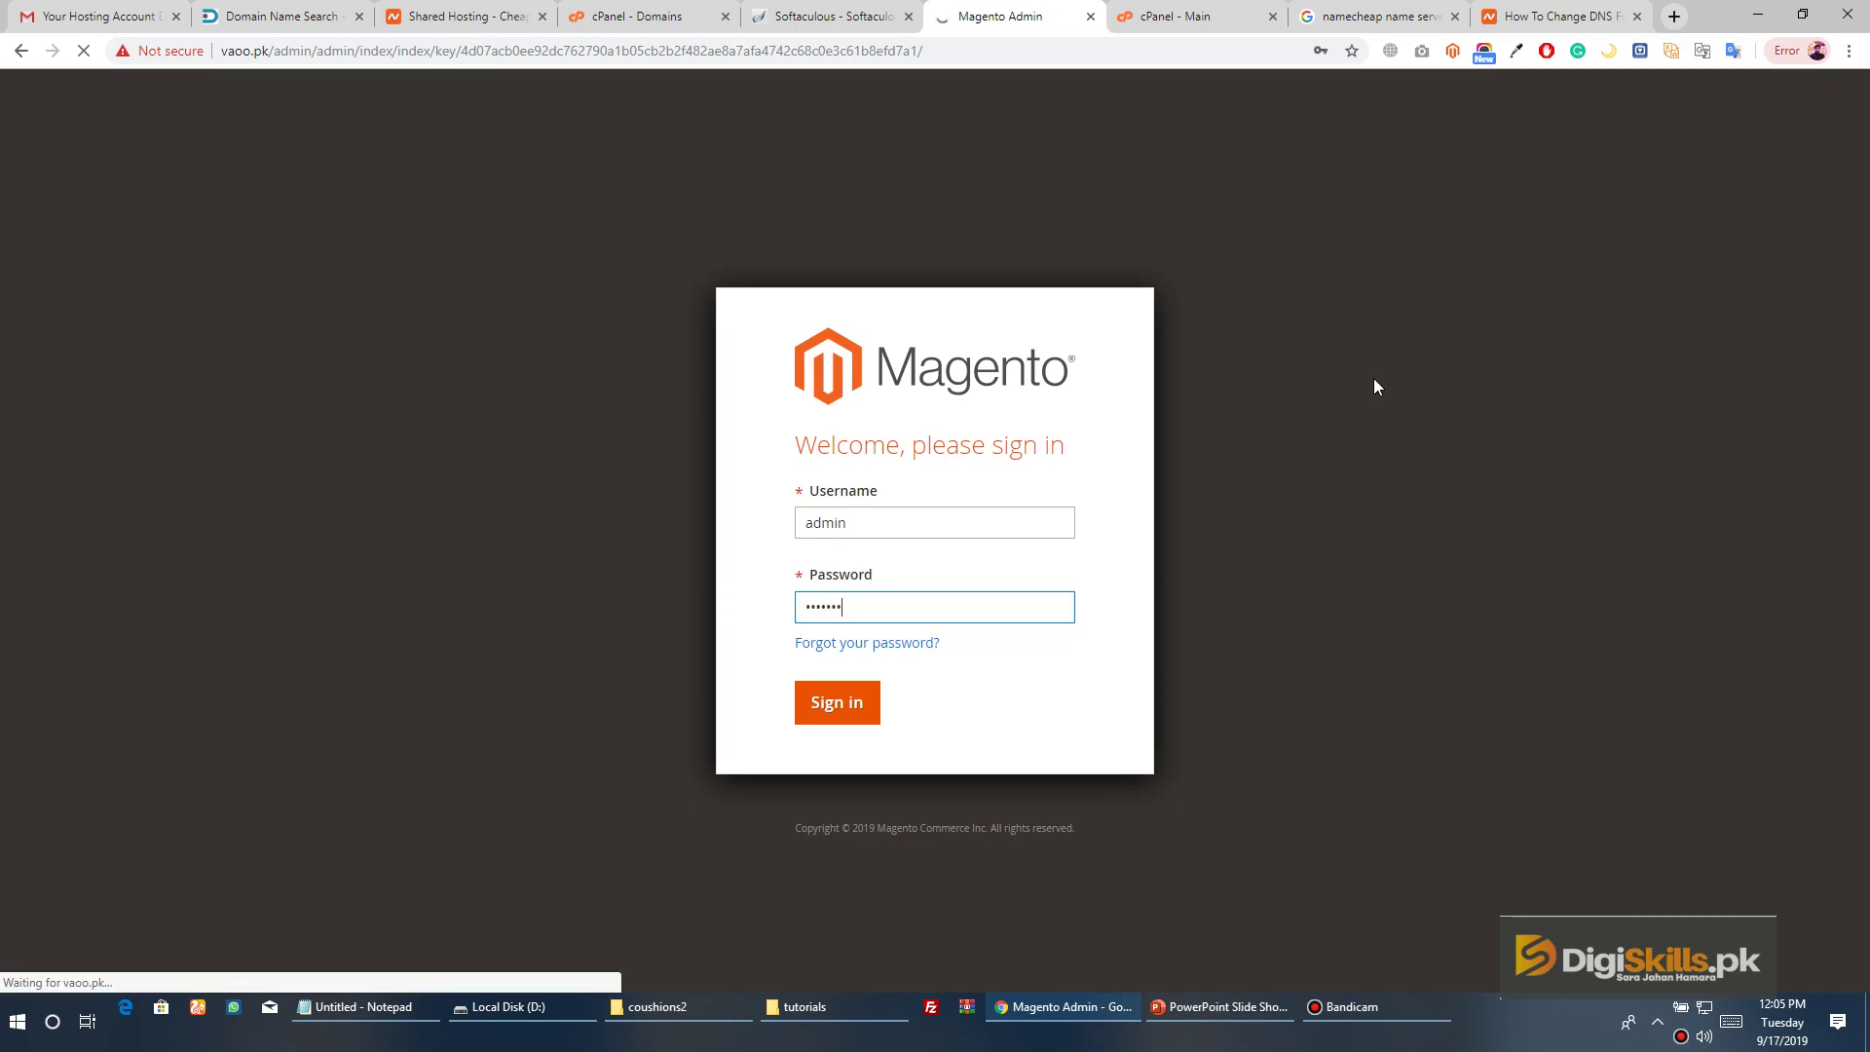
pyautogui.write('23456')
pyautogui.click(857, 714)
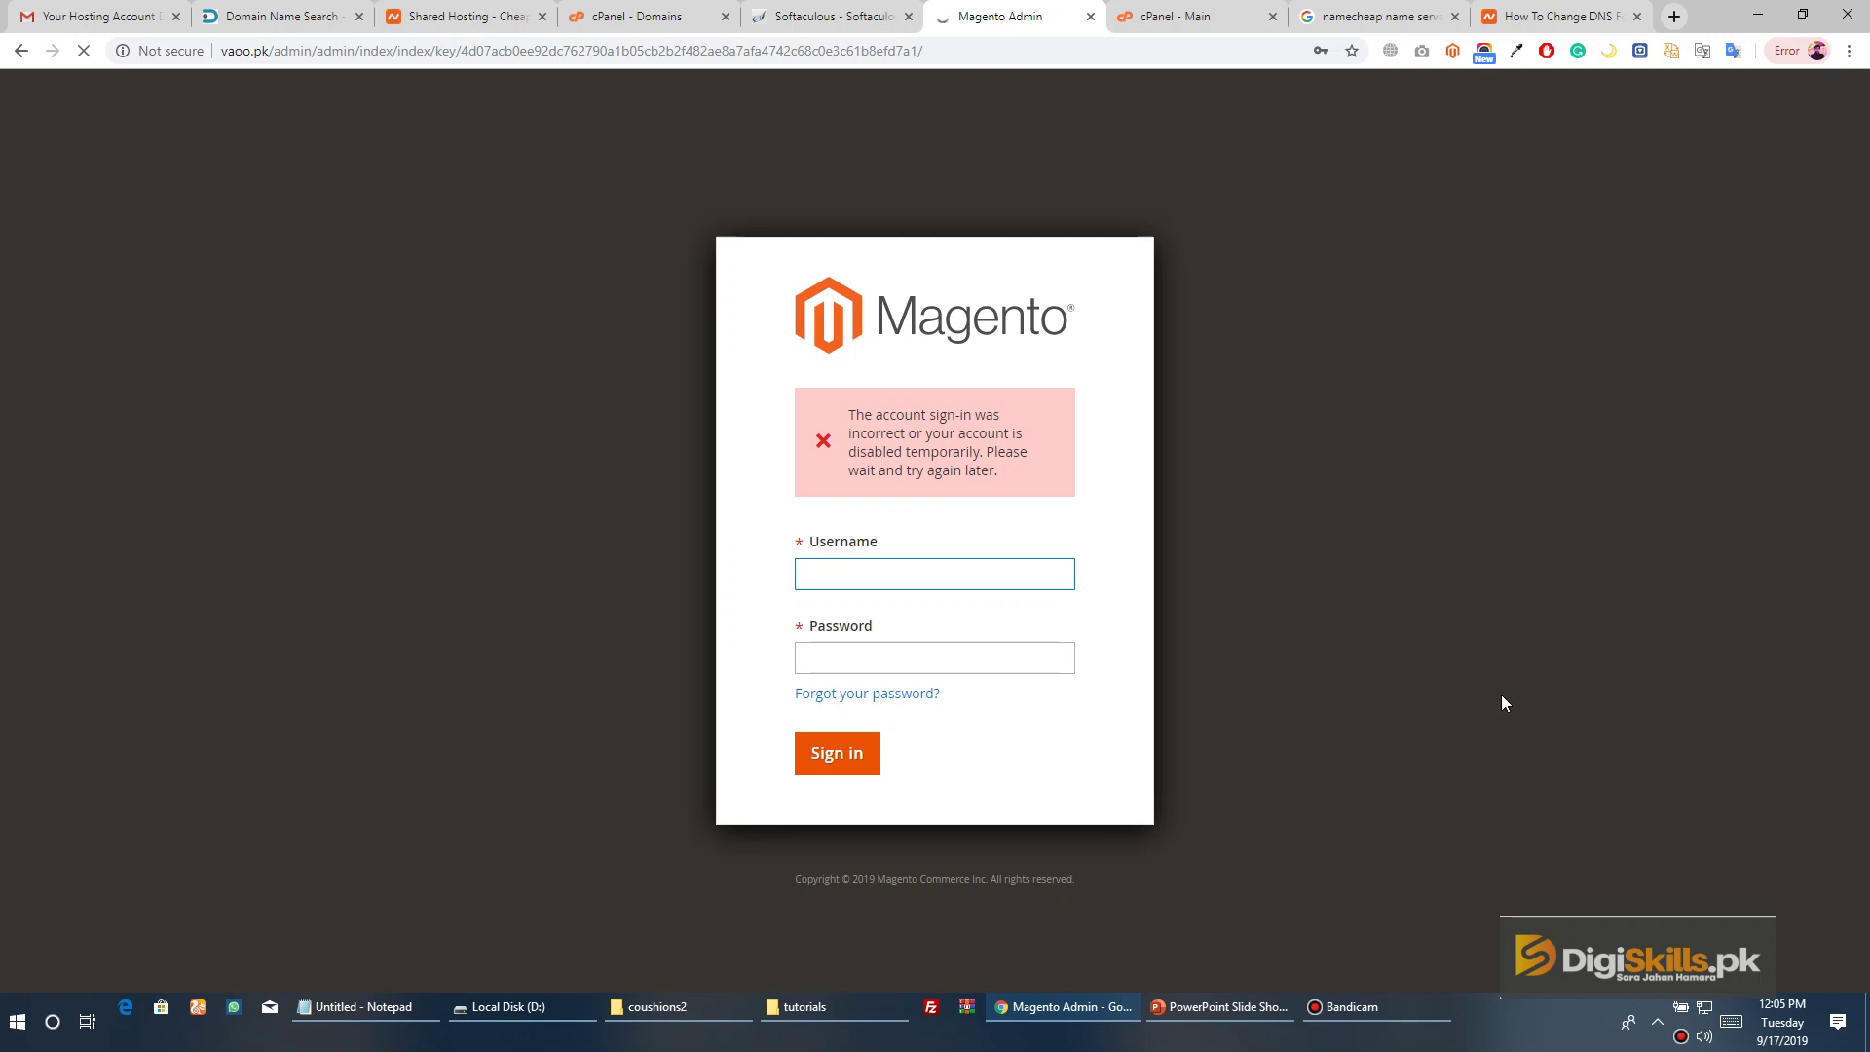
# Re-enter the admin username and password after the failed sign-in
pyautogui.write('admin')
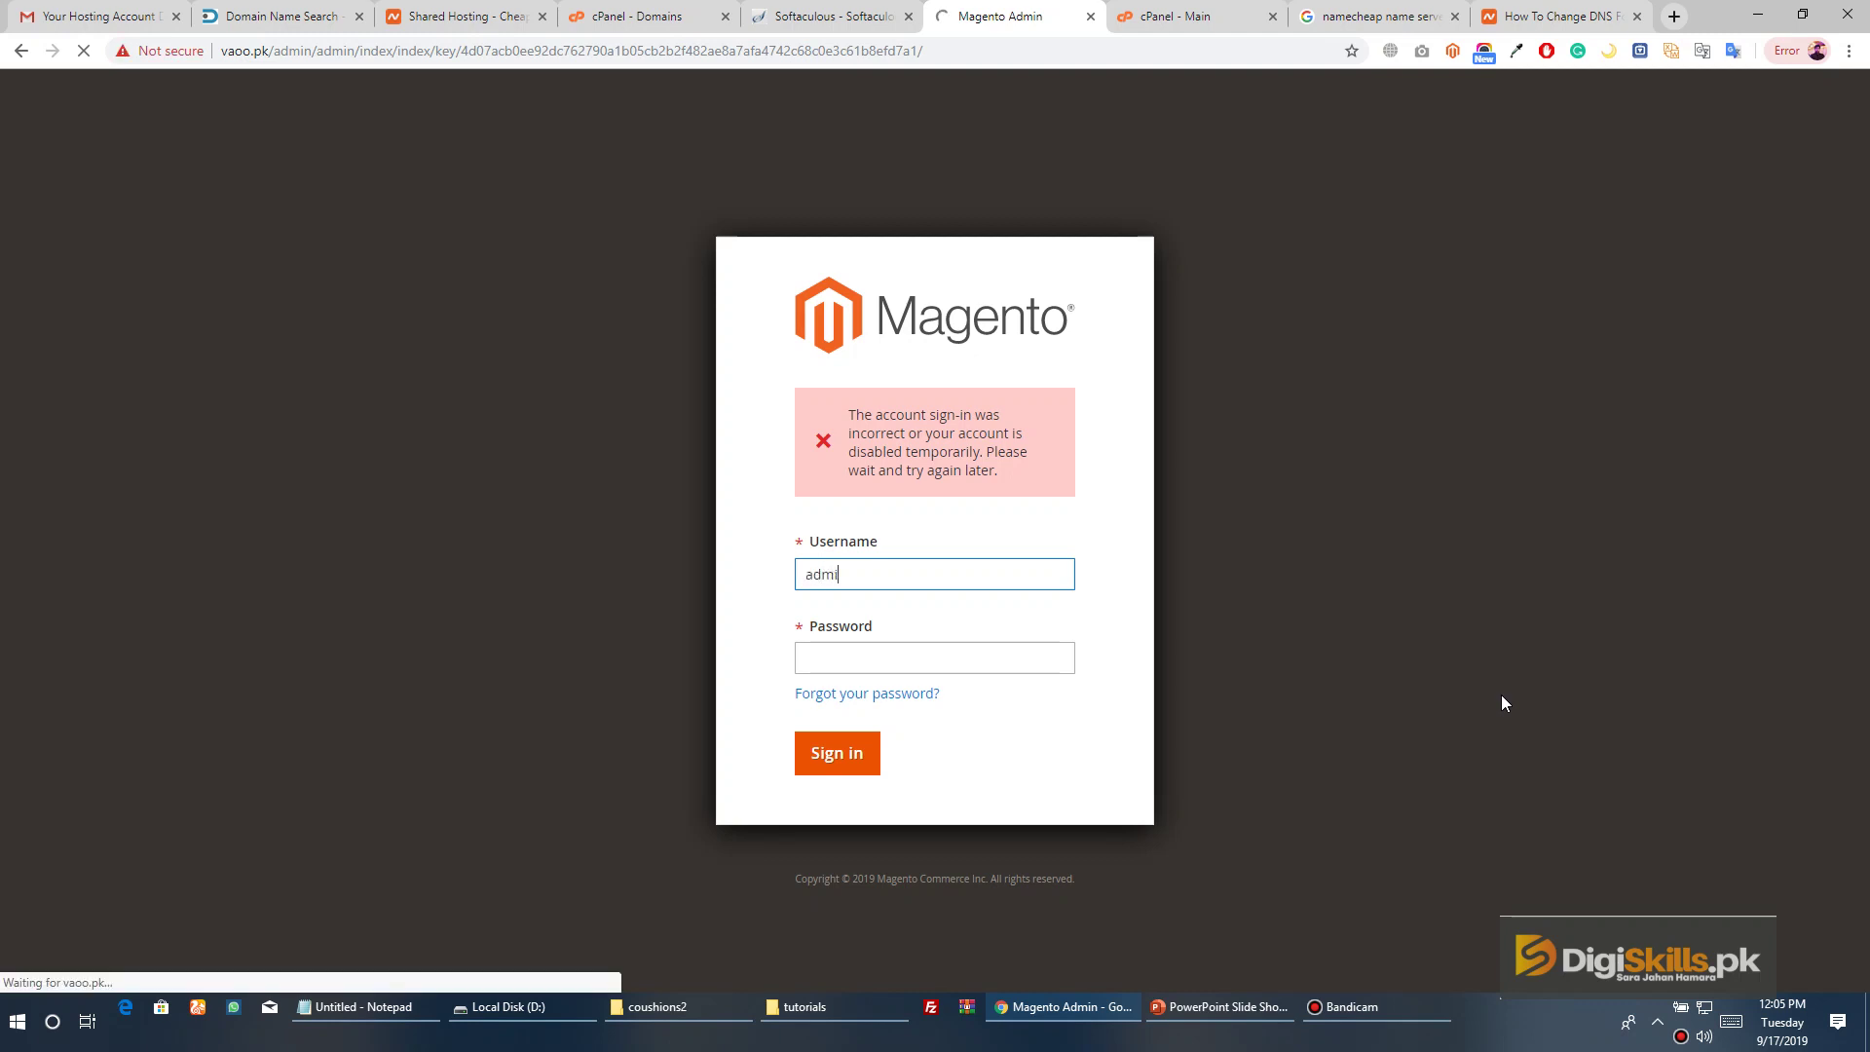
pyautogui.press('Tab')
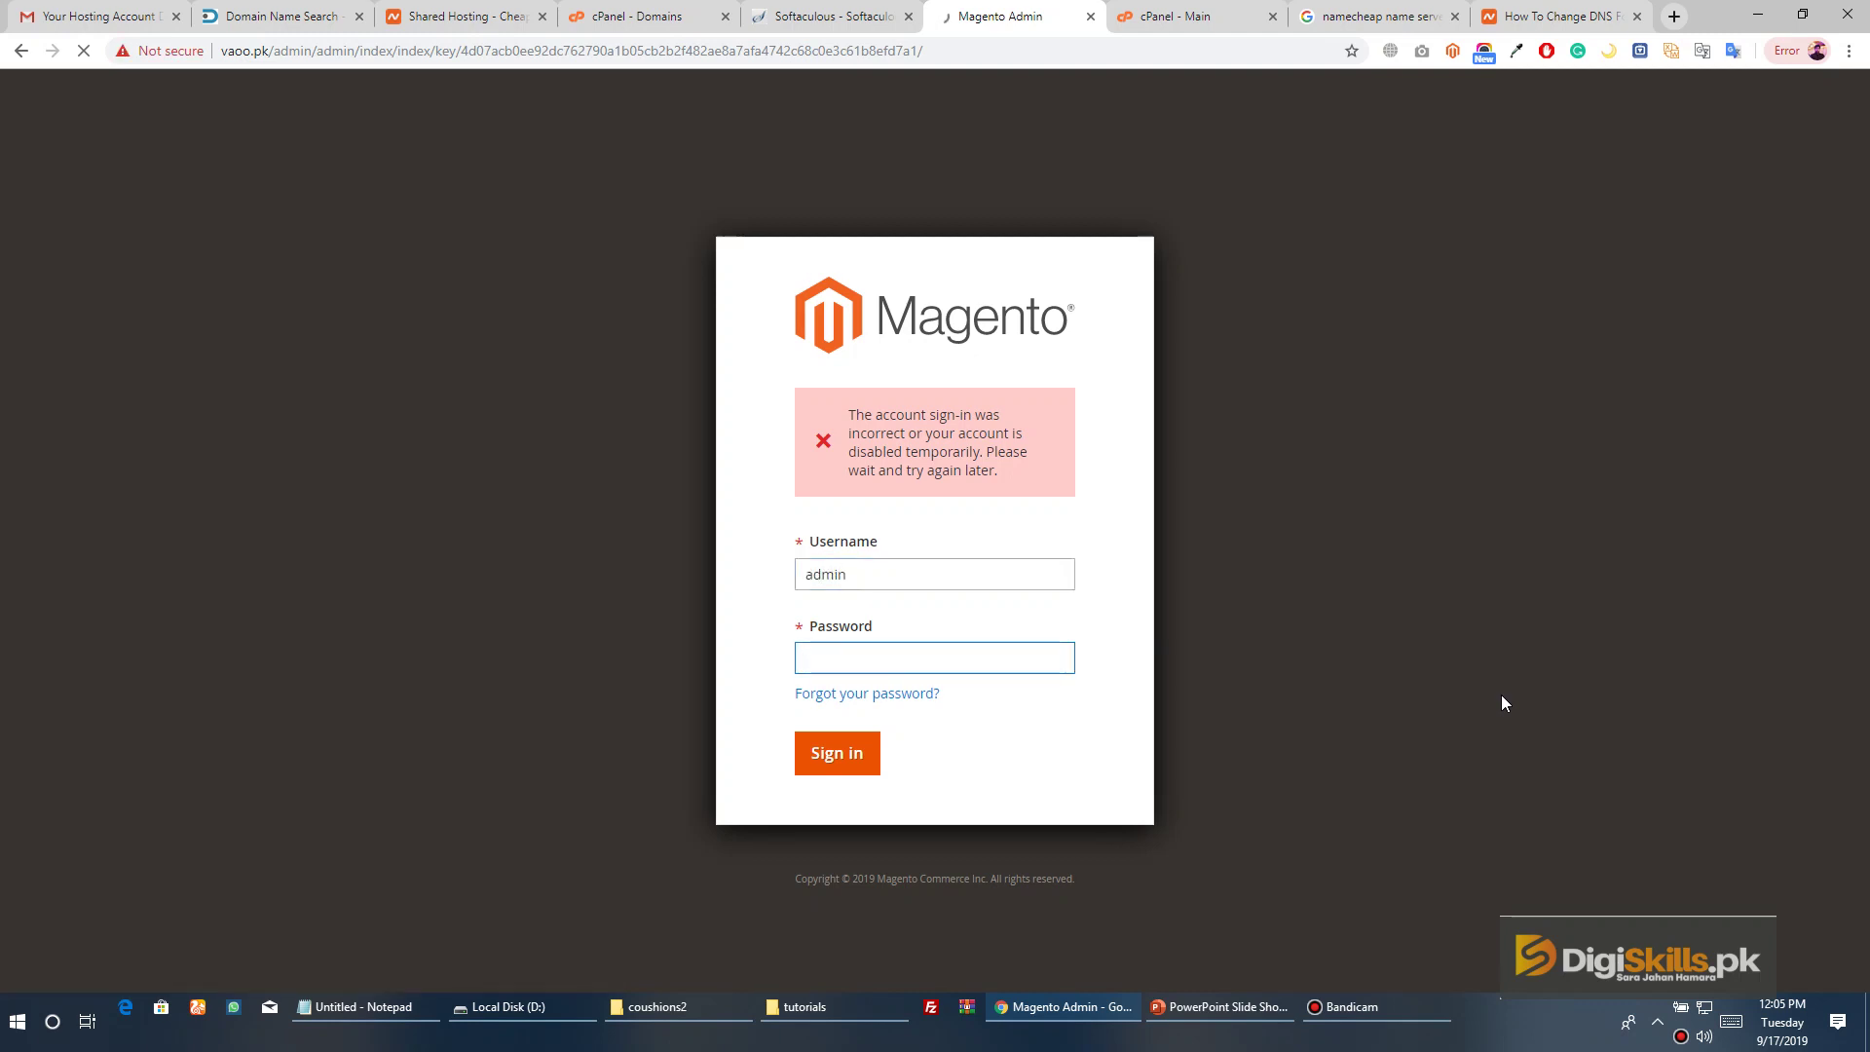
pyautogui.write('•••••••••••')
# Resubmit the admin sign-in and switch away from the Photos screenshot with Alt+Tab
pyautogui.click(850, 752)
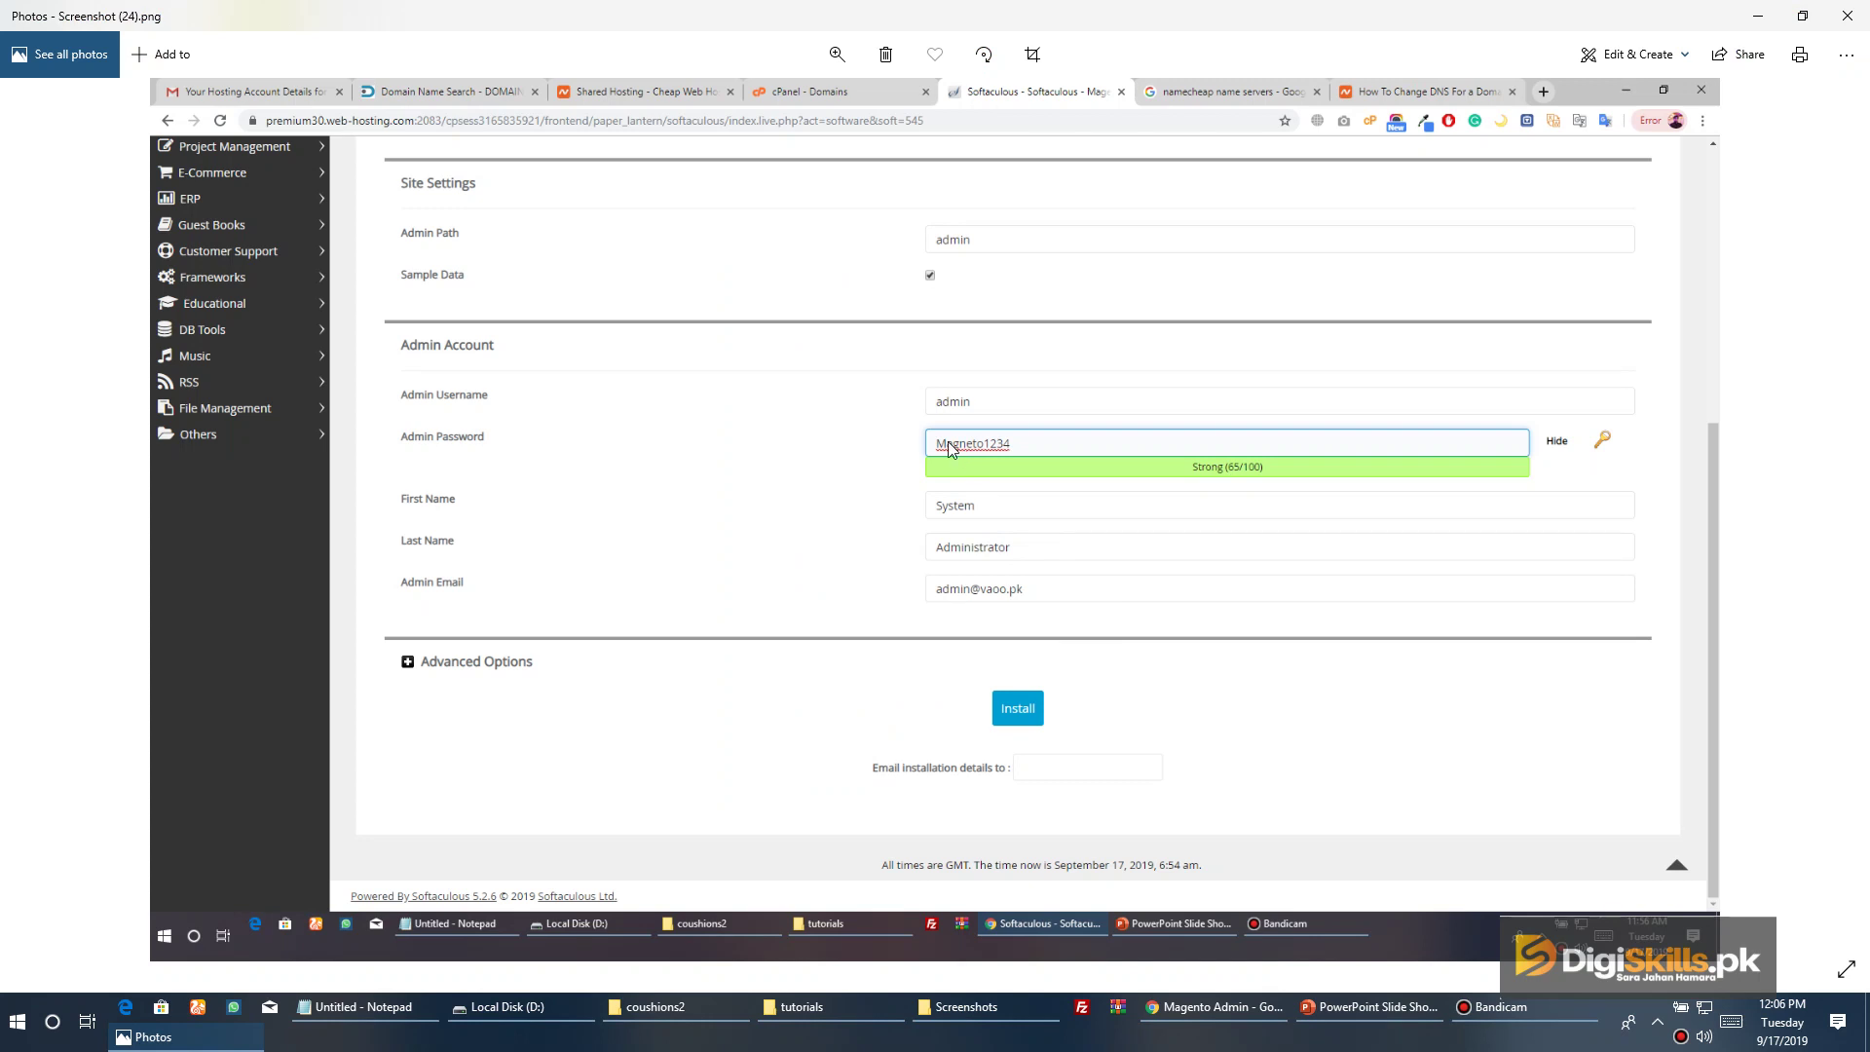
pyautogui.hotkey('alt', 'Tab')
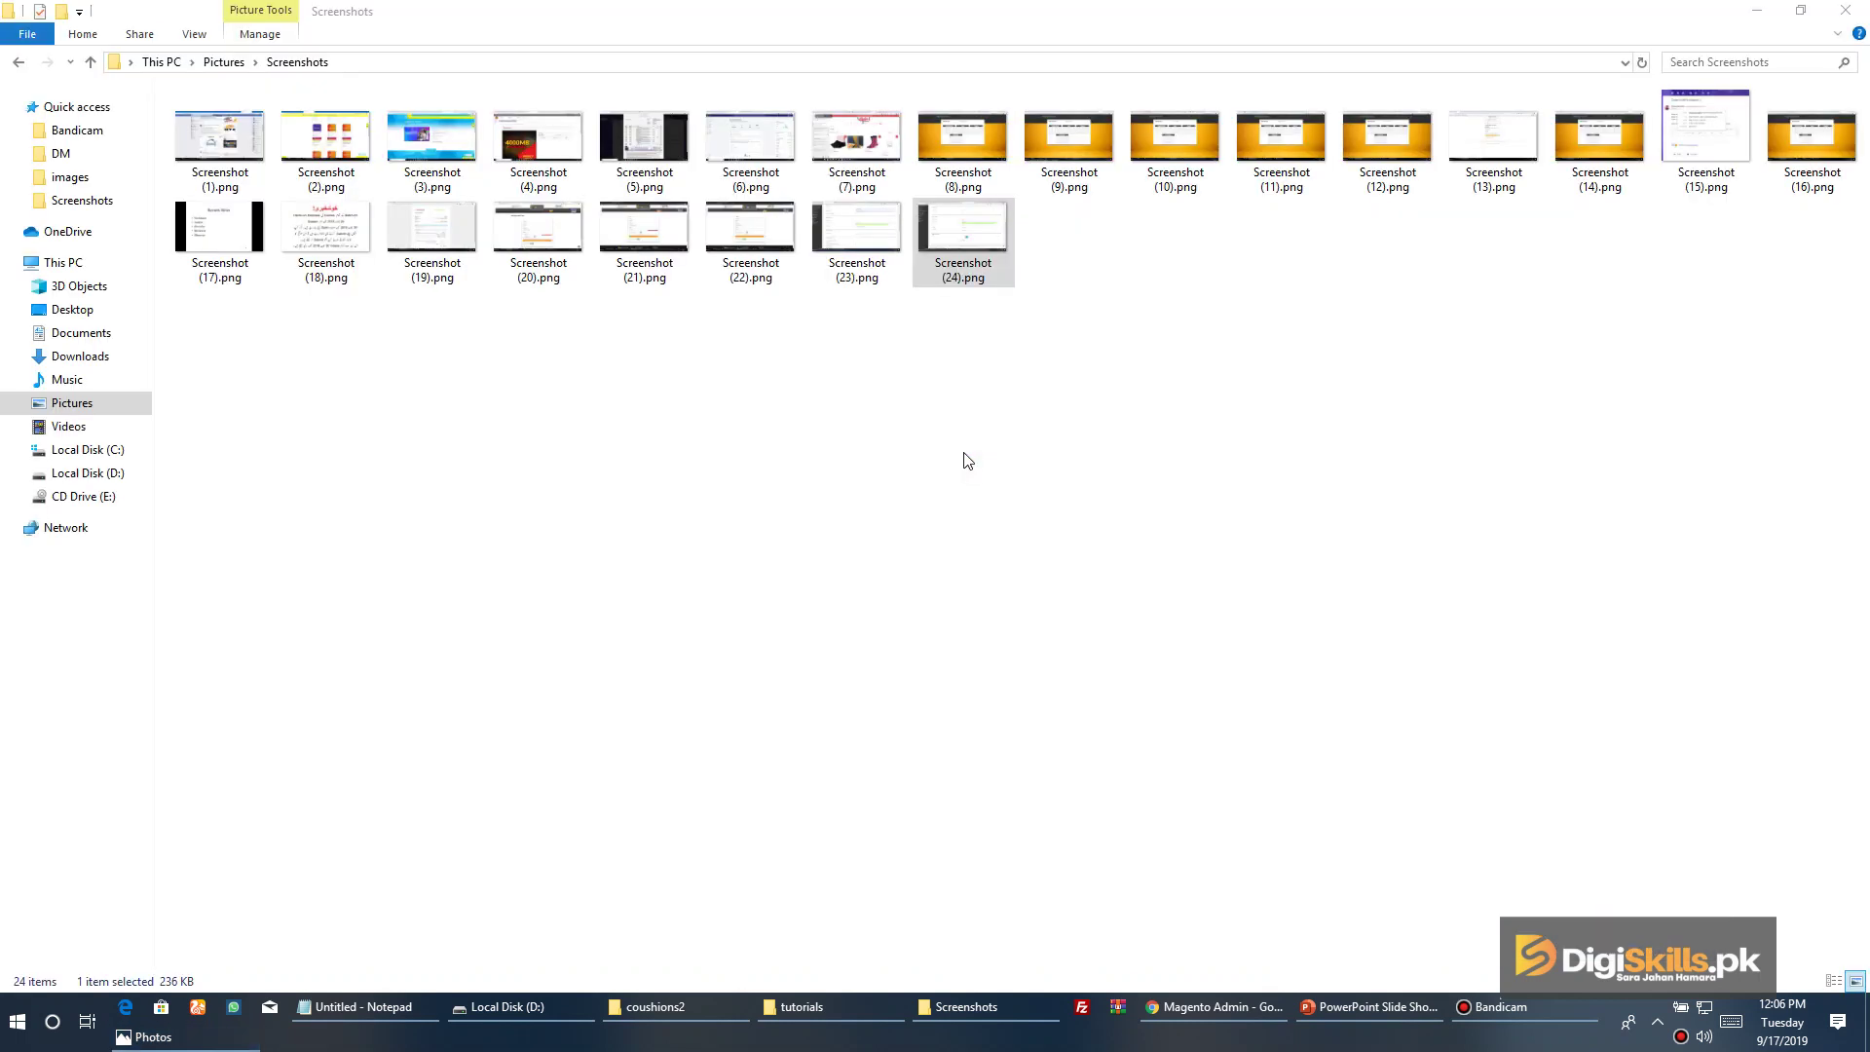
pyautogui.hotkey('alt', 'Tab')
# Return to the Chrome window and sign in to Magento Admin with the admin username and password
pyautogui.click(964, 460)
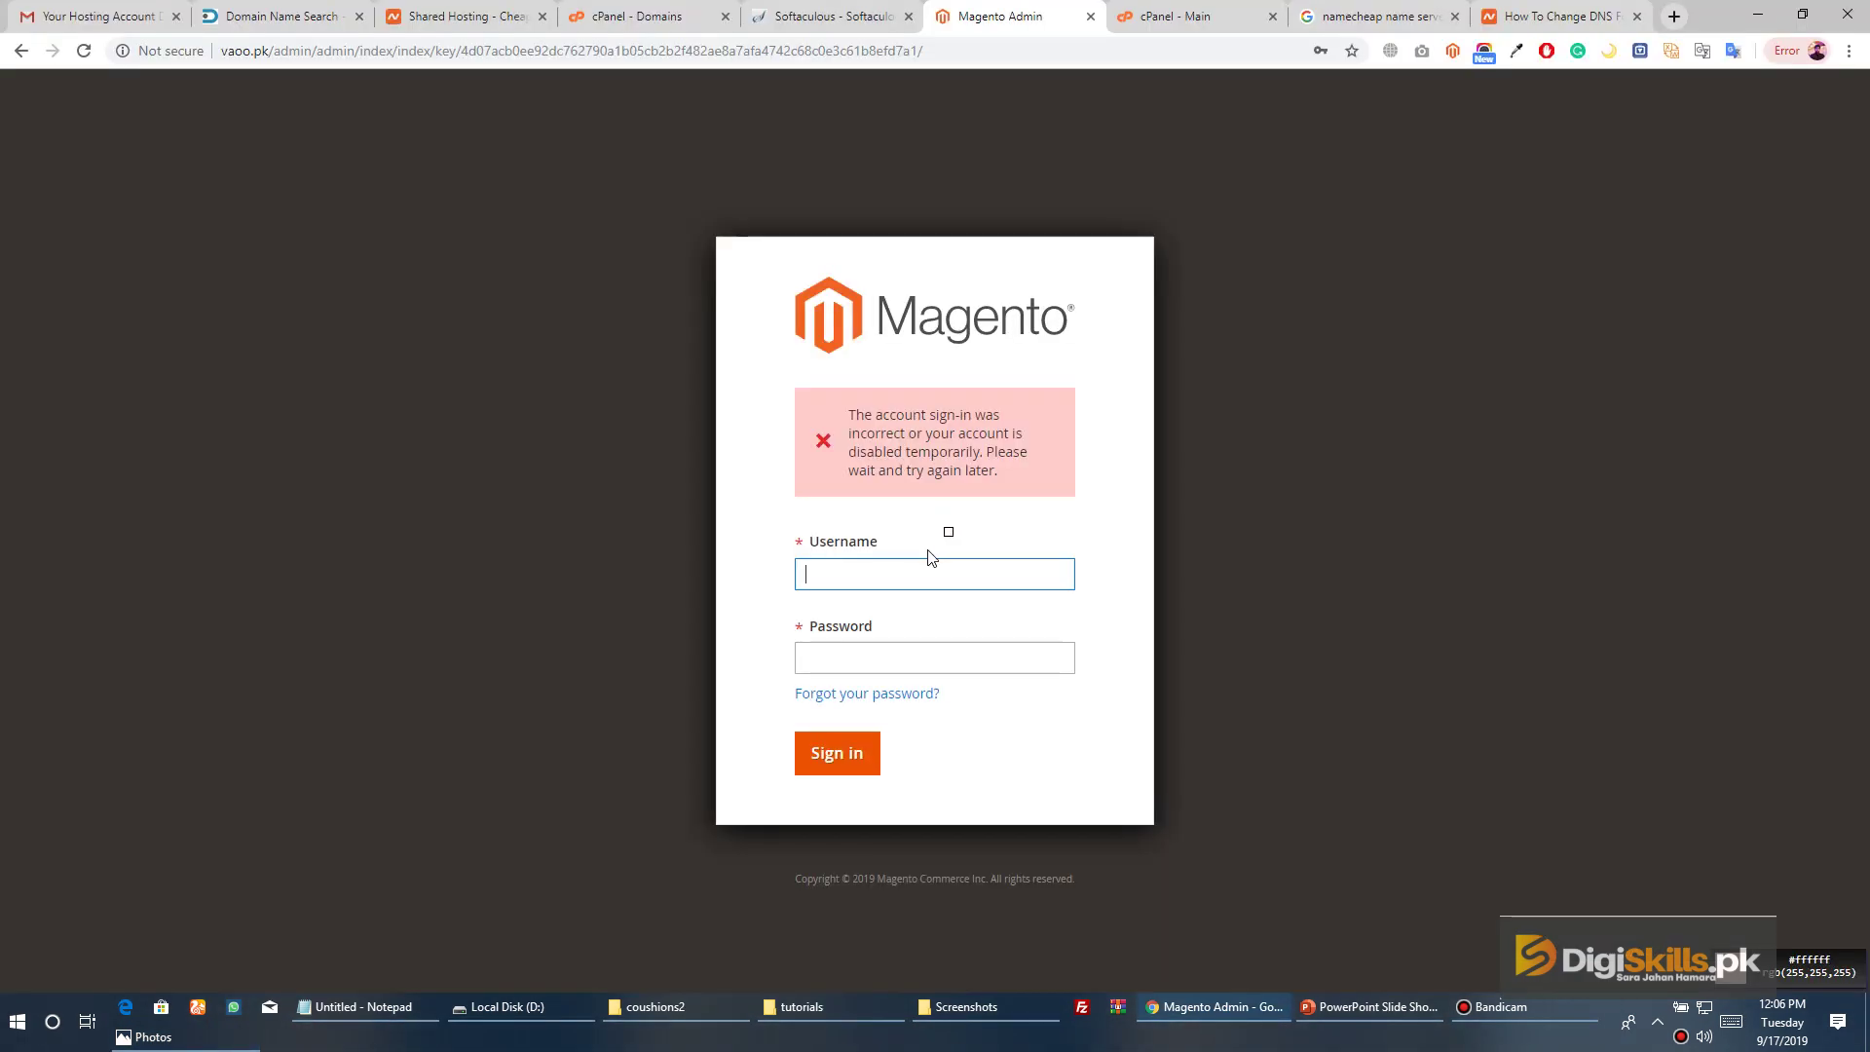
pyautogui.click(1025, 302)
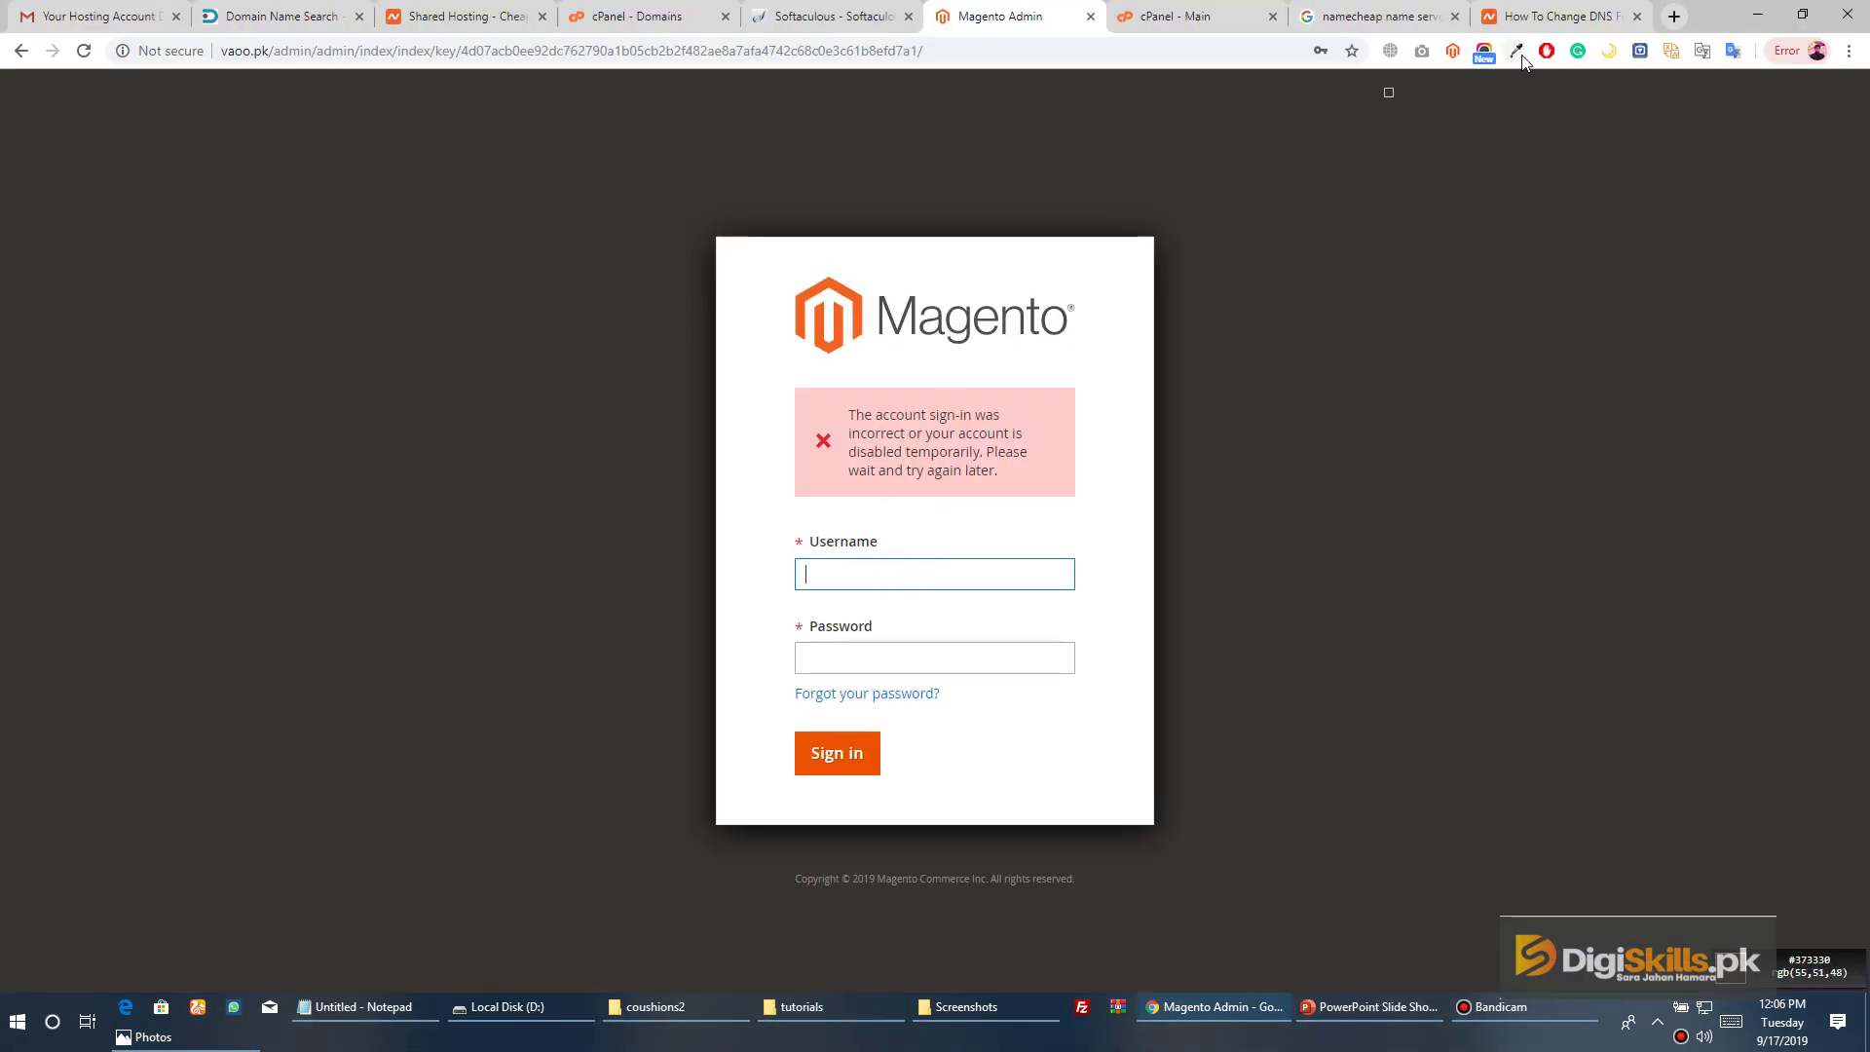
pyautogui.click(1516, 50)
pyautogui.click(1295, 429)
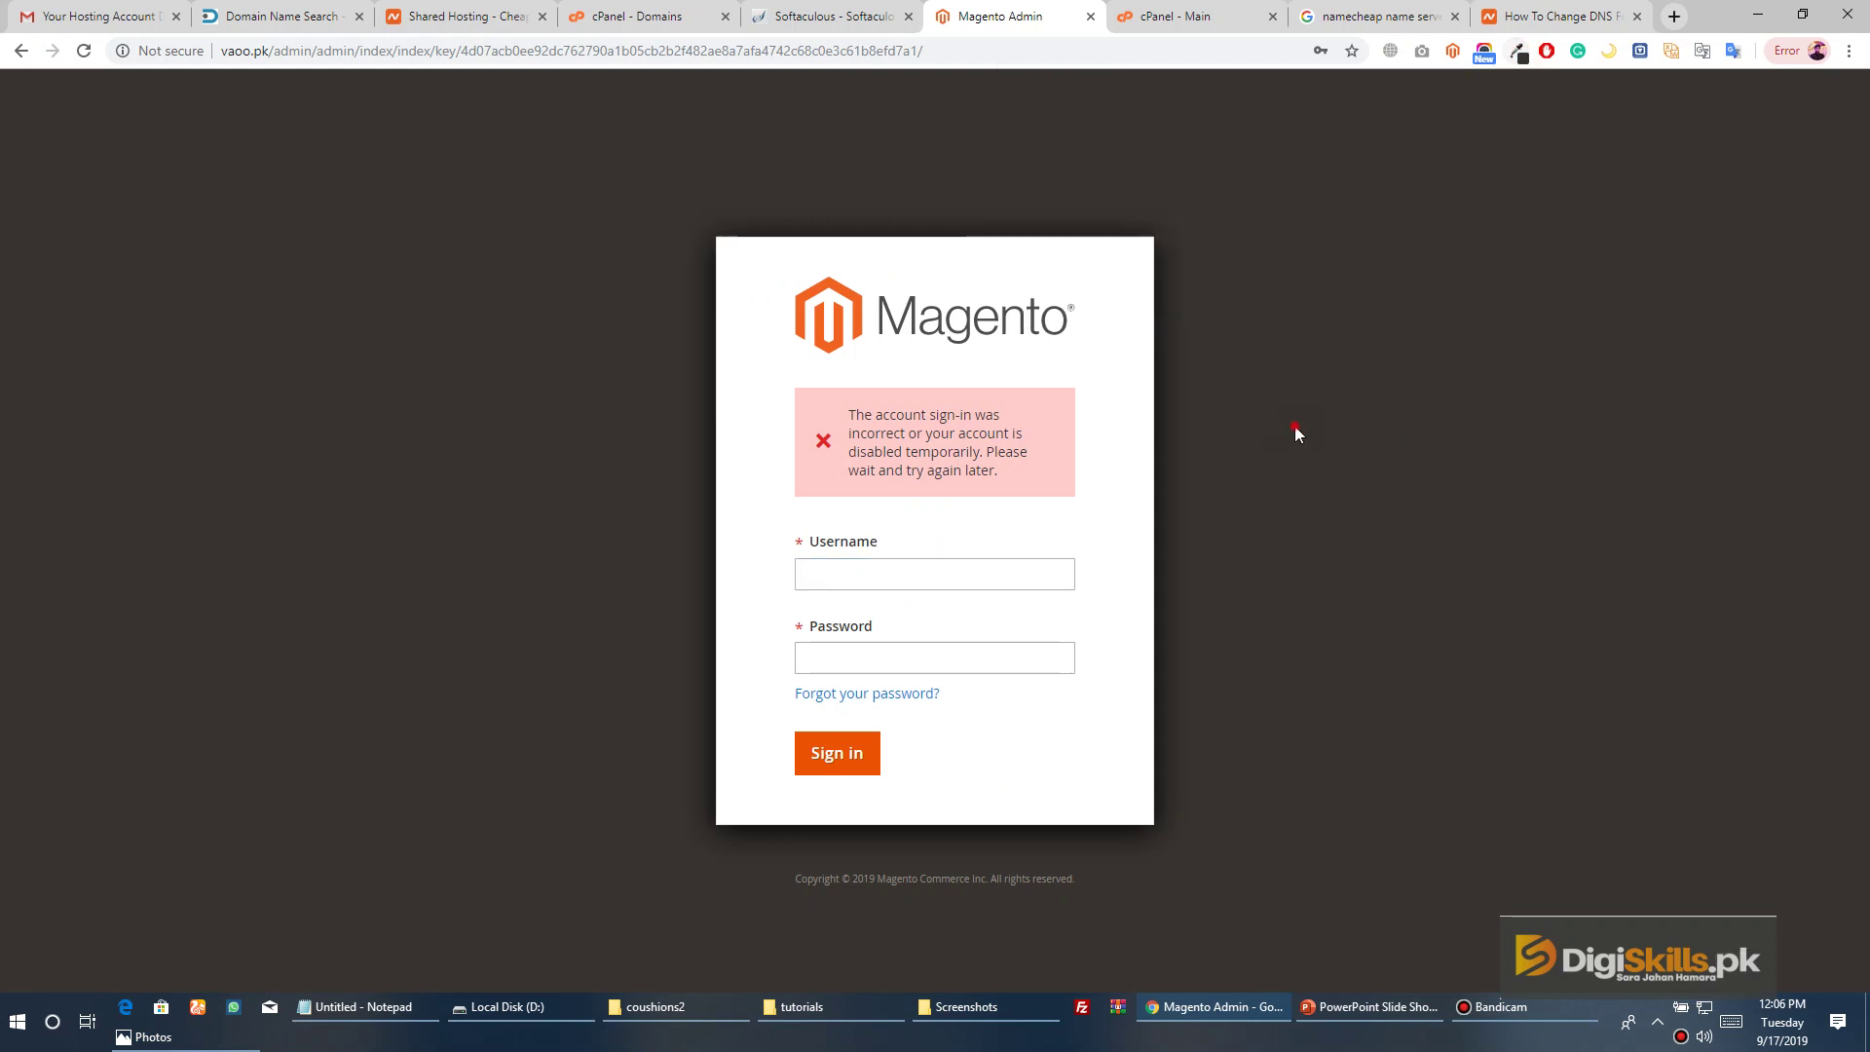
pyautogui.click(932, 574)
pyautogui.write('admin')
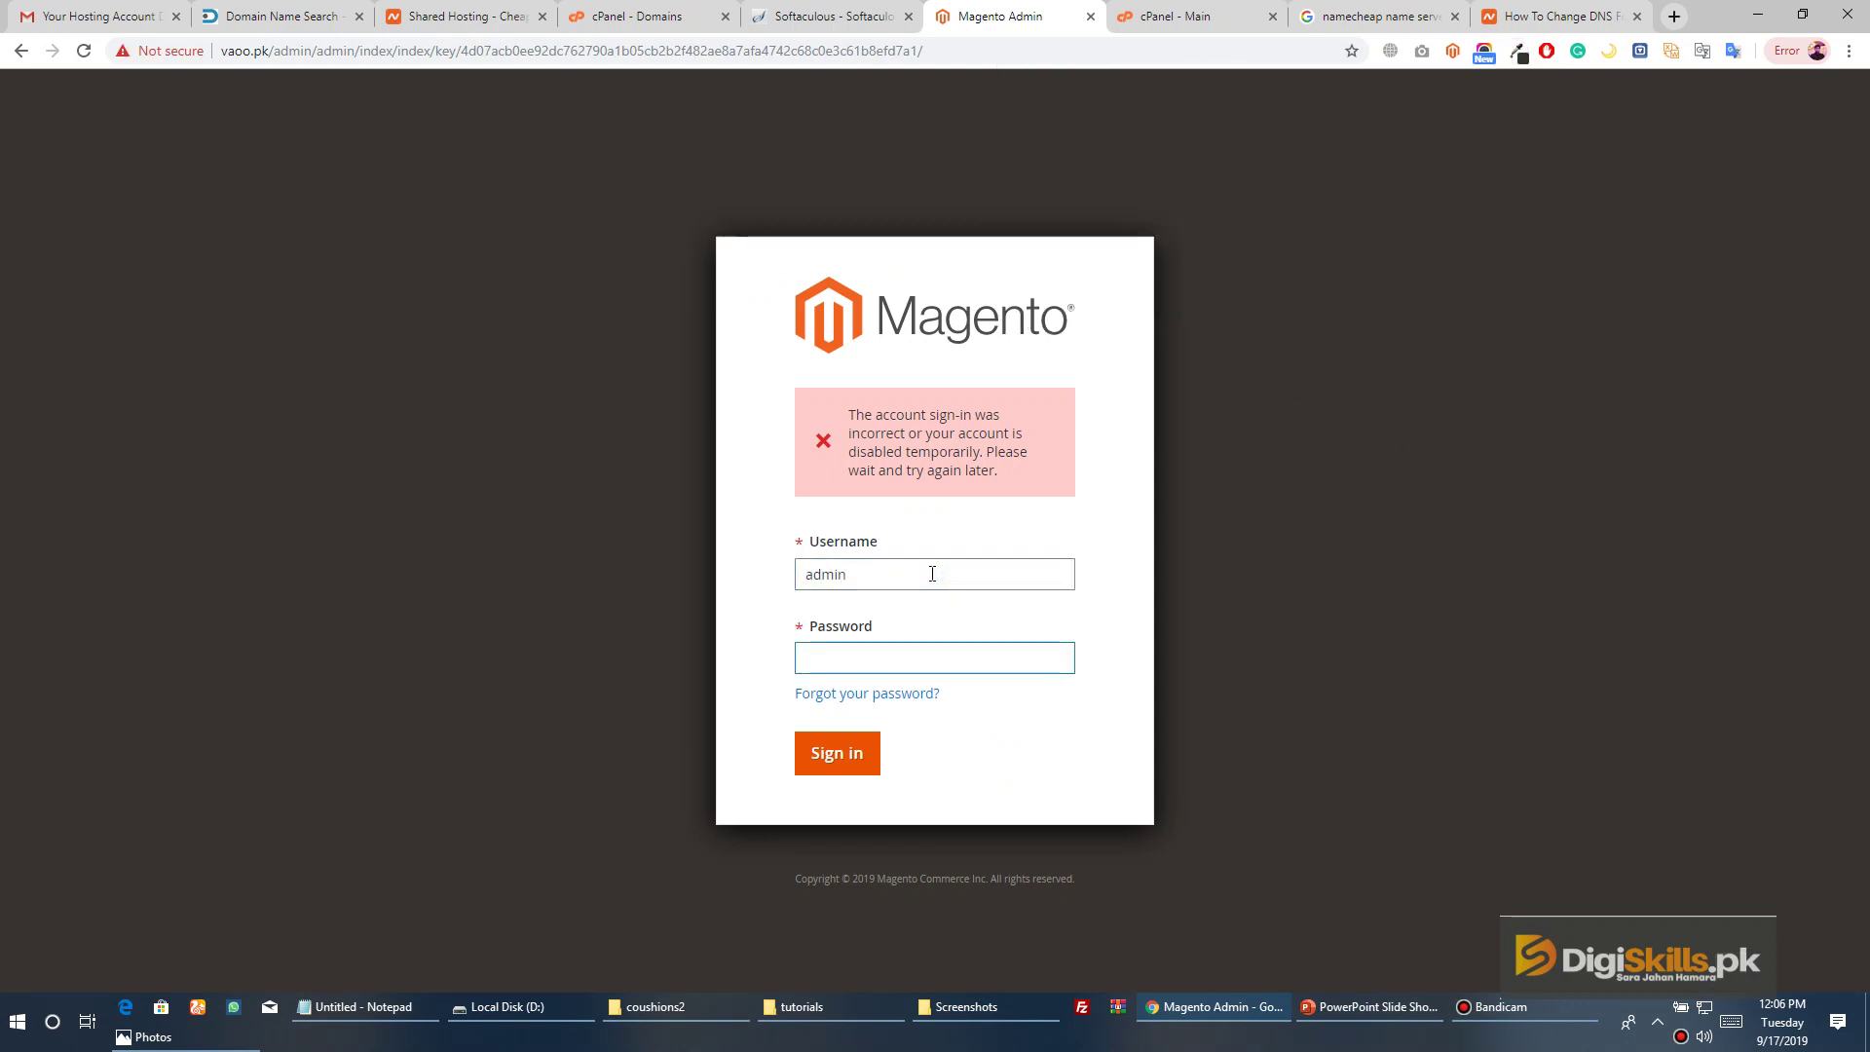
pyautogui.write('••••••••')
pyautogui.click(836, 757)
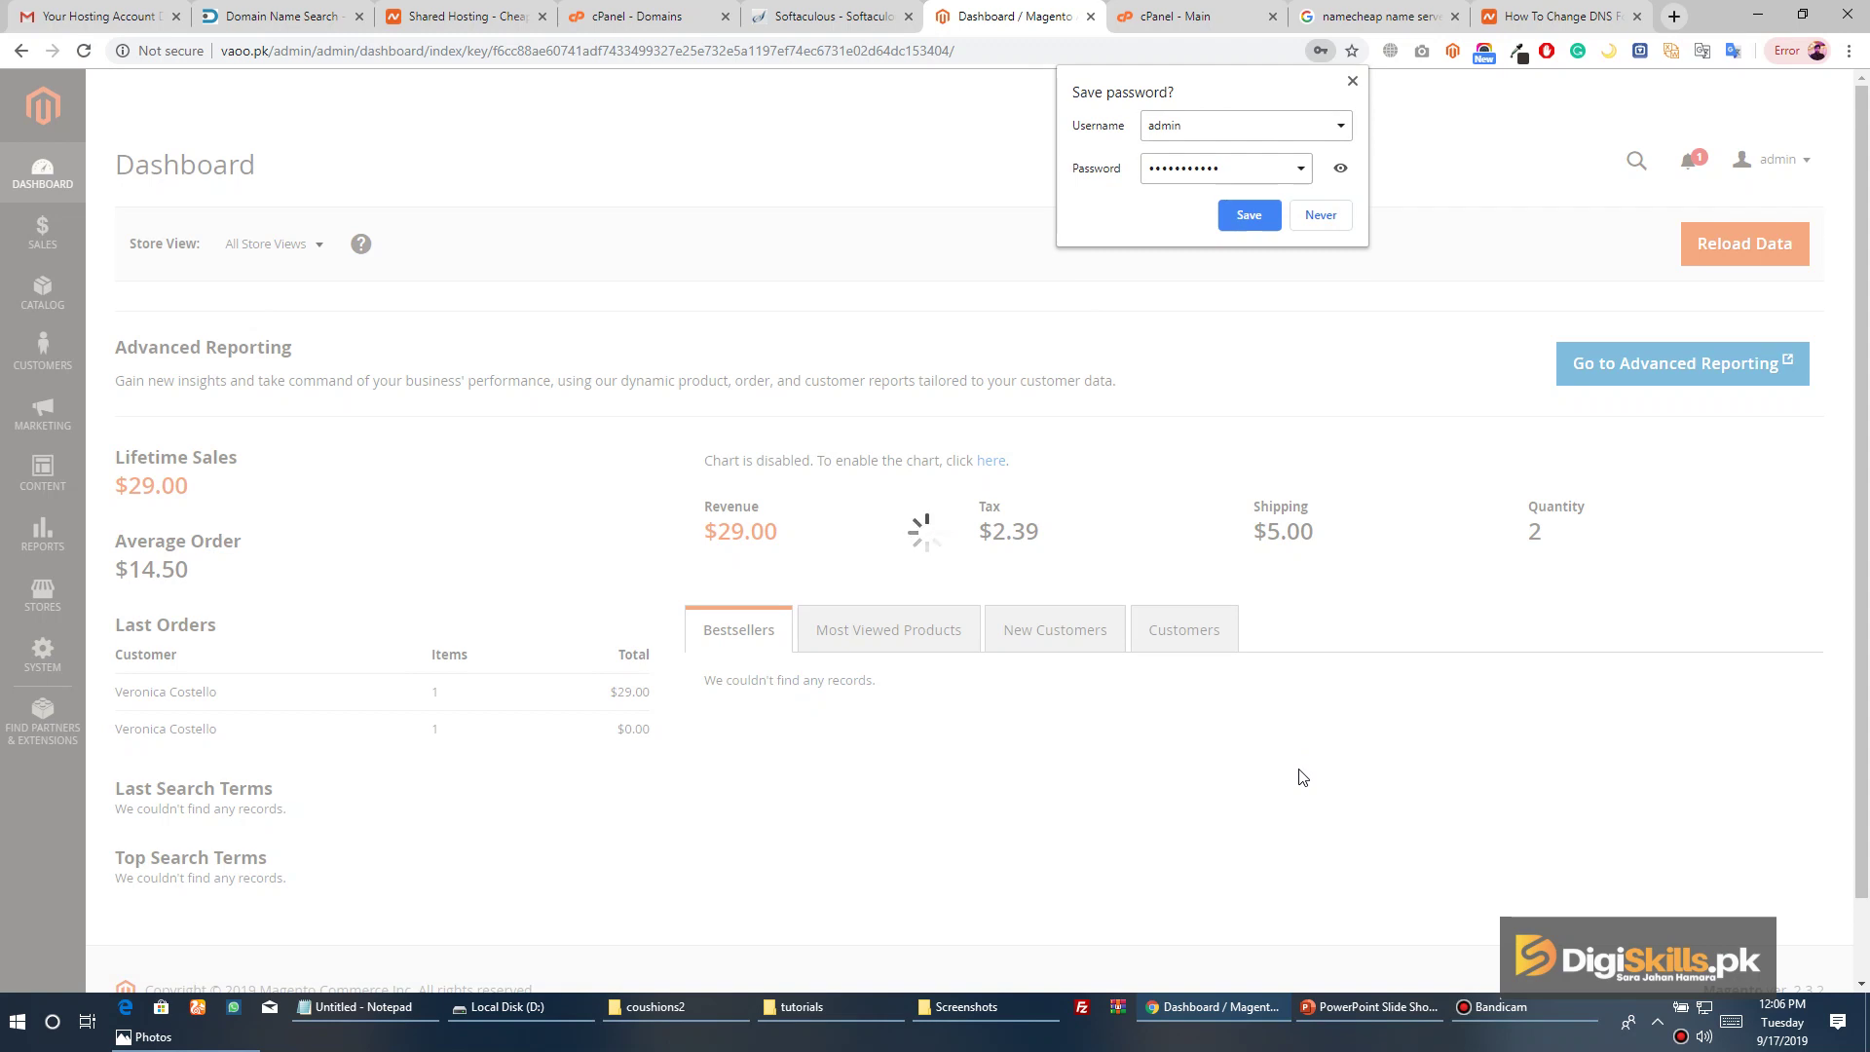
# Decline saving the password, reload the Dashboard, and view the Sales, Catalog and Customers menus
pyautogui.click(1321, 216)
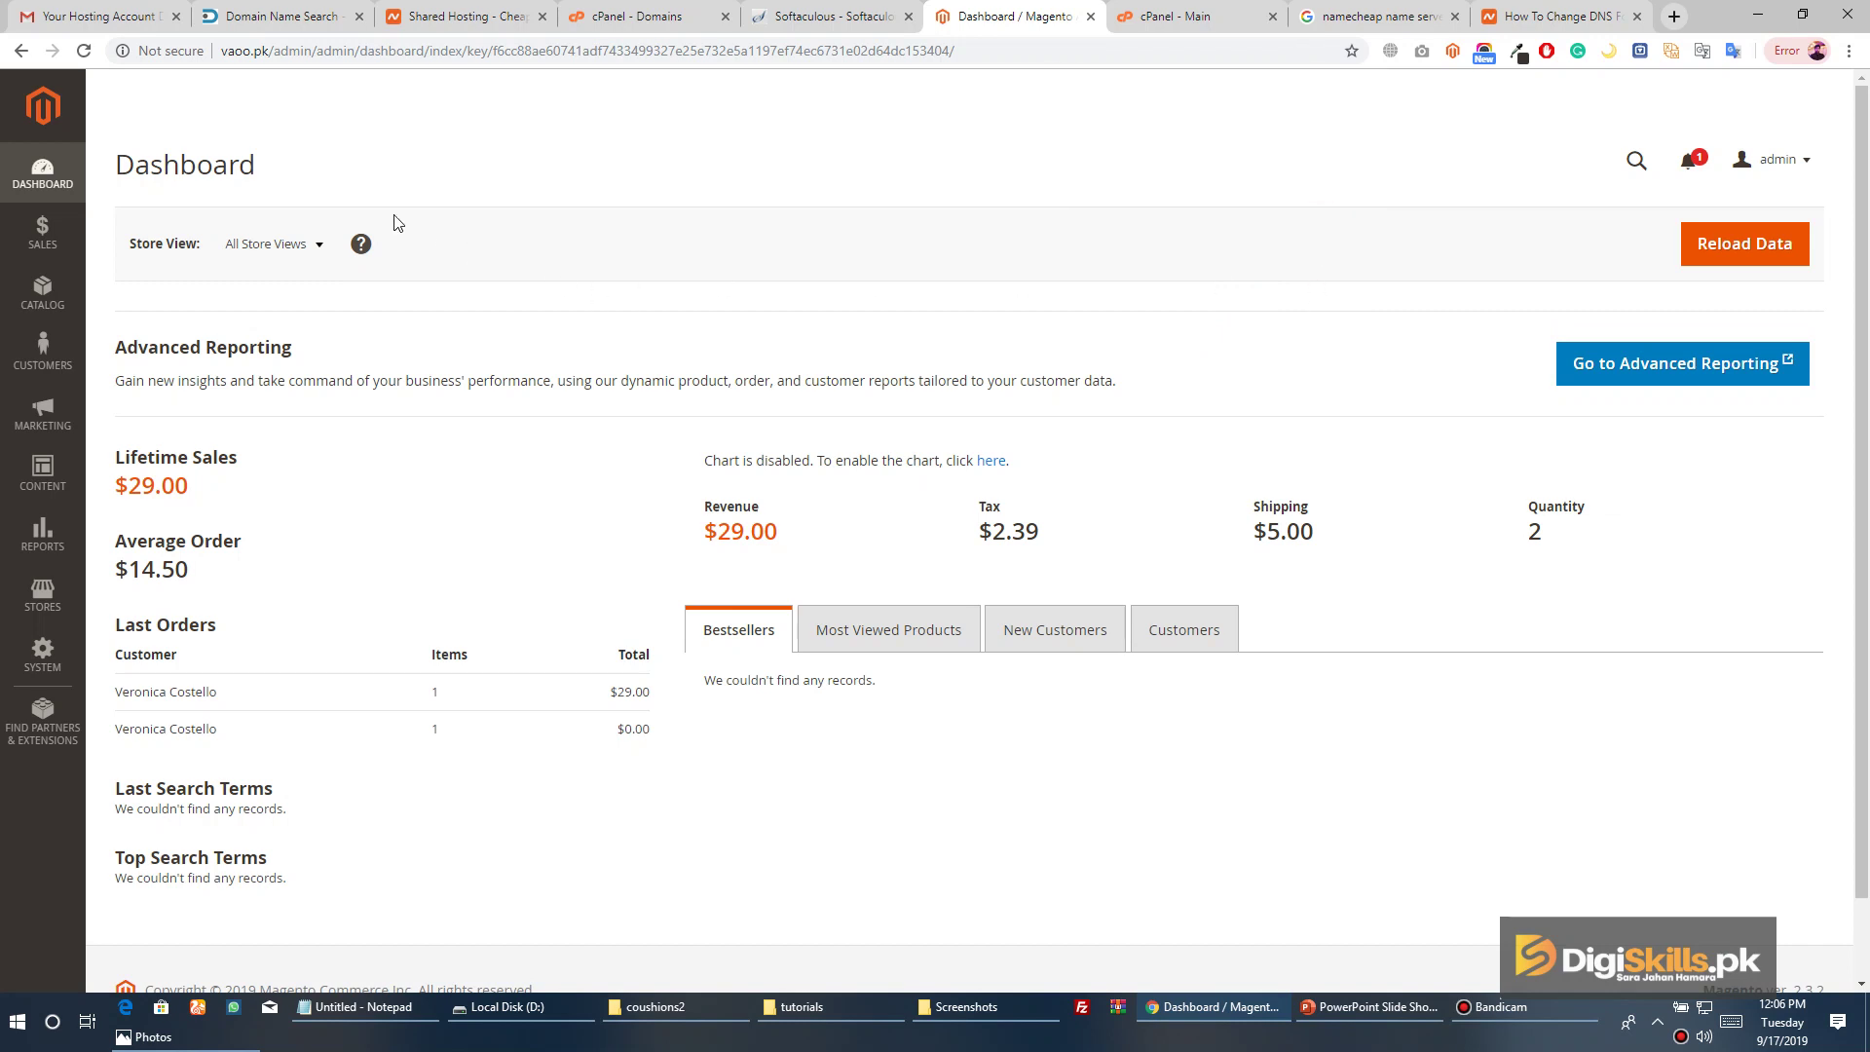
pyautogui.click(66, 169)
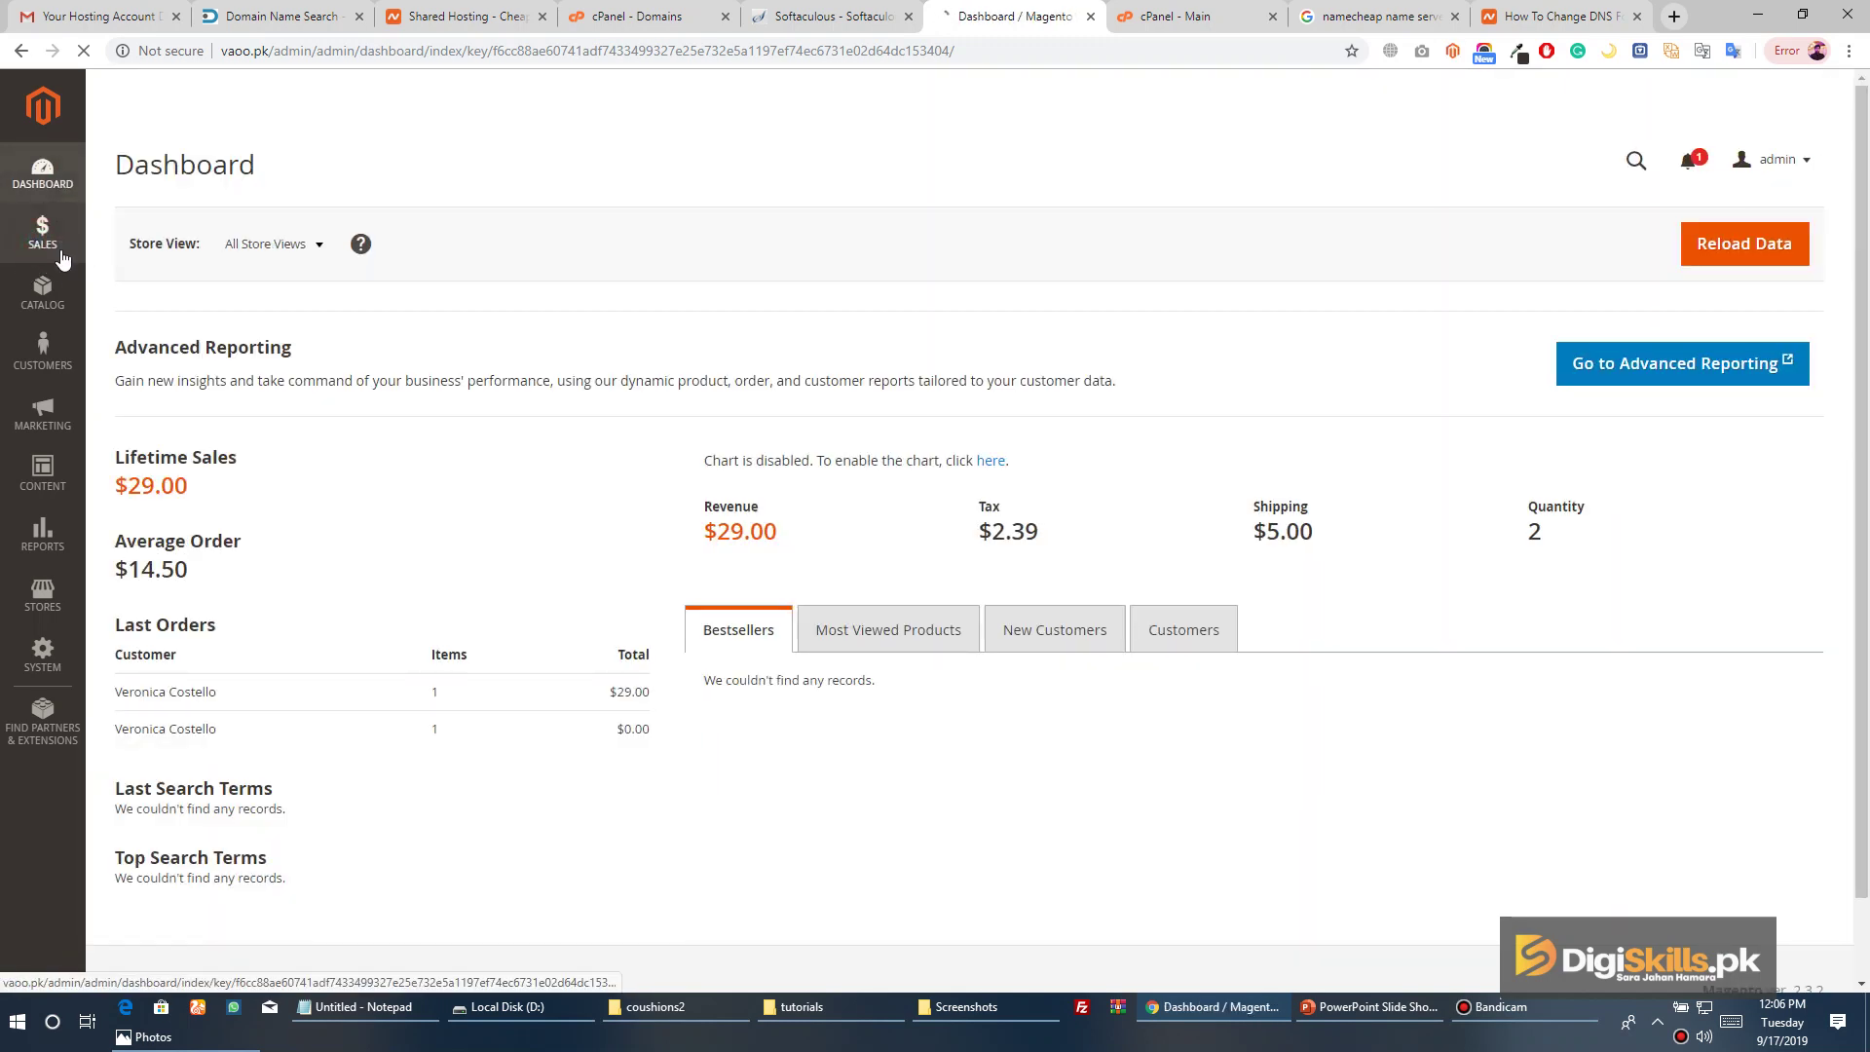
pyautogui.click(49, 298)
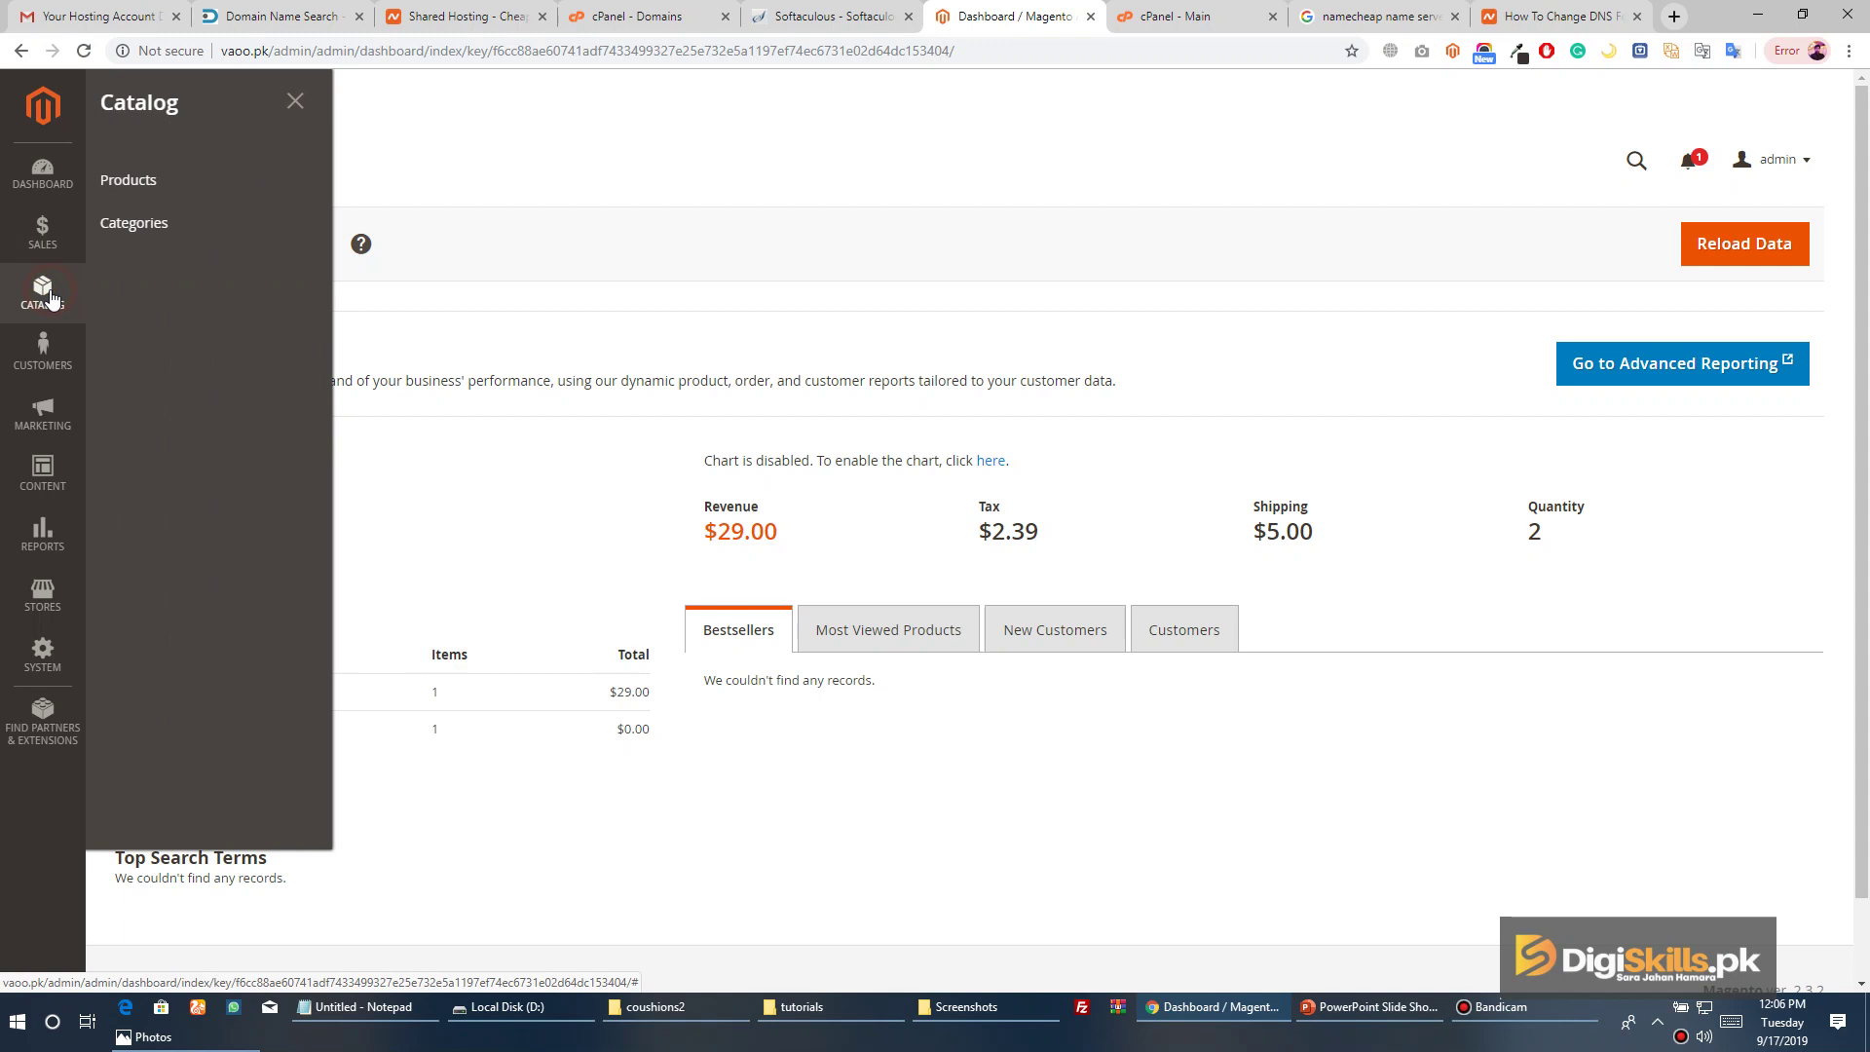
pyautogui.click(43, 236)
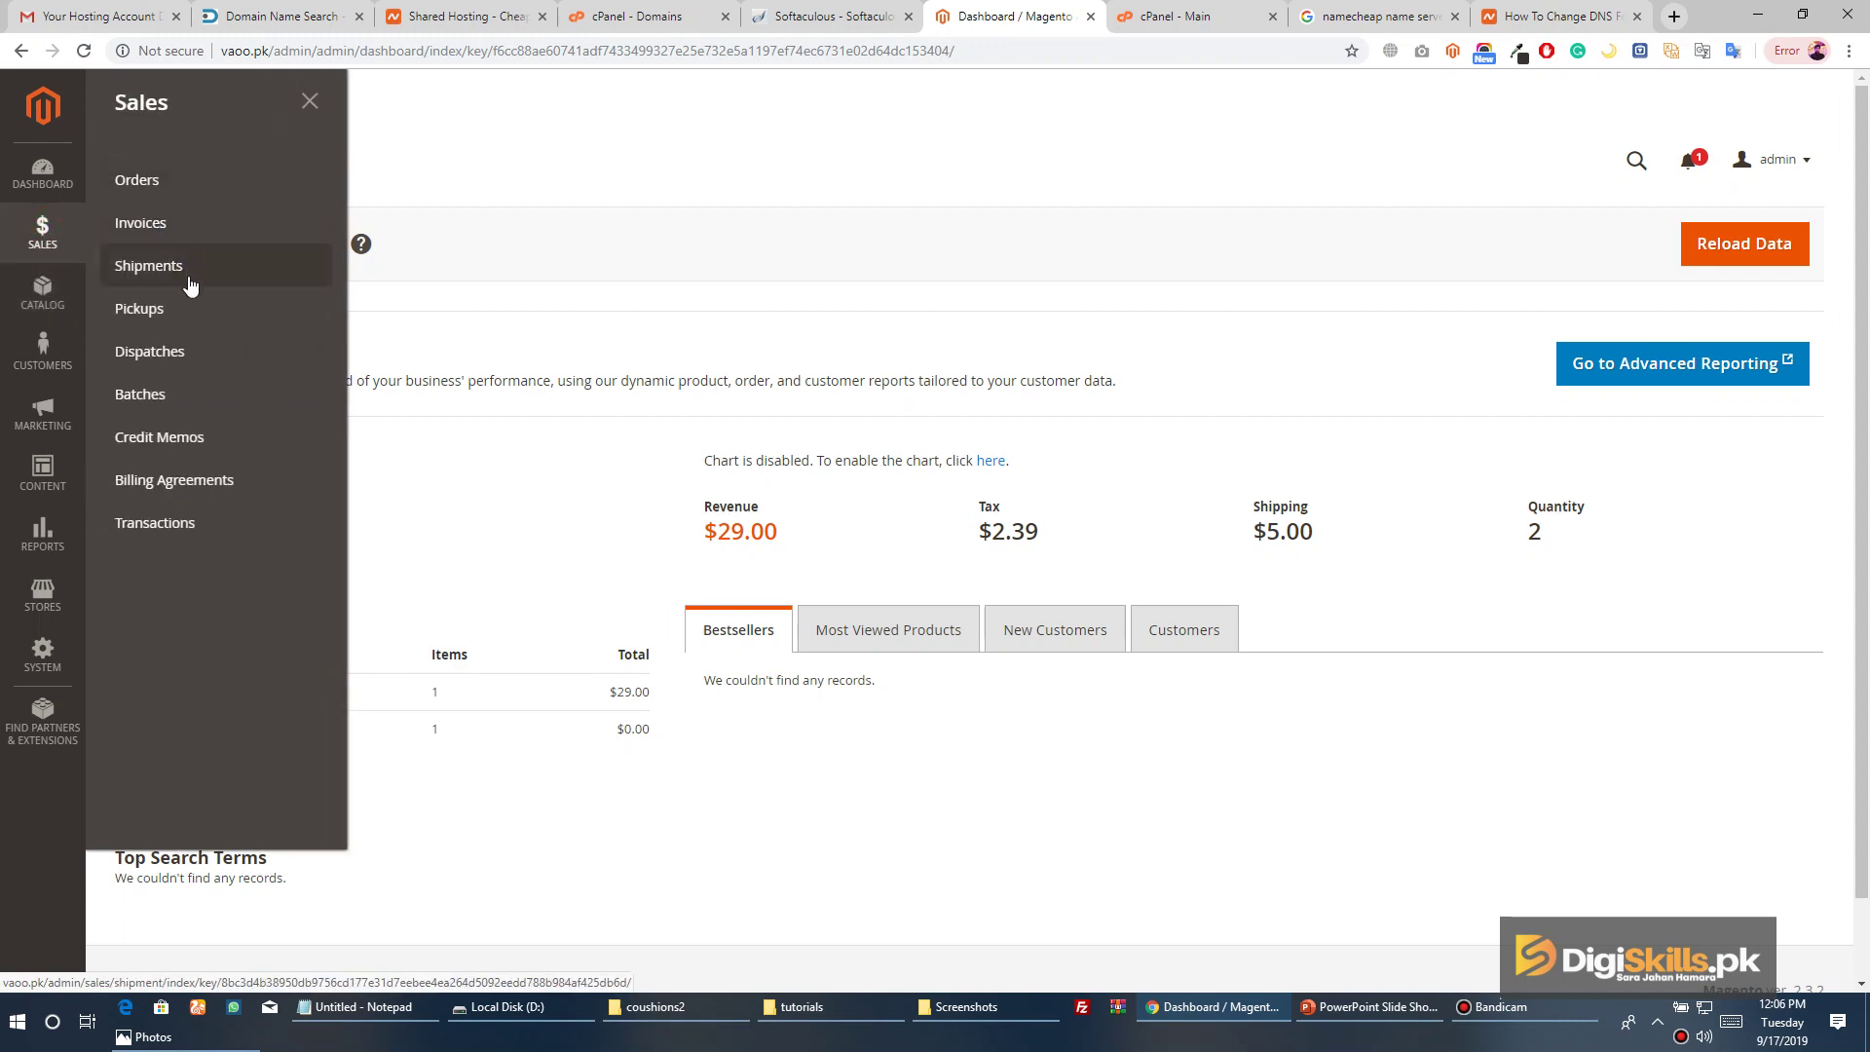
pyautogui.click(58, 305)
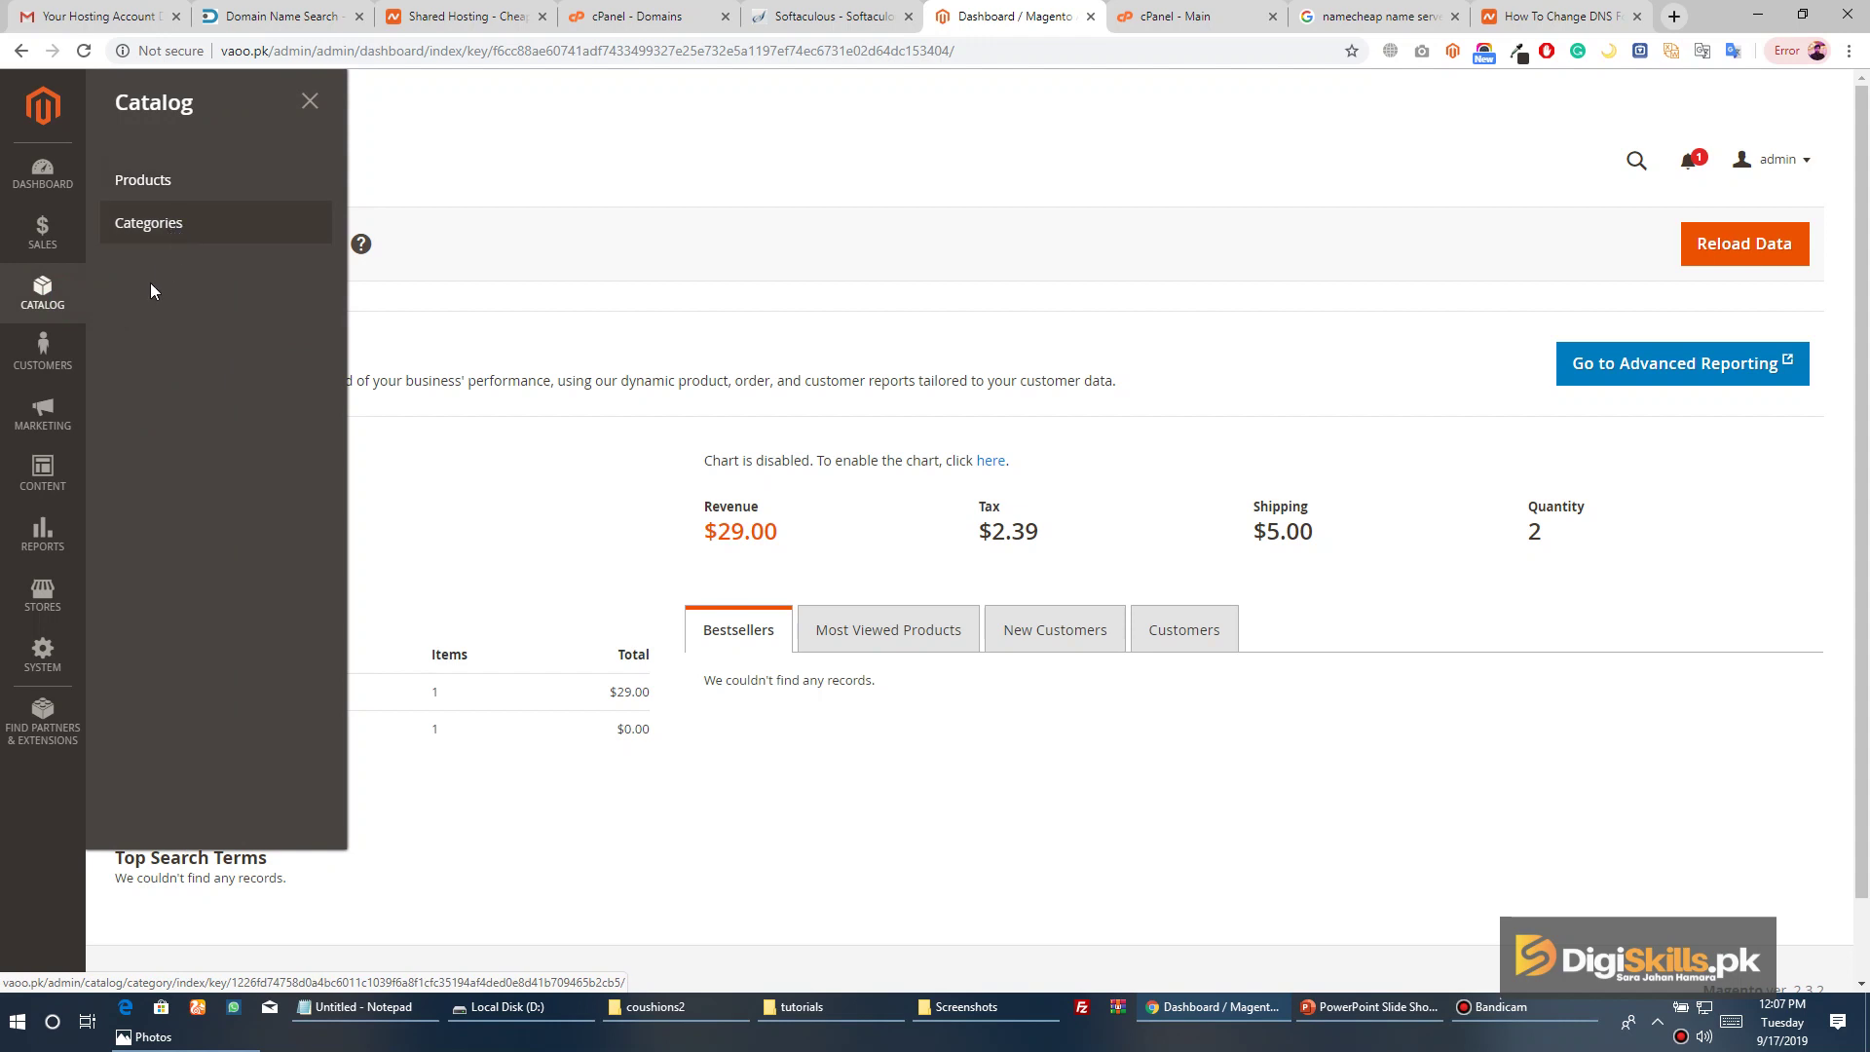
pyautogui.click(68, 359)
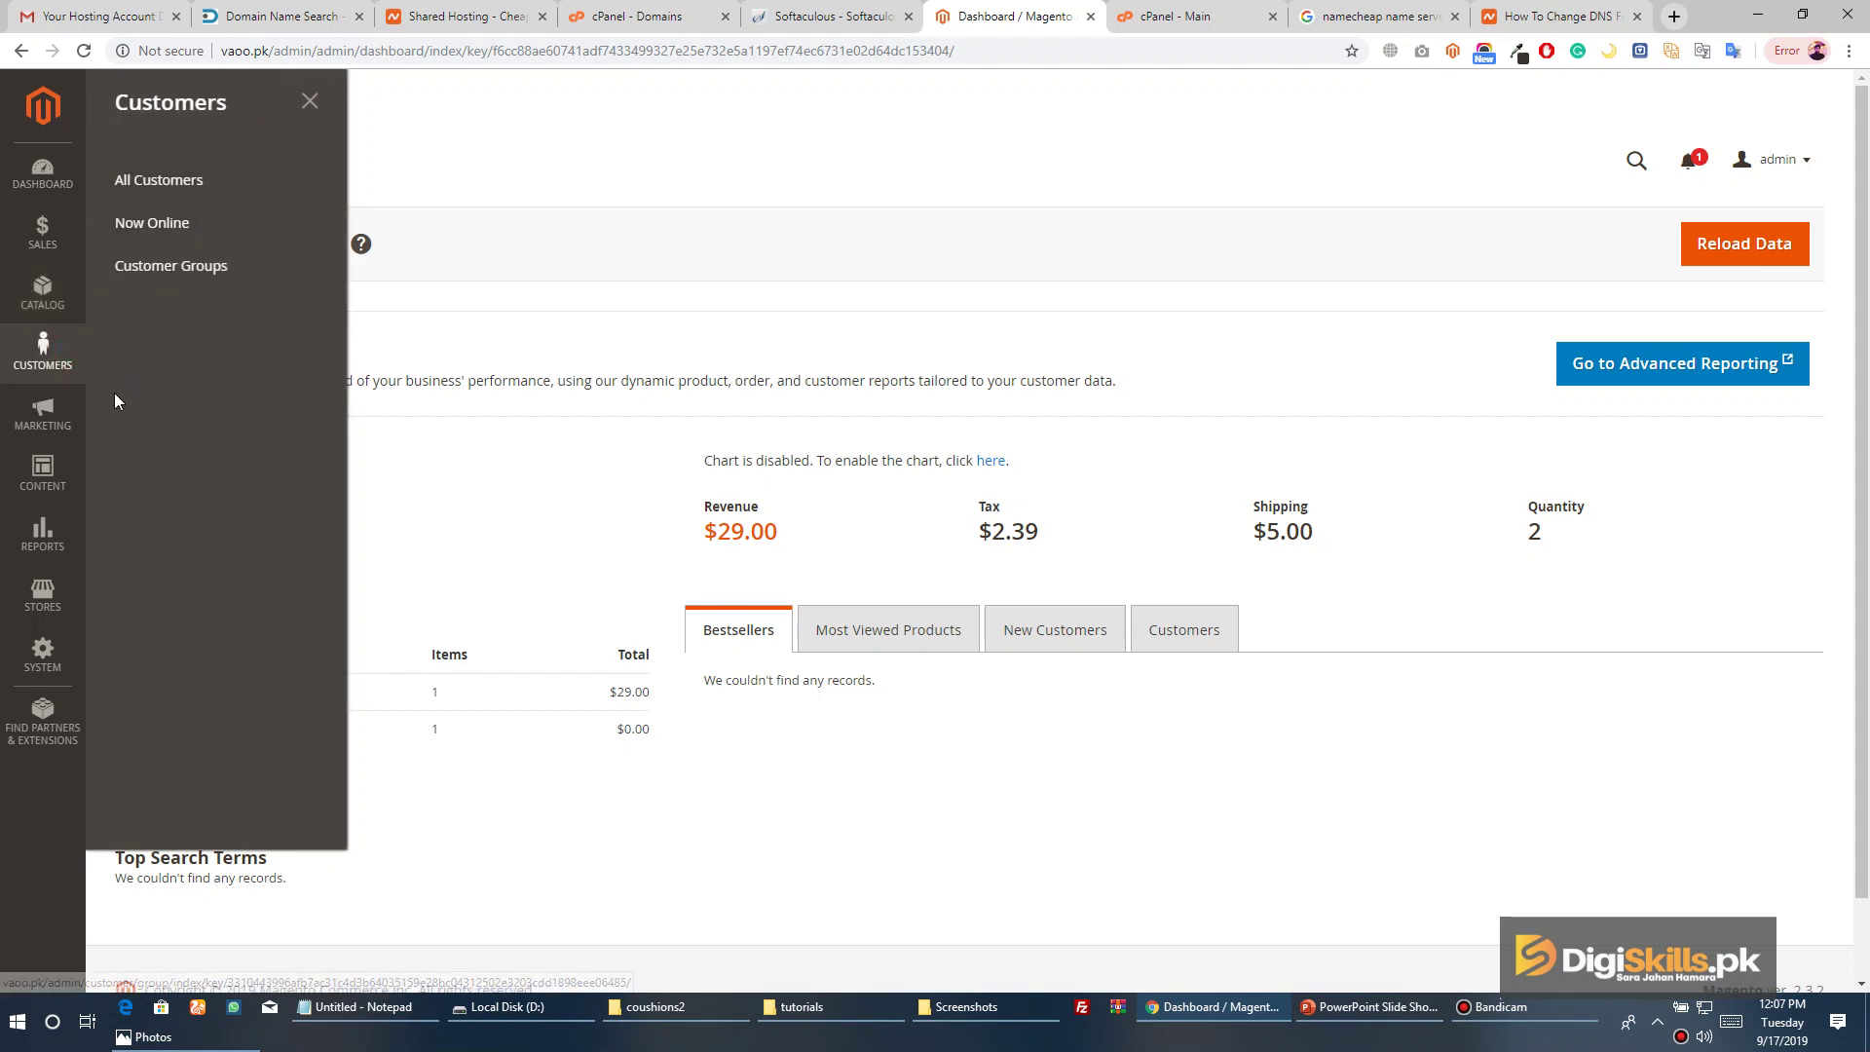
# View the Marketing, Content, Reports, Stores and System menus, then close the flyout
pyautogui.click(44, 414)
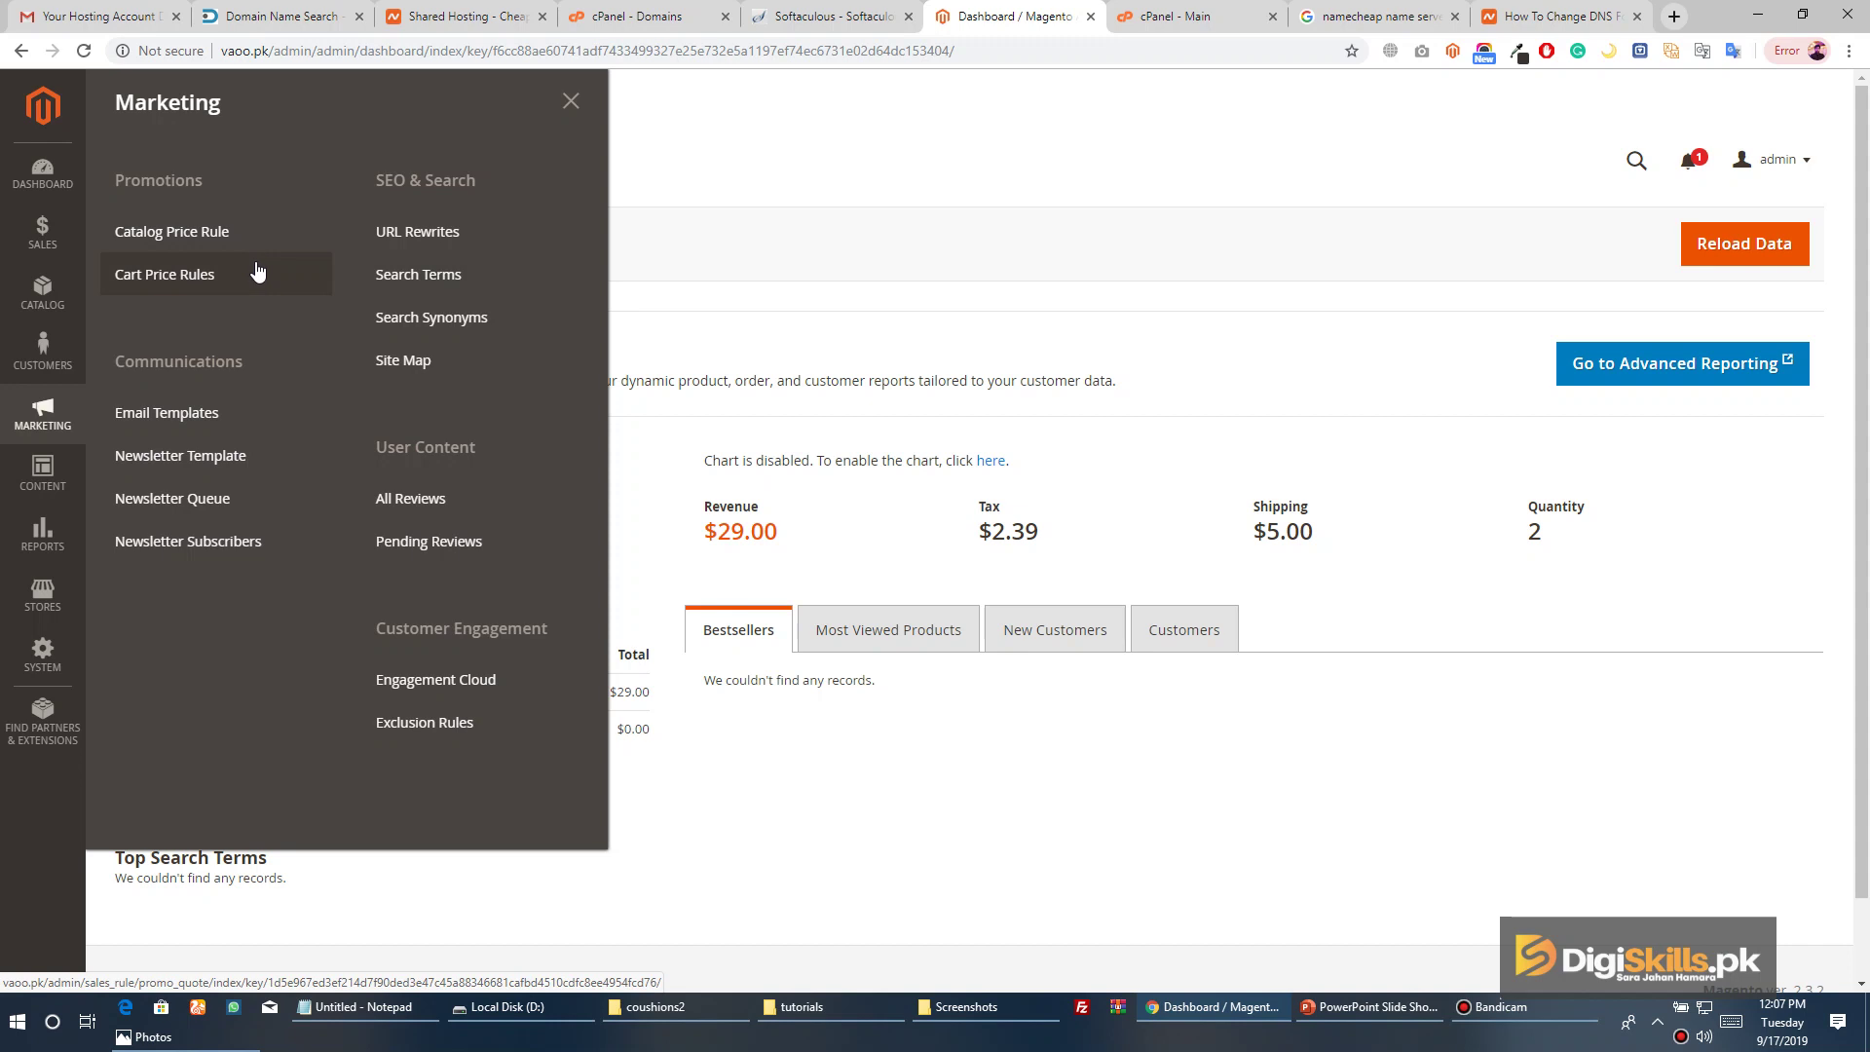
pyautogui.click(42, 472)
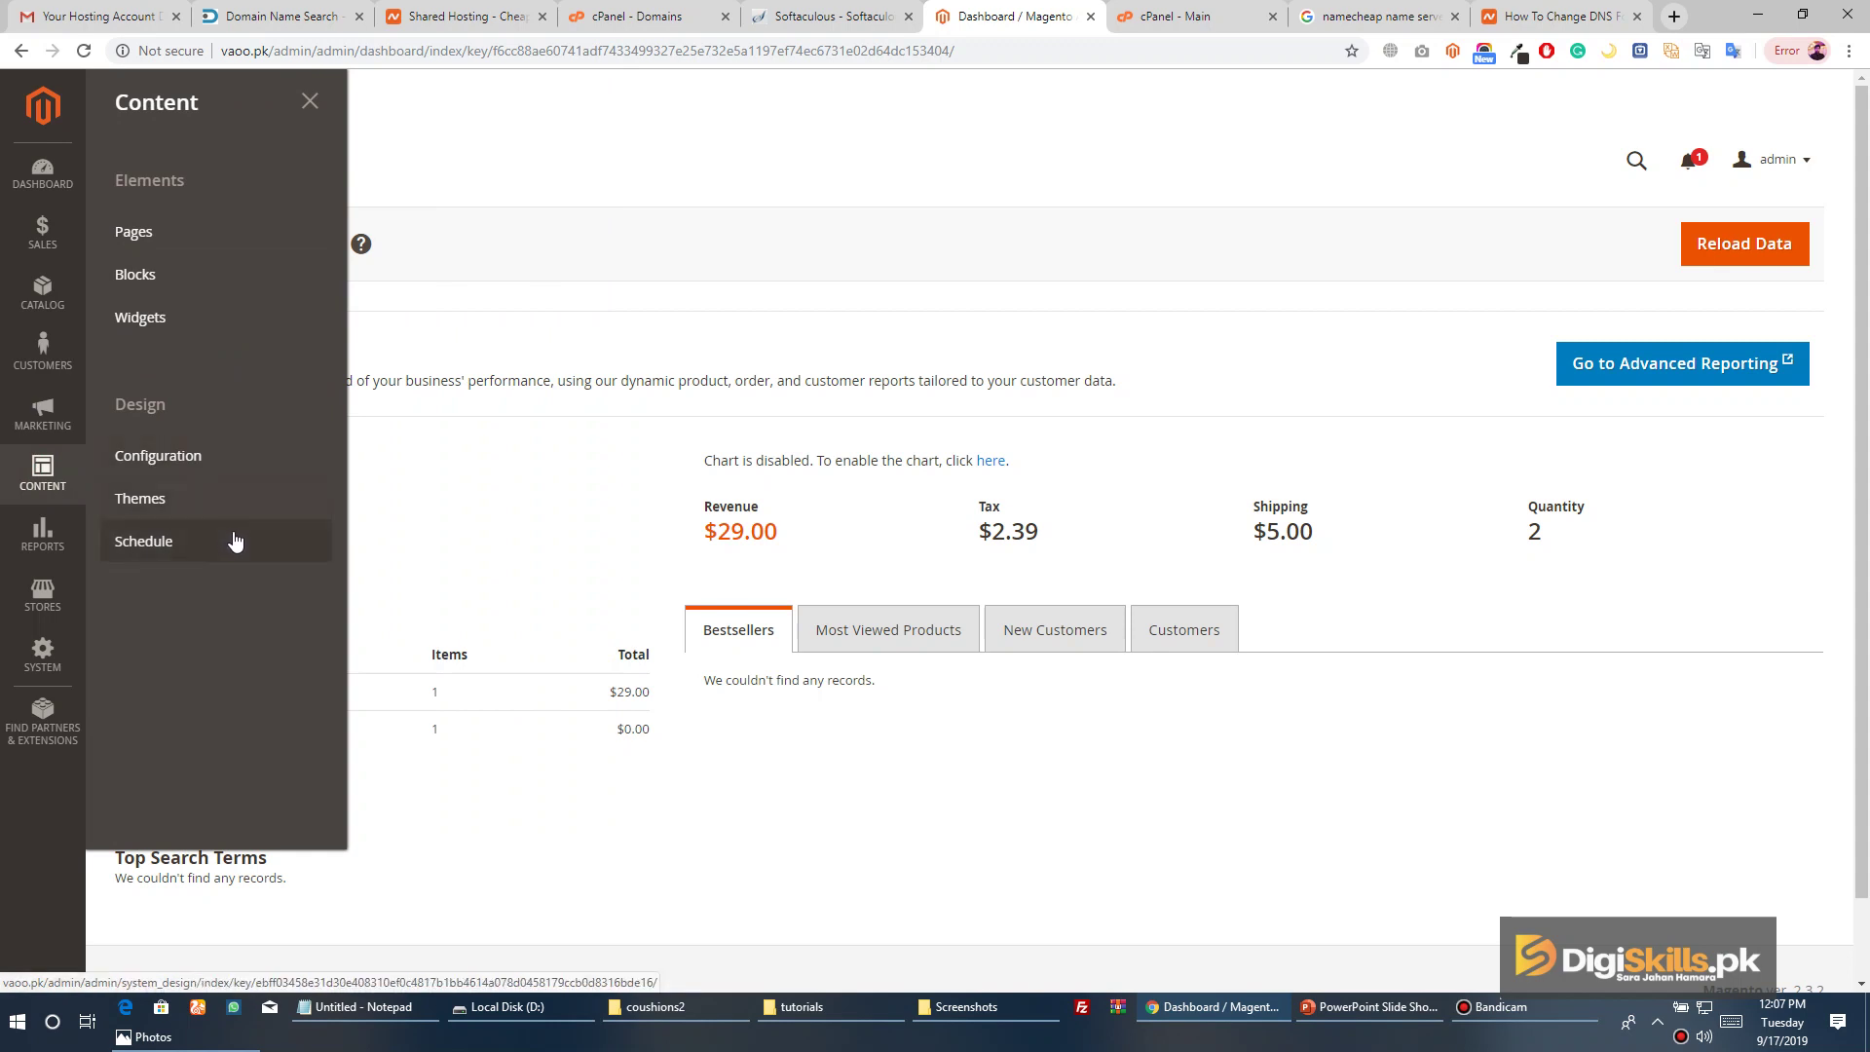
pyautogui.click(71, 553)
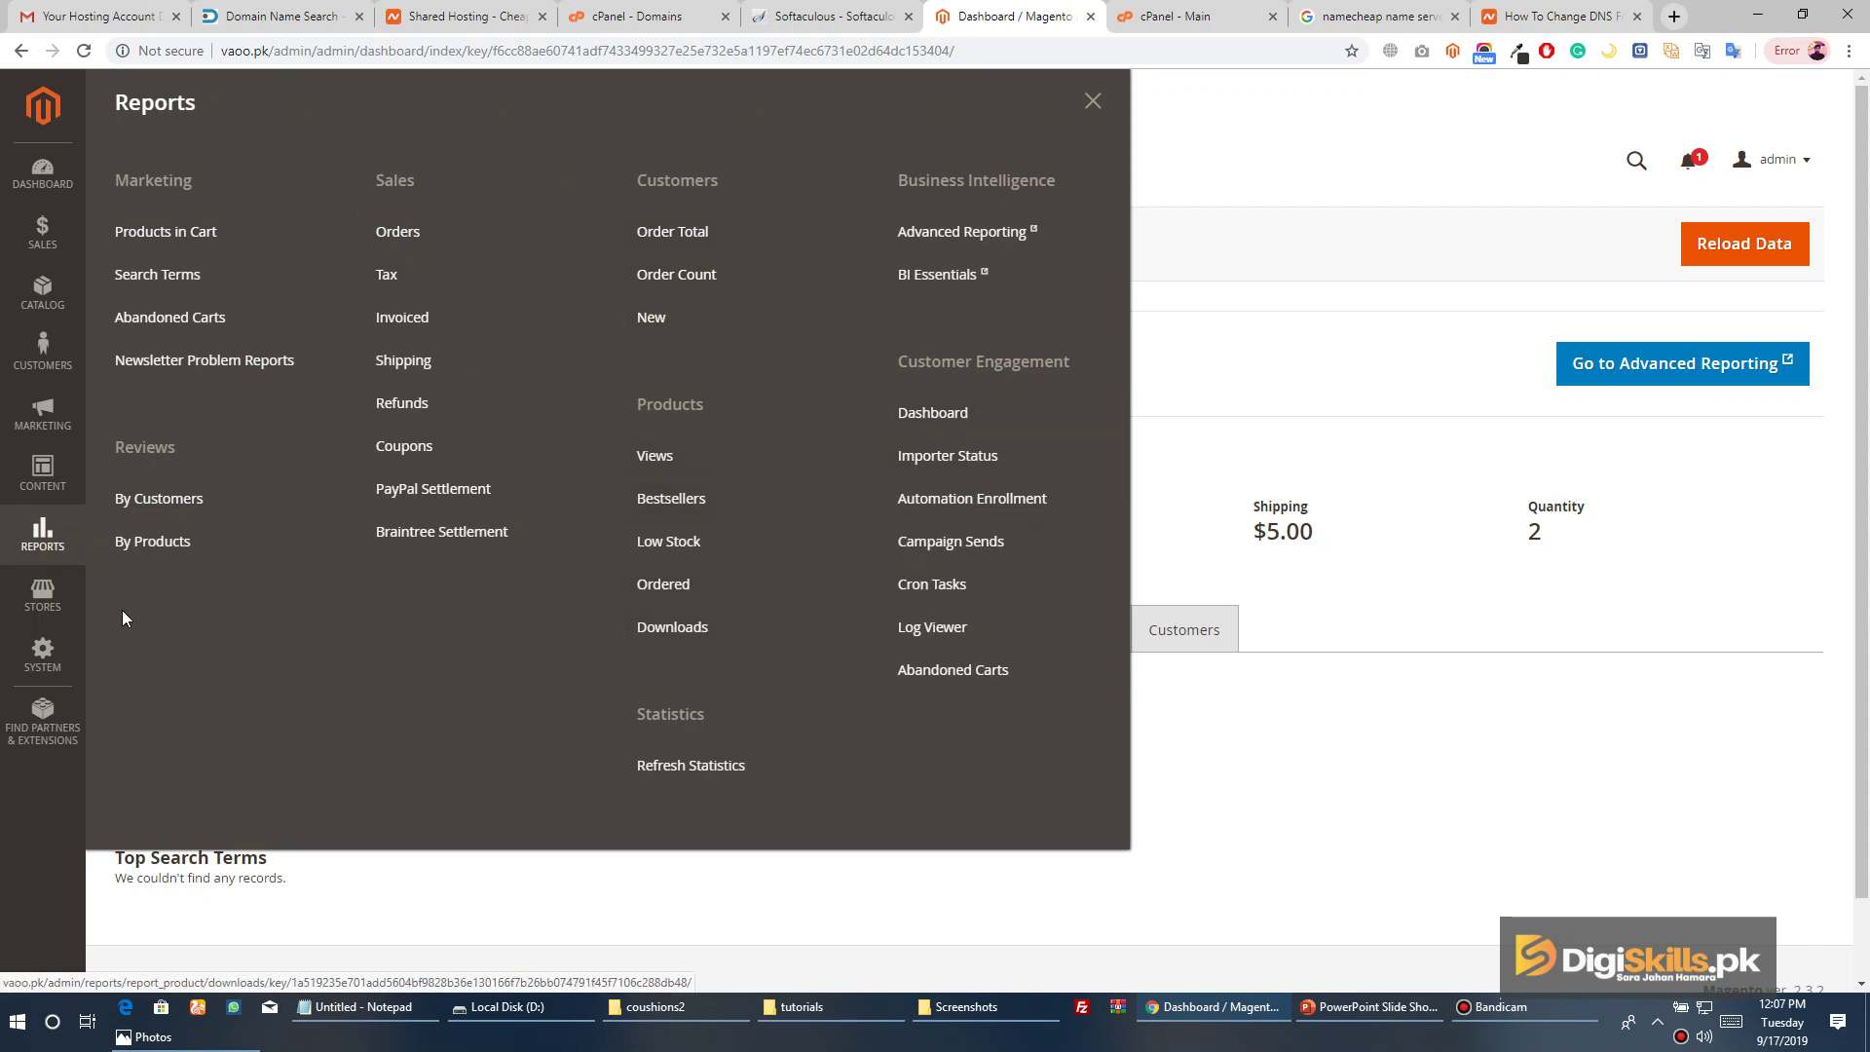
pyautogui.click(64, 611)
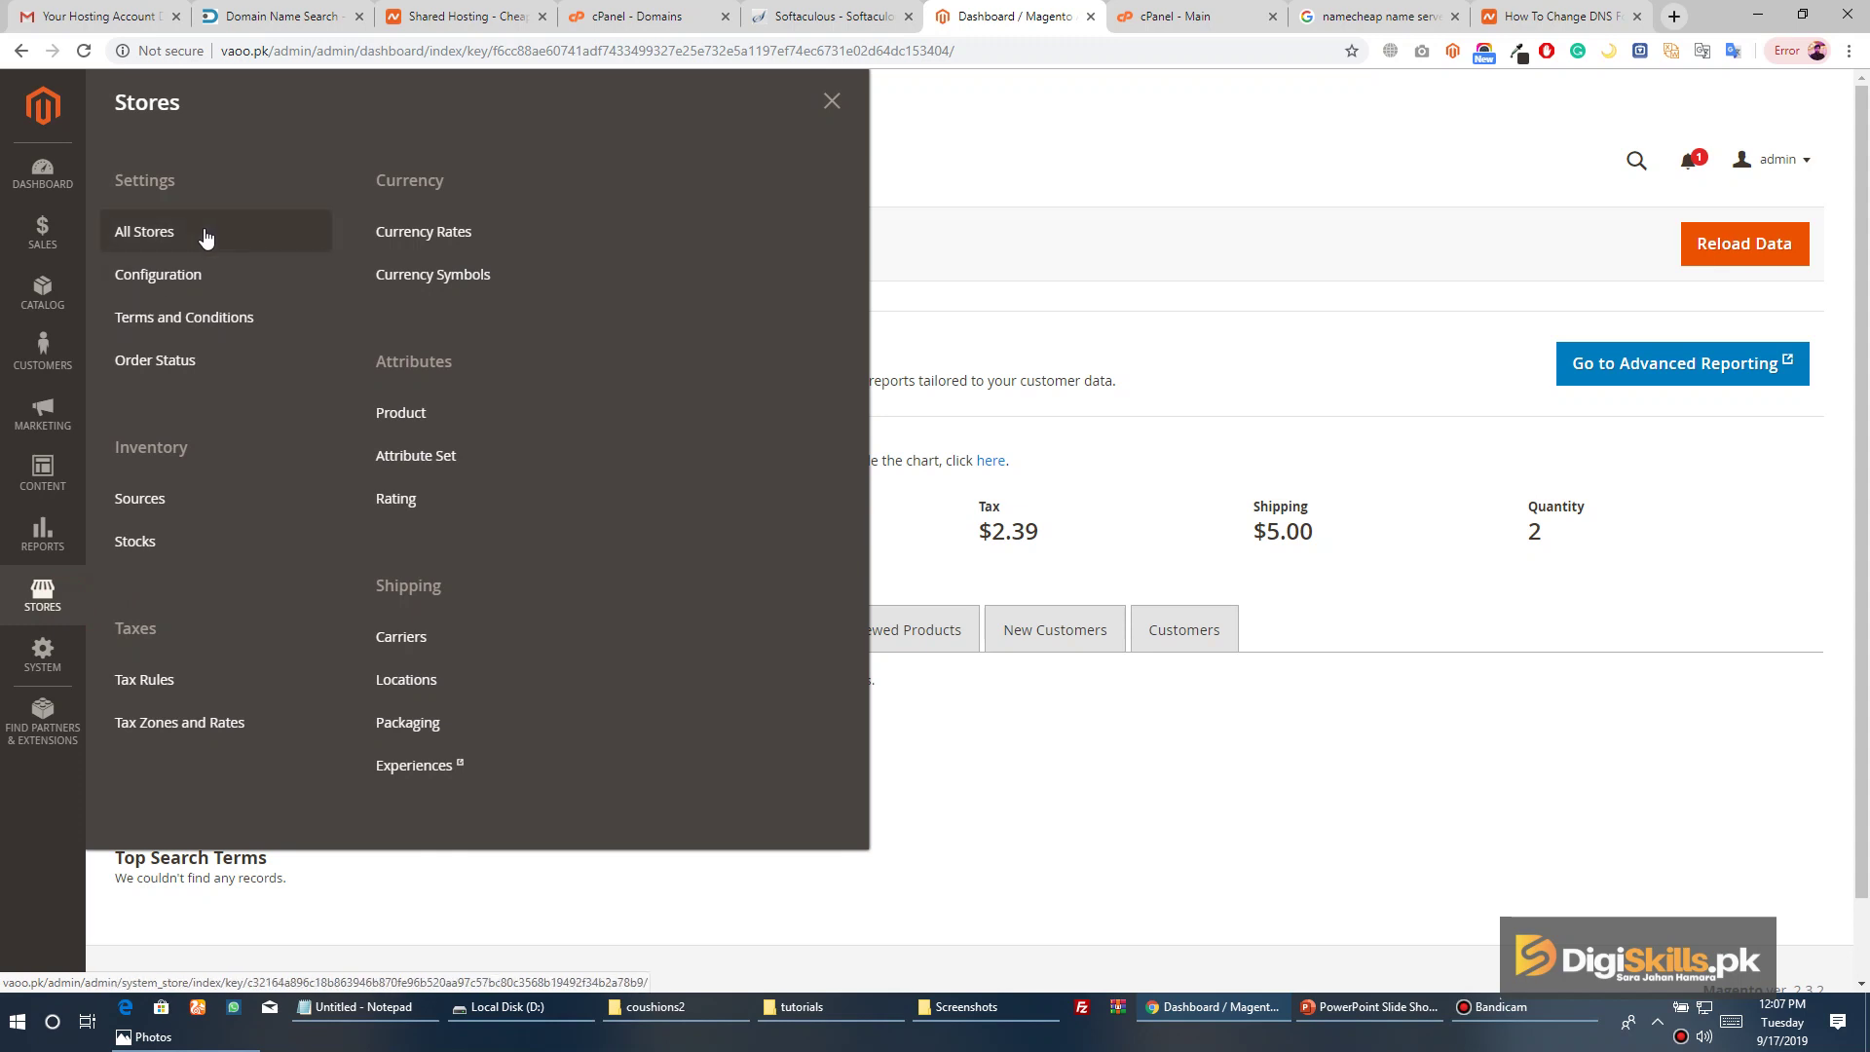
pyautogui.click(54, 662)
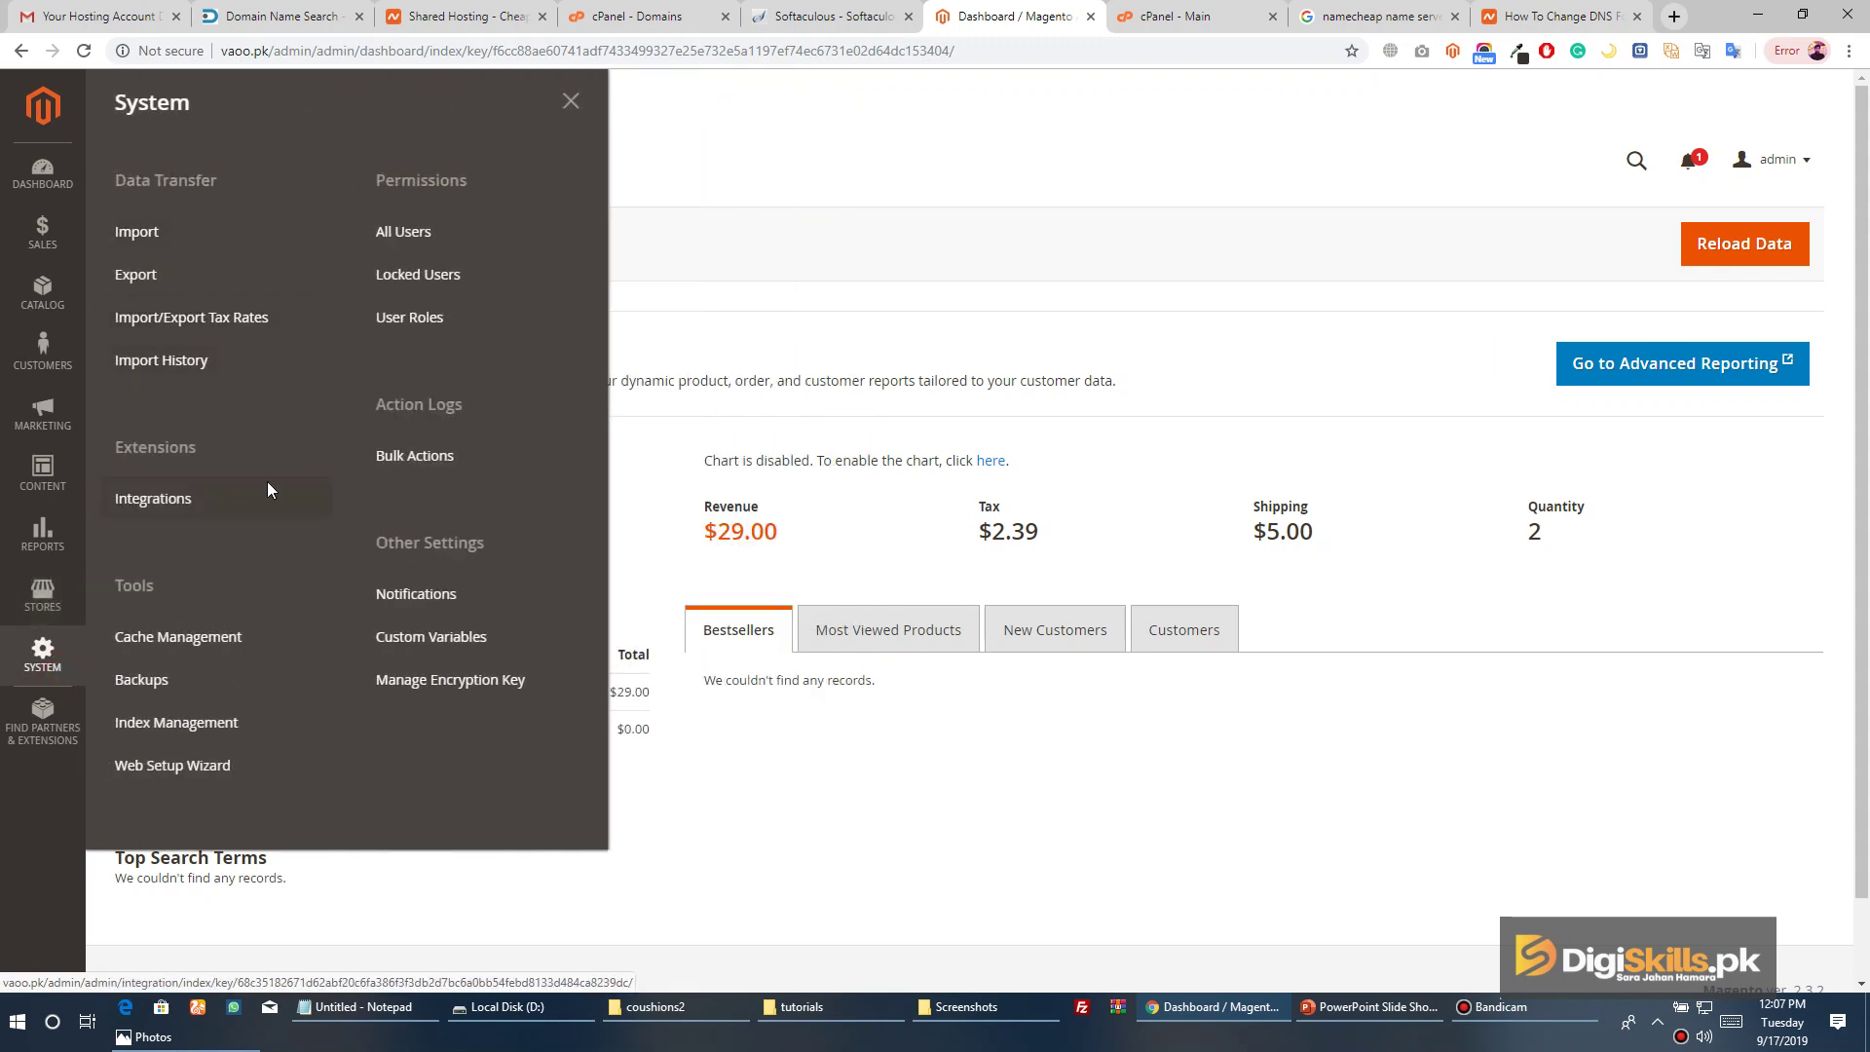
pyautogui.click(817, 318)
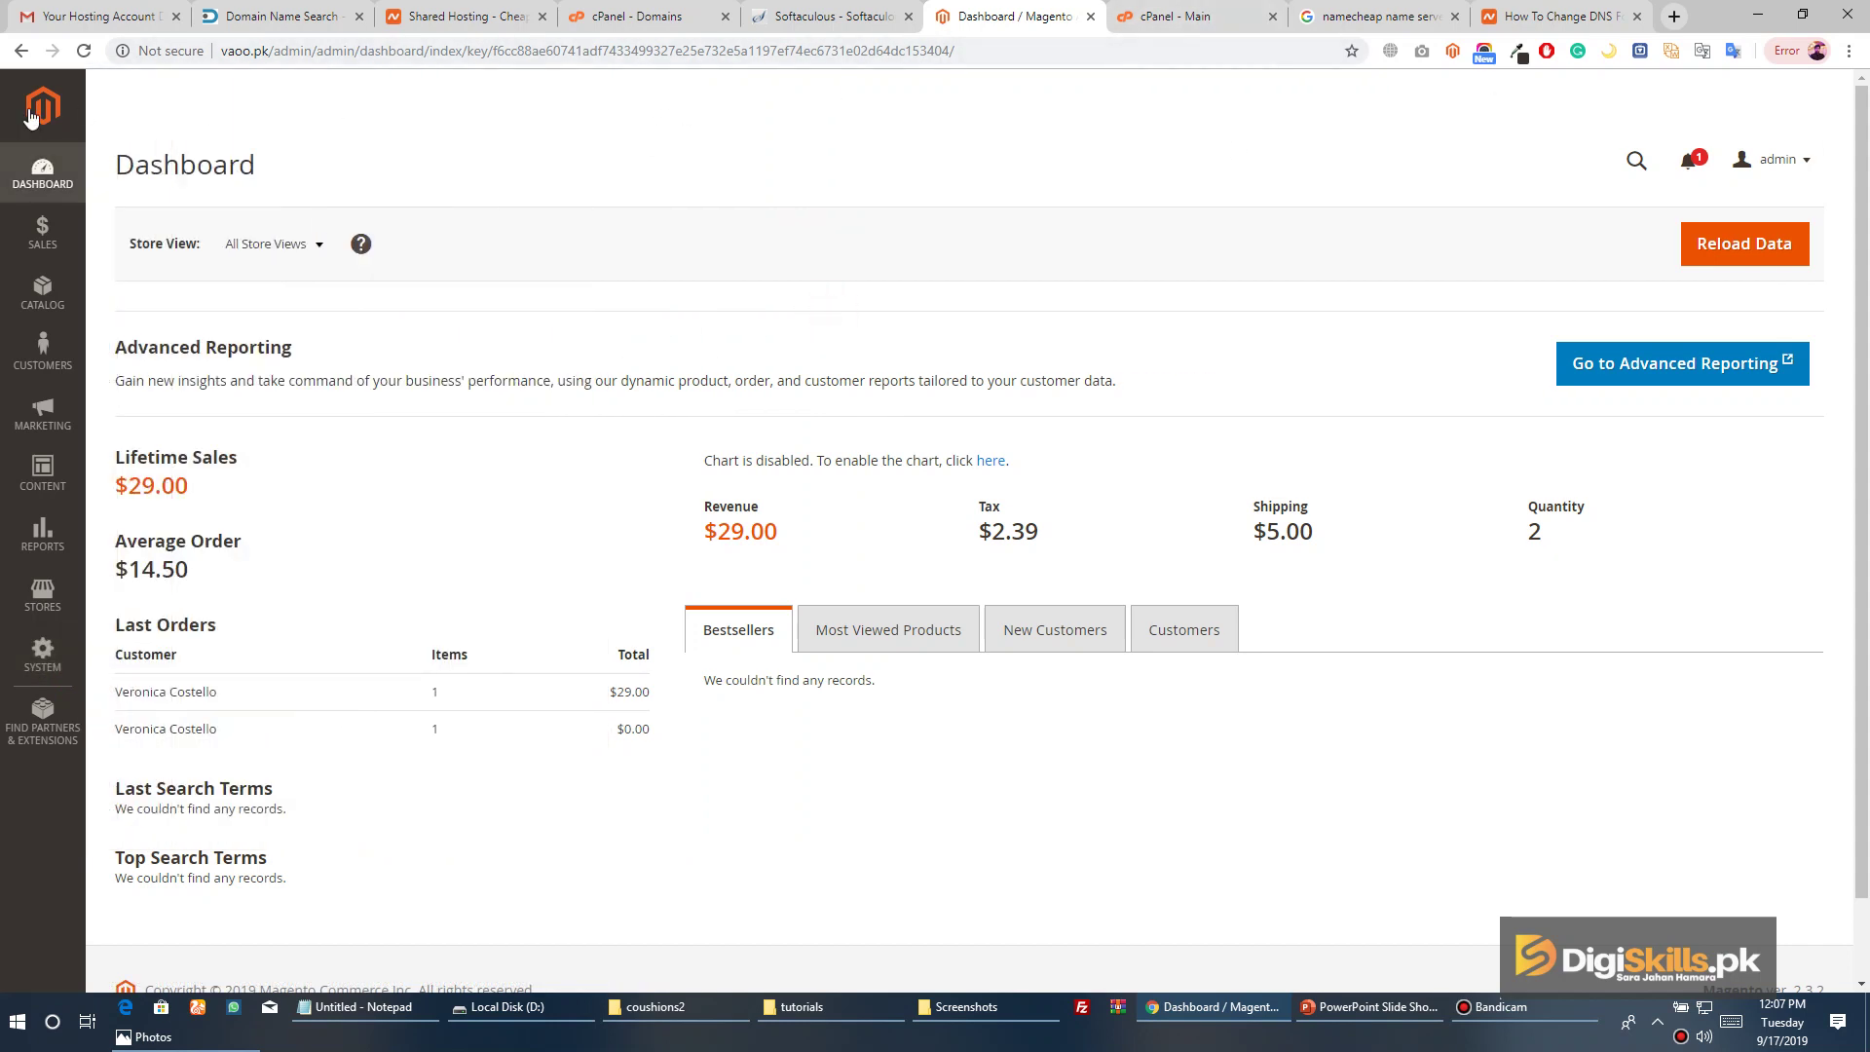
# Sign out of Magento Admin and load the vaoo.pk store home page
pyautogui.click(1768, 161)
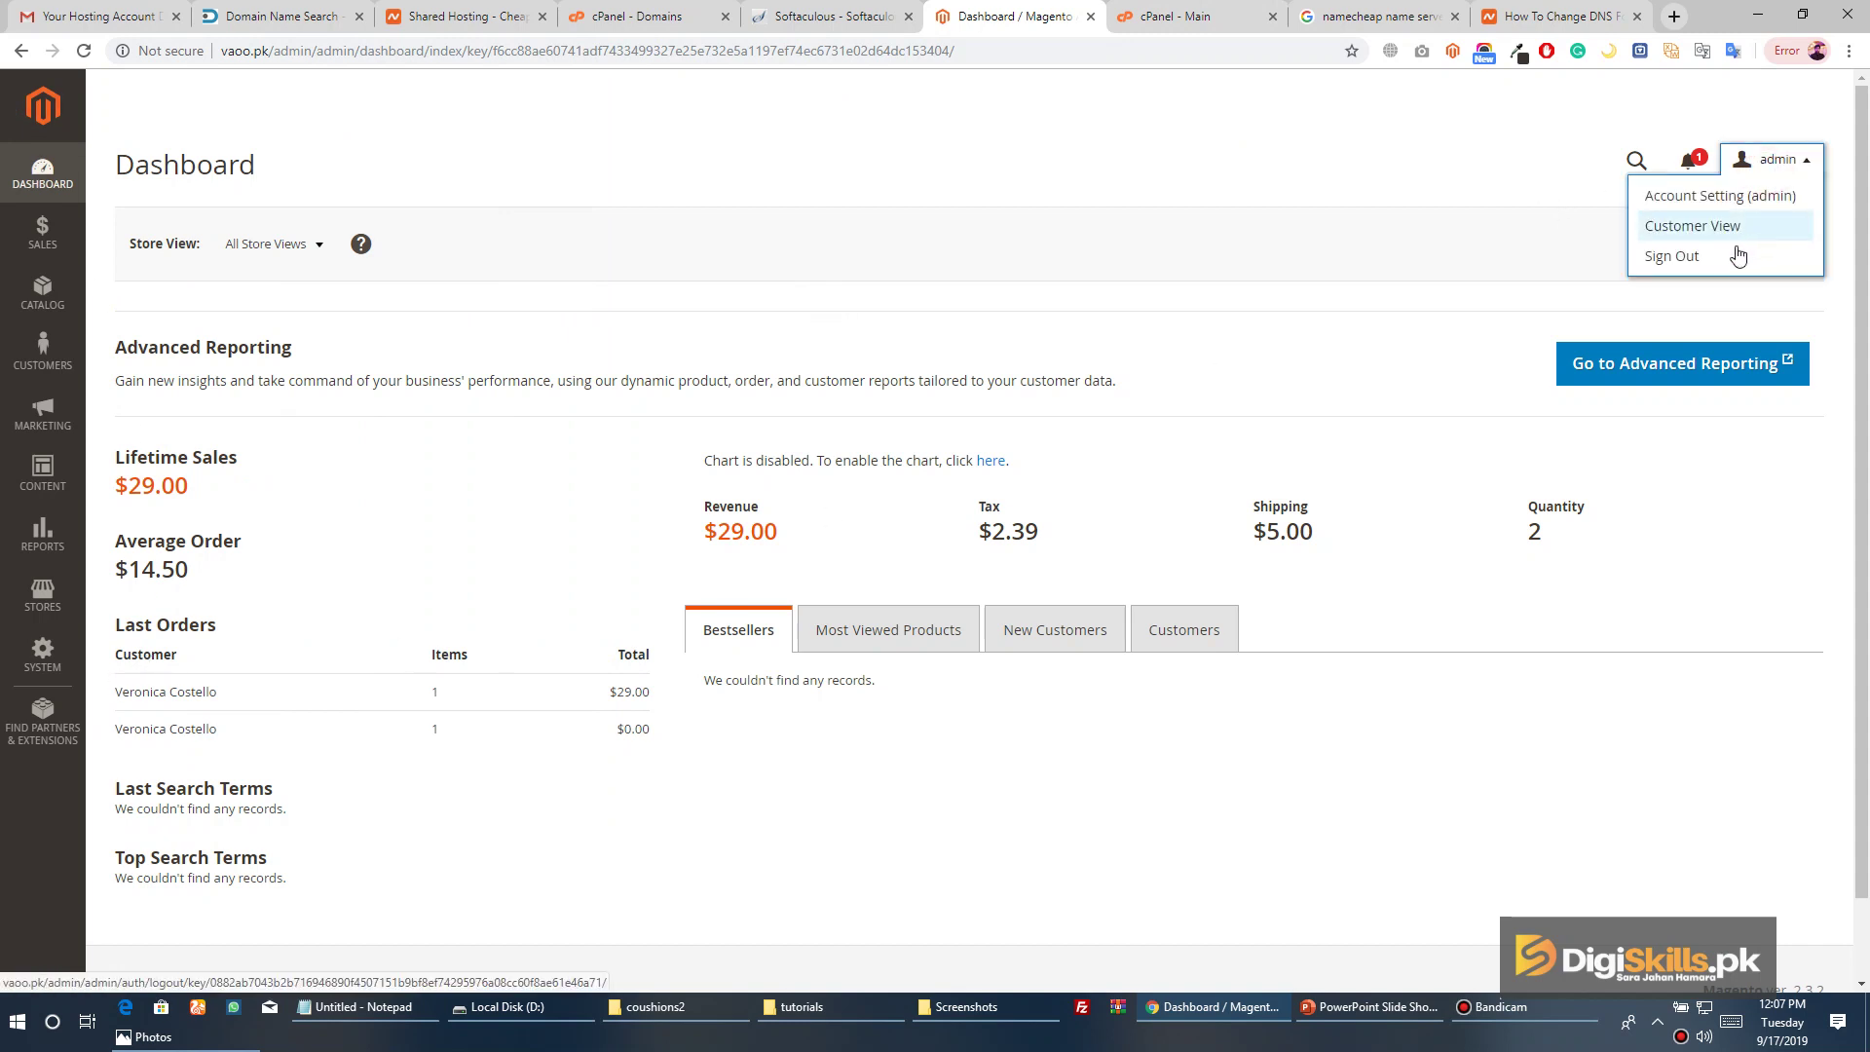
pyautogui.click(1739, 255)
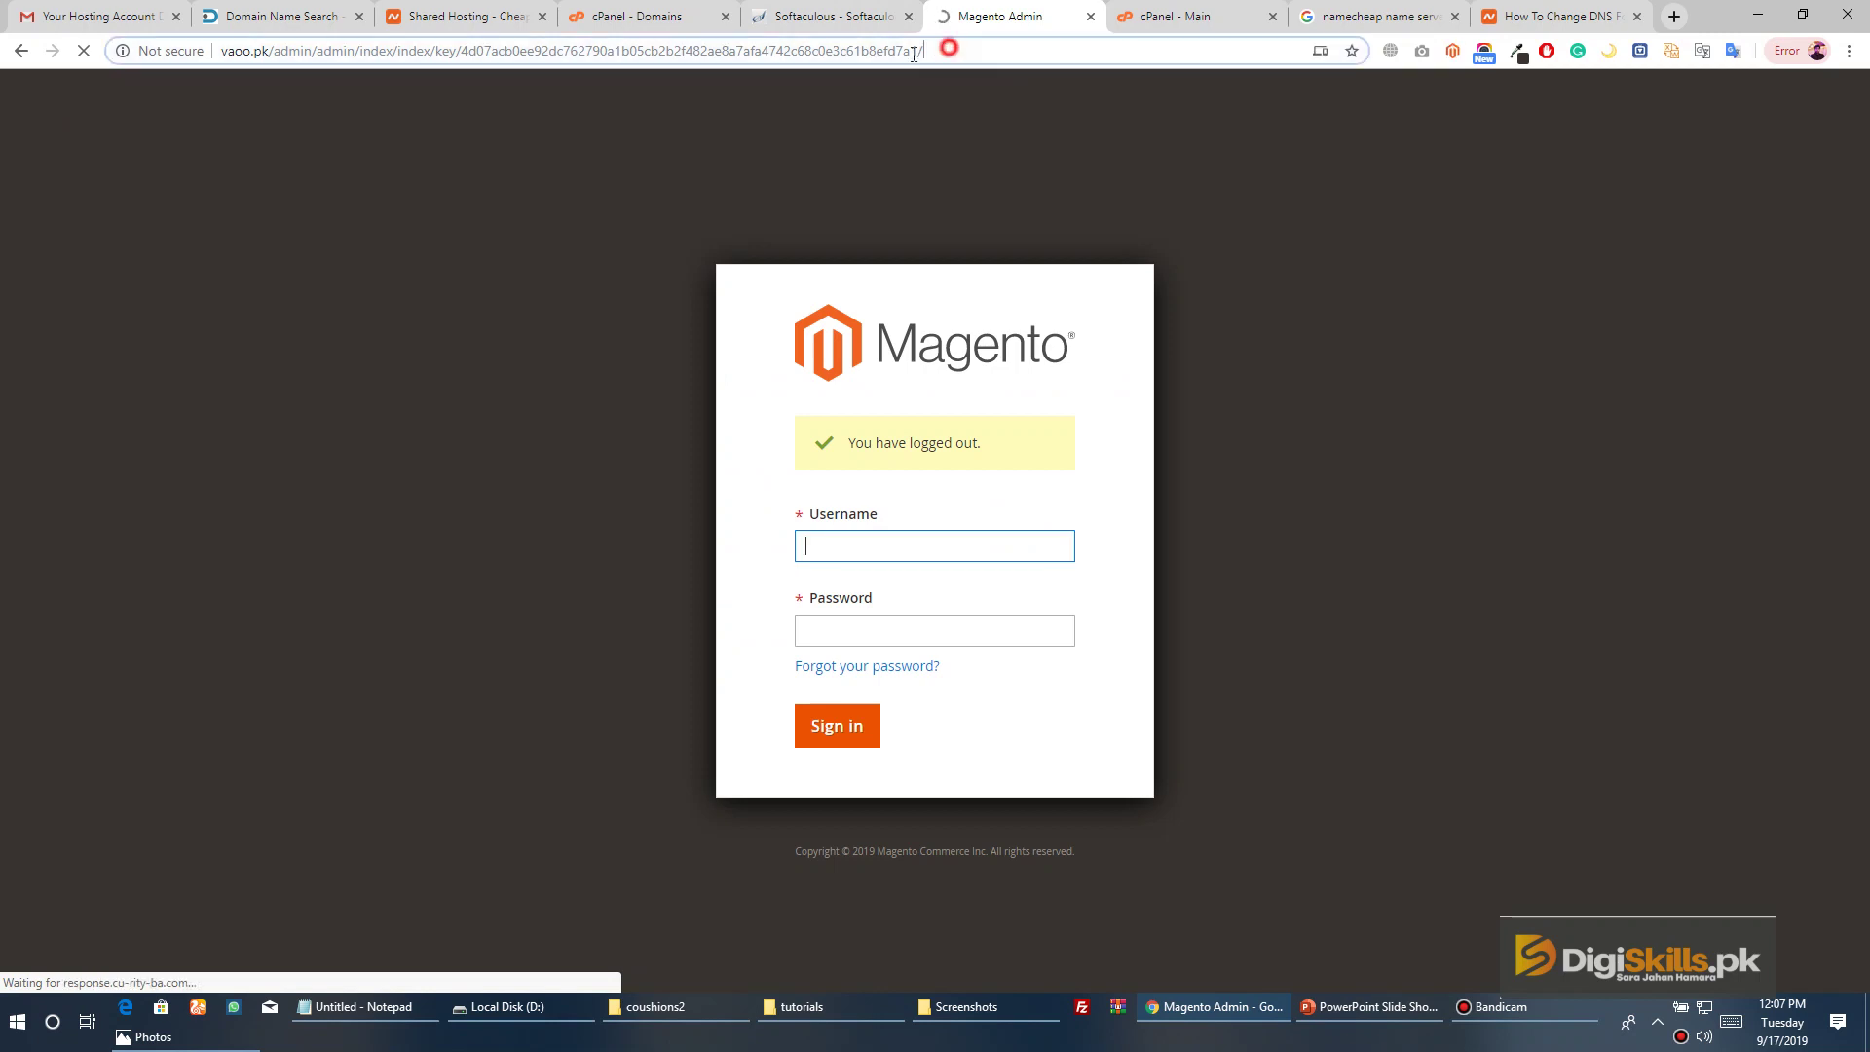
pyautogui.moveTo(914, 53); pyautogui.dragTo(278, 63)
pyautogui.press('BackSpace')
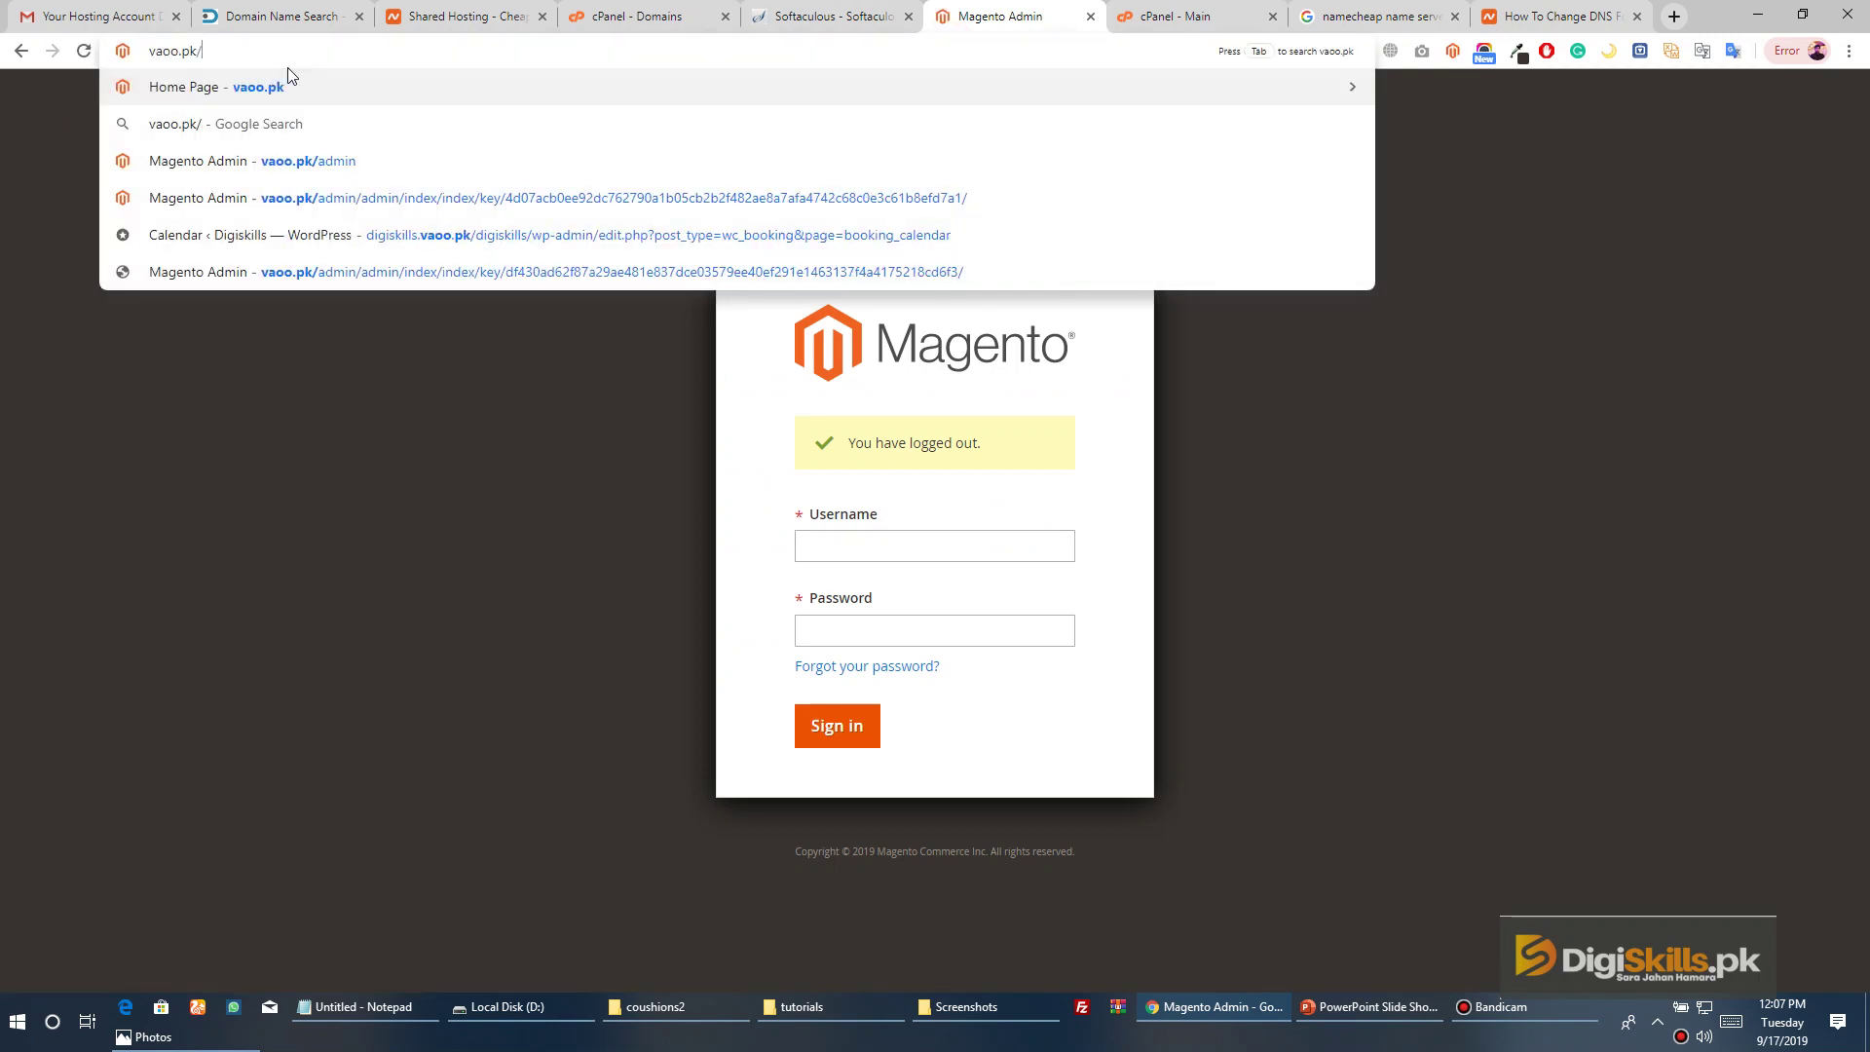
pyautogui.press('Return')
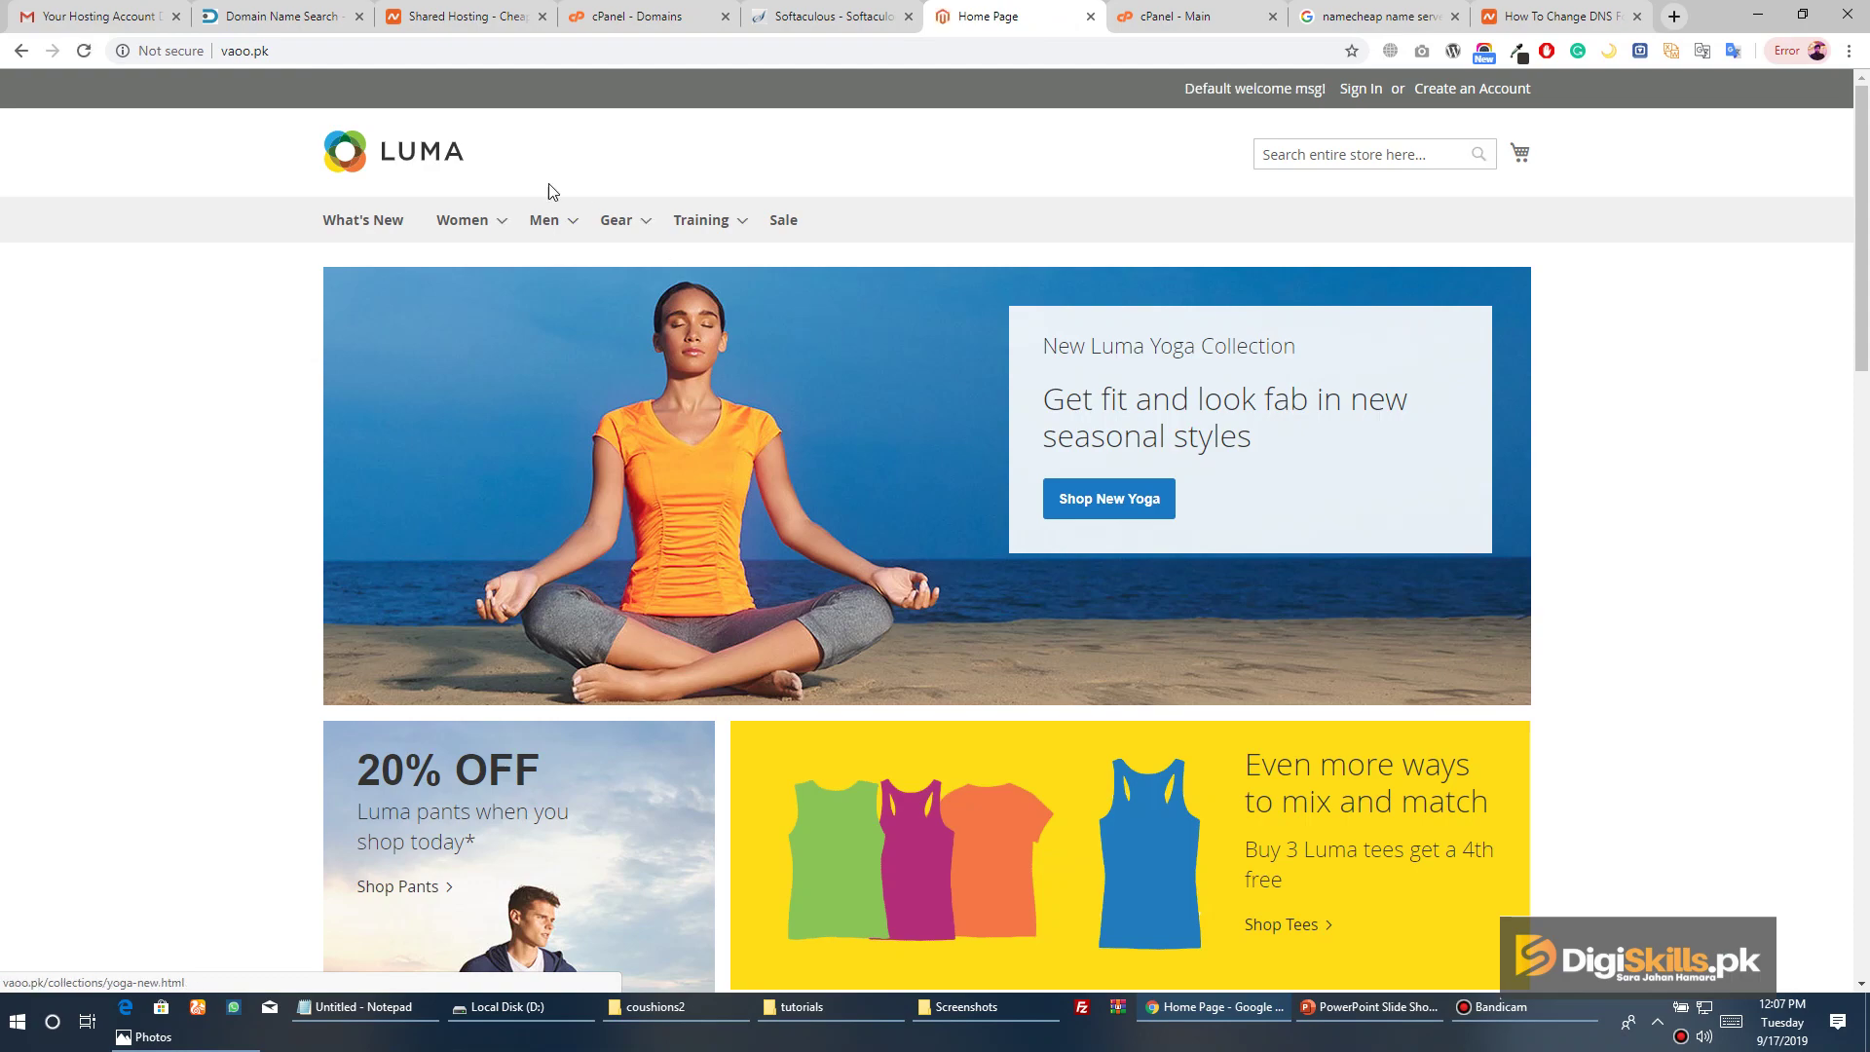
# Scroll through the home page's Hot Sellers section and select the web address
pyautogui.scroll(-12, 804, 288)
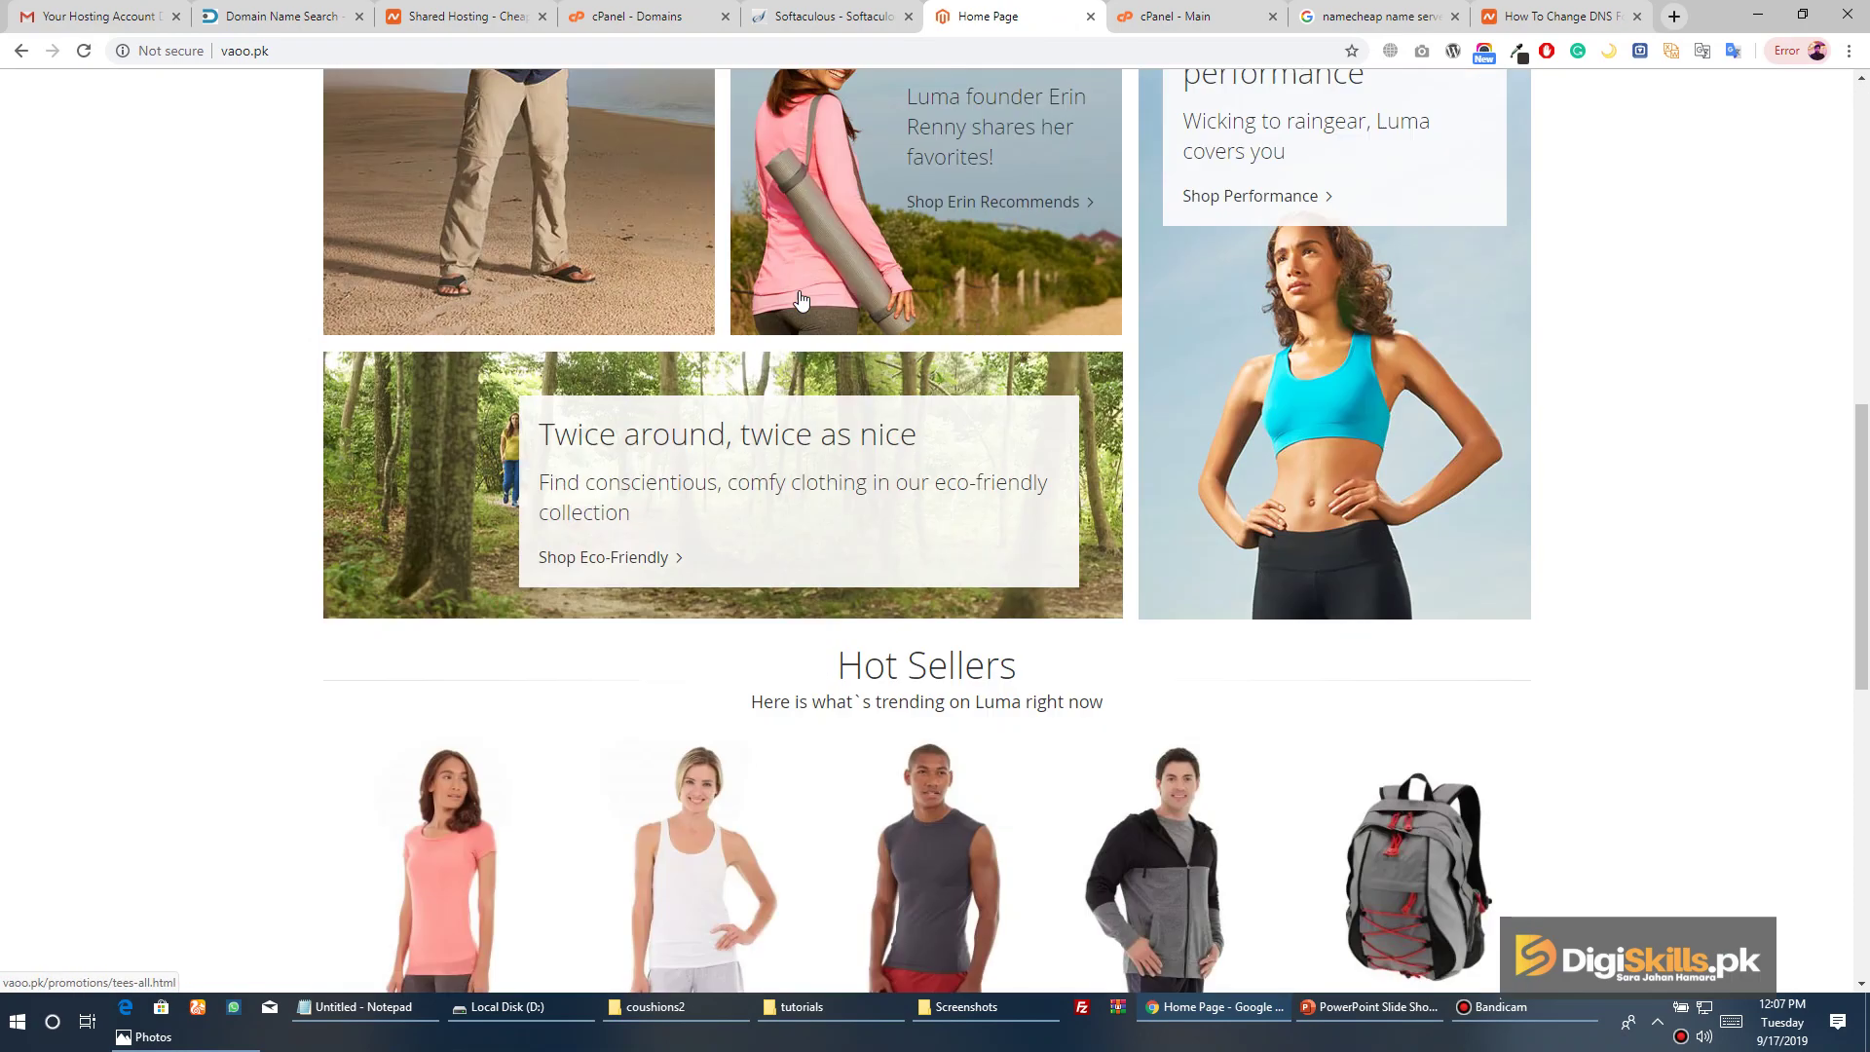
pyautogui.scroll(8, 797, 302)
pyautogui.scroll(4, 799, 304)
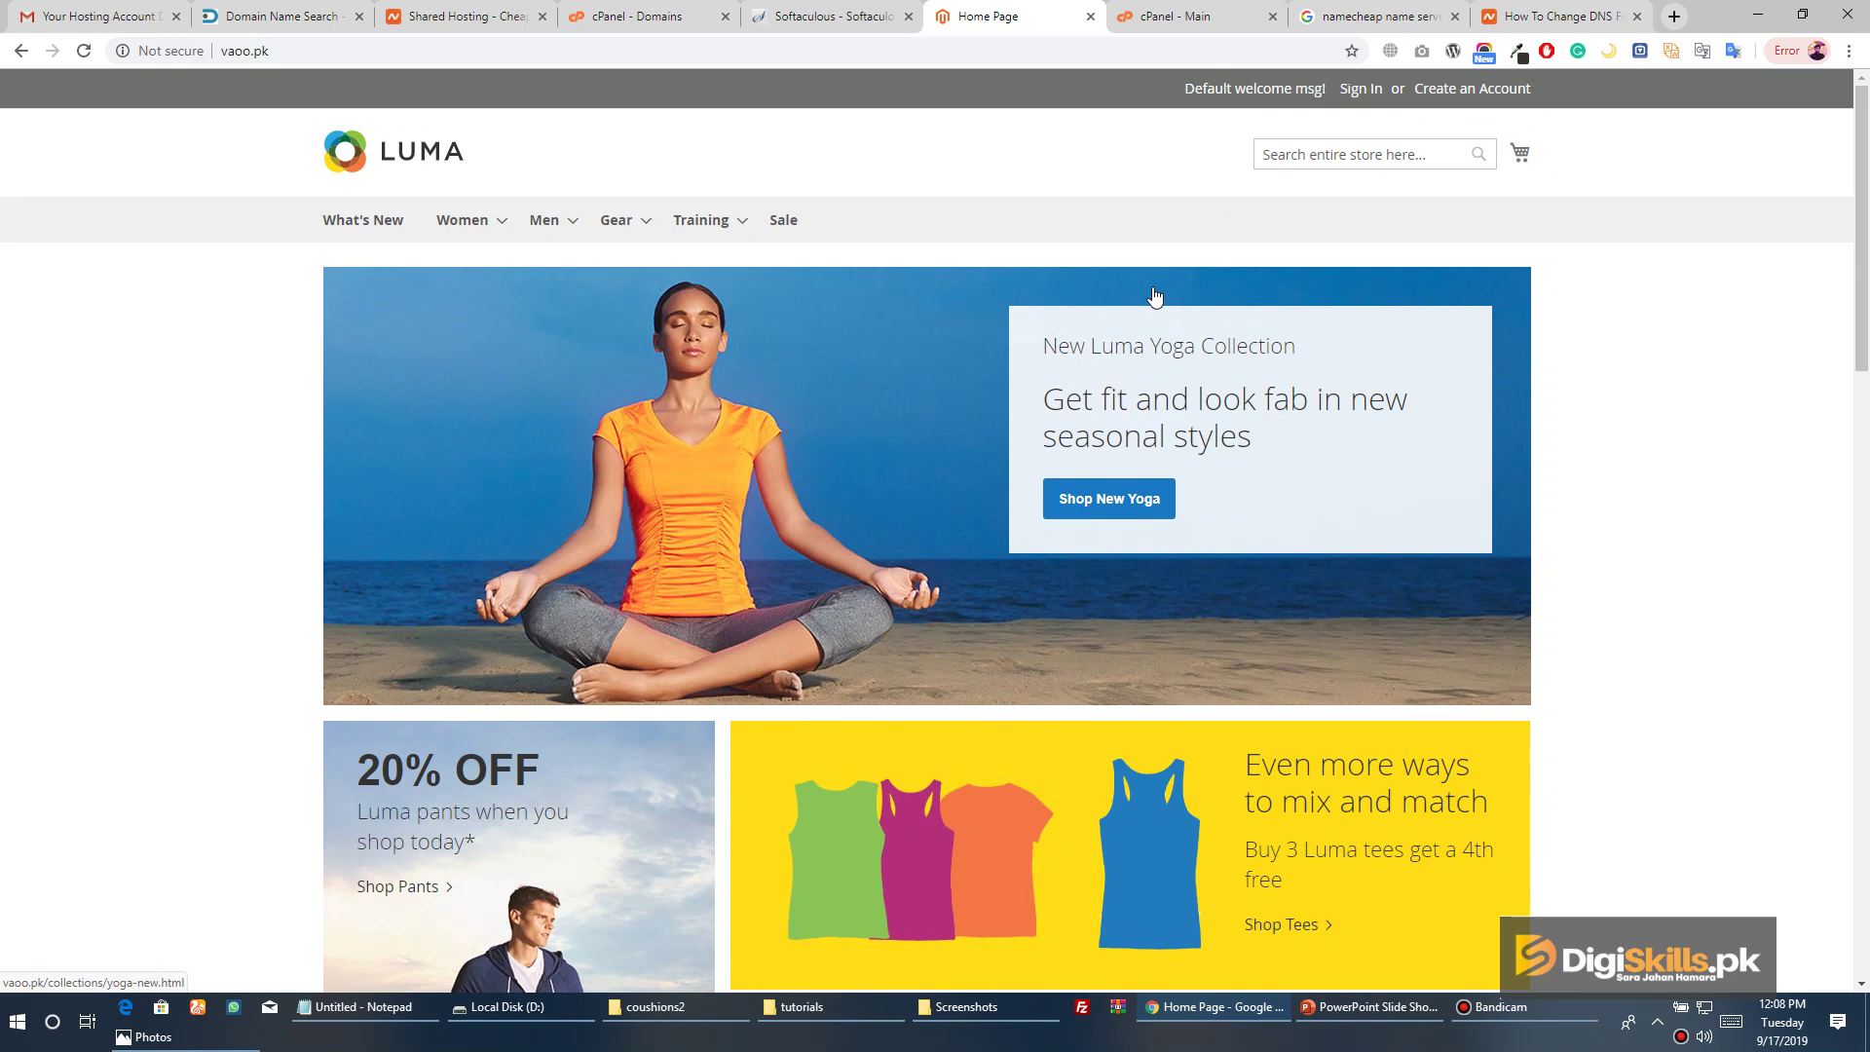
pyautogui.click(292, 51)
pyautogui.moveTo(840, 270)
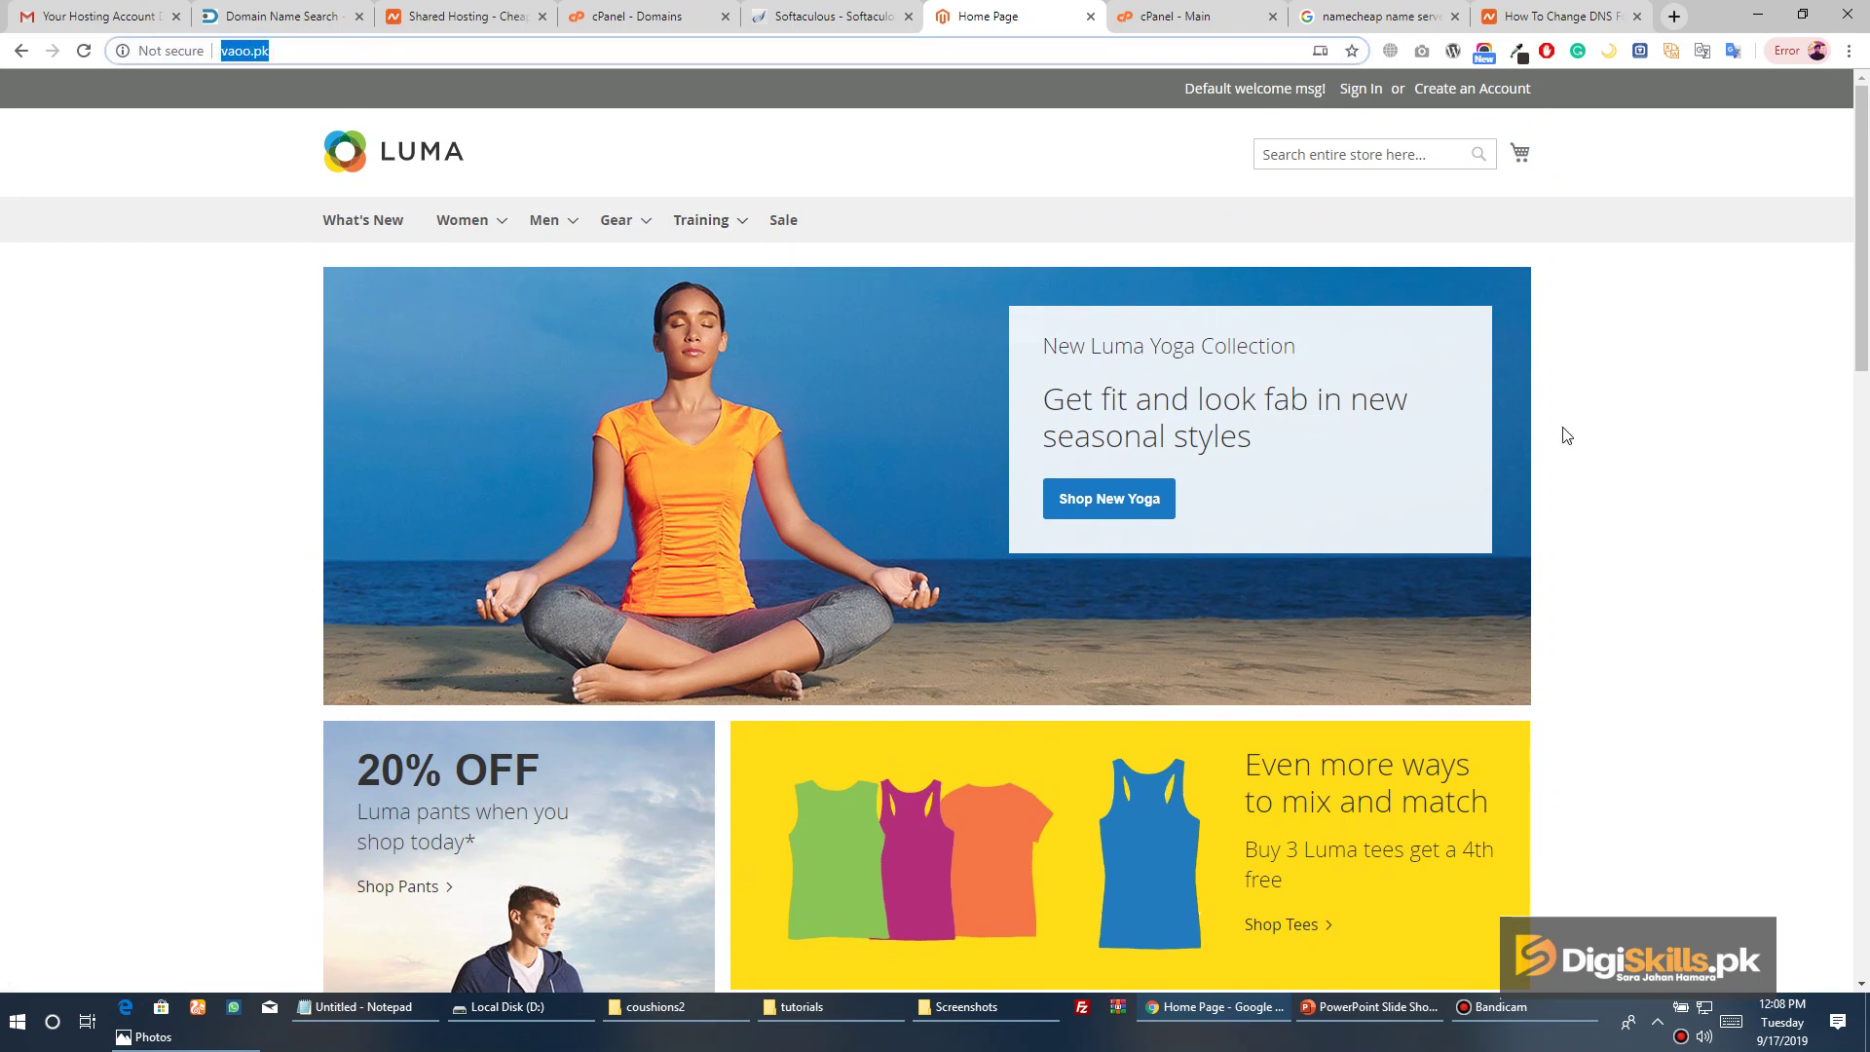